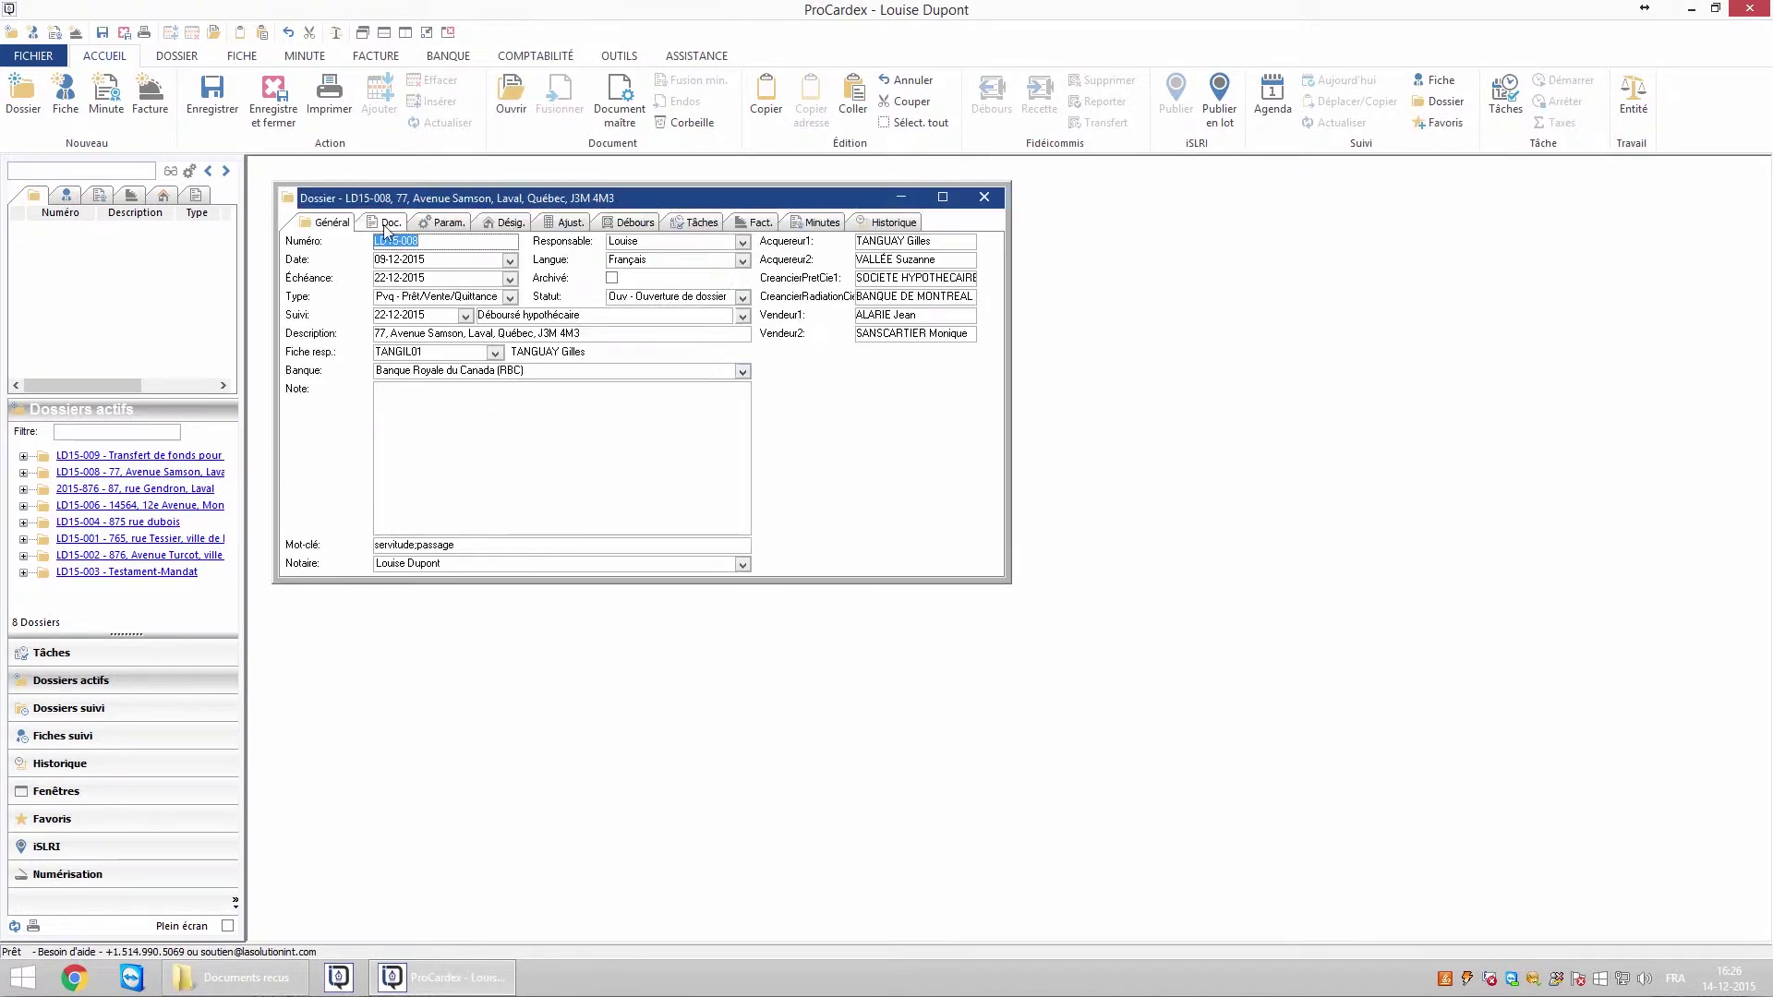
# - Show dossier LD15-008's Doc. list, which raises the disk synchronisation prompt
pyautogui.click(389, 222)
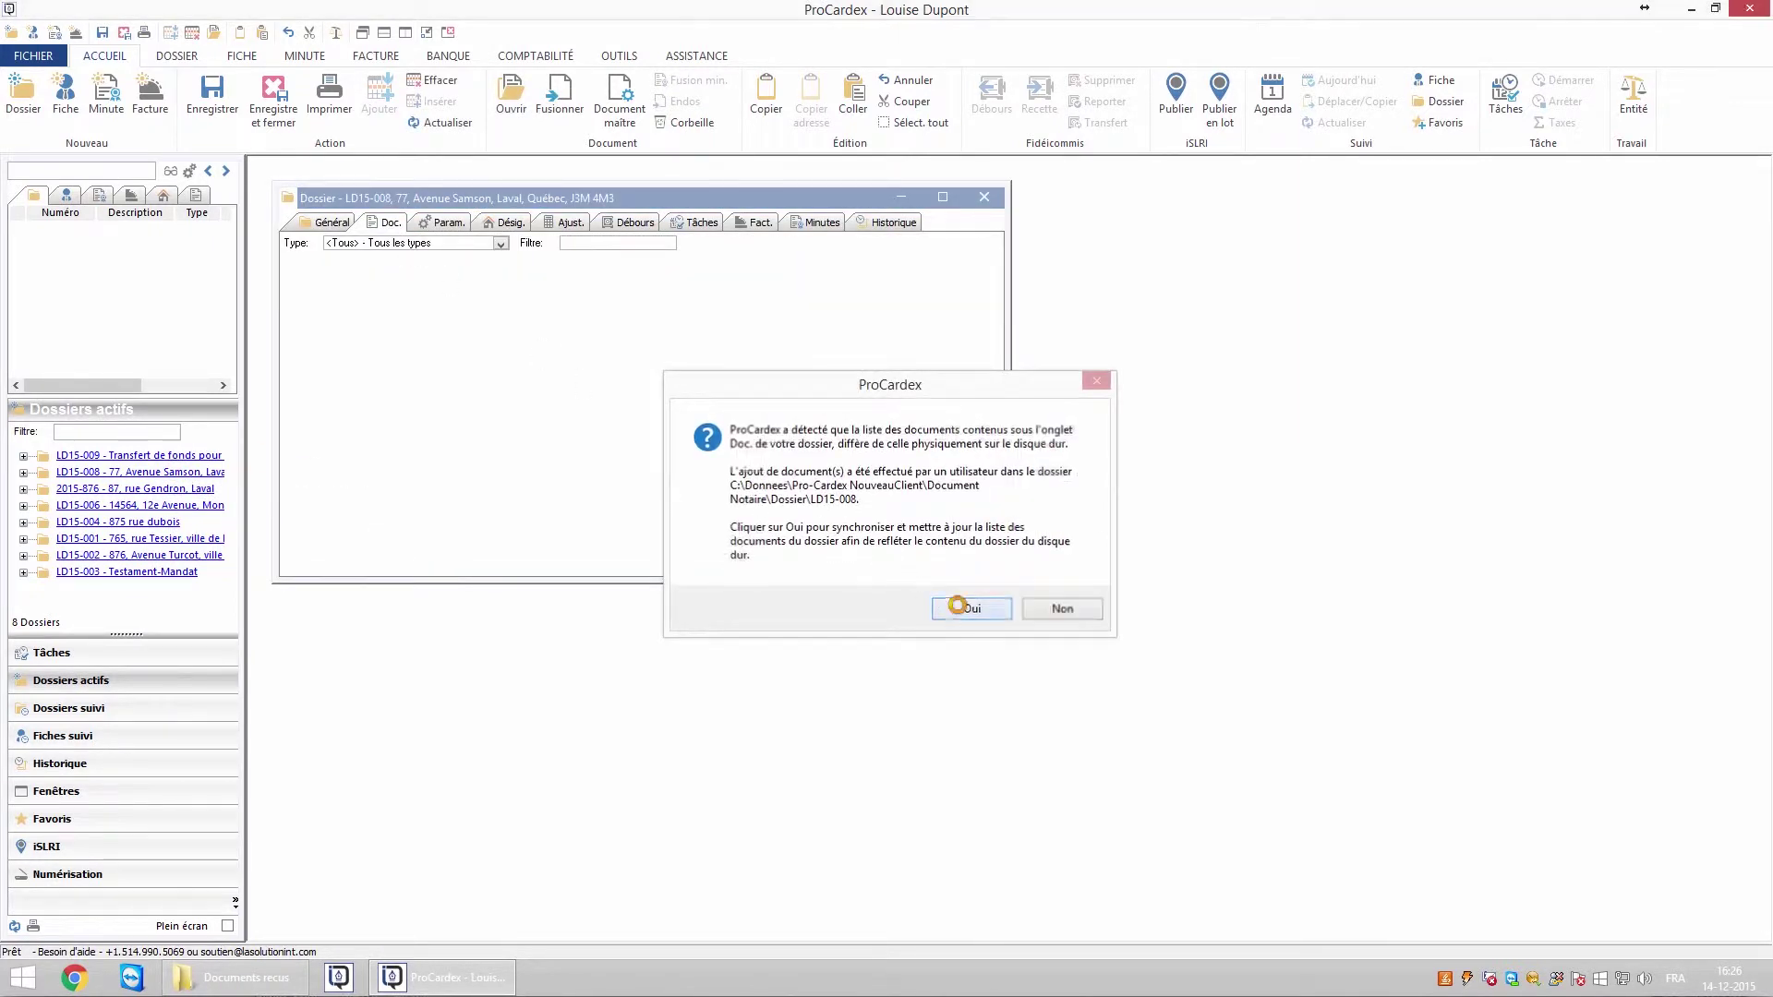
# - Accept the sync and add Offre achat.pdf from Documents recus, keeping the original file
pyautogui.click(958, 607)
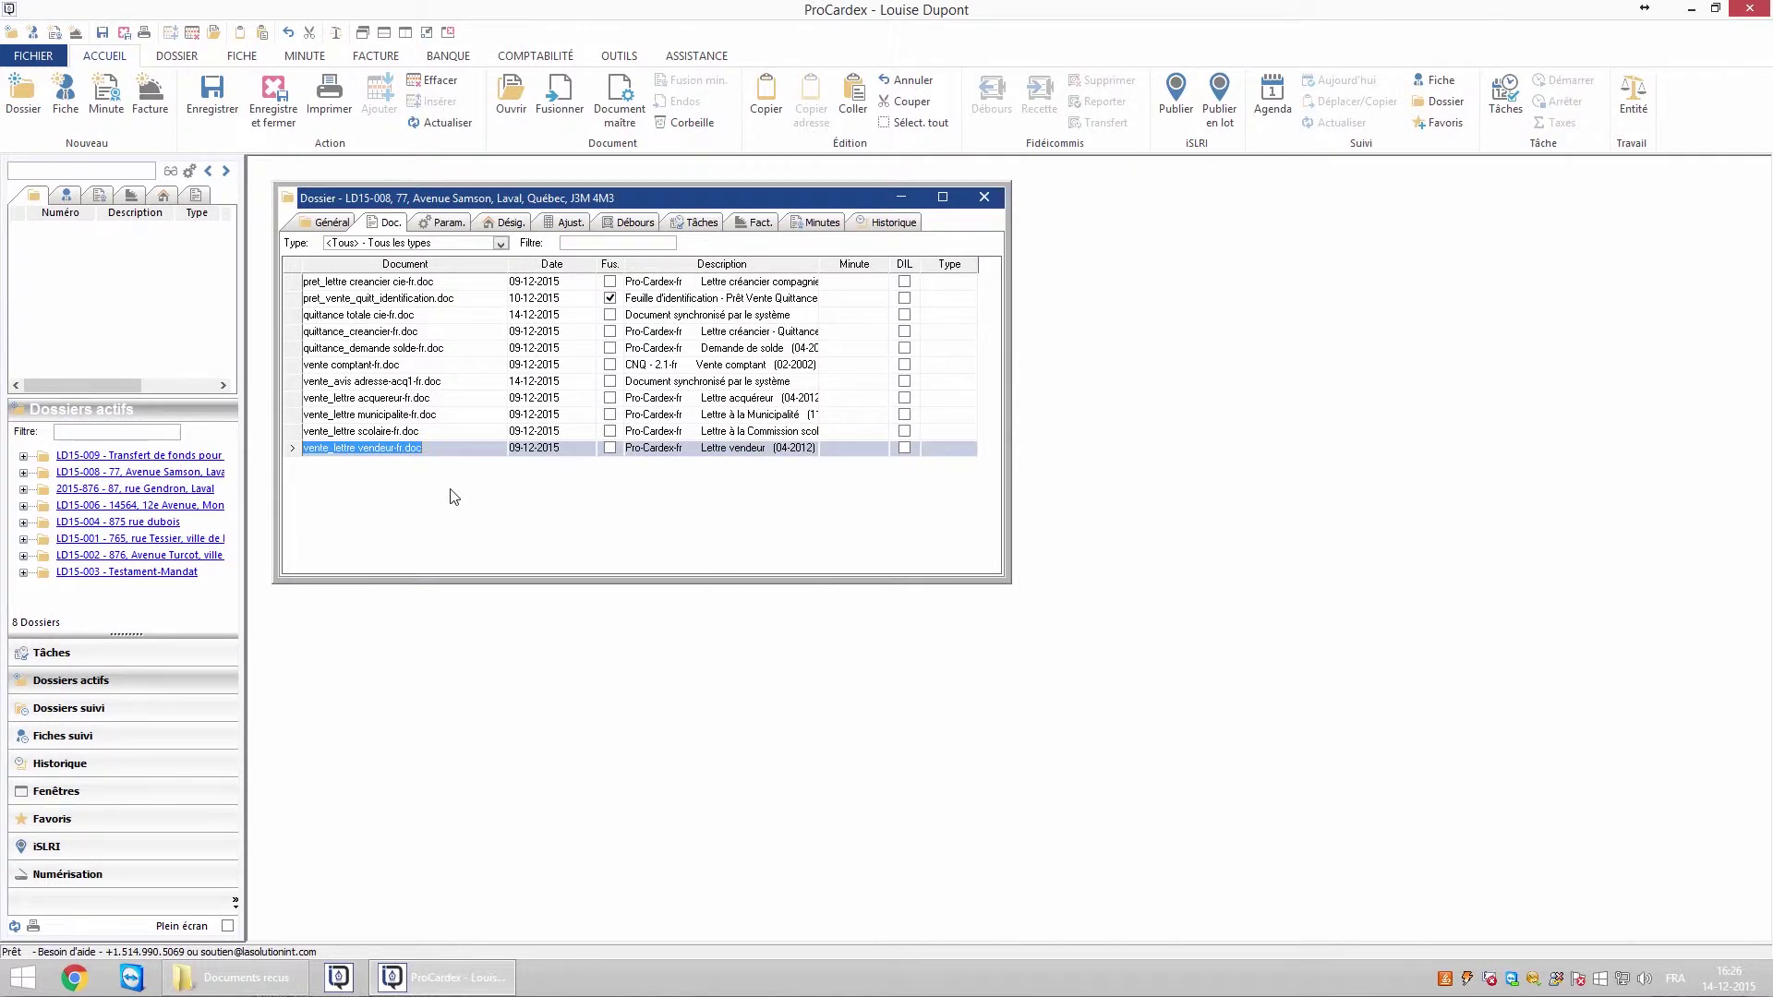
pyautogui.click(268, 986)
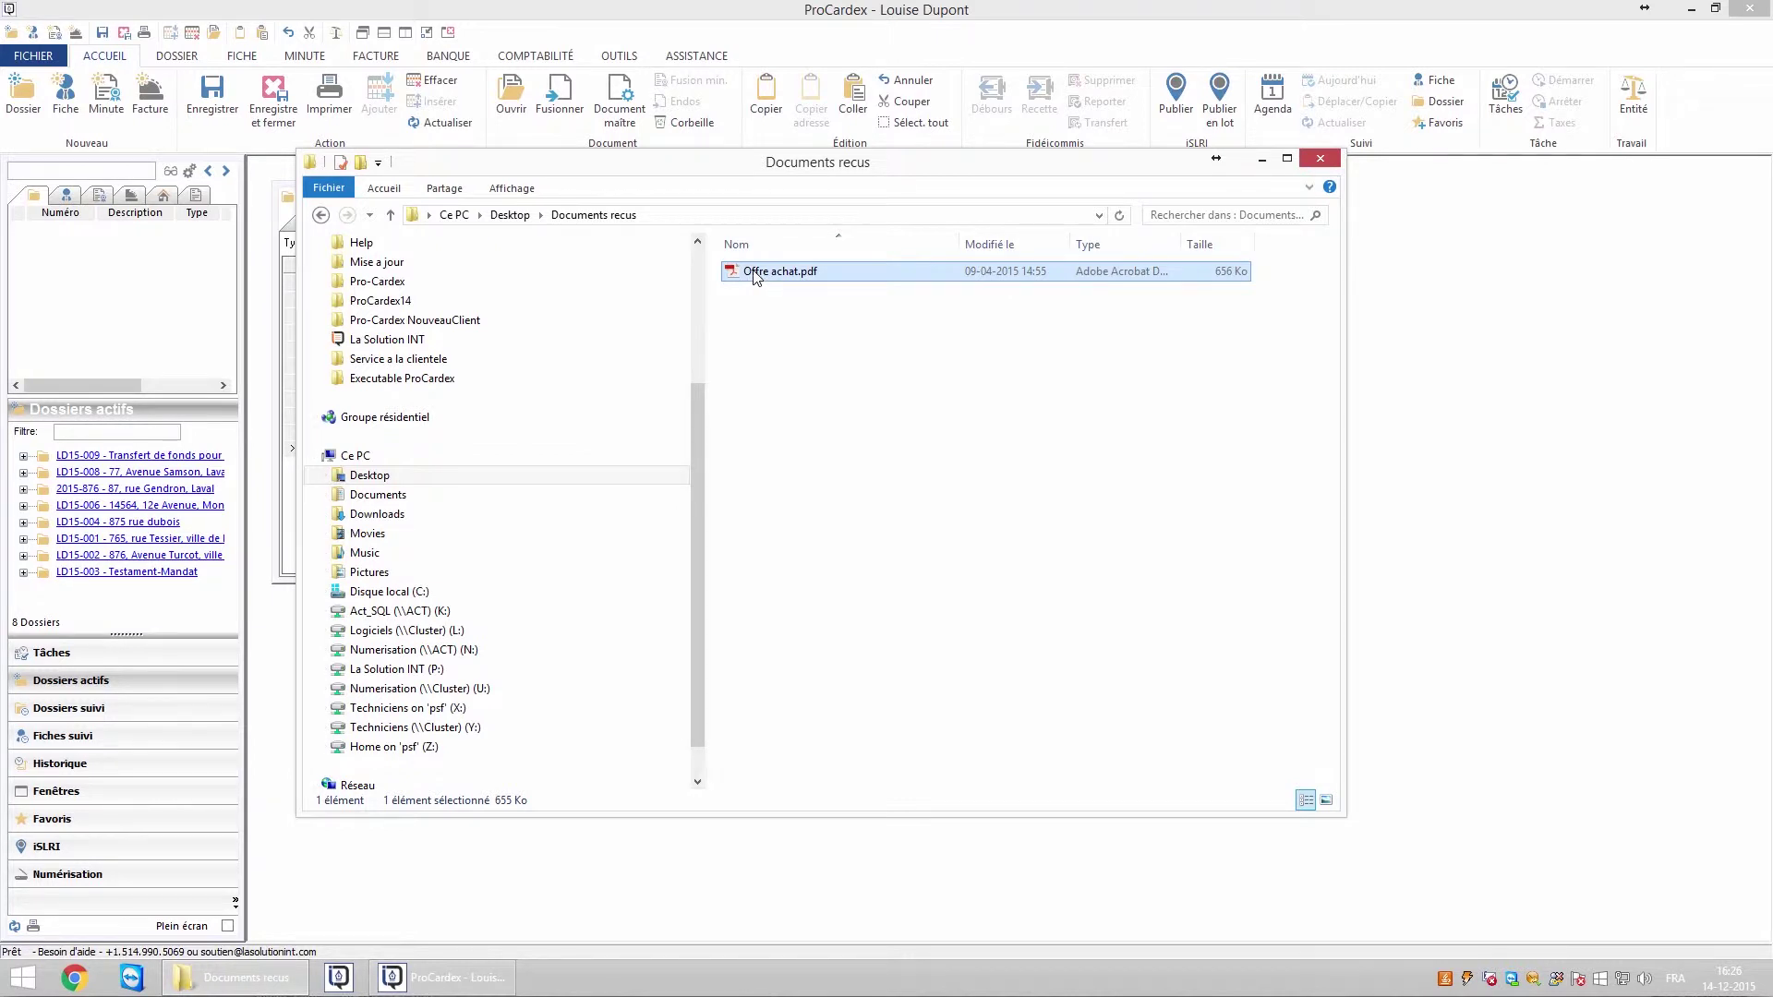
pyautogui.moveTo(755, 277); pyautogui.dragTo(476, 510)
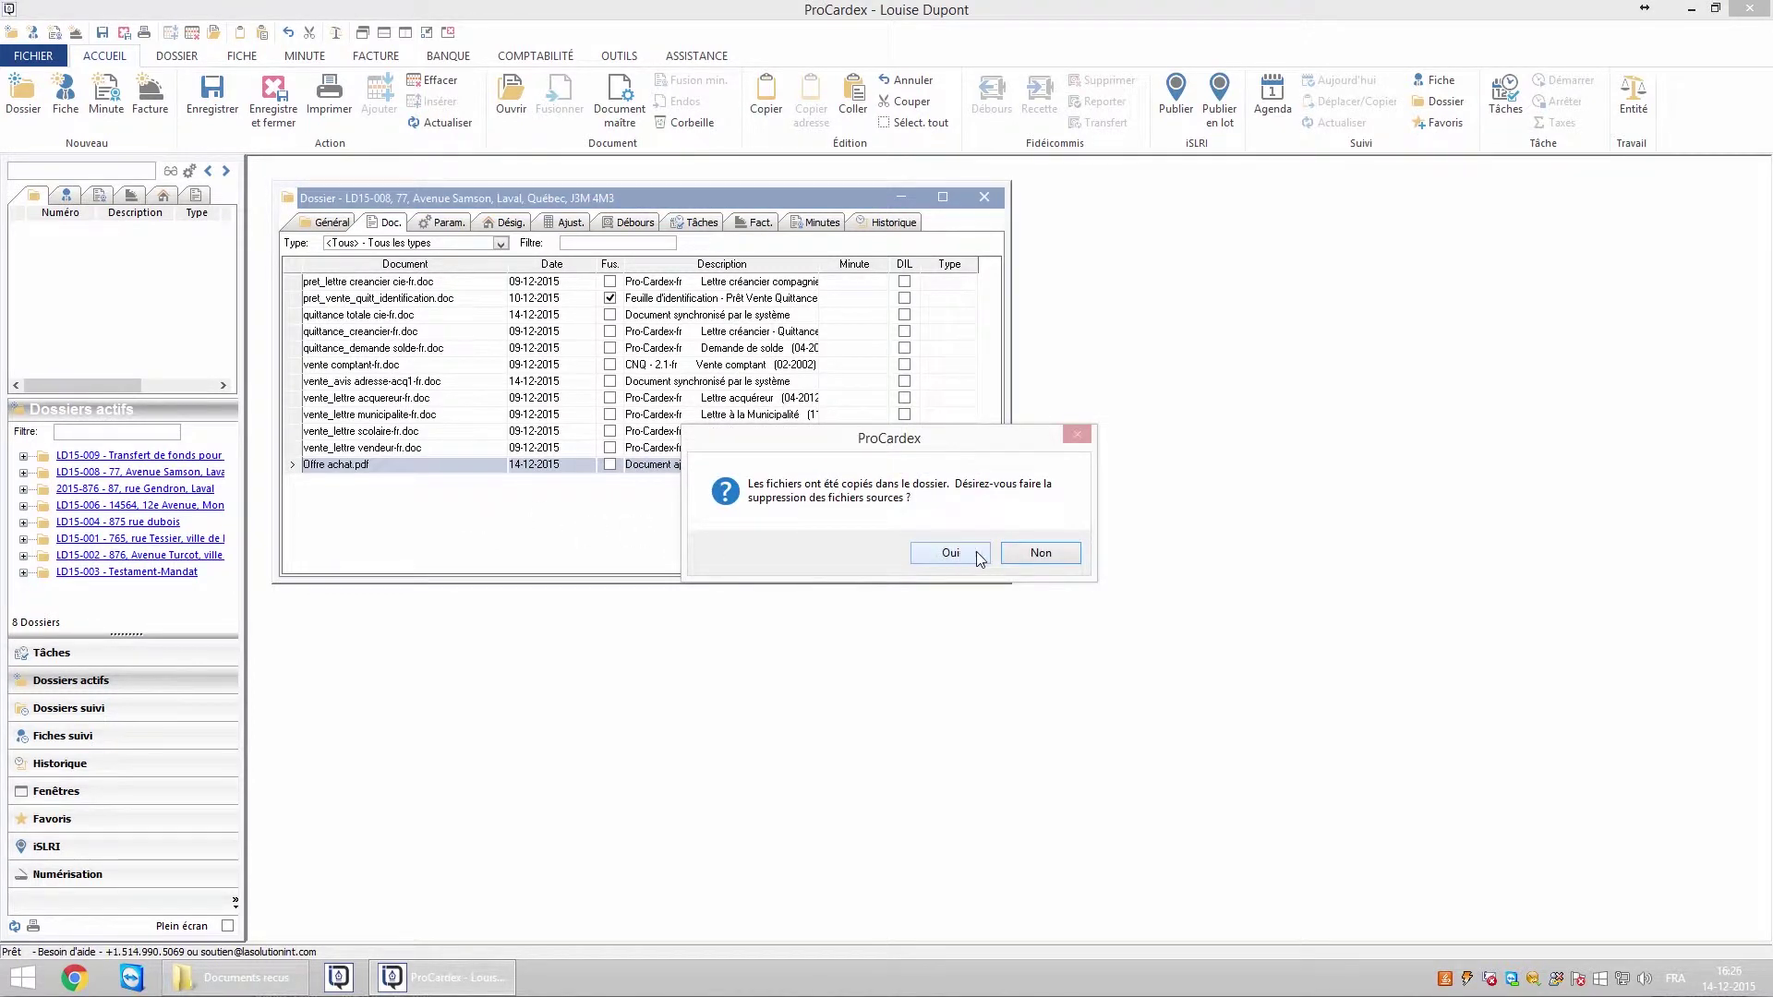
pyautogui.click(1017, 553)
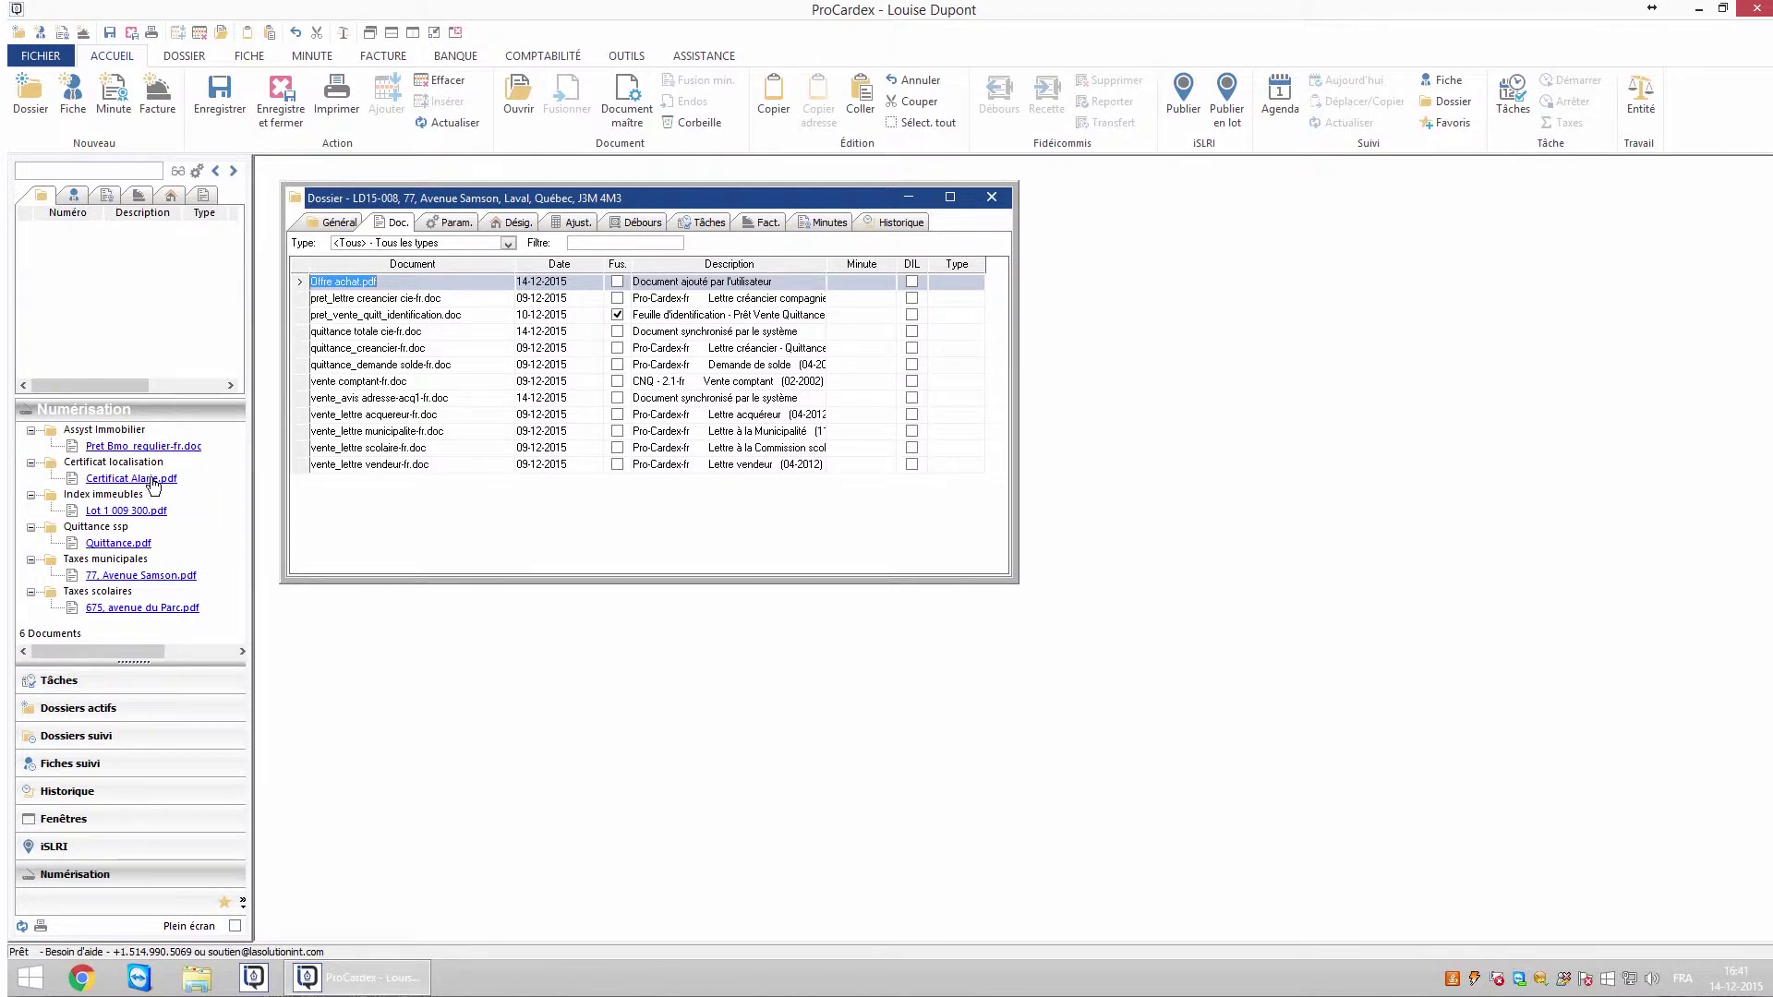
# - Attach Certificat Alarie.pdf, Lot 1 009 300.pdf and Pret Bmo regulier-fr.doc, then close the dossier window
pyautogui.moveTo(153, 482); pyautogui.dragTo(372, 507)
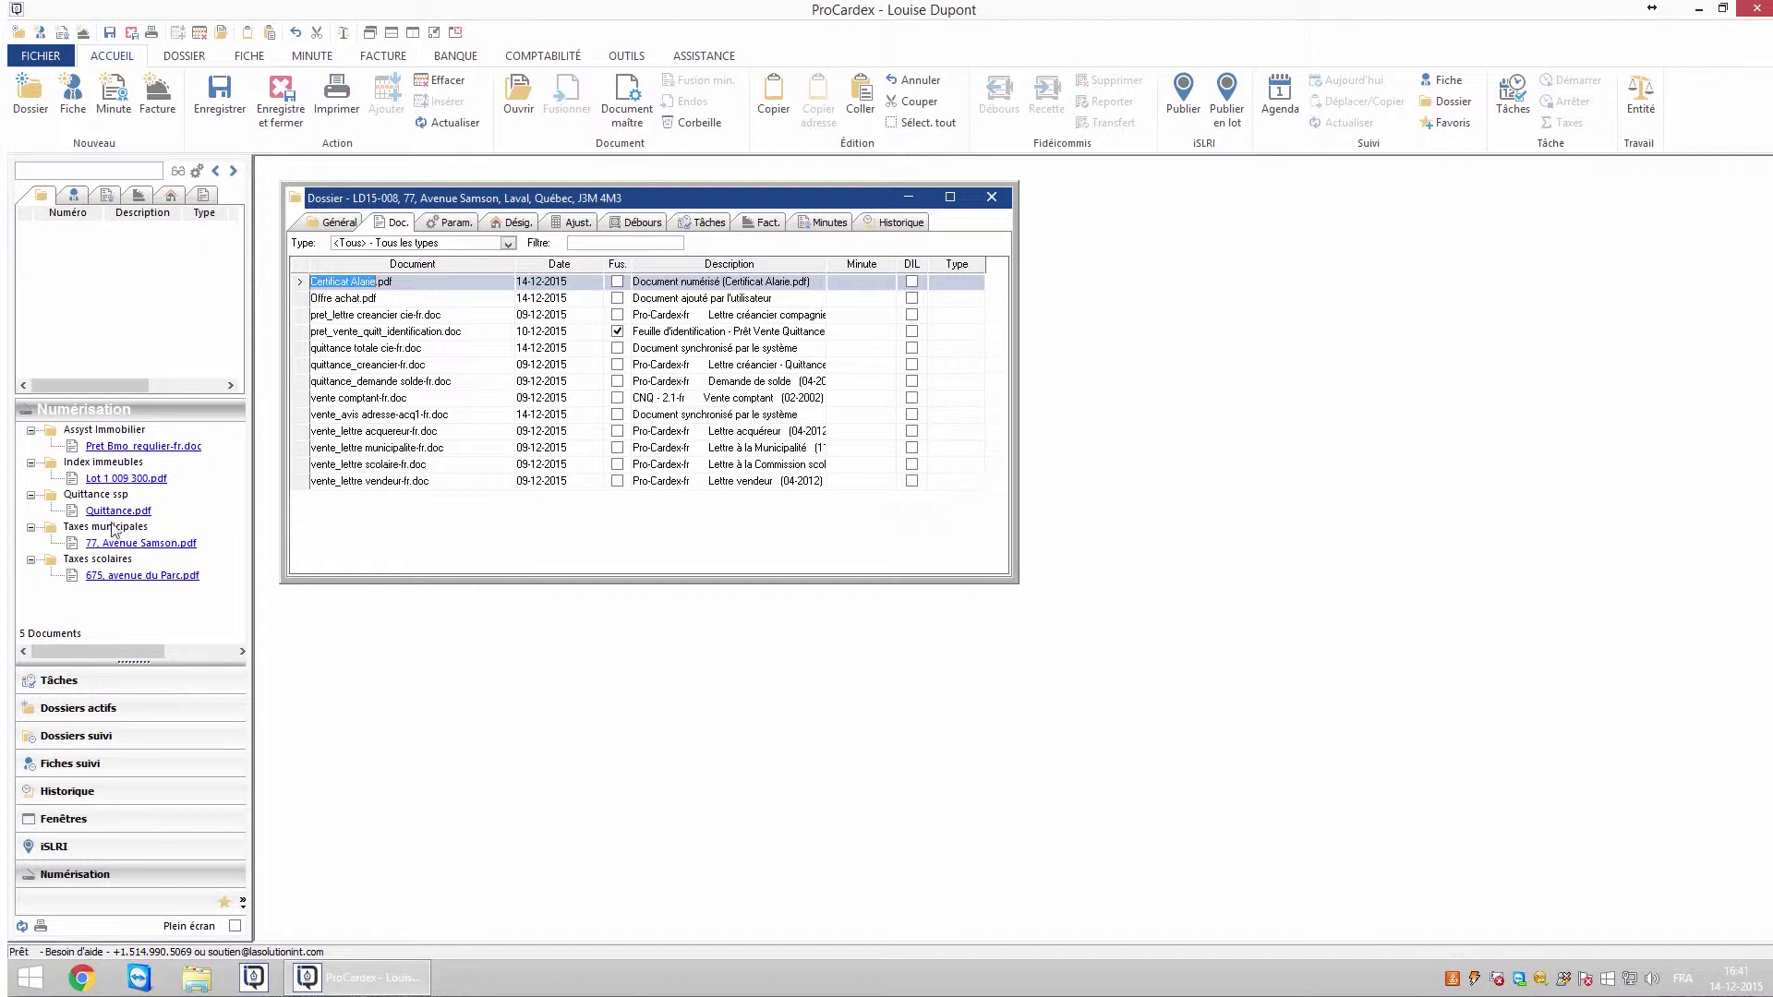
pyautogui.moveTo(123, 479); pyautogui.dragTo(378, 523)
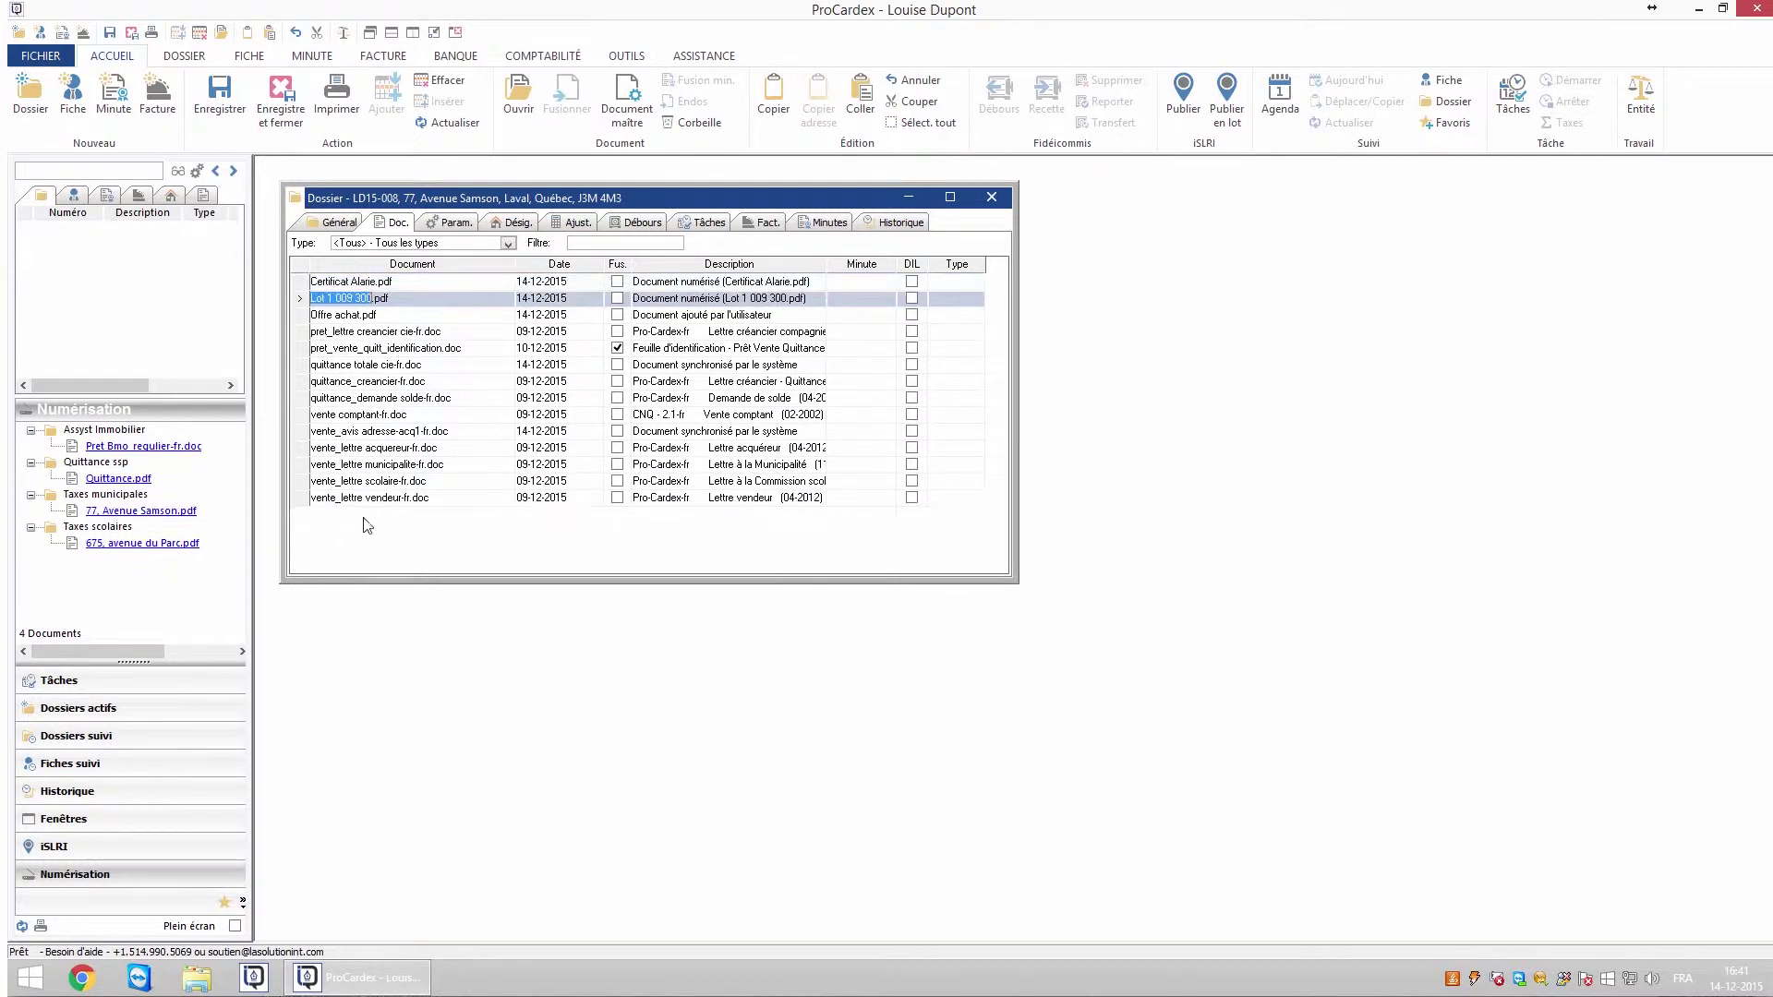
pyautogui.moveTo(190, 449); pyautogui.dragTo(362, 540)
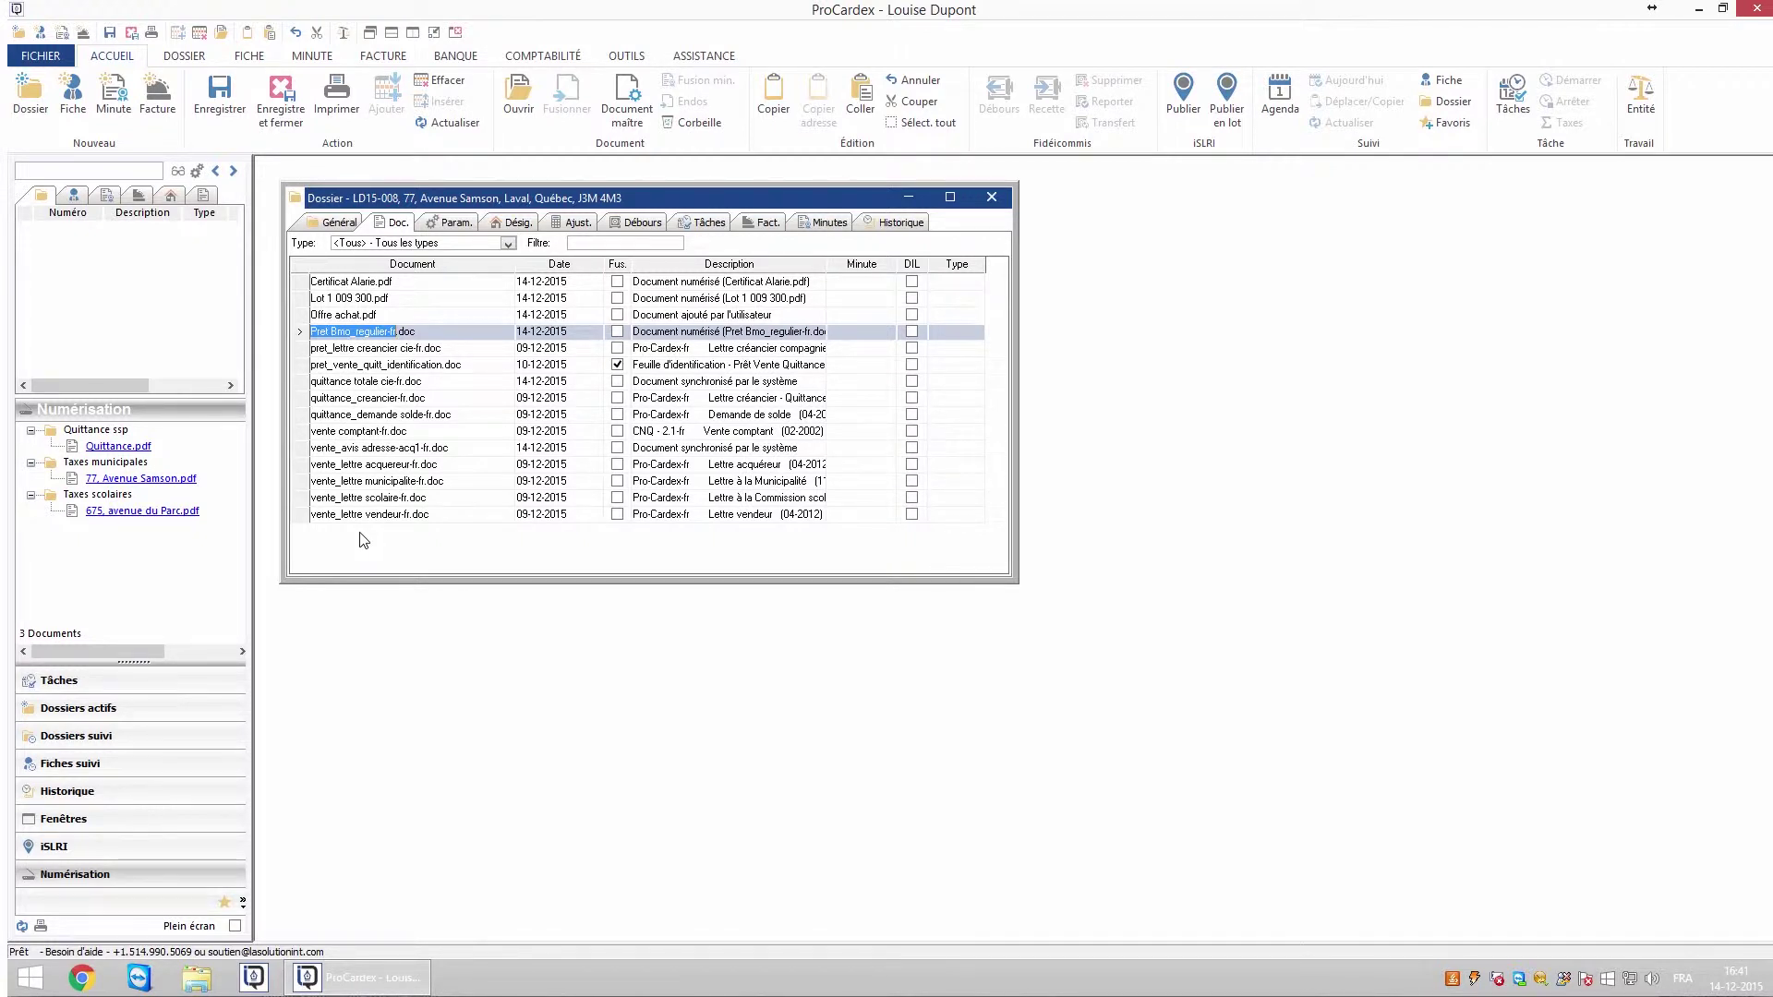
pyautogui.click(991, 198)
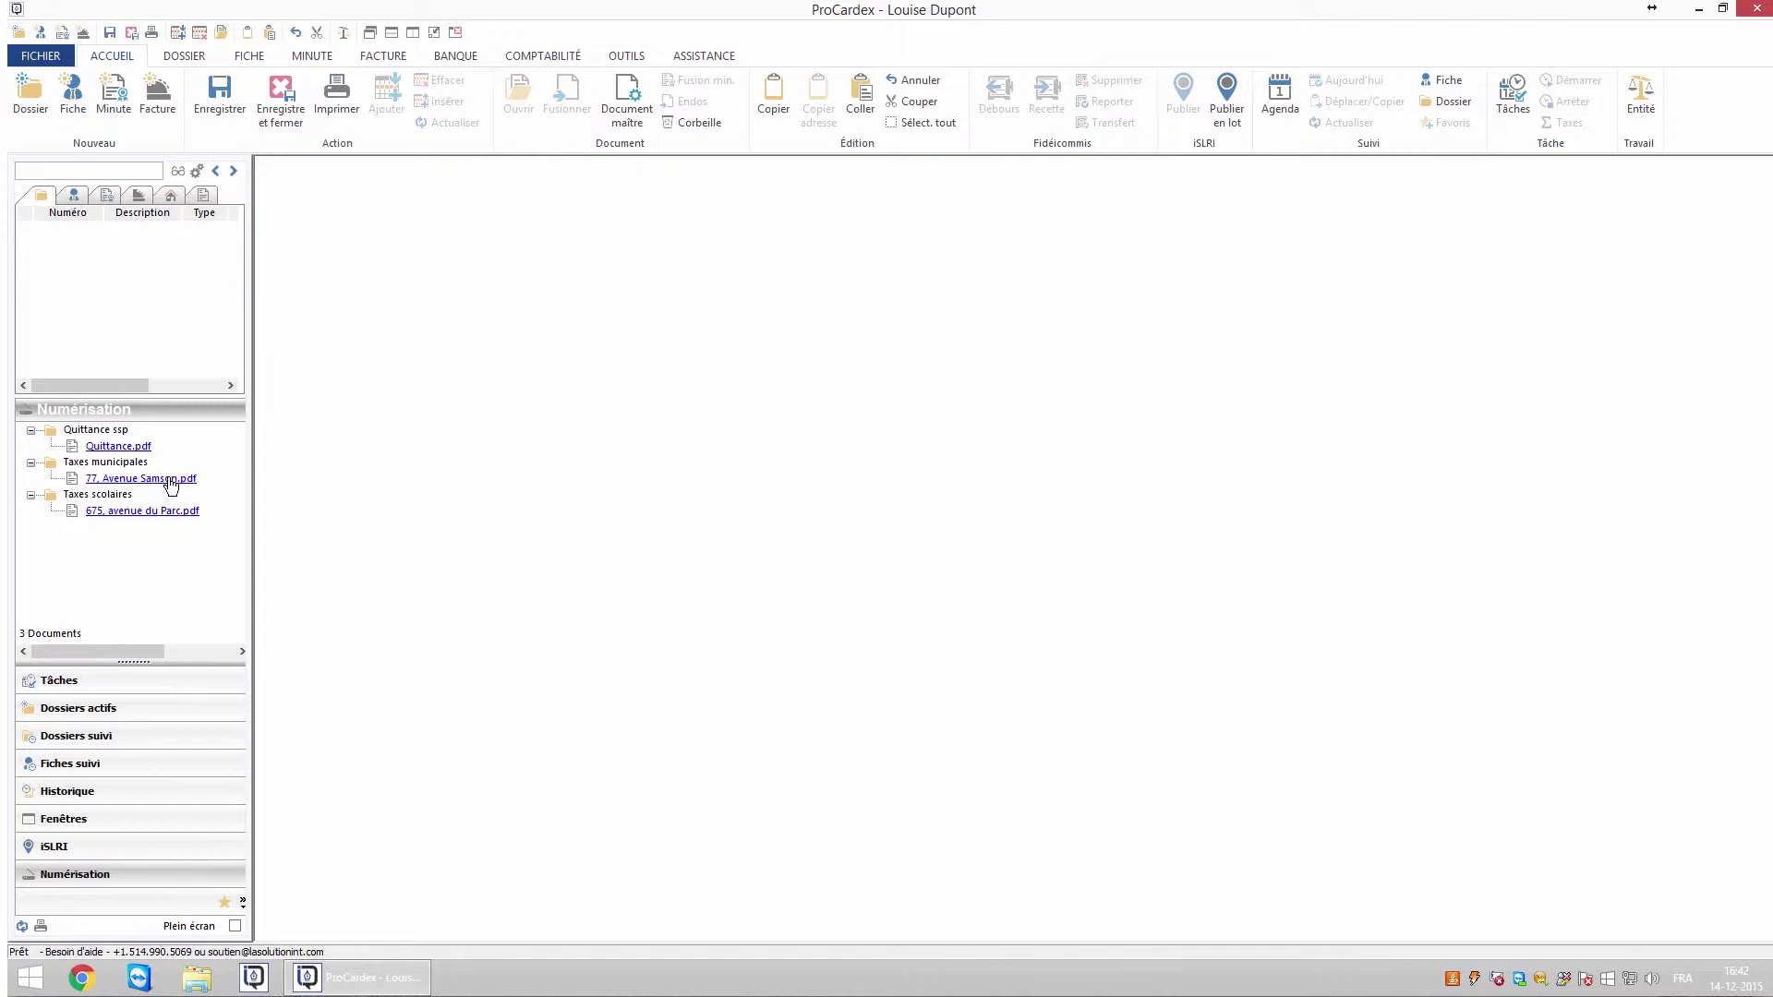
pyautogui.rightClick(169, 484)
pyautogui.moveTo(253, 681)
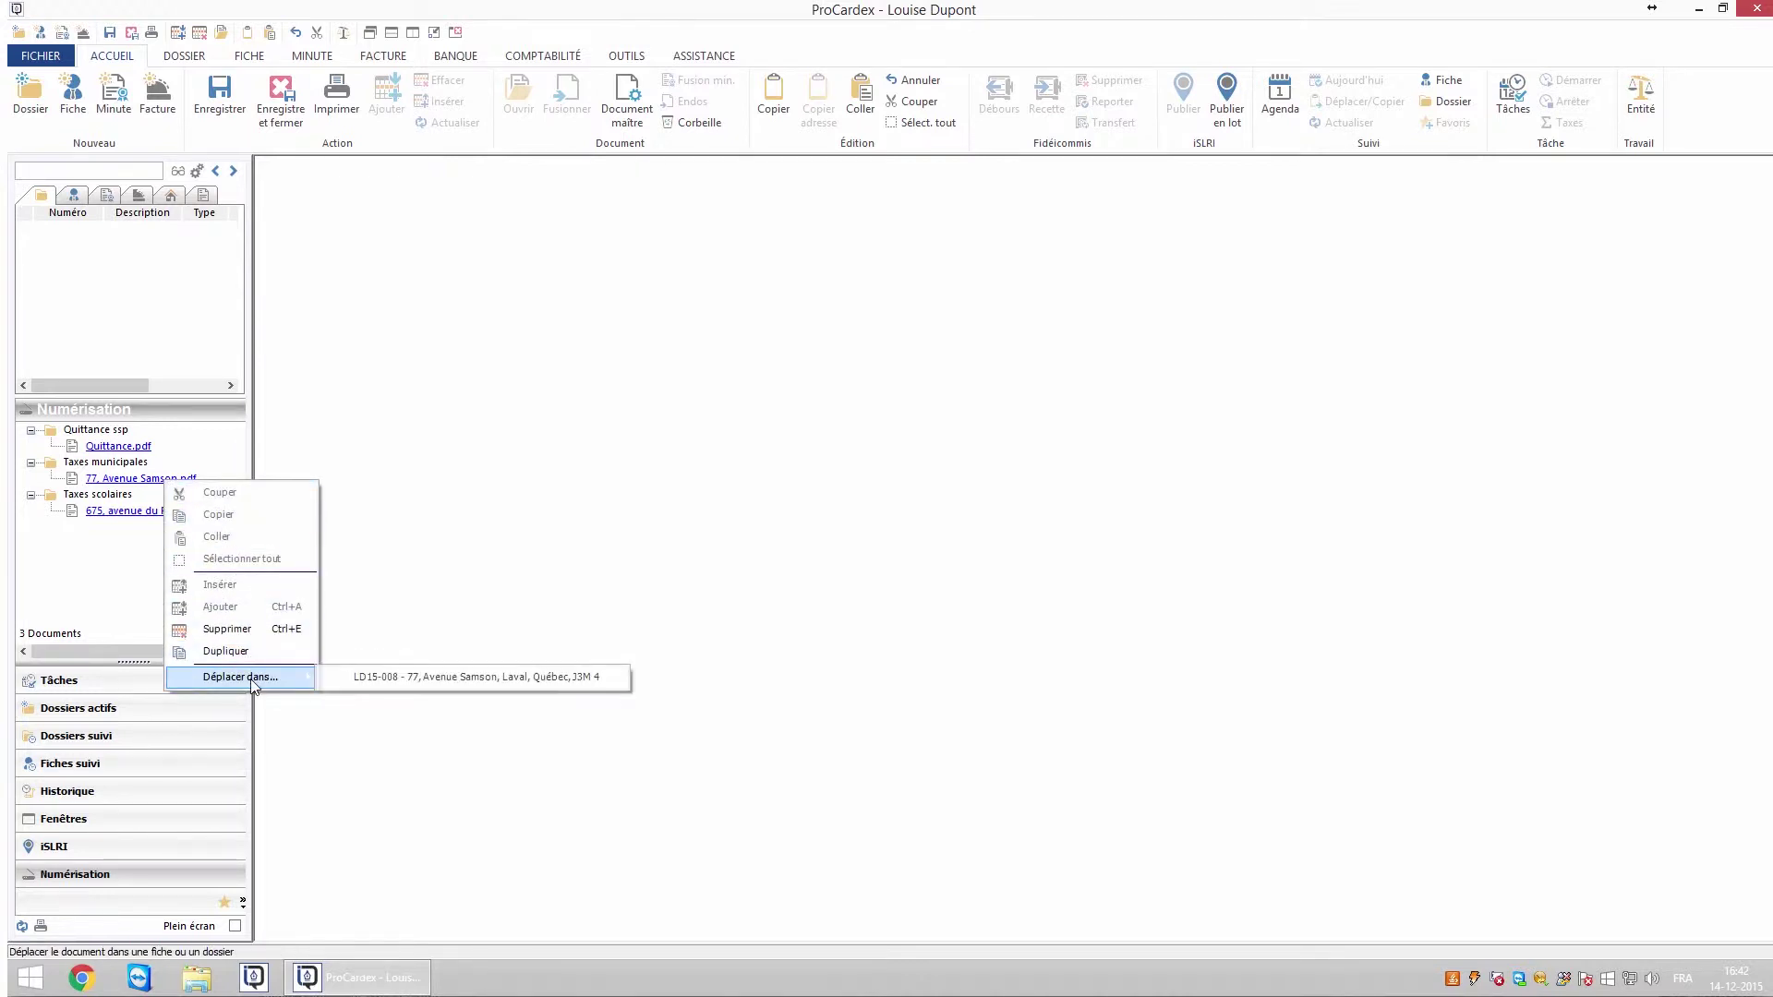
pyautogui.click(400, 681)
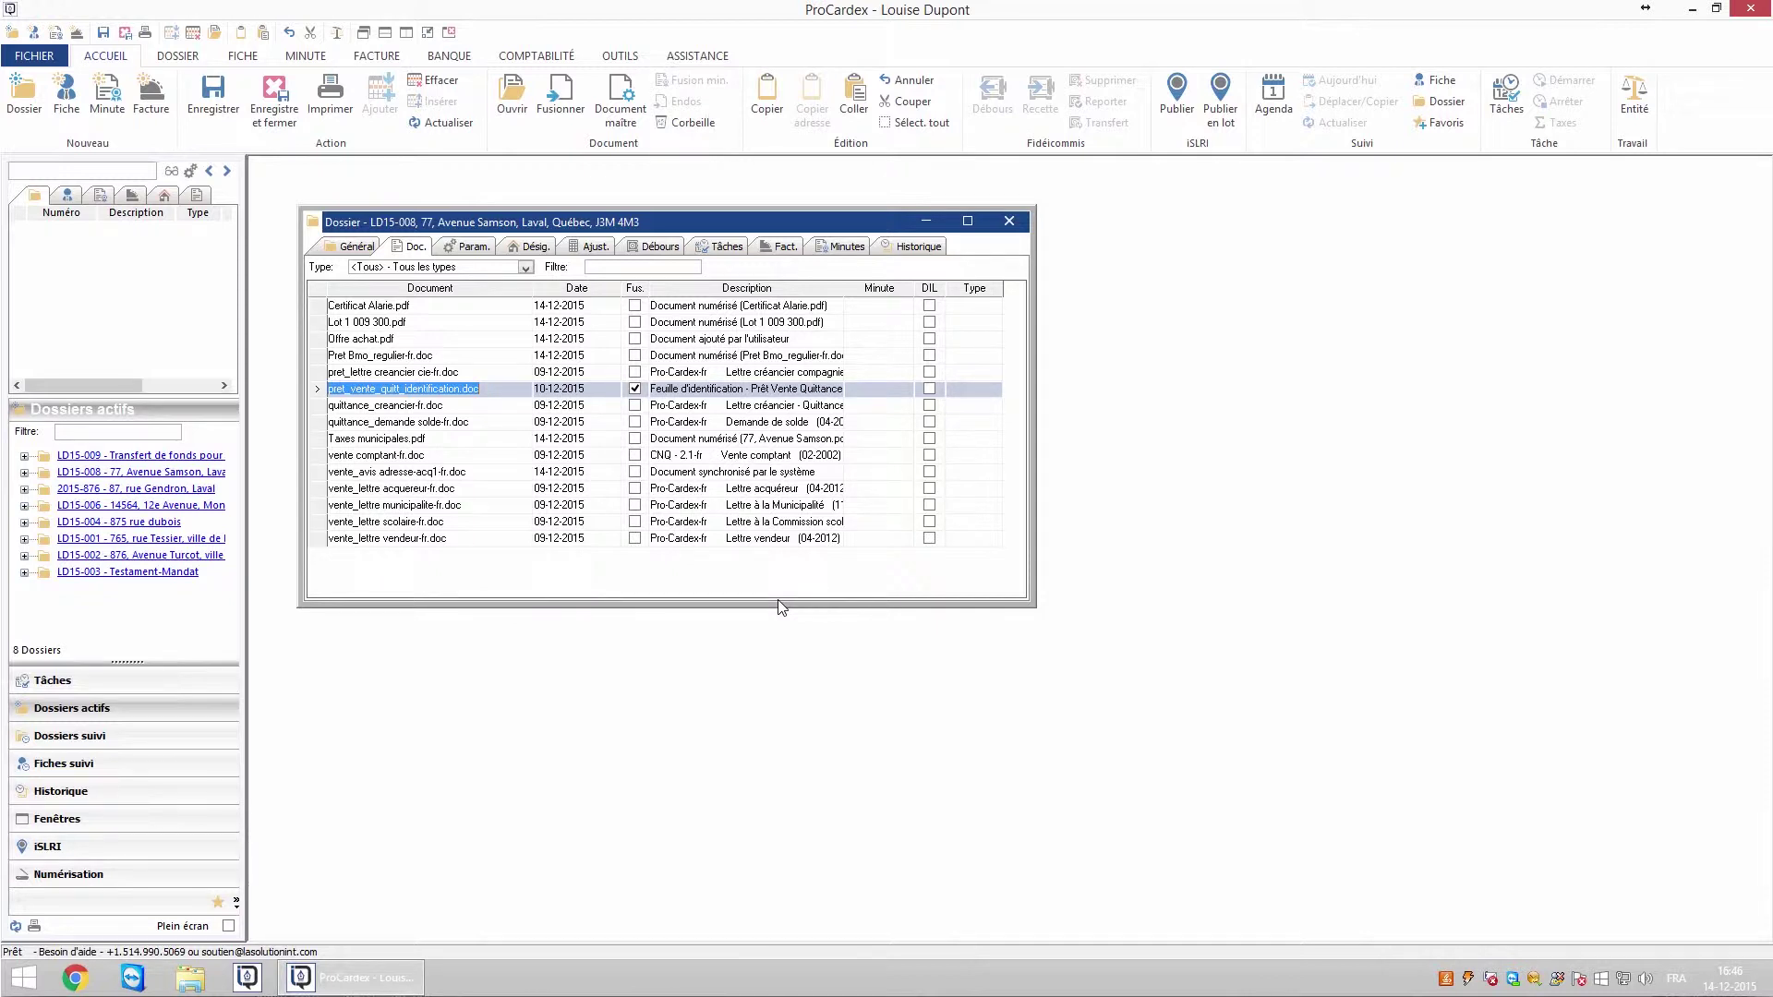
# - Filter the Document maître list on 'quittance' and add quittance totale cie-fr.doc to the dossier
pyautogui.click(180, 58)
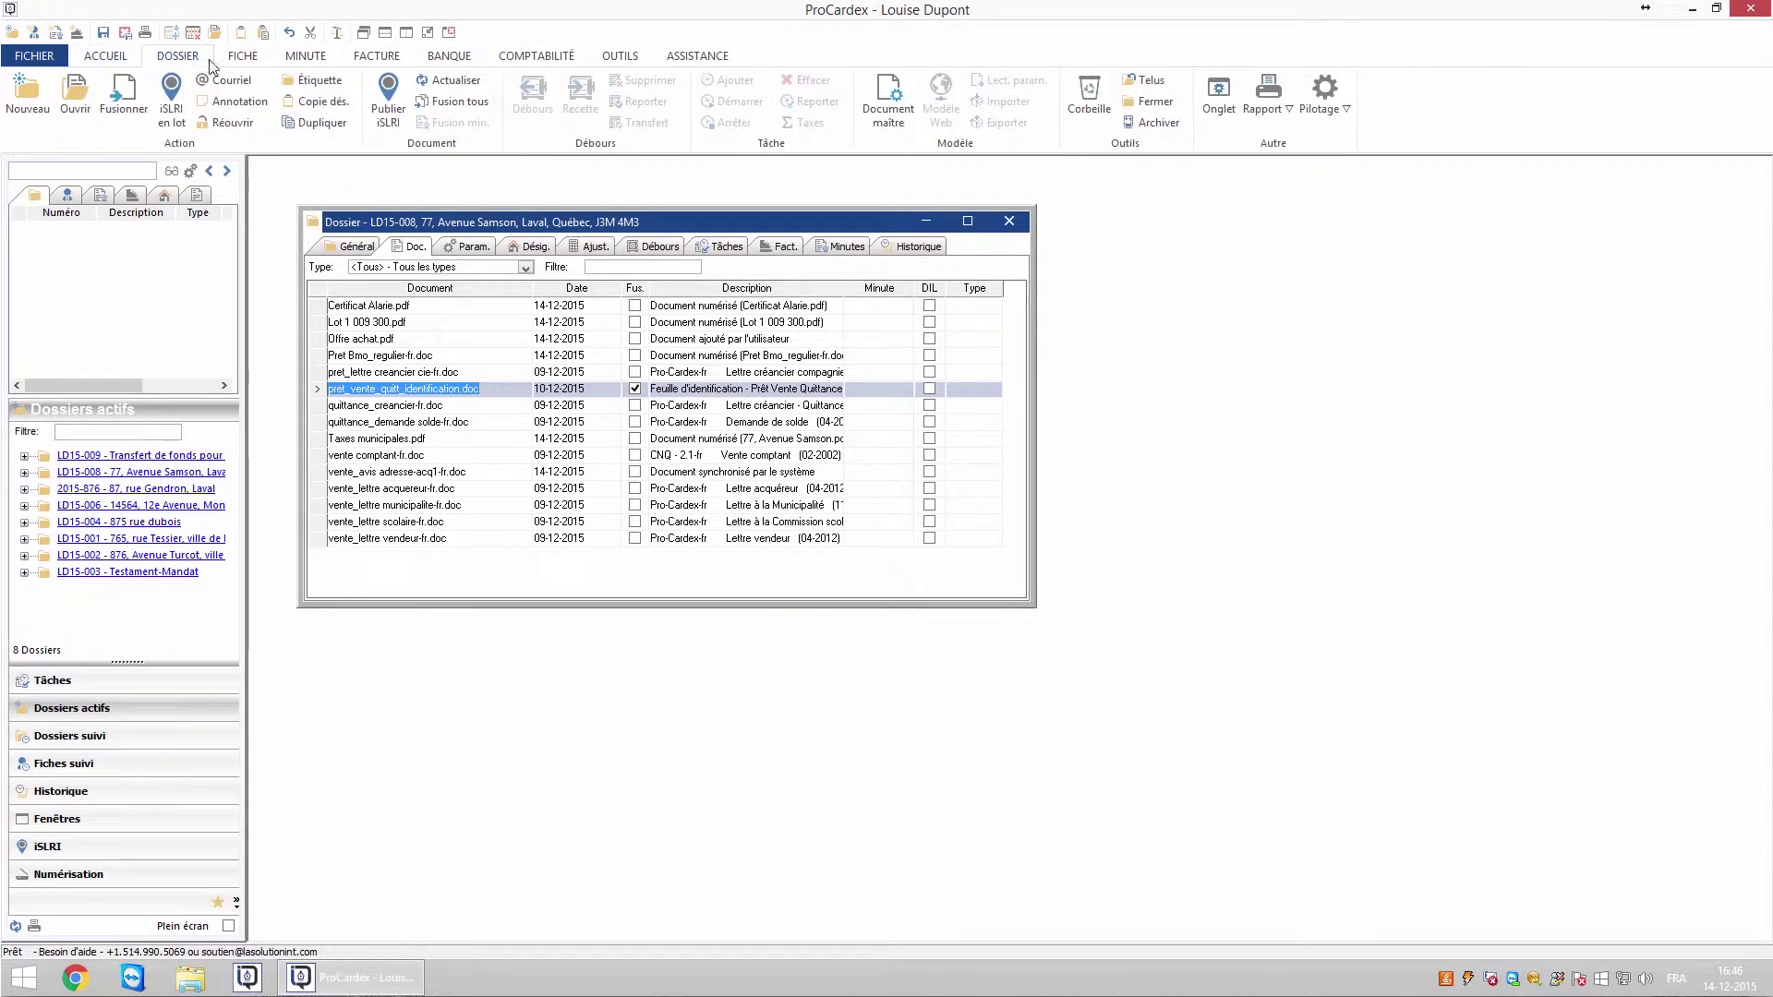
pyautogui.click(892, 116)
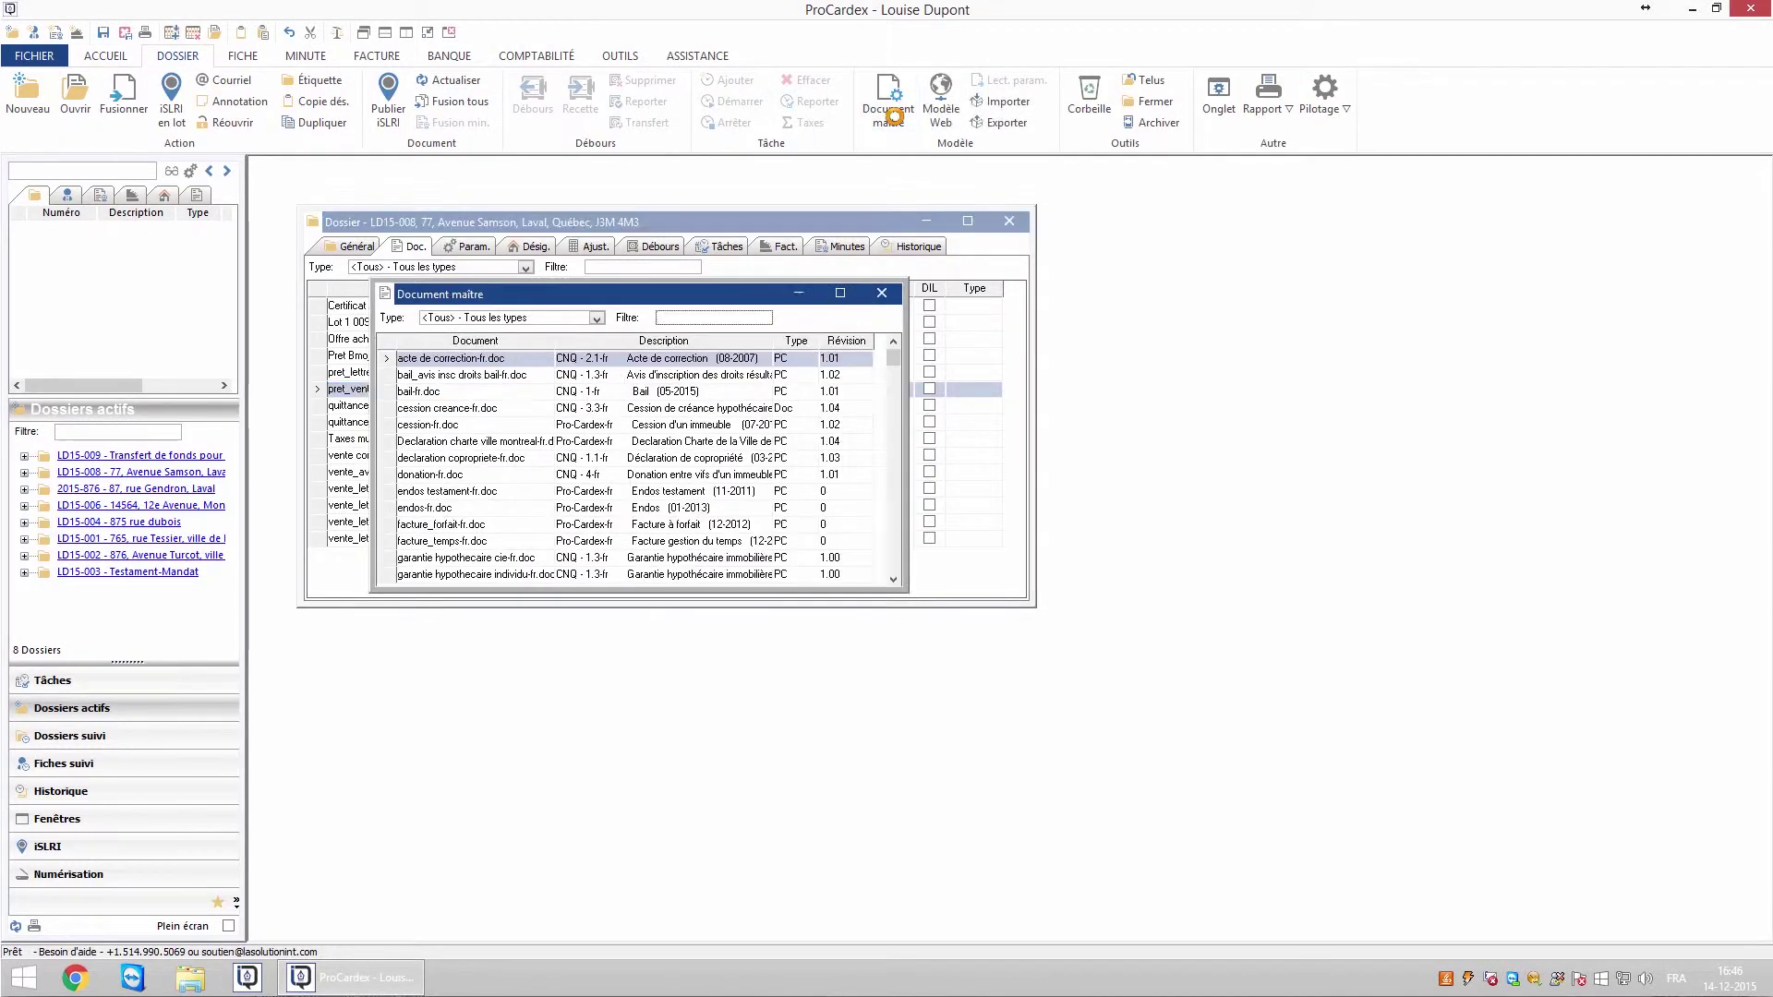
pyautogui.click(743, 318)
pyautogui.write('quittance')
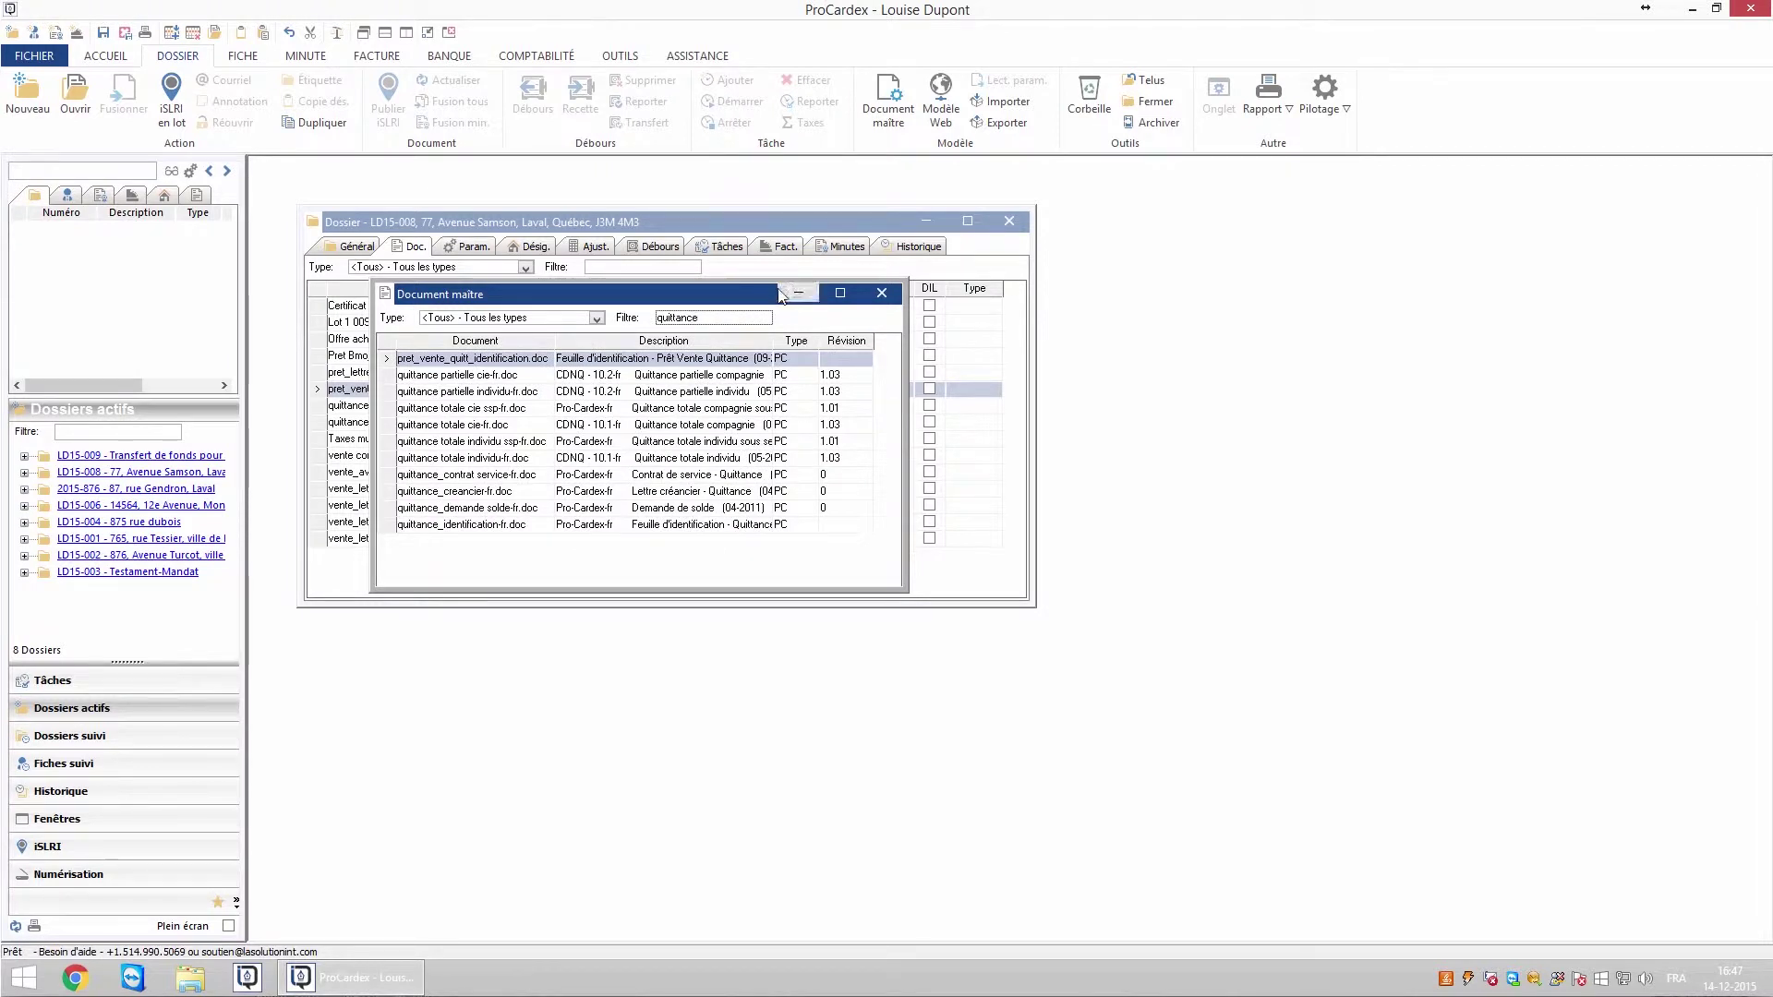
pyautogui.moveTo(783, 294); pyautogui.dragTo(978, 321)
pyautogui.moveTo(677, 452); pyautogui.dragTo(445, 580)
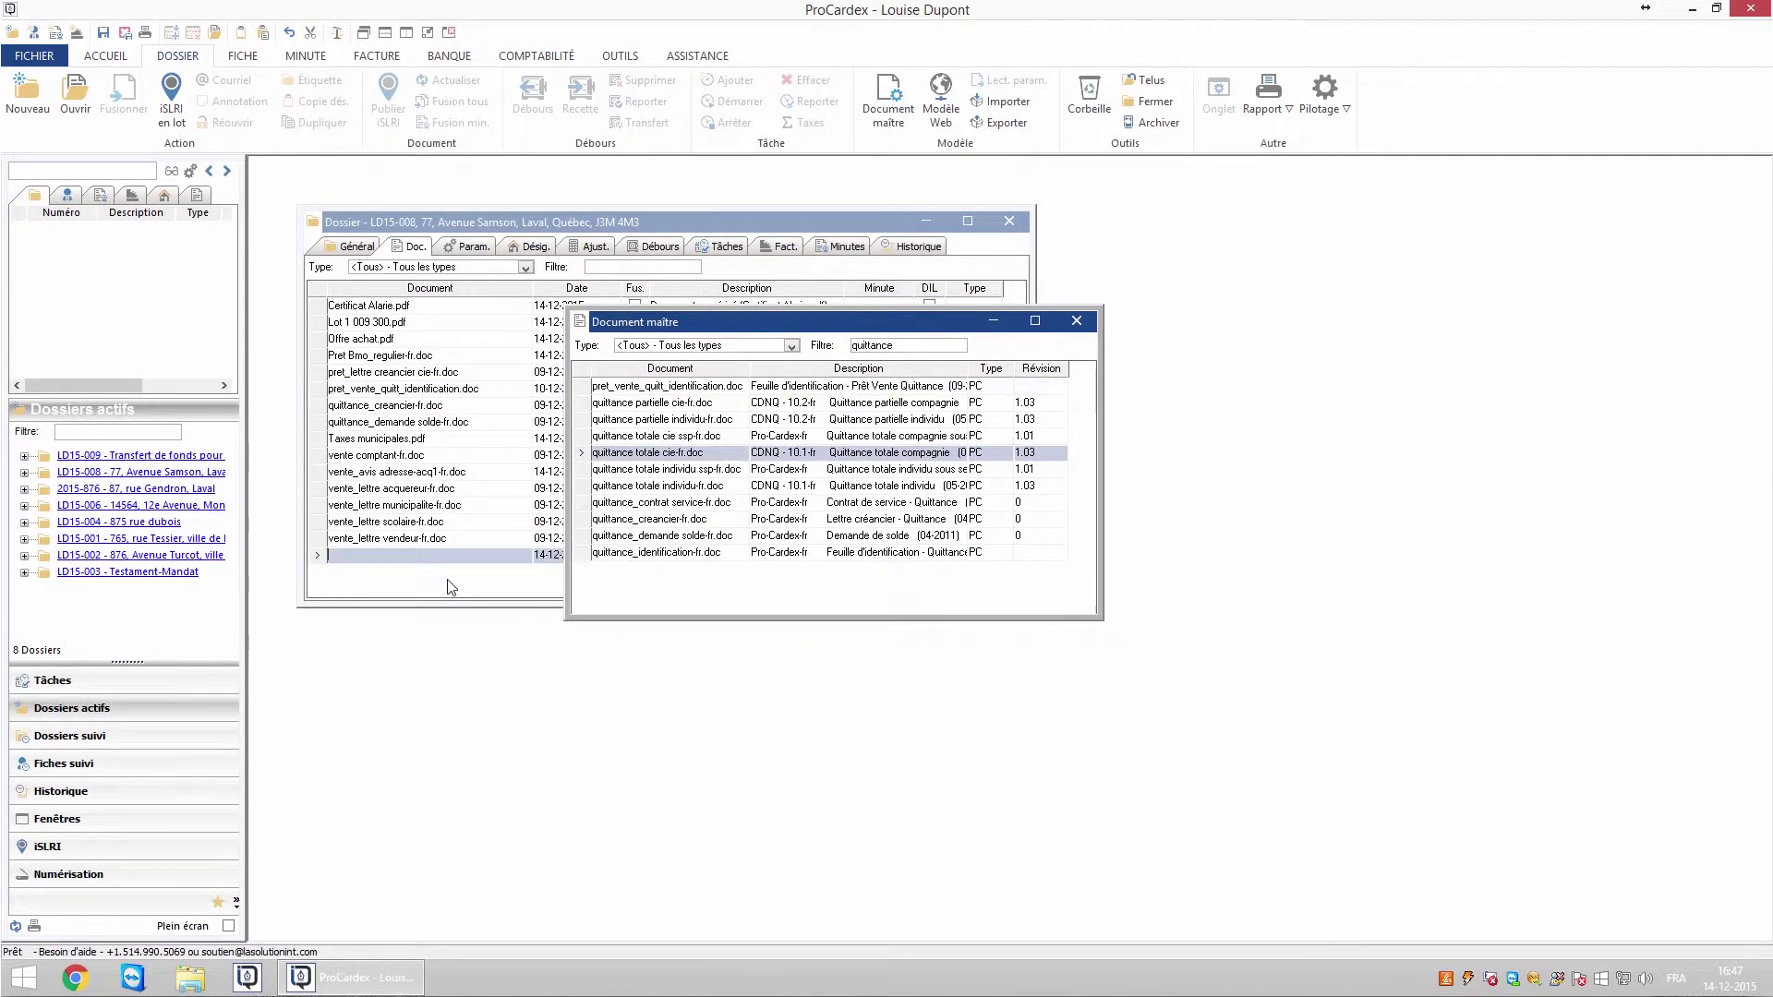
# - Browse Modèle Web templates filtered on 'rapport', inspect Rapport final (02-2014), then close both lists
pyautogui.click(938, 118)
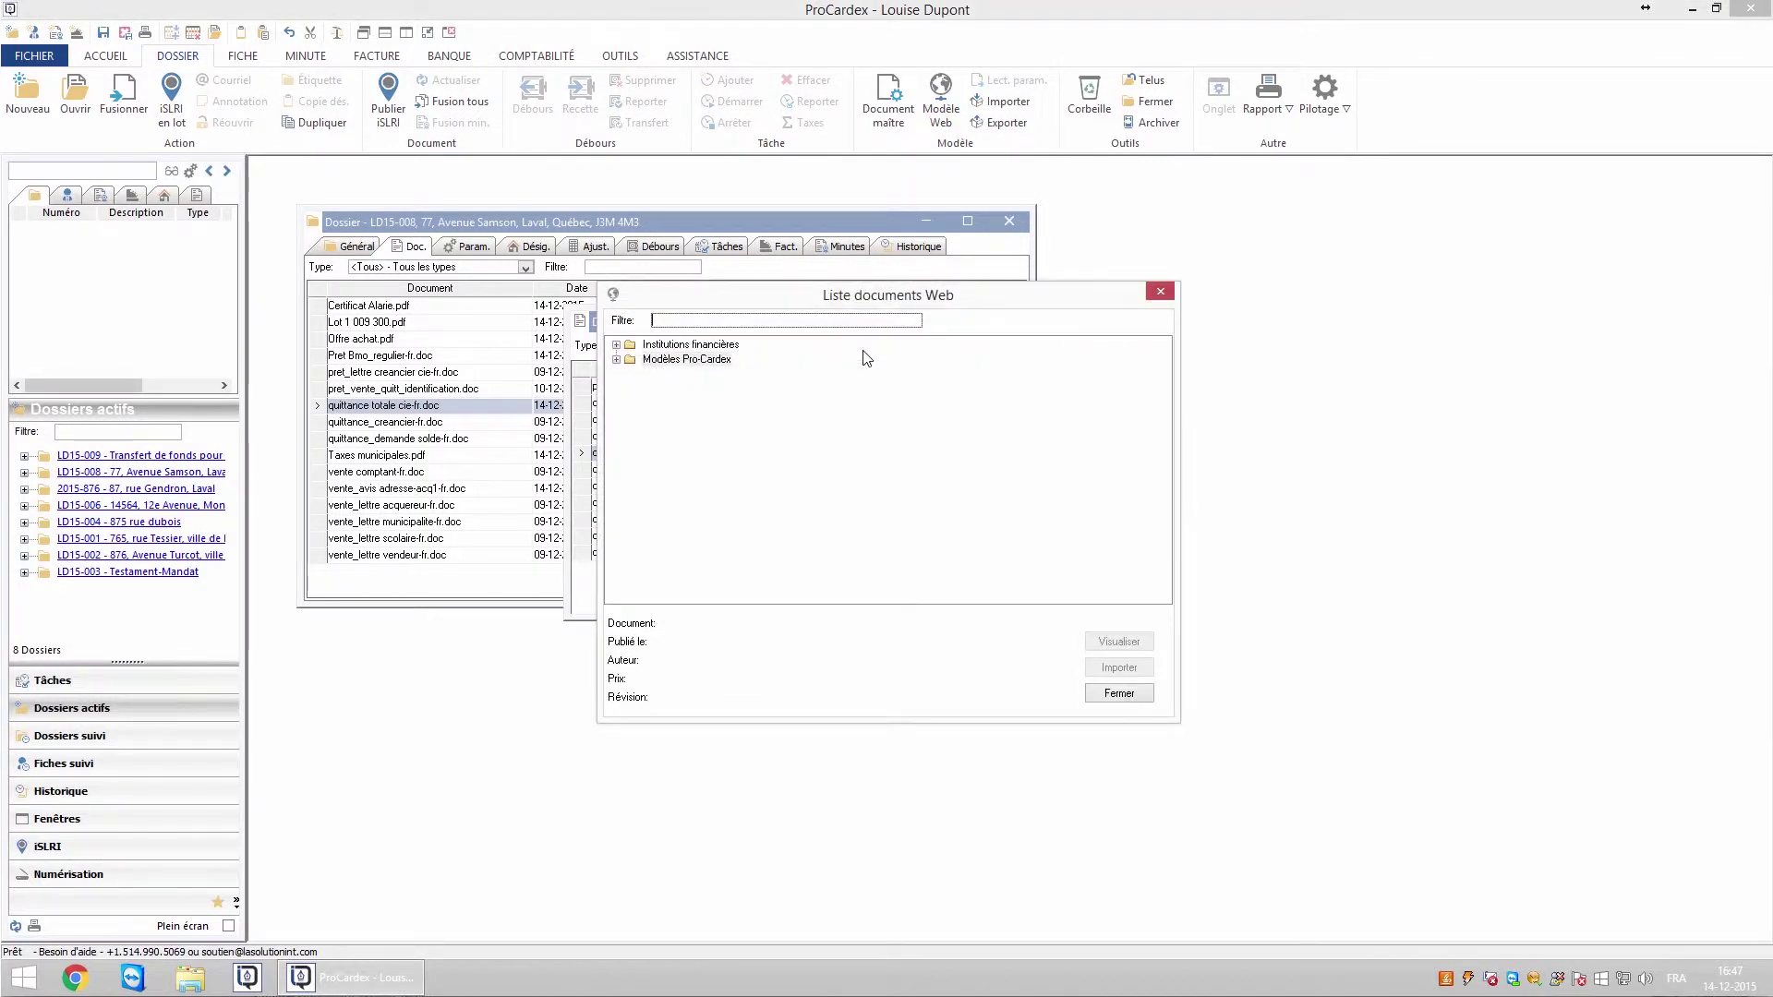
pyautogui.click(616, 346)
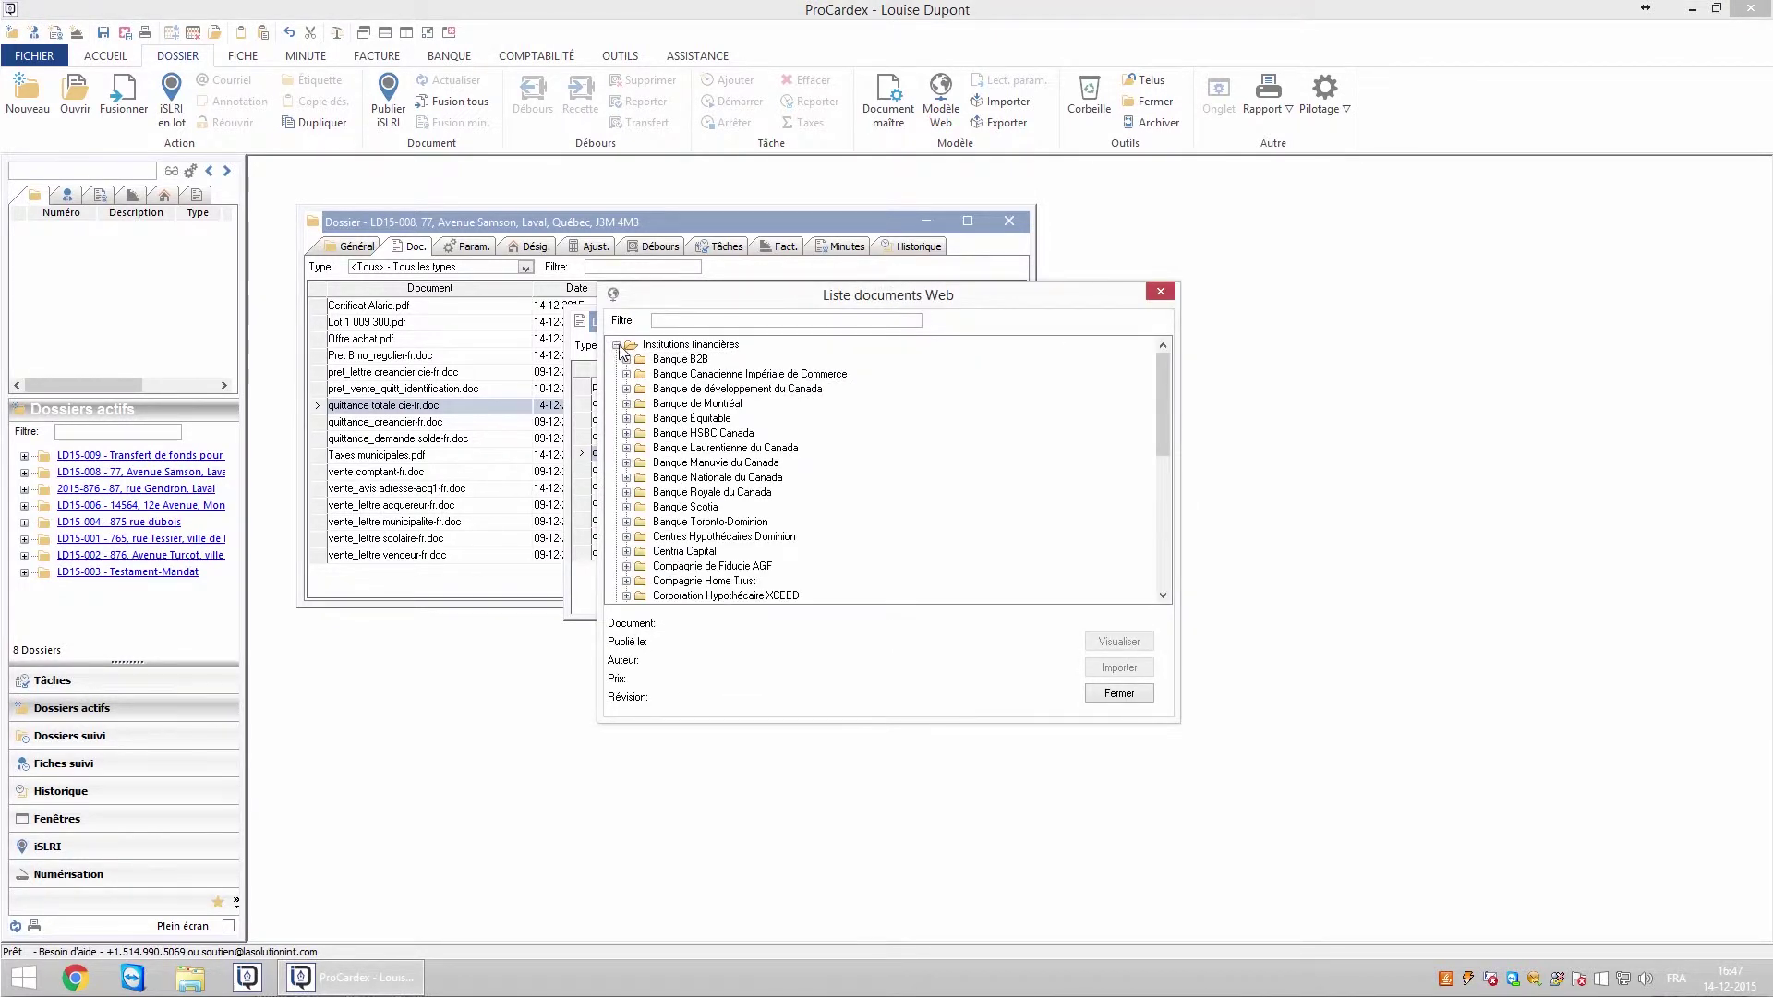
pyautogui.click(616, 346)
pyautogui.click(616, 359)
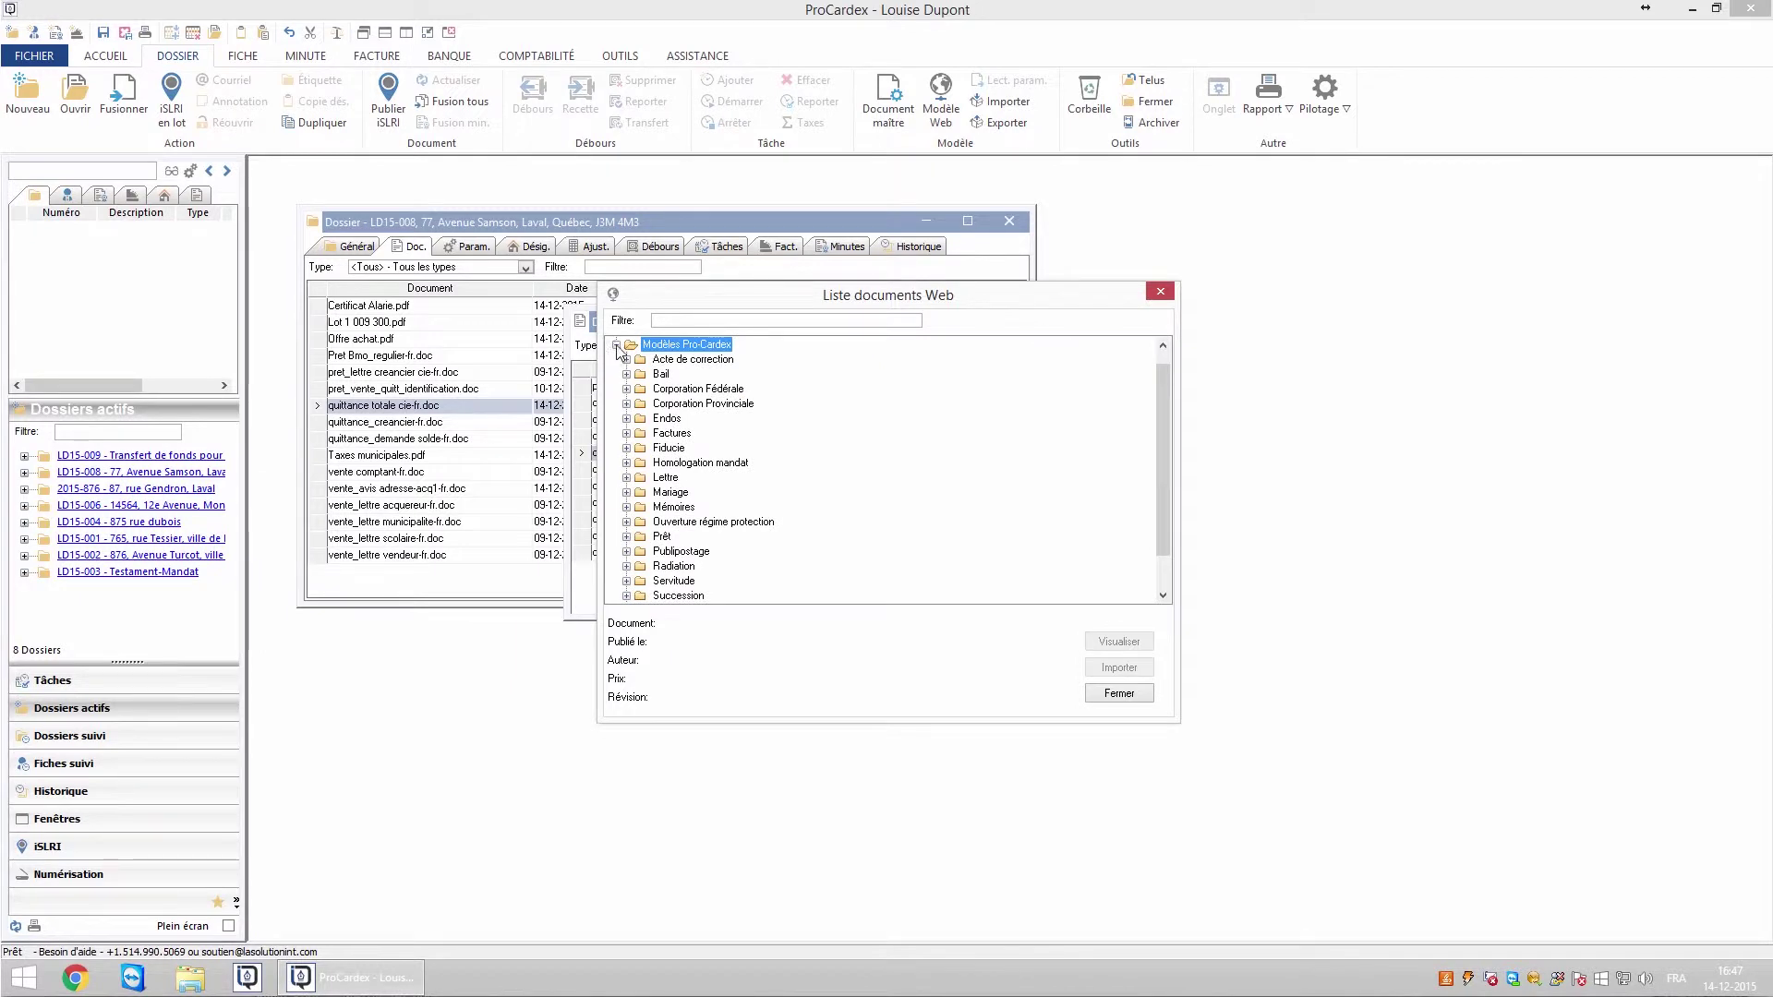
pyautogui.click(616, 345)
pyautogui.click(674, 321)
pyautogui.write('r')
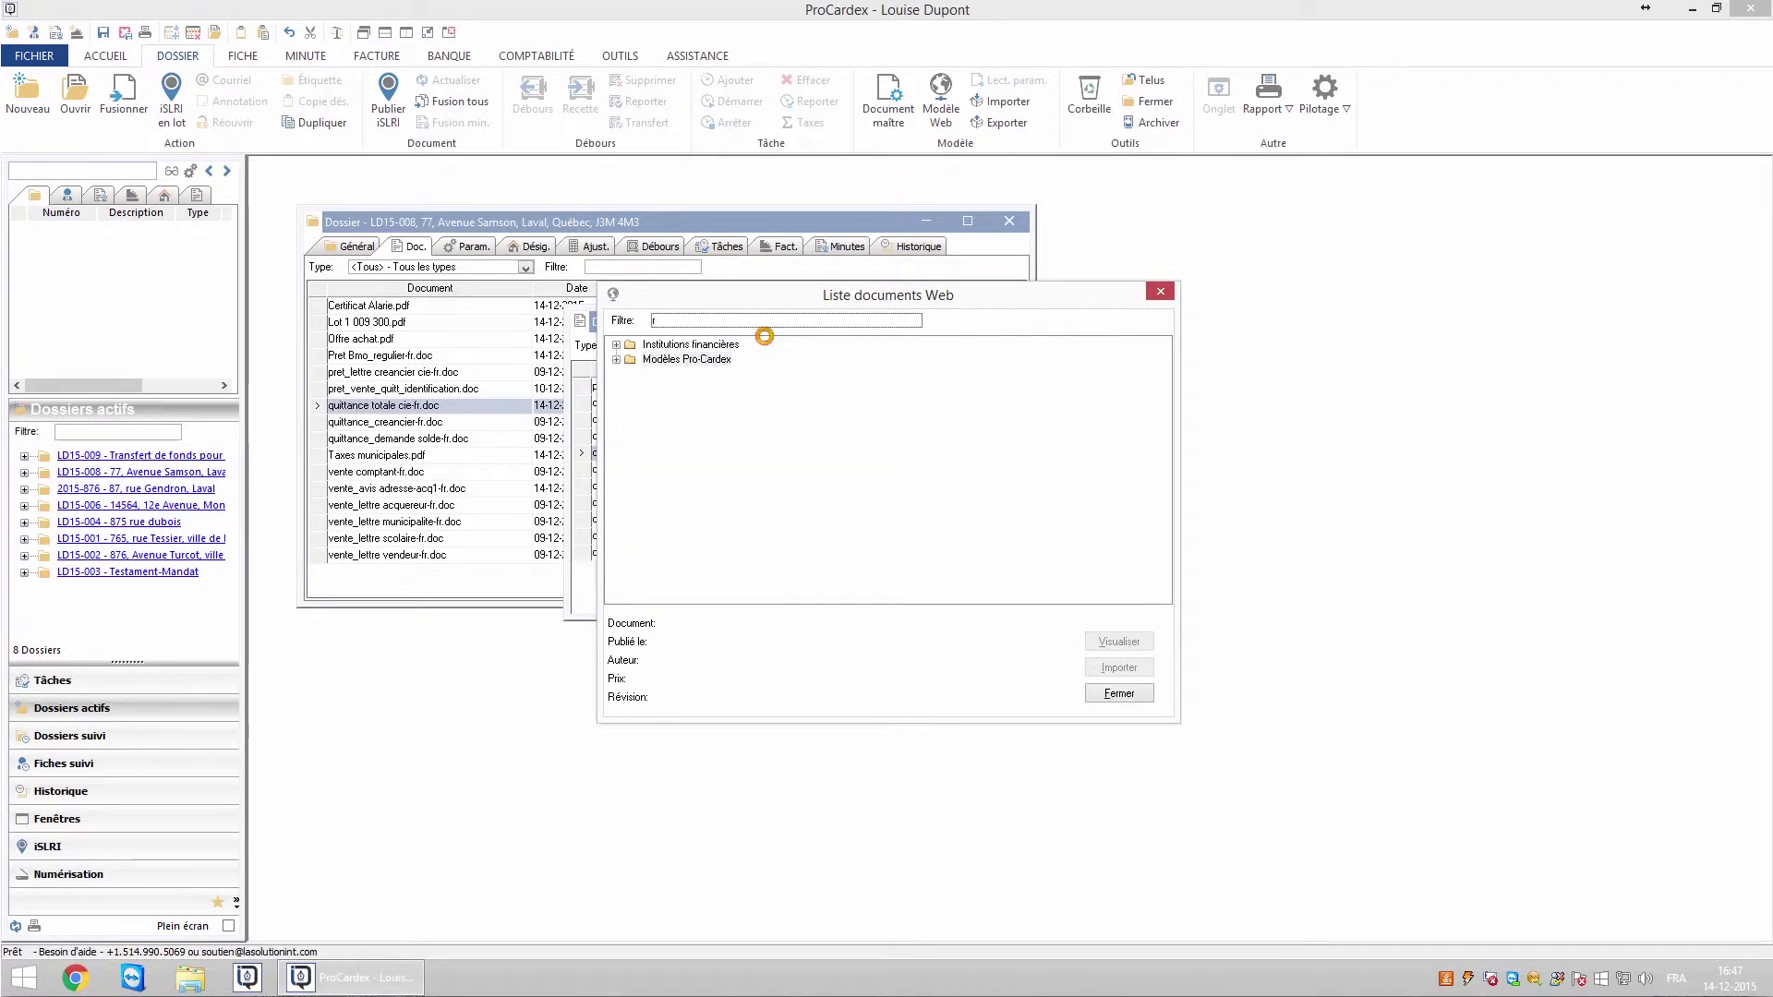
pyautogui.write('apport')
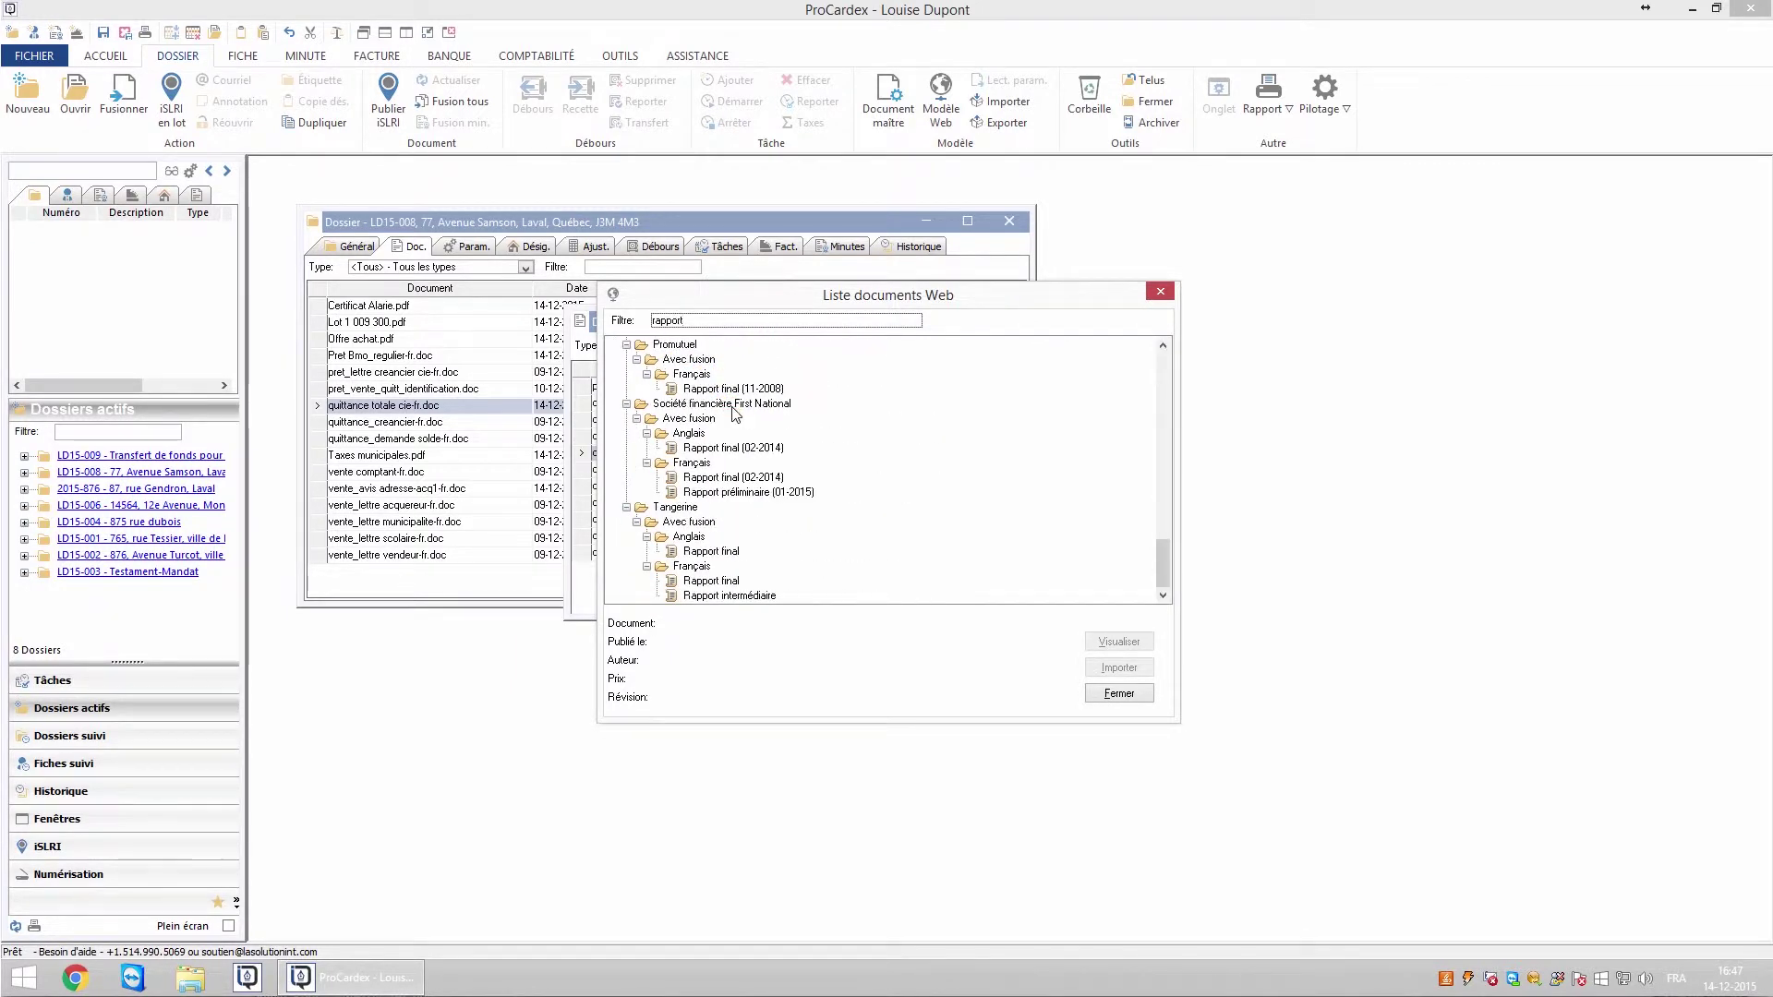
pyautogui.click(727, 450)
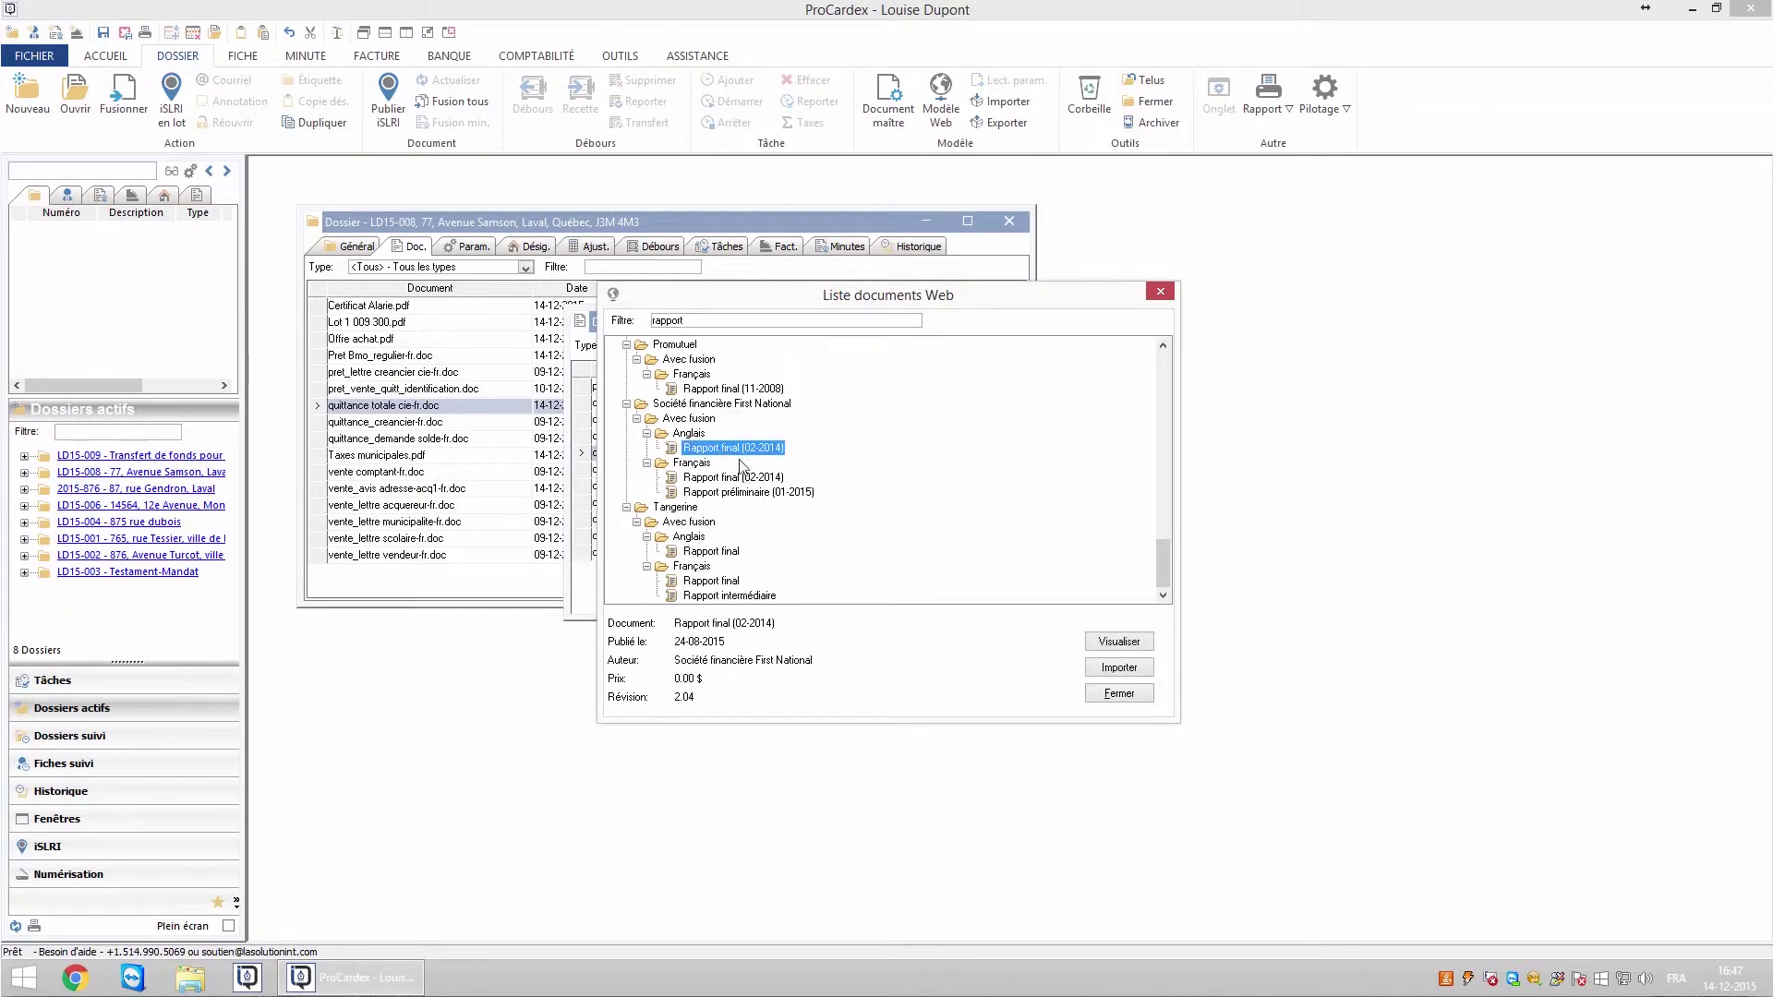
pyautogui.click(1114, 668)
pyautogui.click(1086, 319)
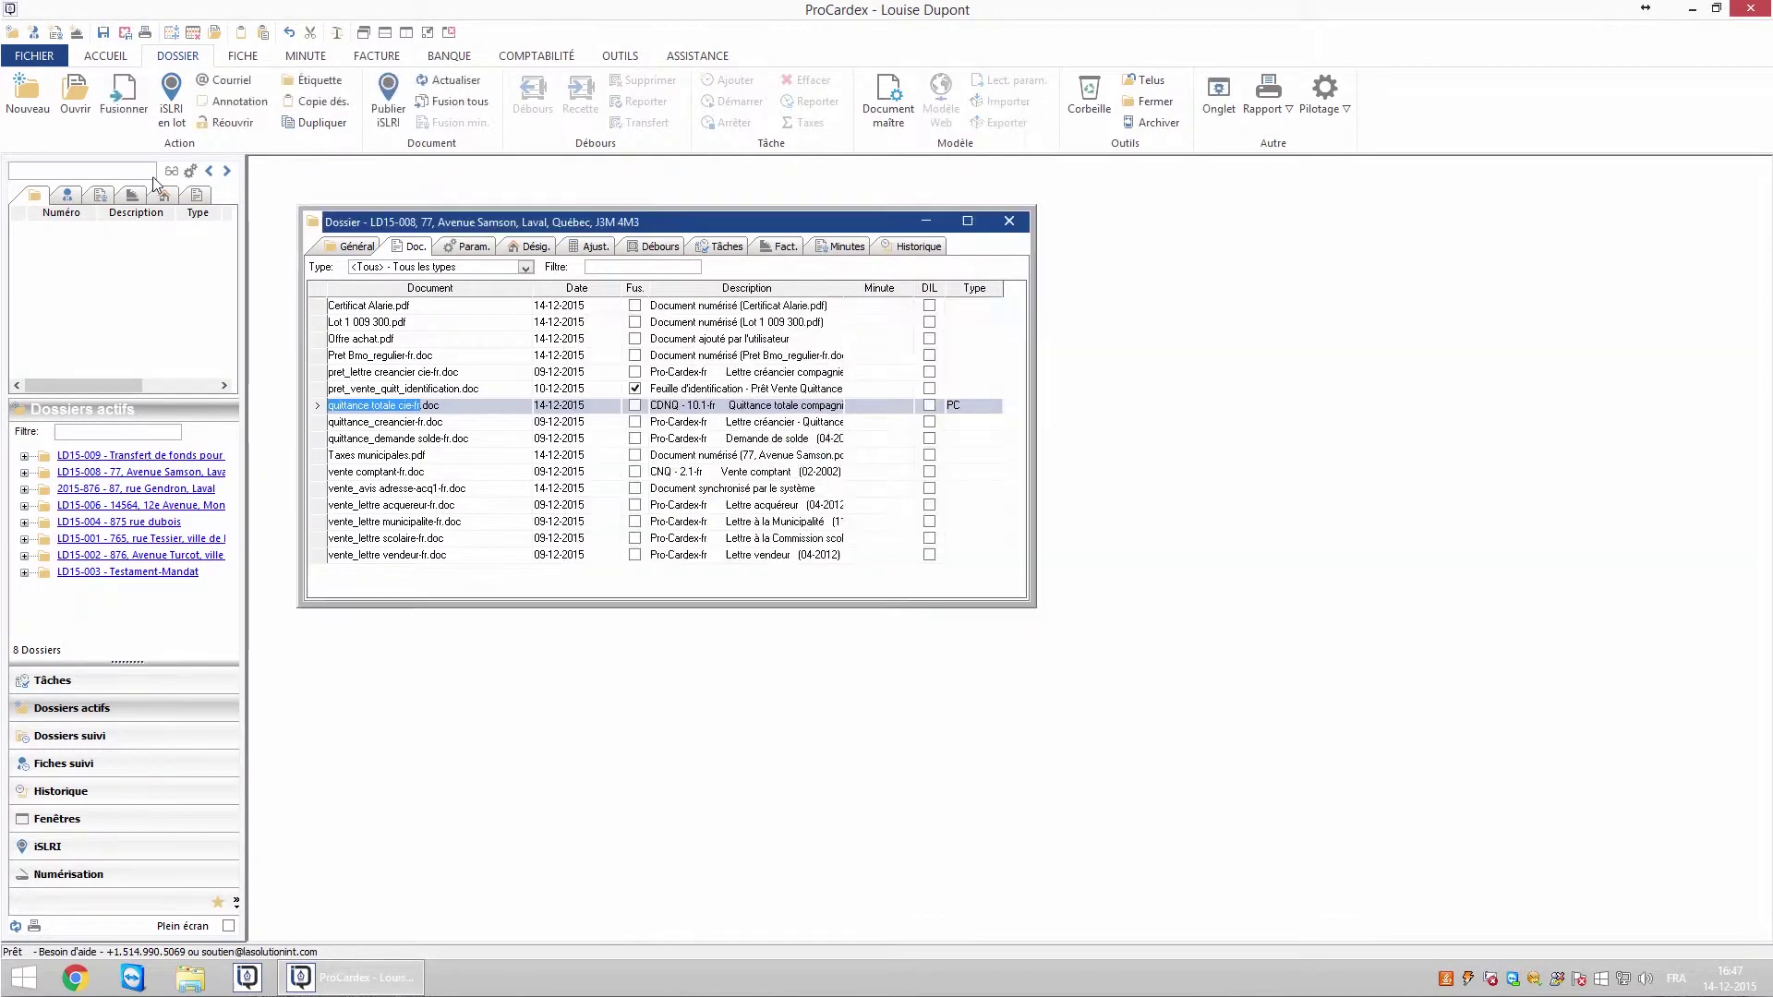
# - Search the side document panel for 'adresse' and add vente_avis adresse-acq1-fr.doc to the dossier
pyautogui.click(196, 194)
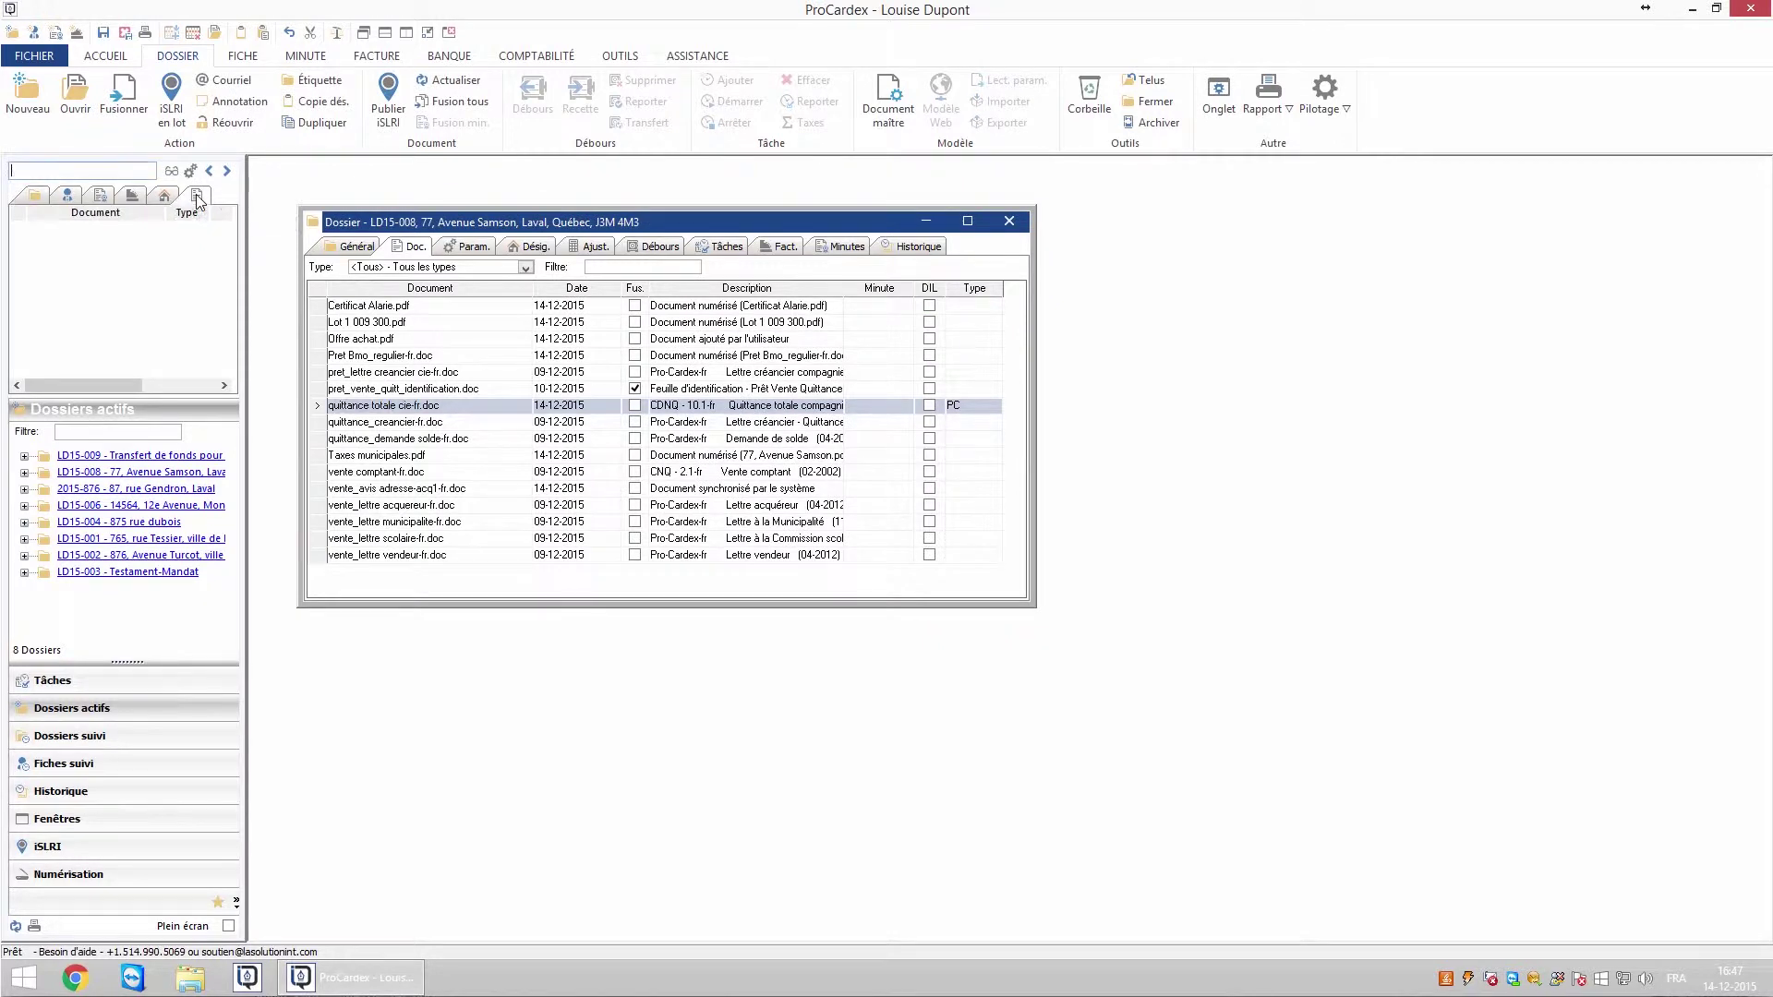
pyautogui.click(134, 167)
pyautogui.write('adresse')
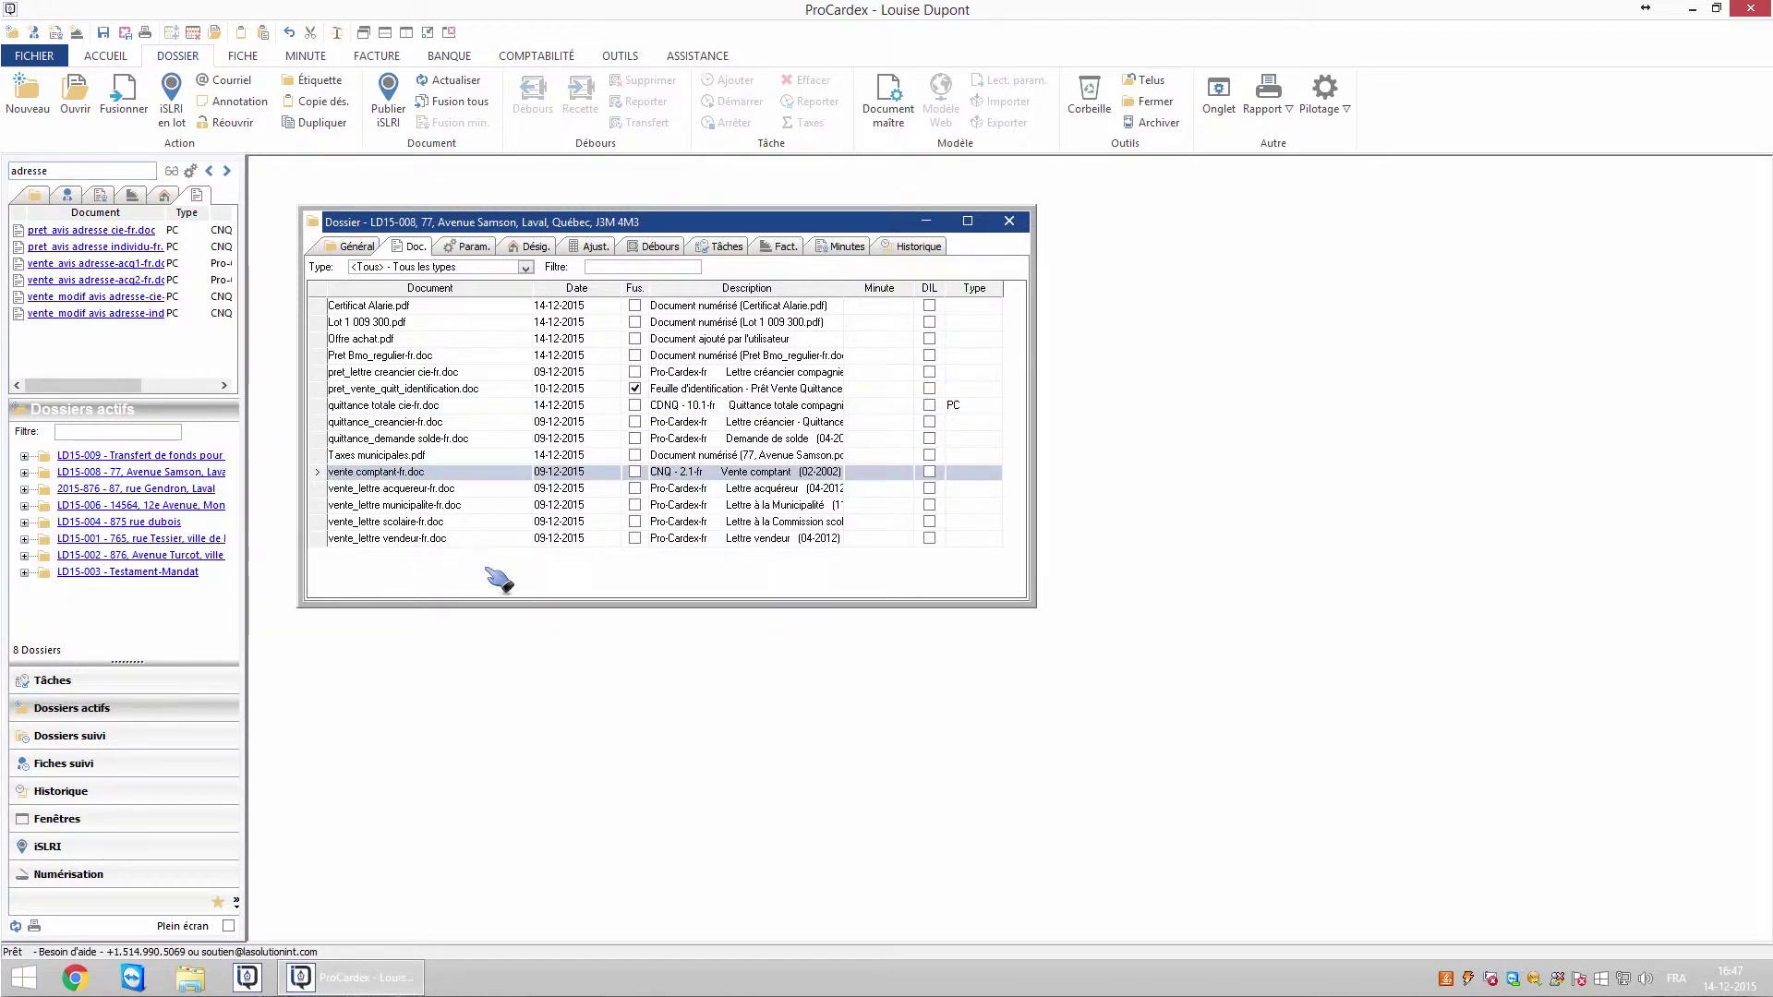
pyautogui.moveTo(499, 579); pyautogui.dragTo(488, 574)
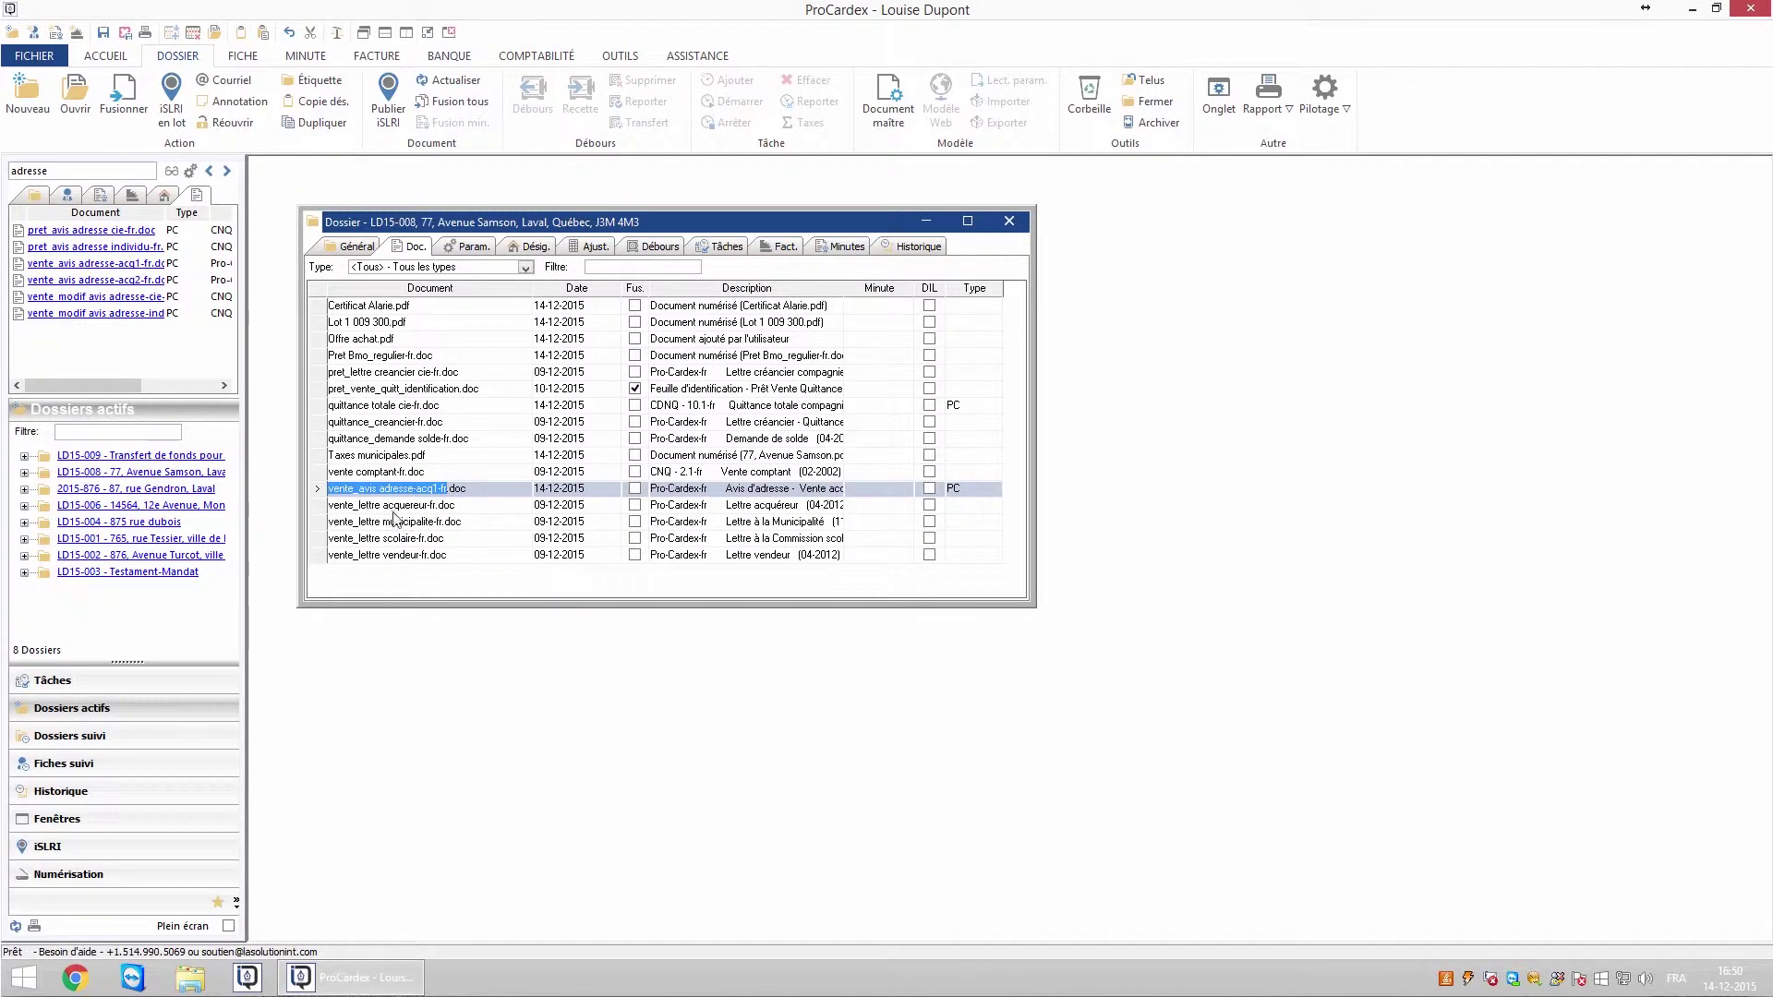
pyautogui.click(397, 473)
pyautogui.click(468, 247)
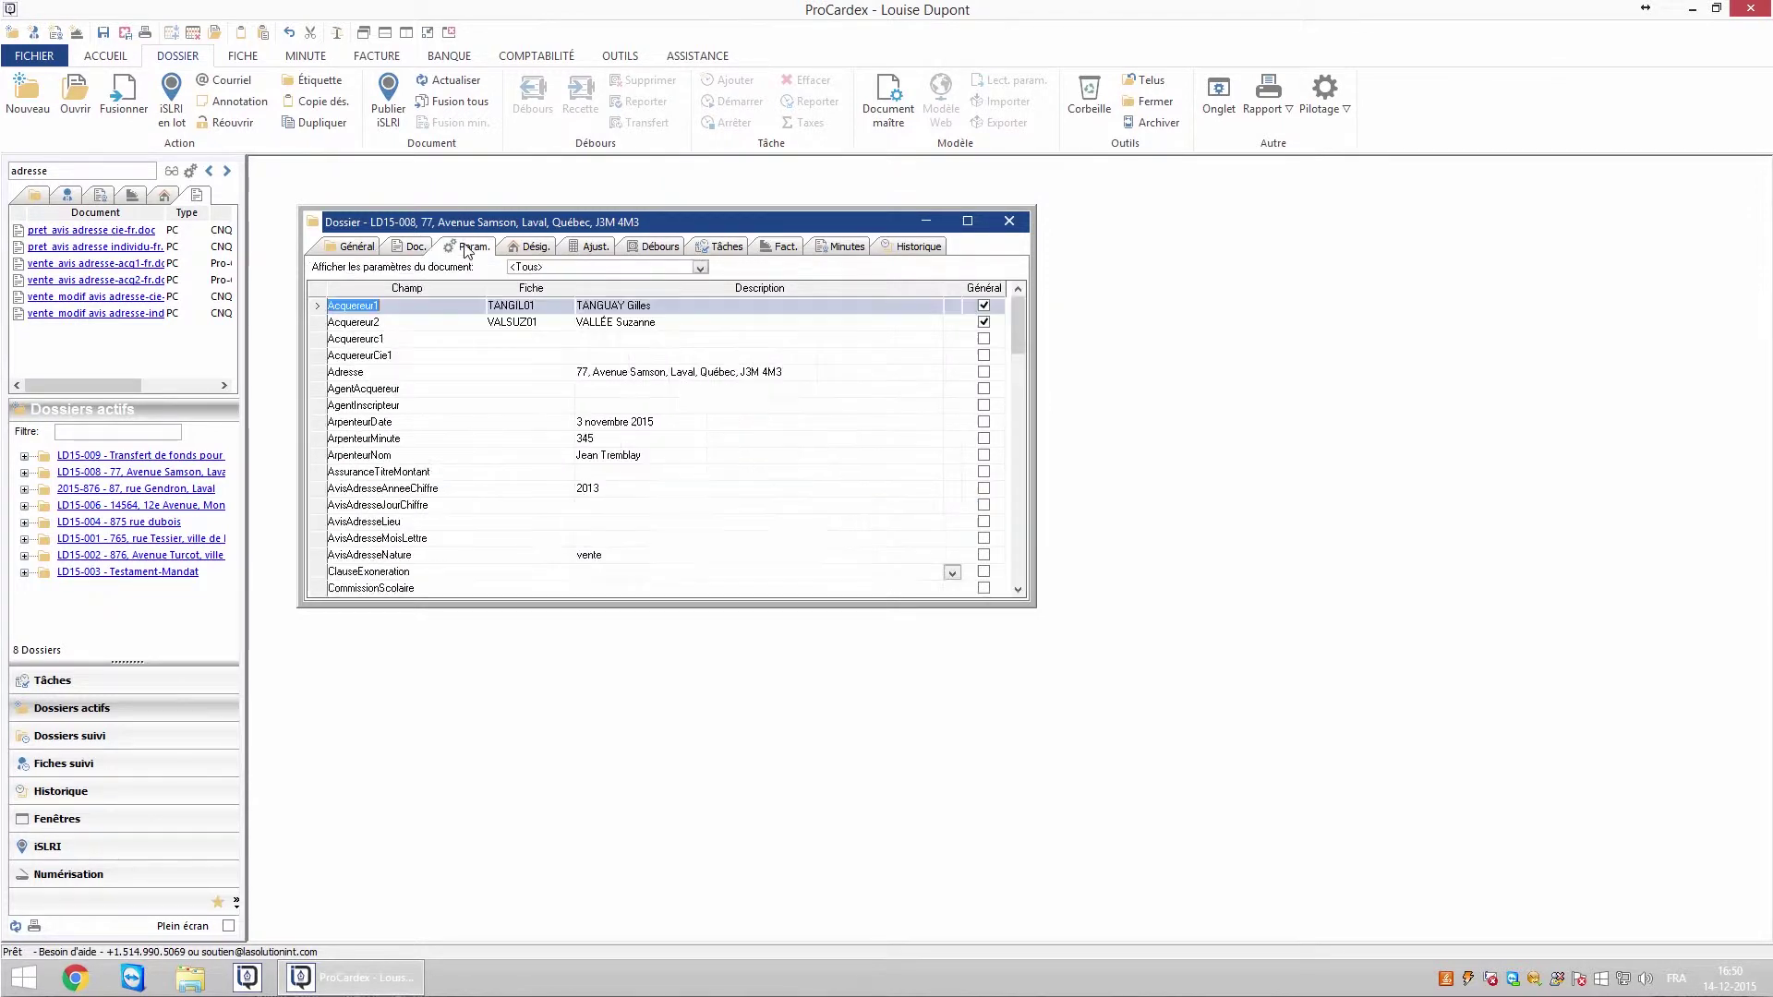
pyautogui.click(704, 270)
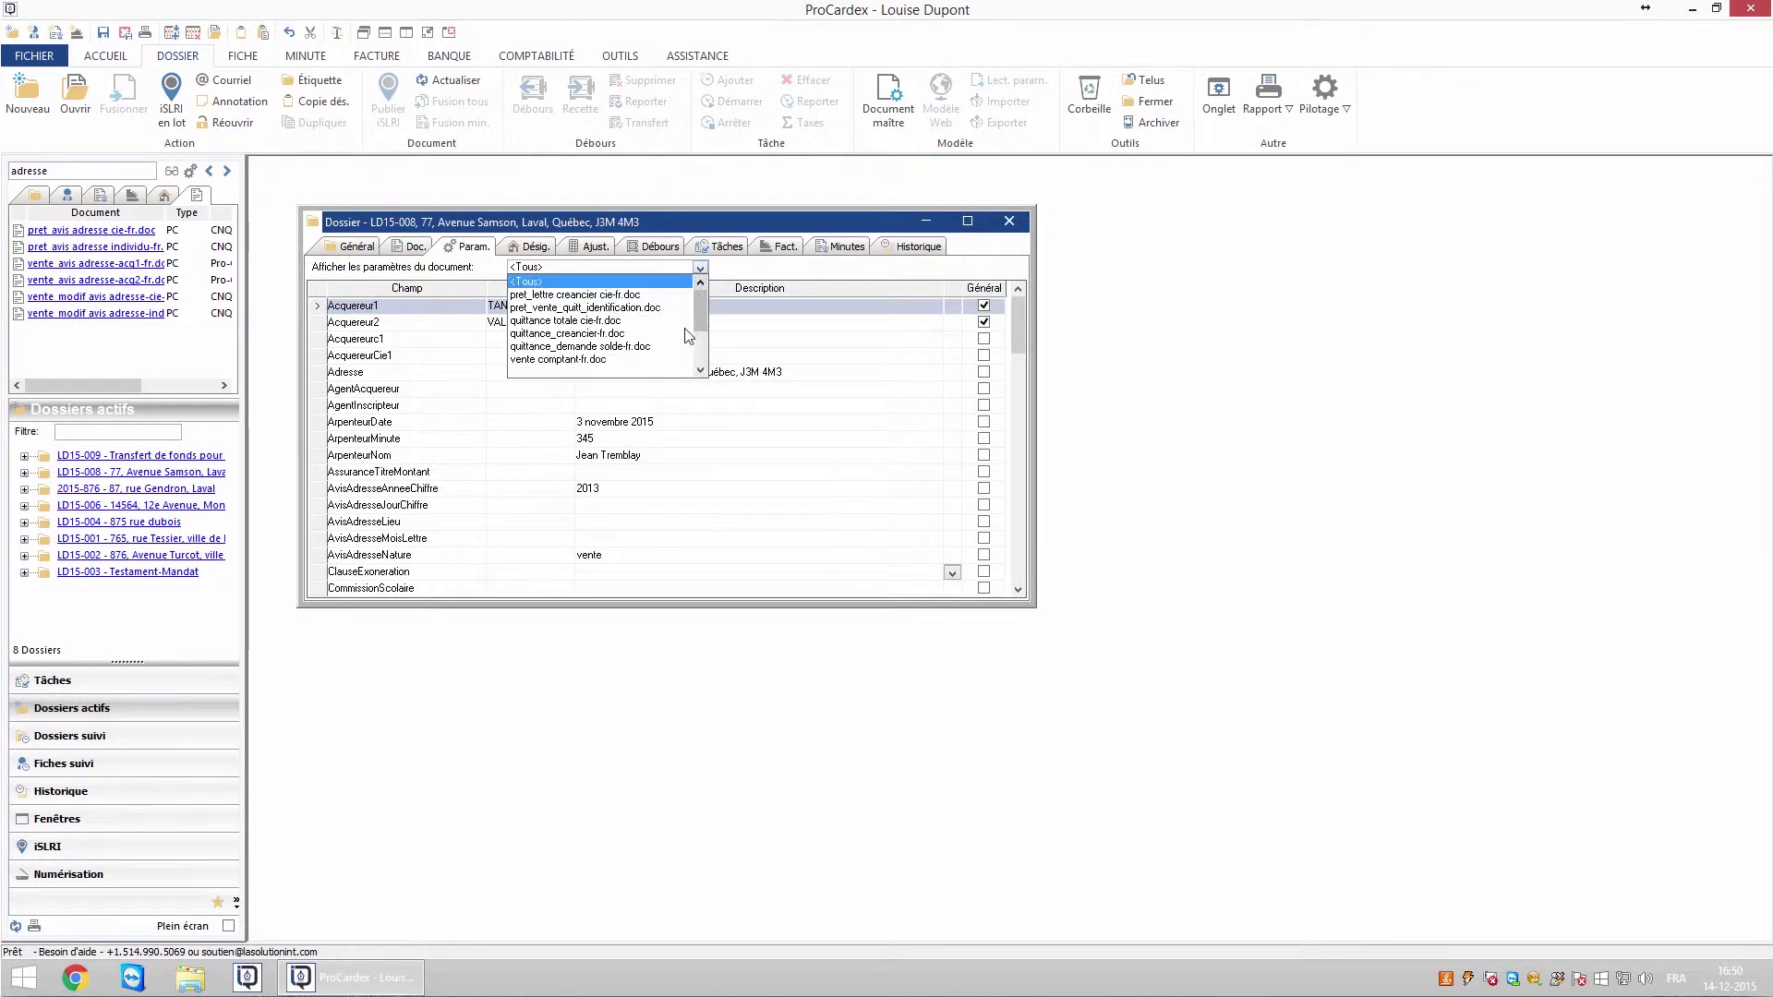
pyautogui.click(576, 367)
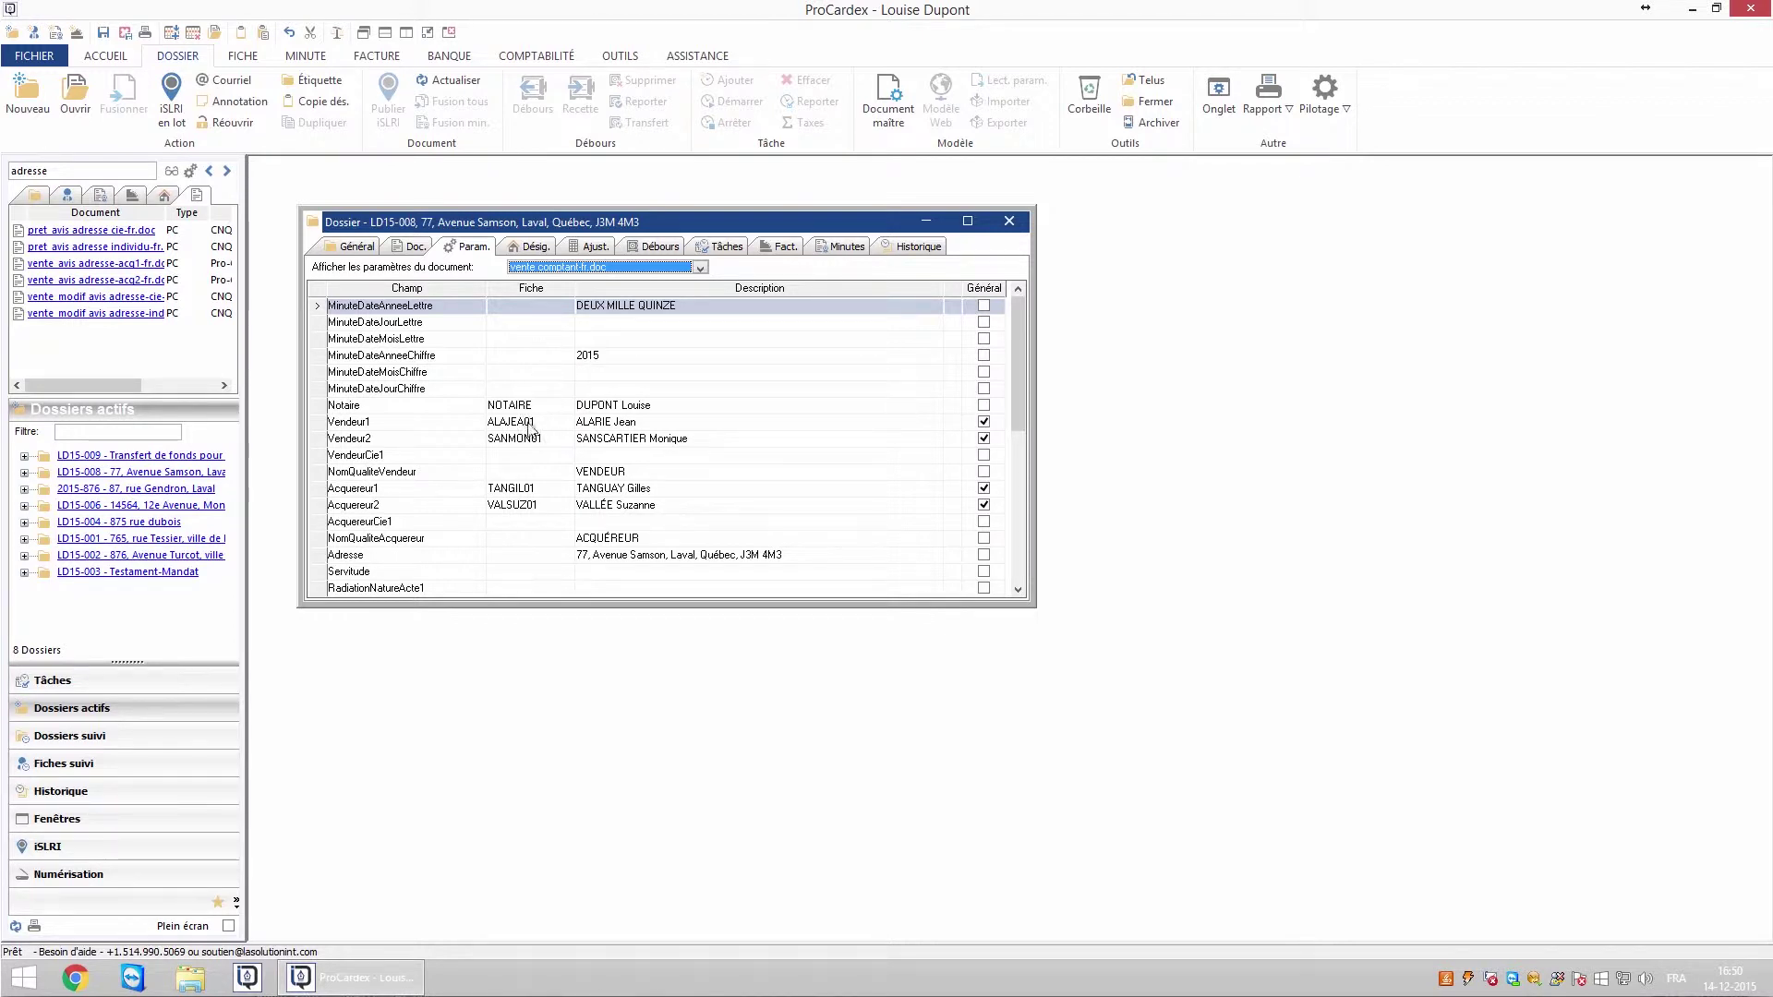
pyautogui.click(621, 362)
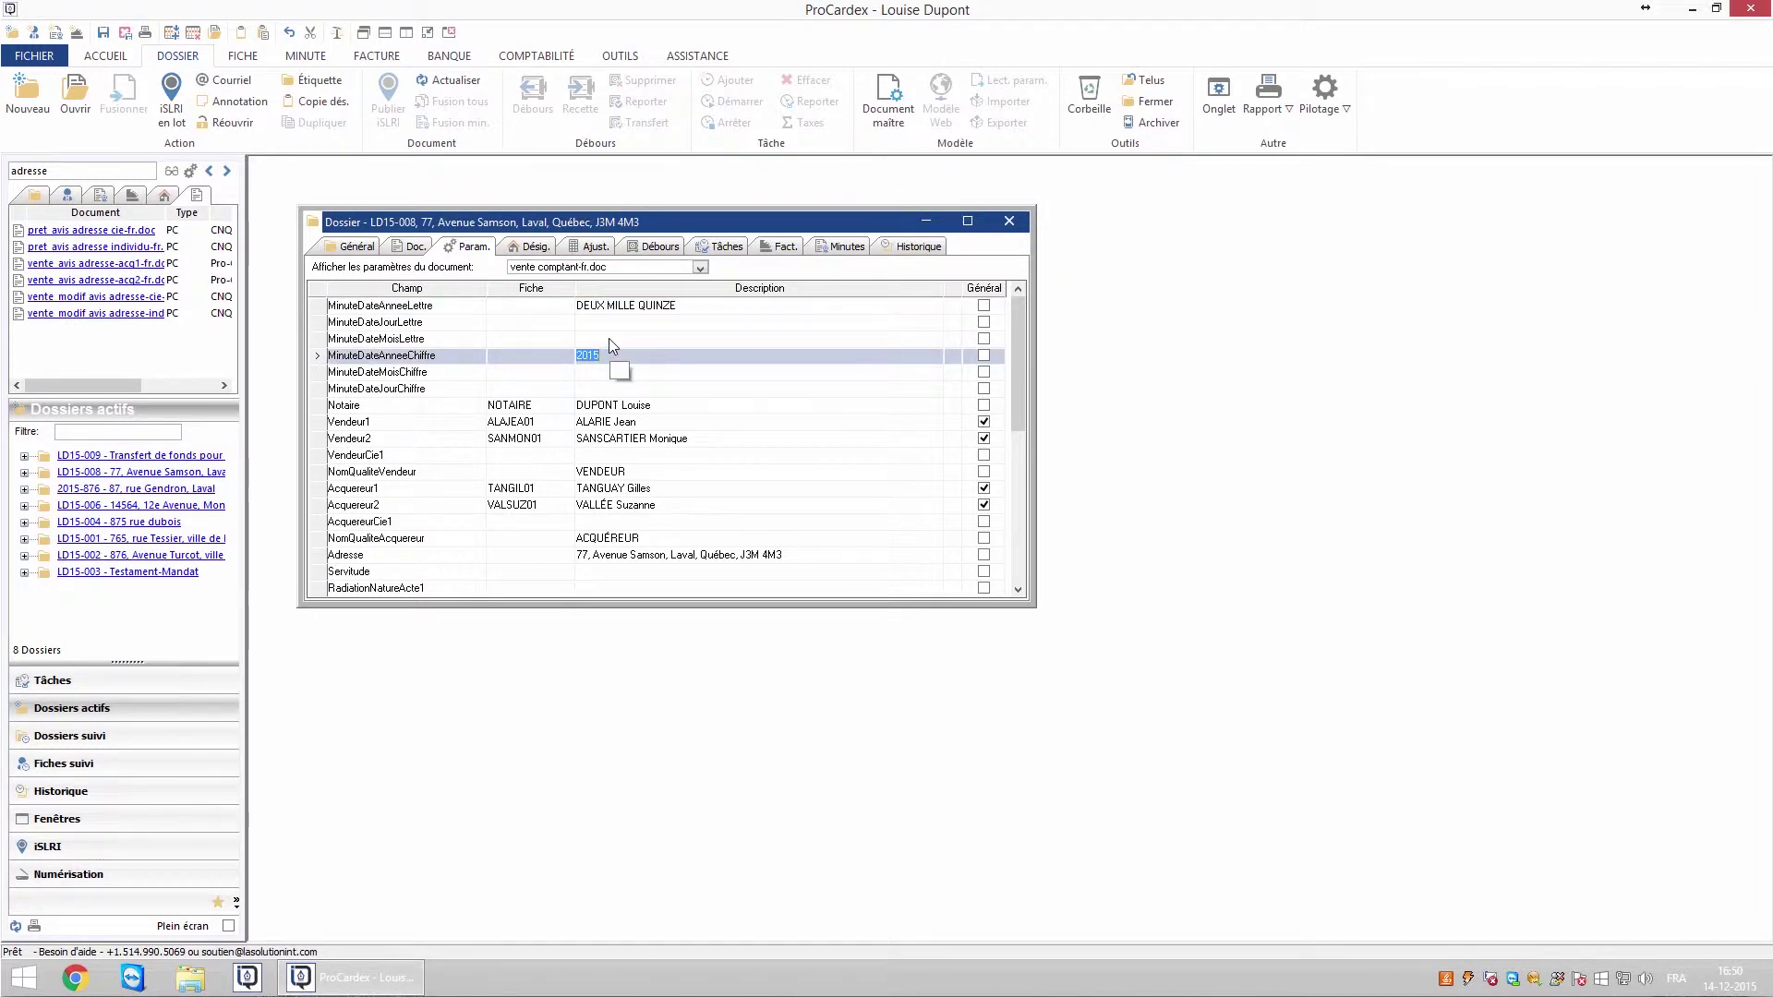
pyautogui.press('Up')
pyautogui.press('Up')
pyautogui.press('Down')
pyautogui.press('Down')
pyautogui.press('Down')
pyautogui.press('Down')
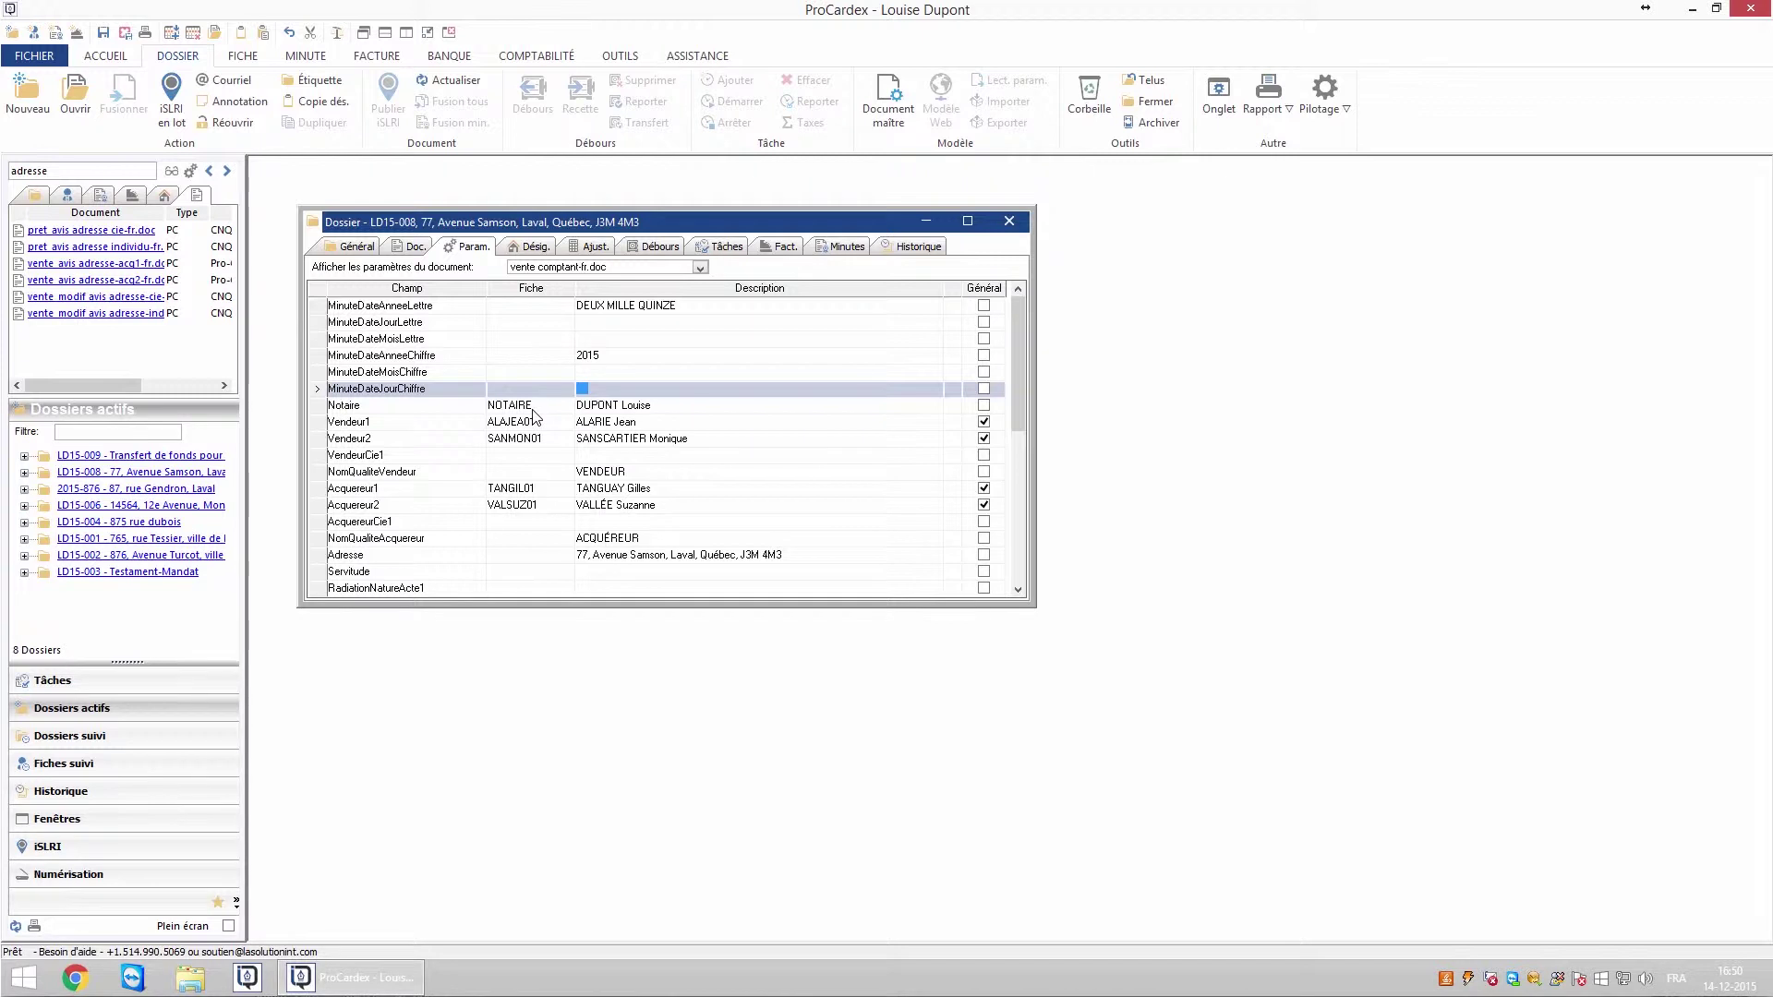
pyautogui.click(512, 505)
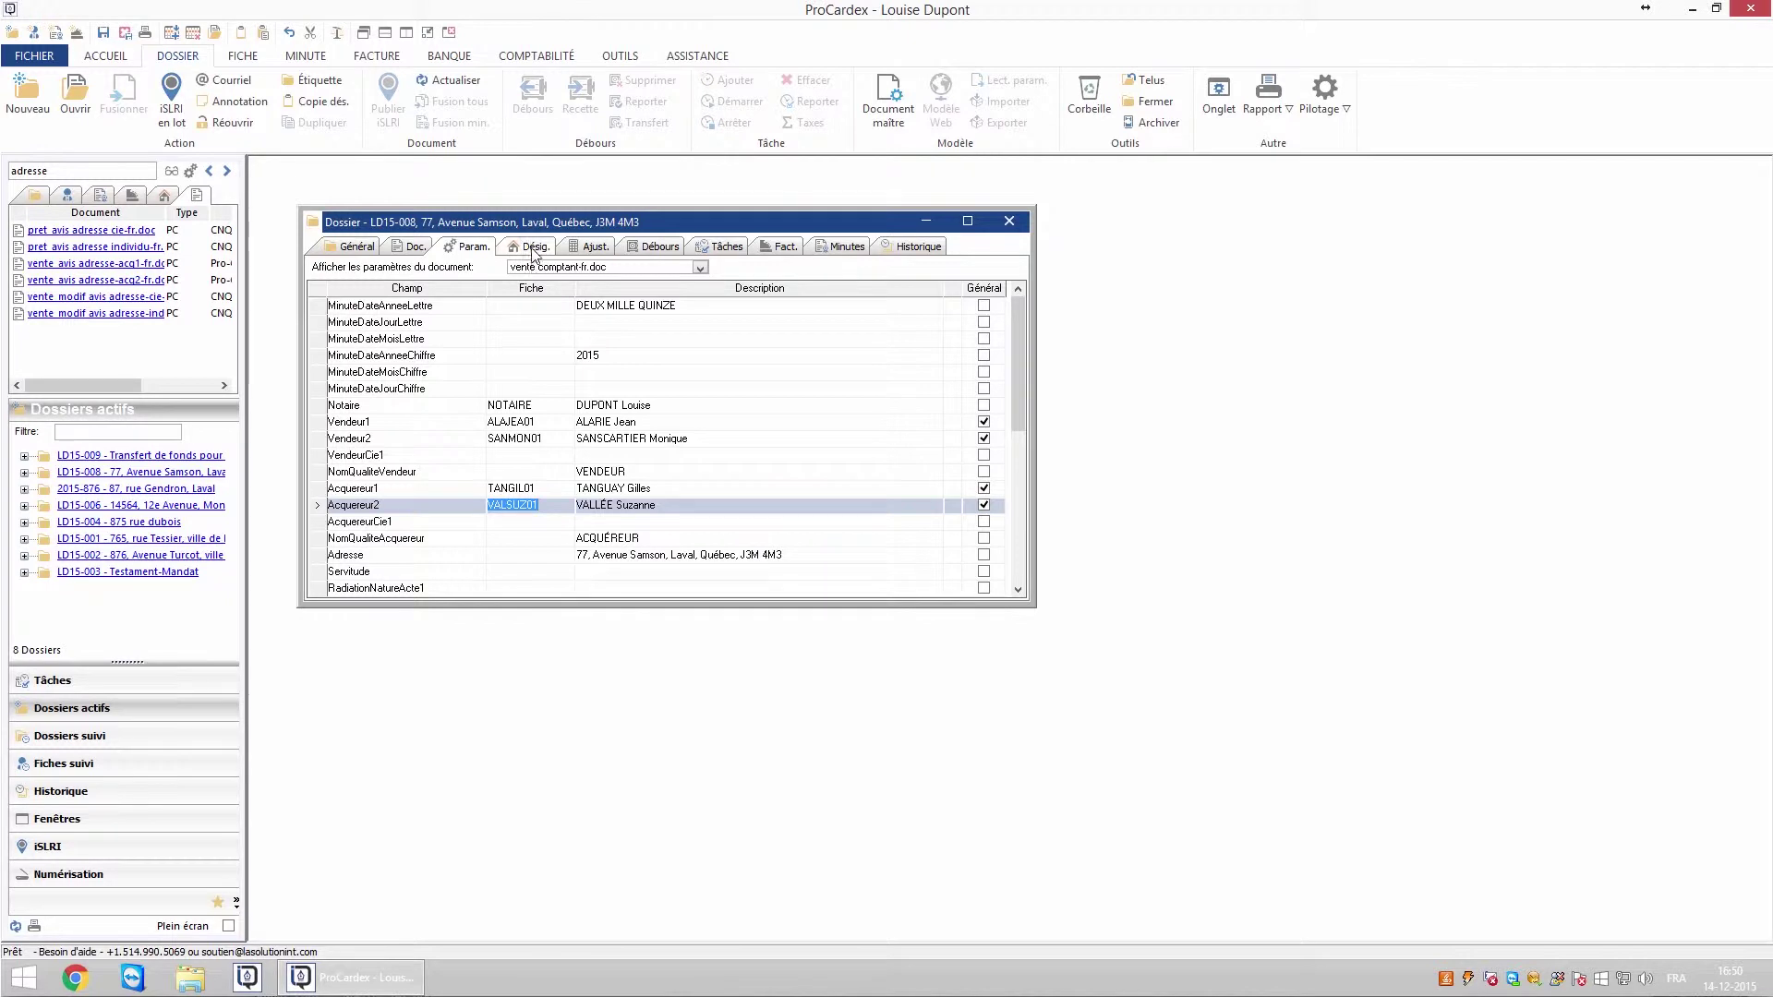
pyautogui.click(535, 247)
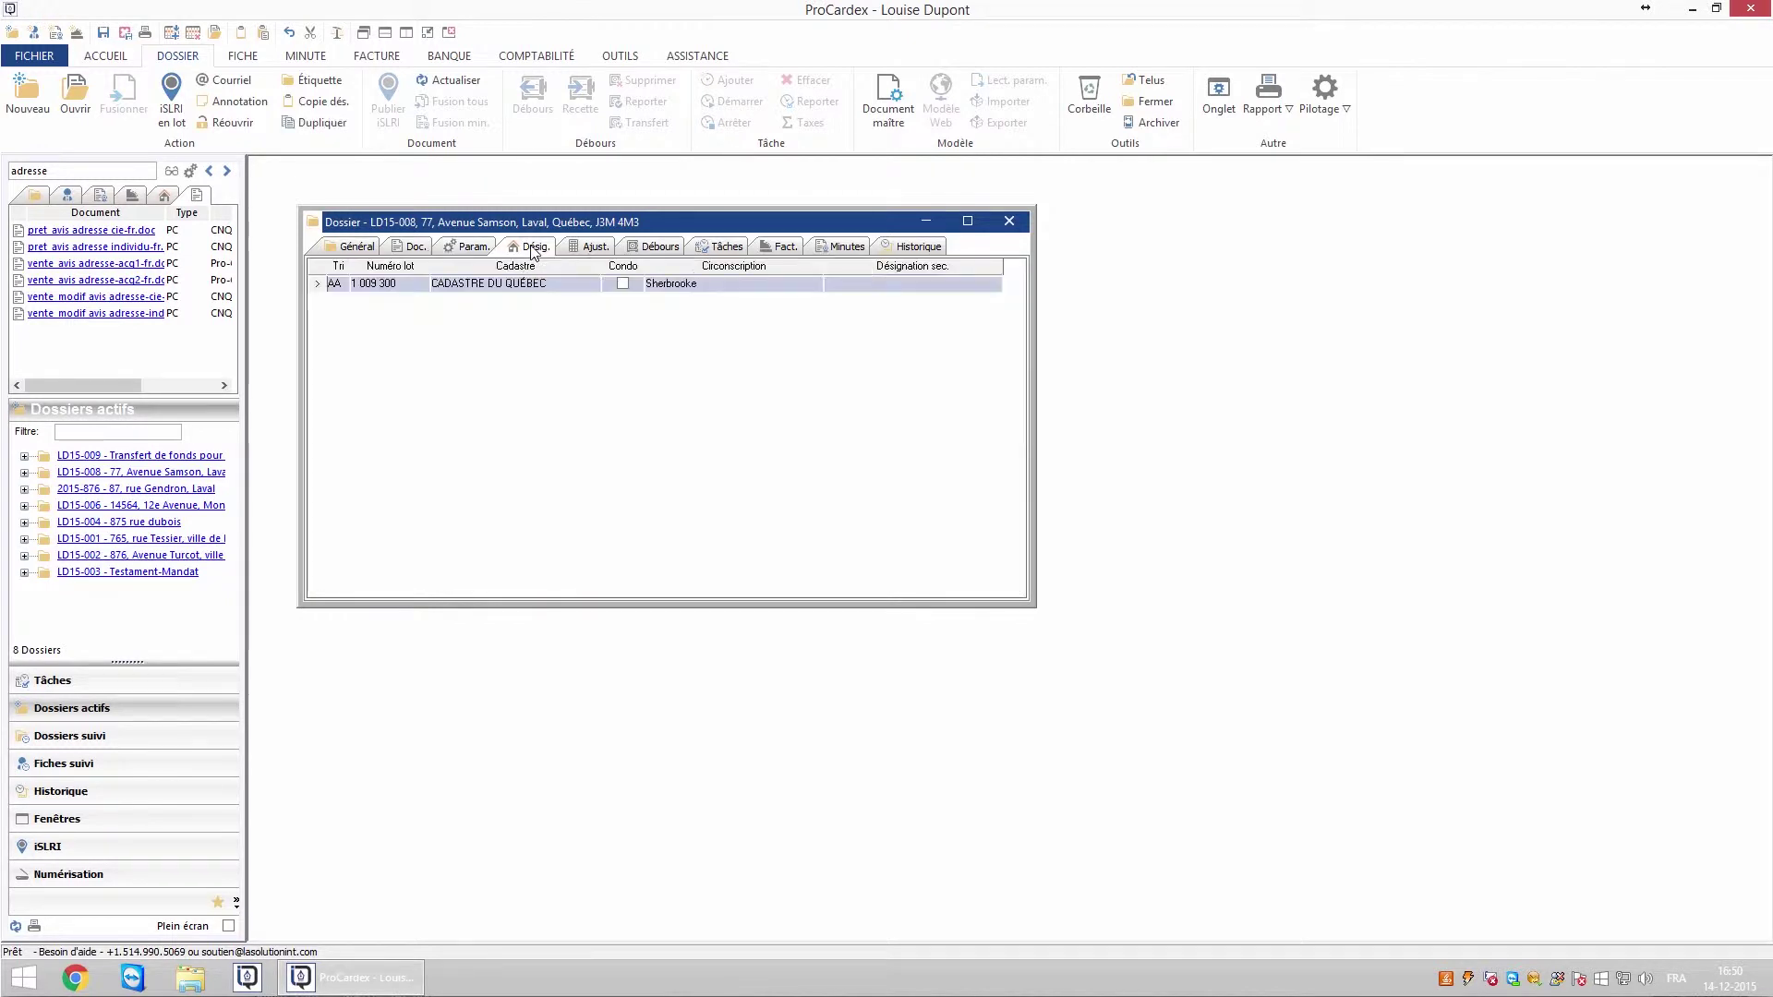
pyautogui.click(472, 248)
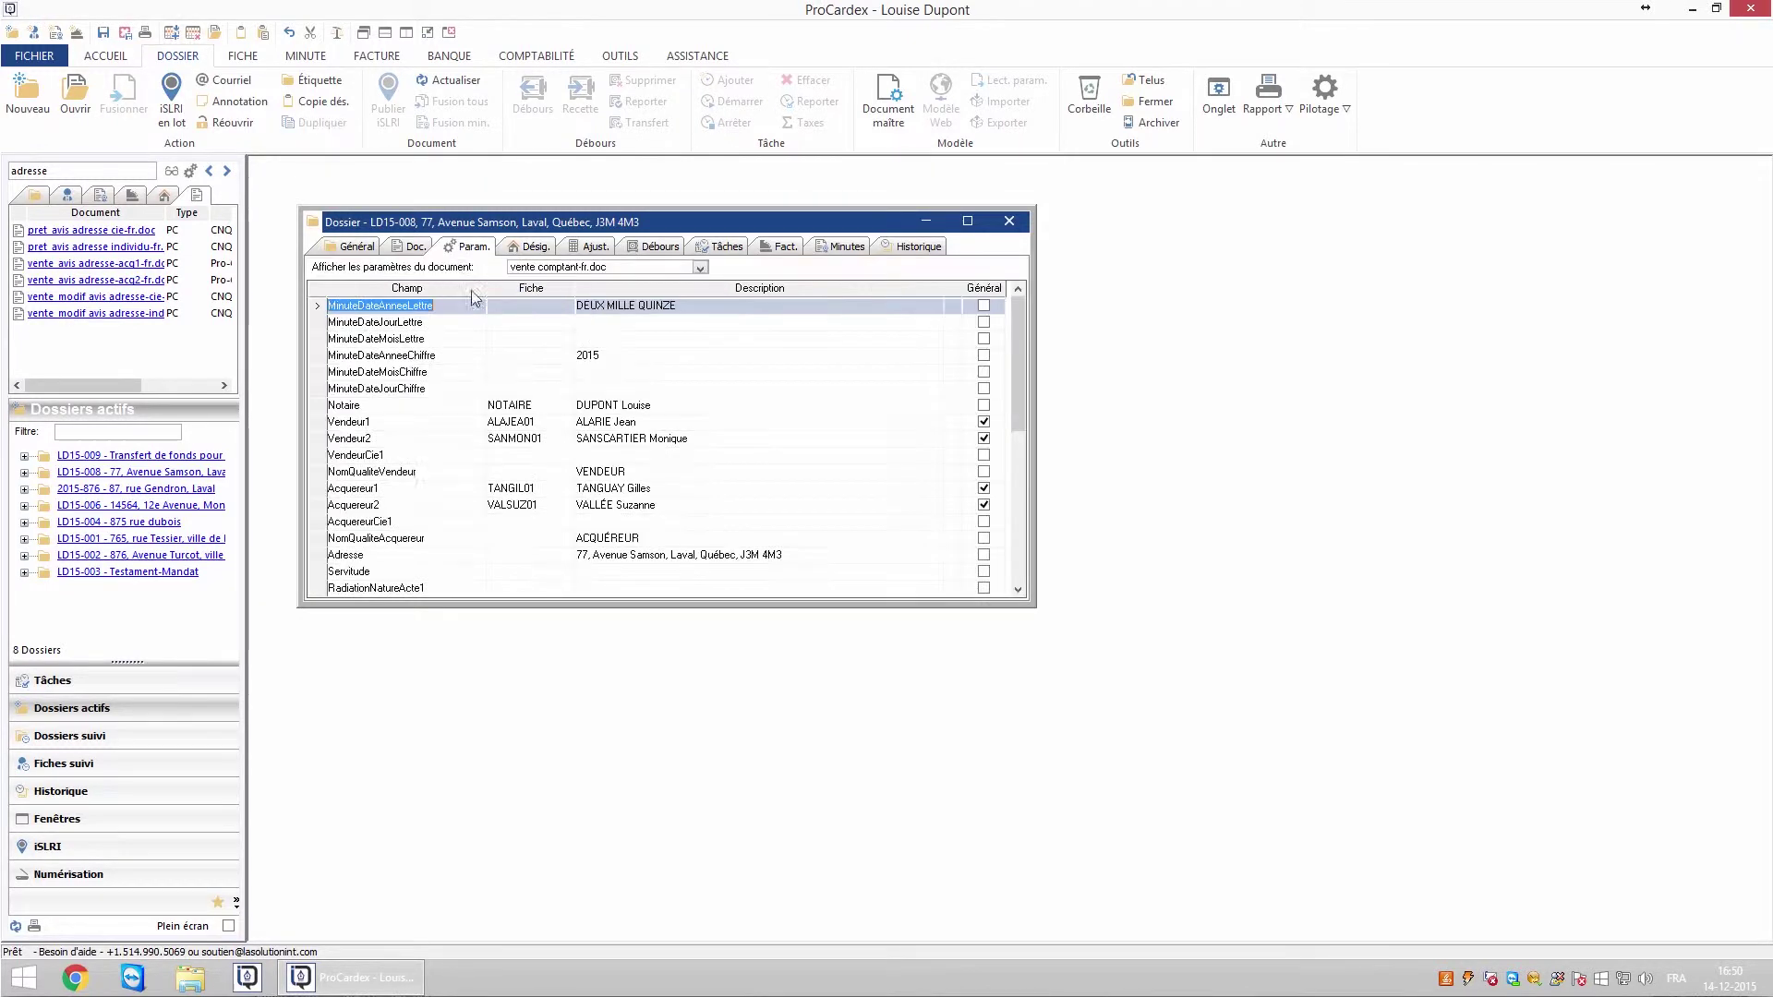
# - Leave Servitude empty and enter the first discharge: hypothèque, the notary's name, 3 septembre 2015
pyautogui.click(586, 571)
pyautogui.doubleClick(601, 571)
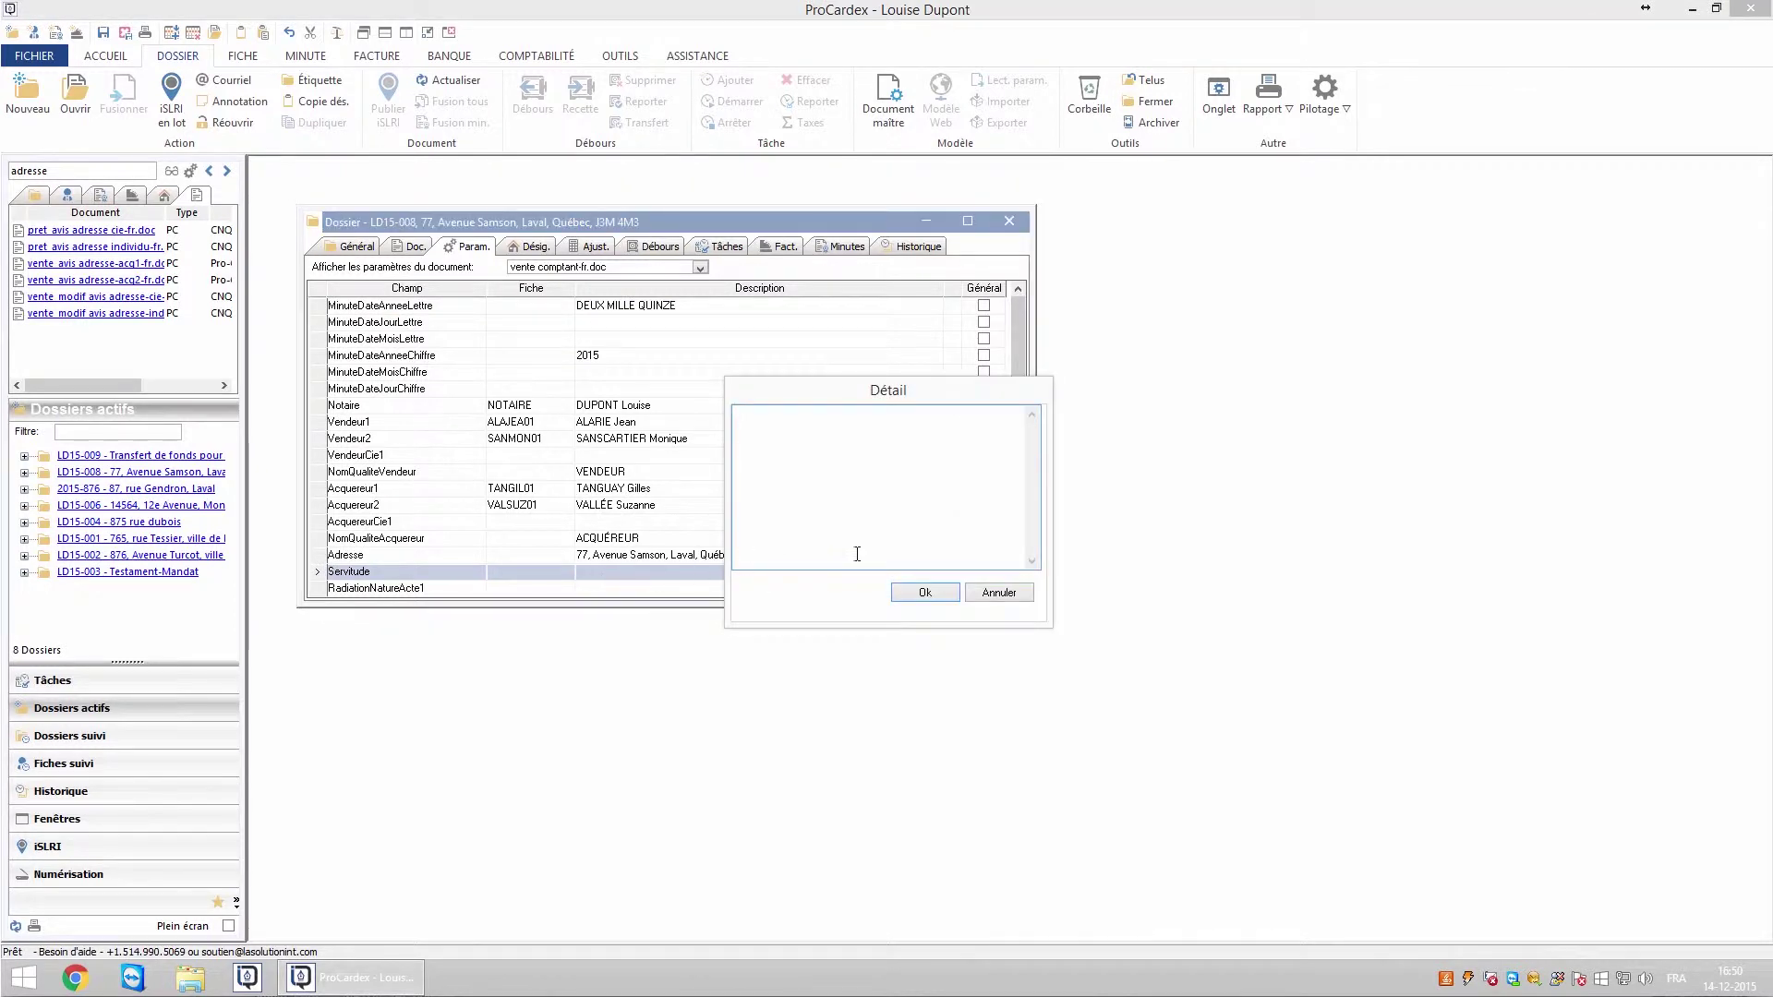
pyautogui.click(979, 595)
pyautogui.press('Down')
pyautogui.scroll(-3, 1019, 593)
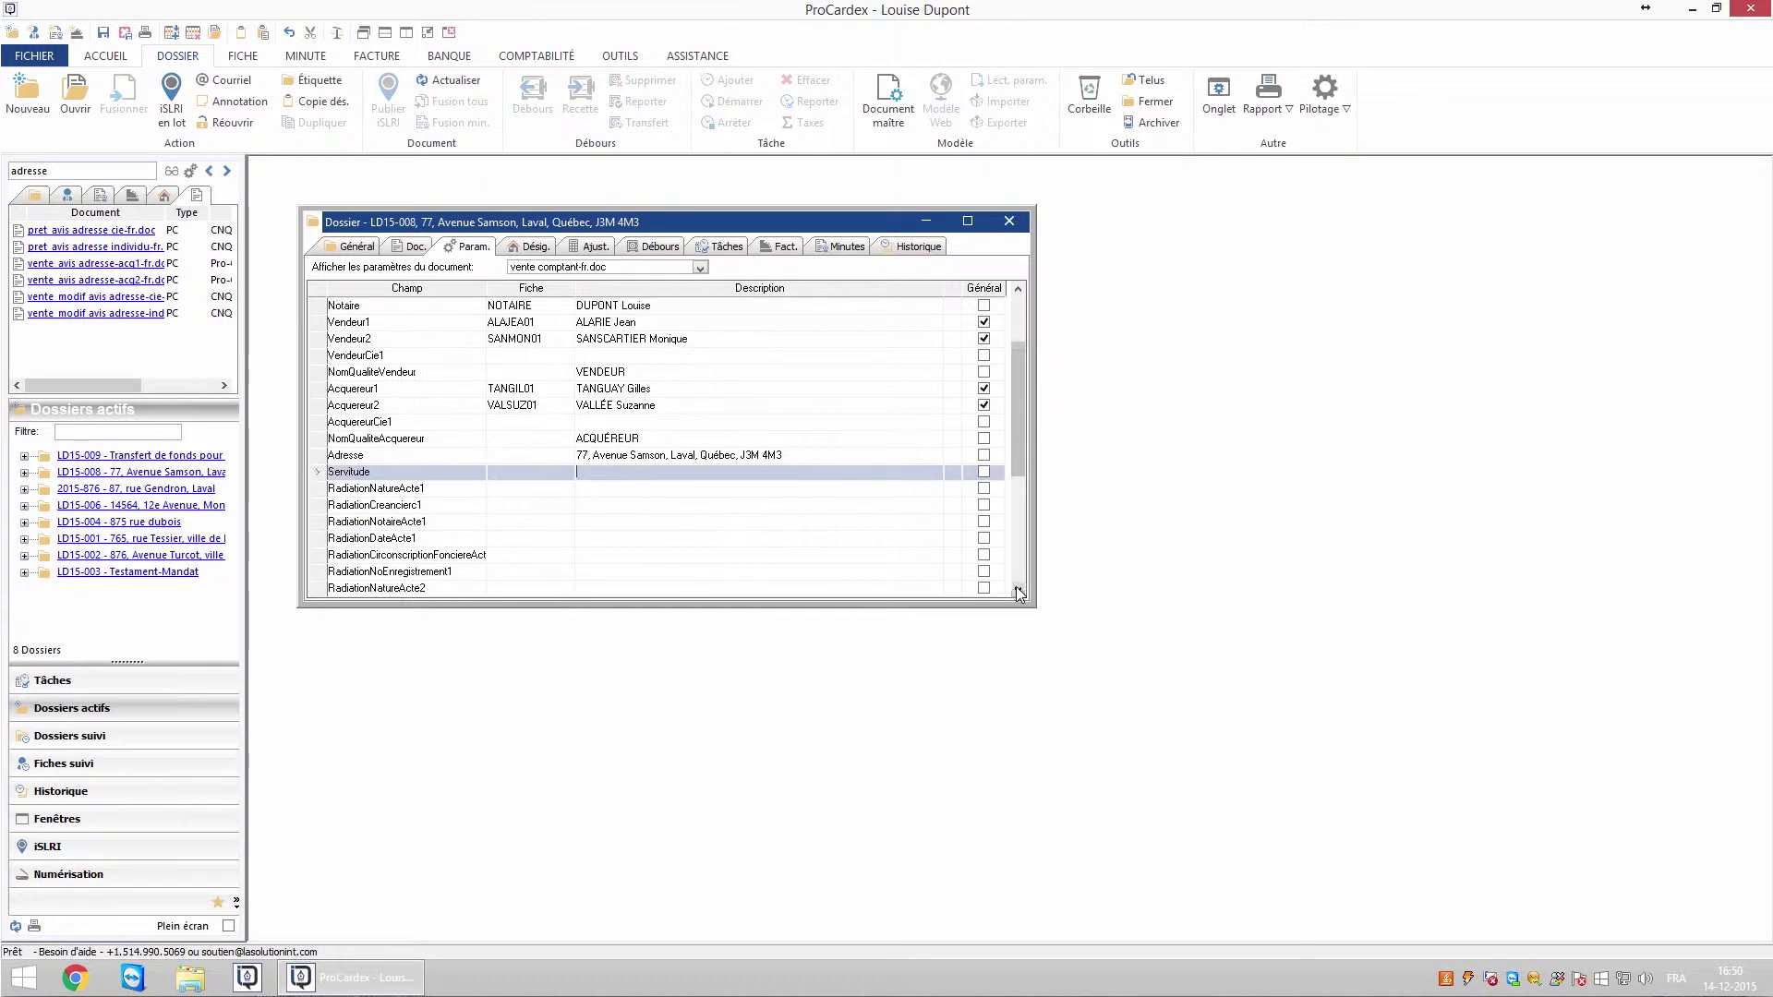
pyautogui.write('hypothèqu')
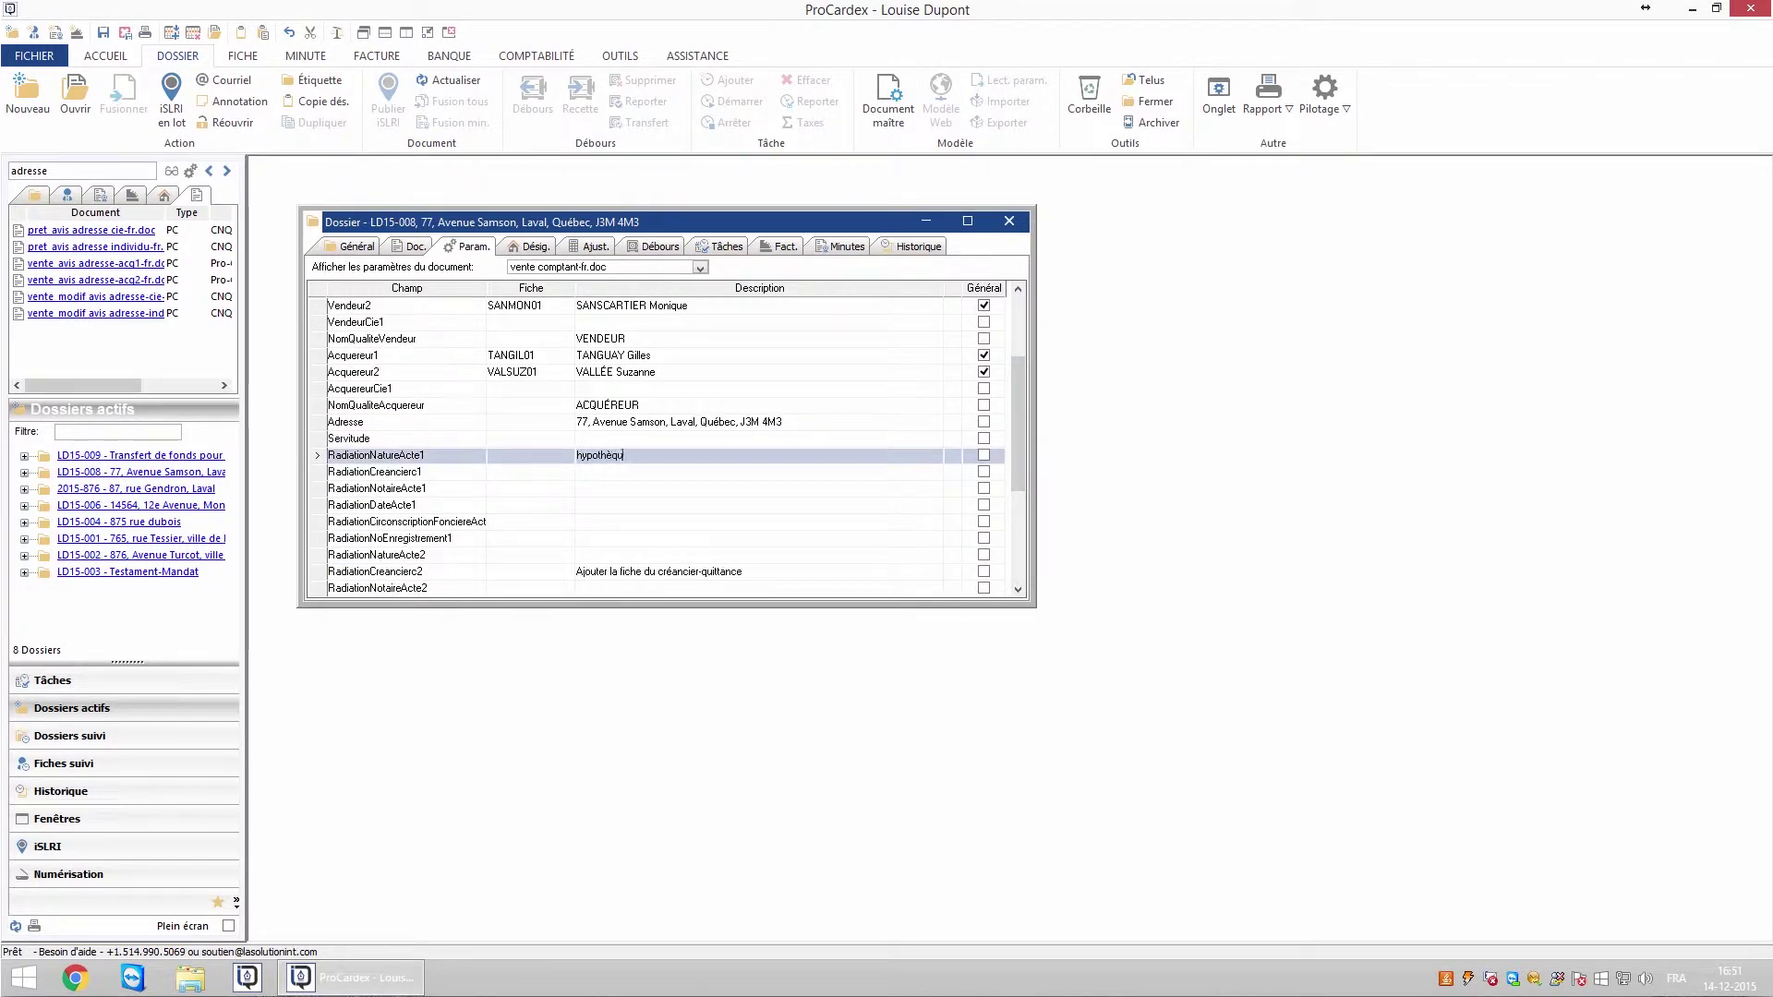
pyautogui.write('e')
pyautogui.press('Down')
pyautogui.press('Down')
pyautogui.press('Down')
pyautogui.write('3 septembre')
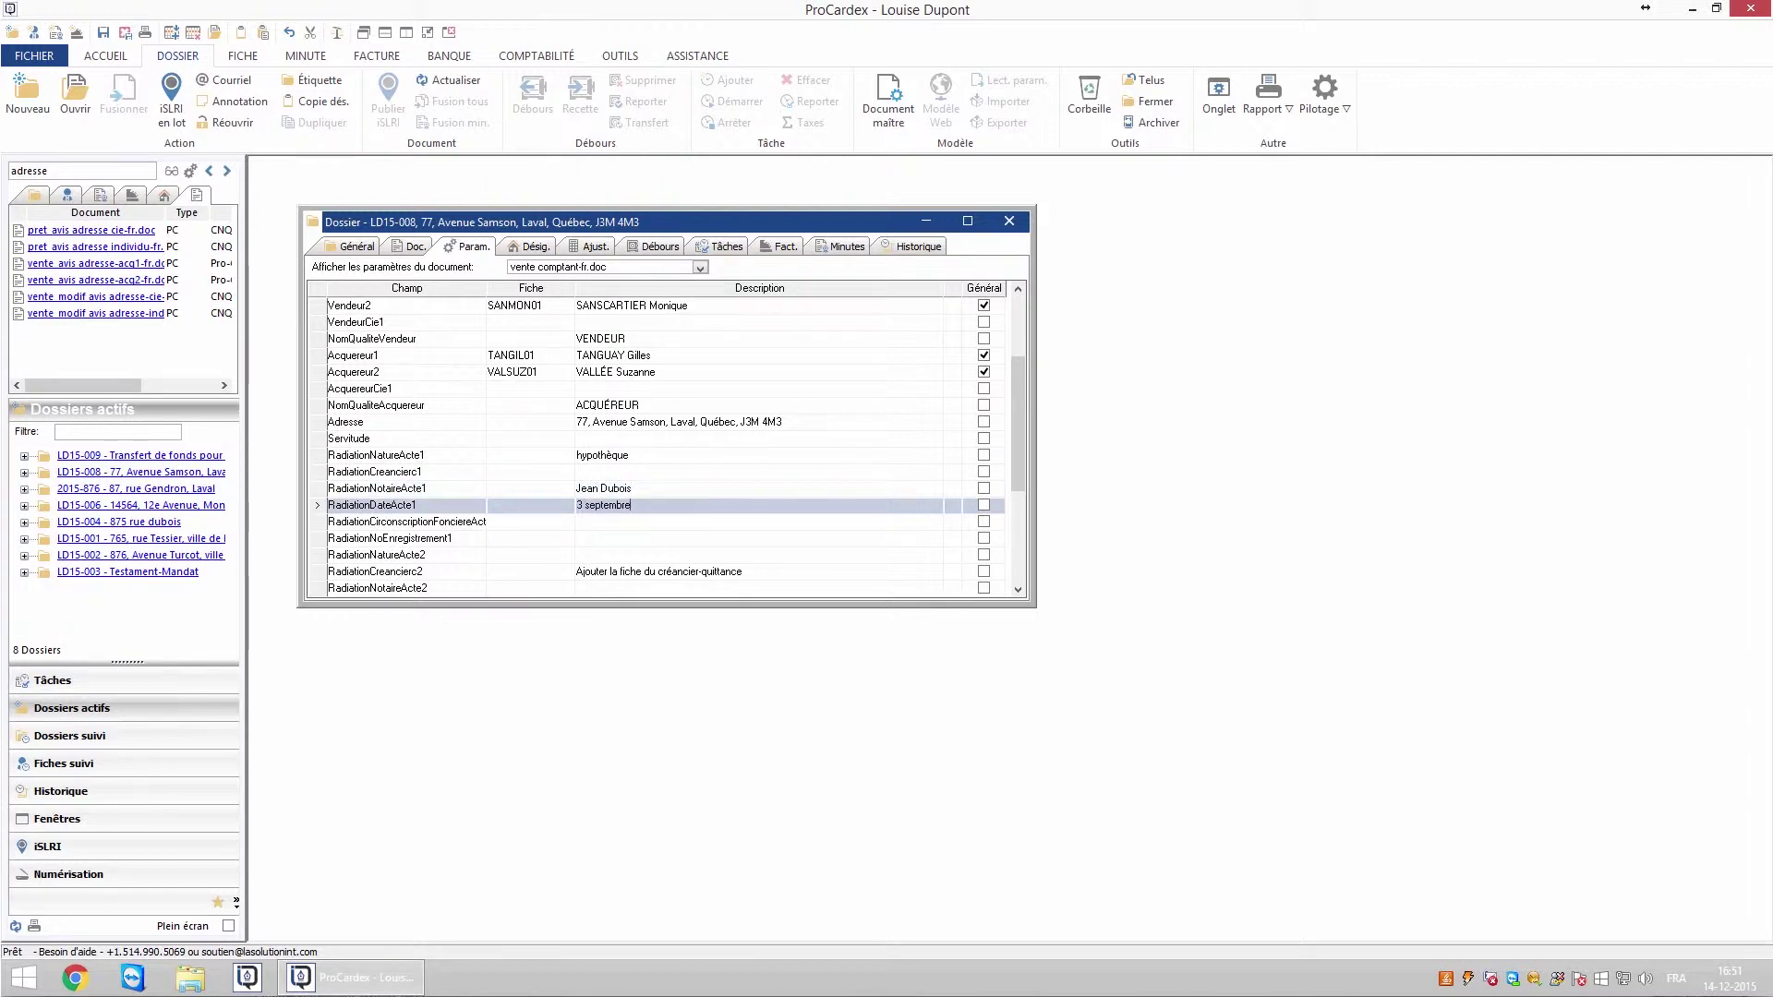
pyautogui.write(' 2015')
# - Set the discharge registration division Sherbrooke and number 14 9, and delete the *Acte2 rows
pyautogui.click(600, 526)
pyautogui.write('Sherbrooke')
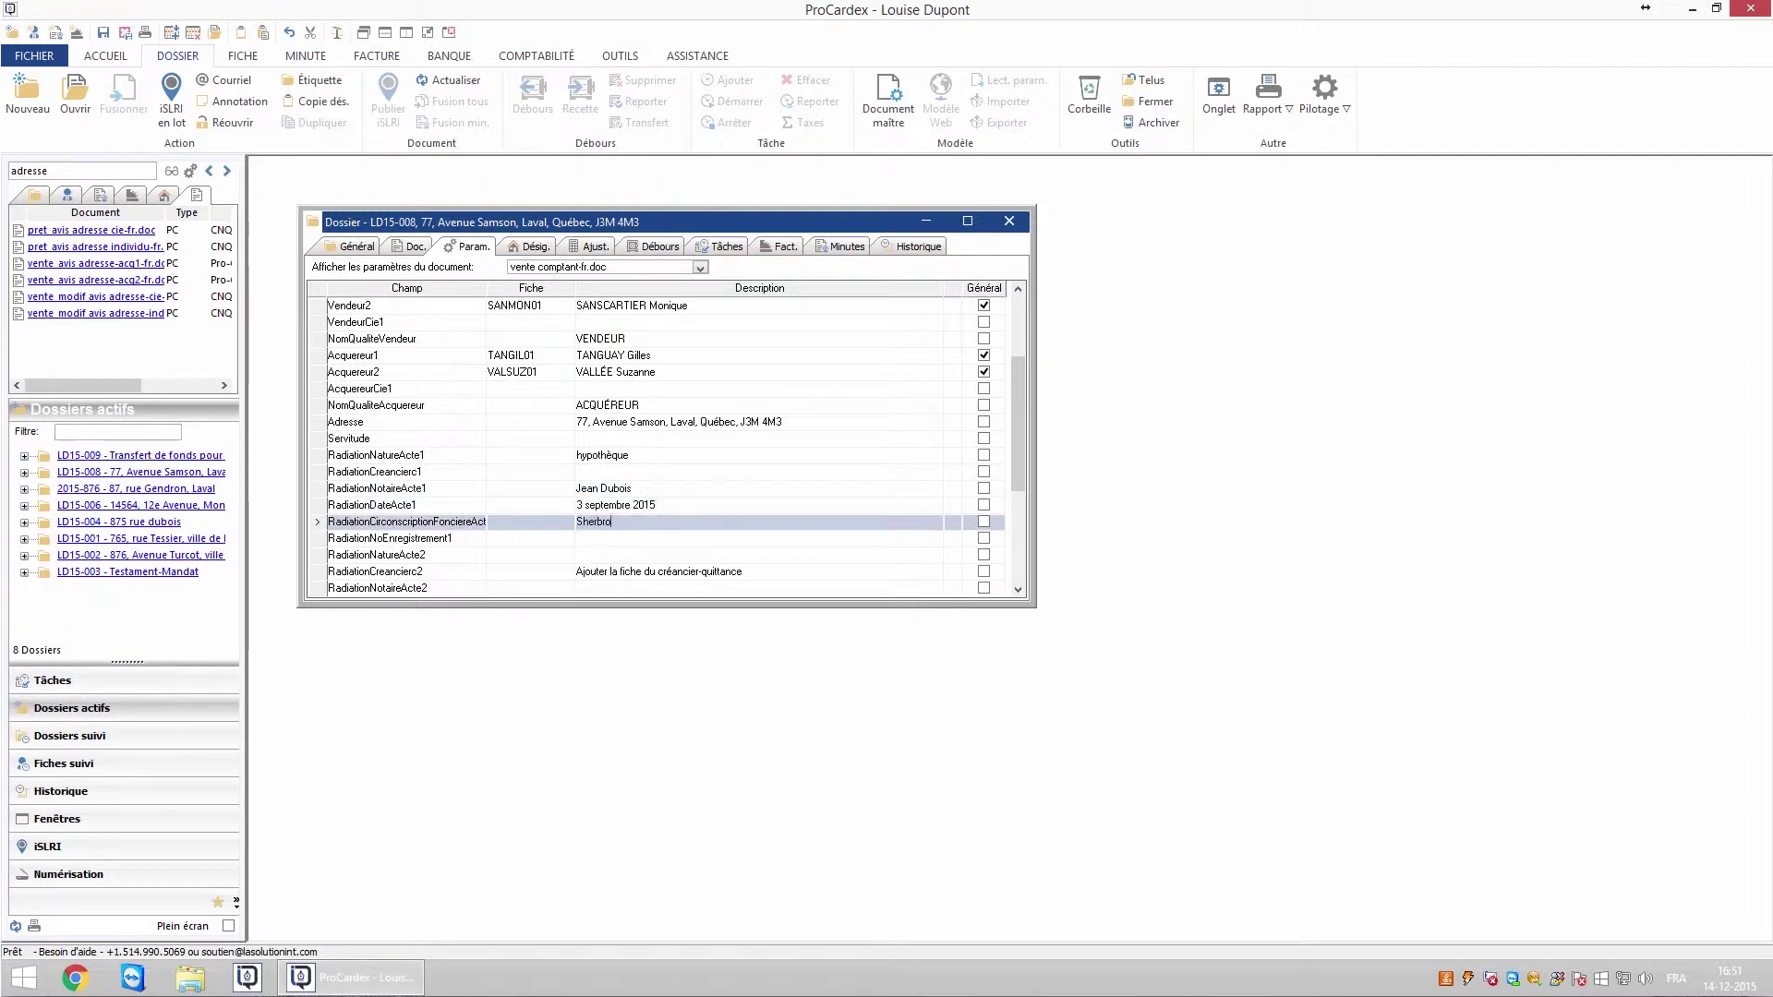
pyautogui.click(596, 543)
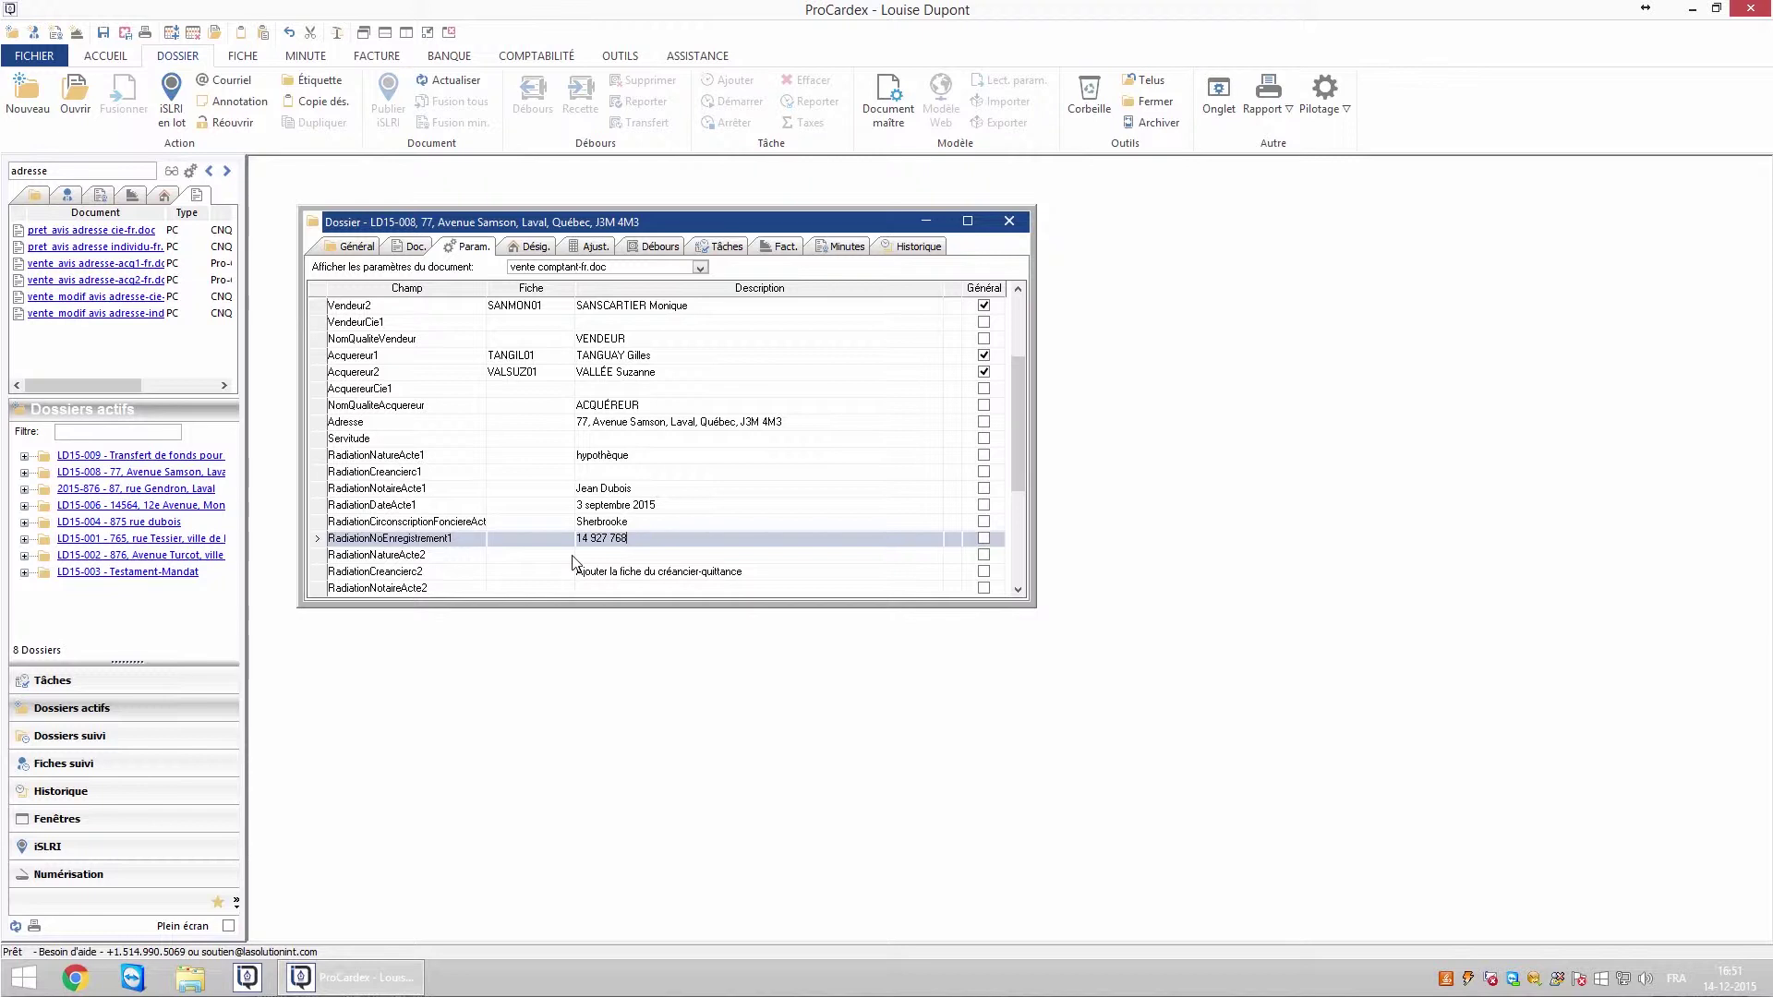
pyautogui.scroll(-2, 457, 467)
pyautogui.click(456, 468)
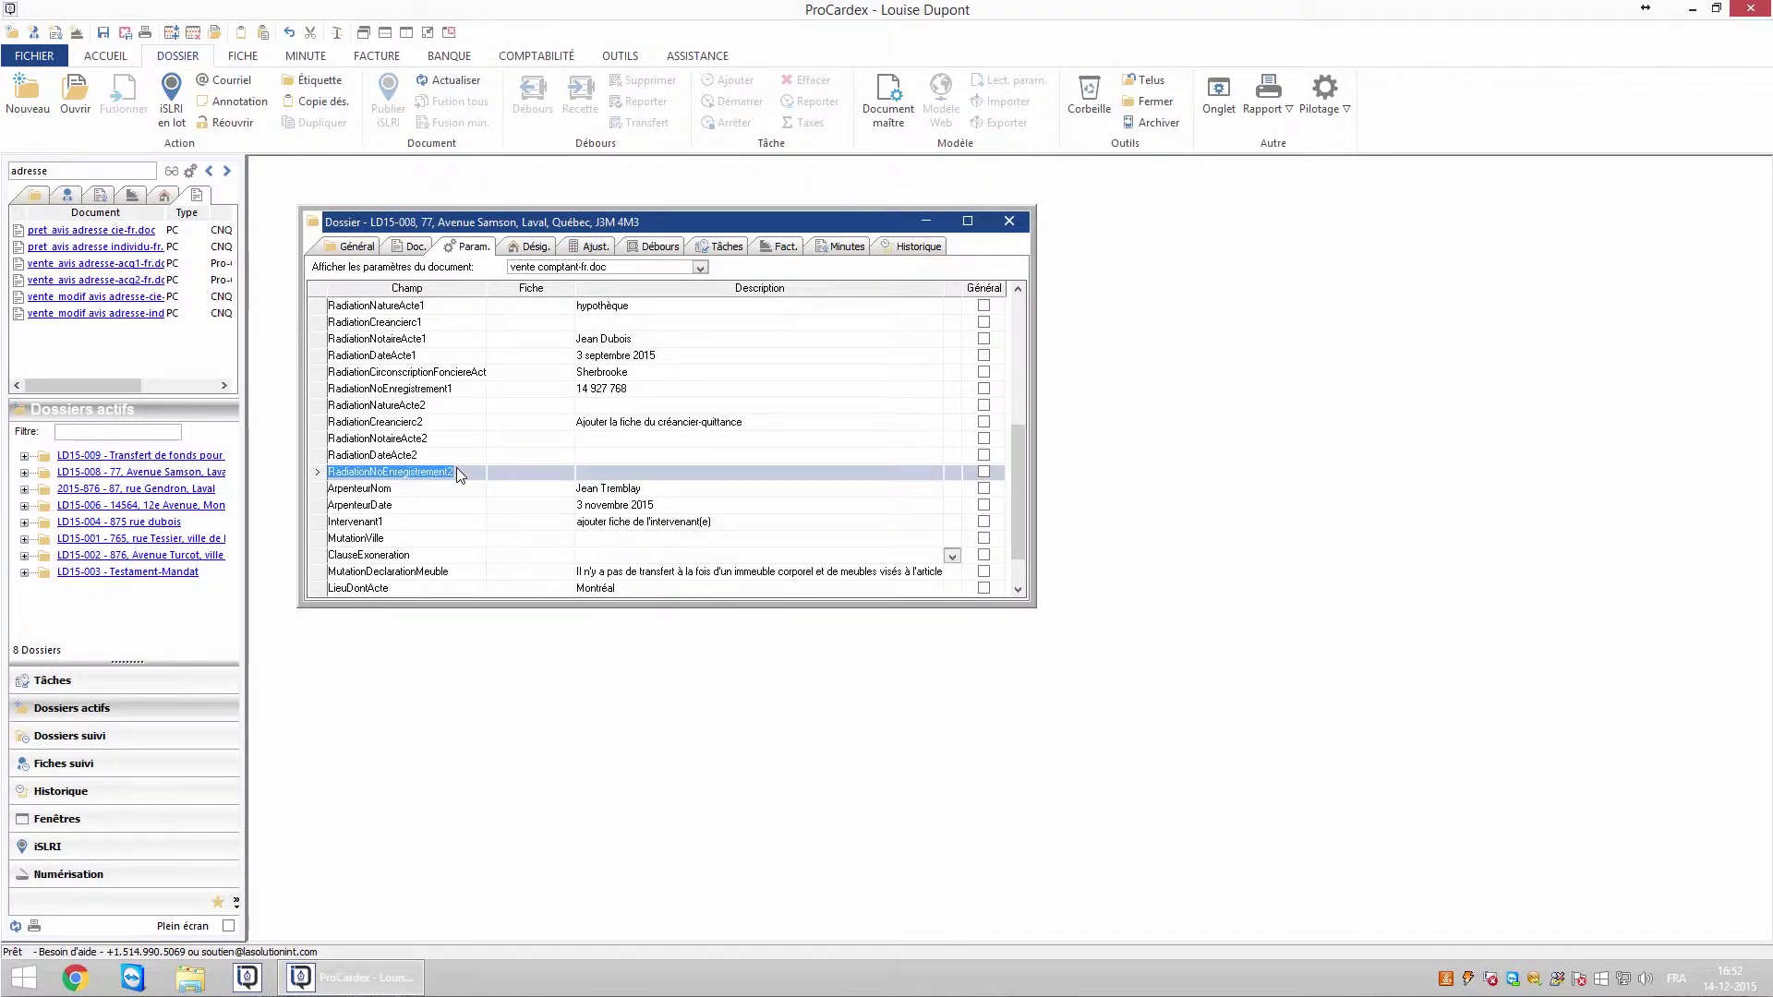
pyautogui.scroll(-1, 456, 467)
pyautogui.hotkey('ctrl', 'Delete')
pyautogui.hotkey('ctrl', 'Delete')
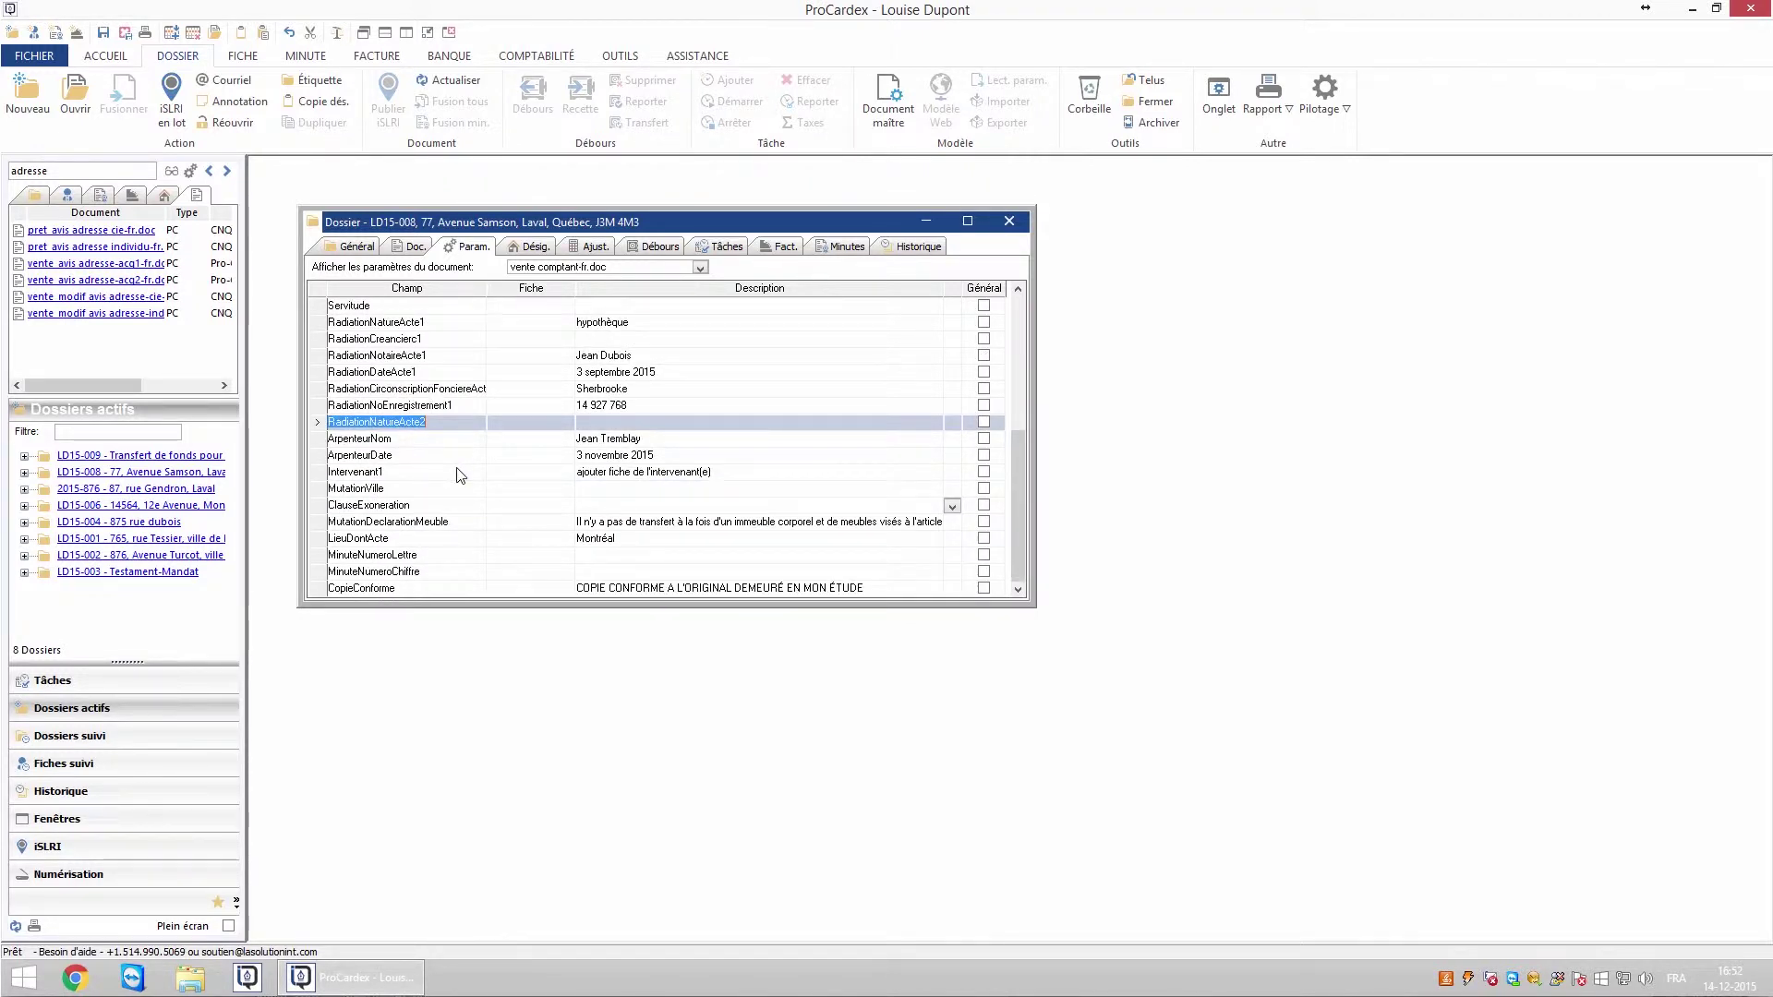
pyautogui.hotkey('ctrl', 'Delete')
# - Set MutationVille and LieuDontActe to Sherbrooke, then view the lot 1 009 300 designation
pyautogui.click(593, 477)
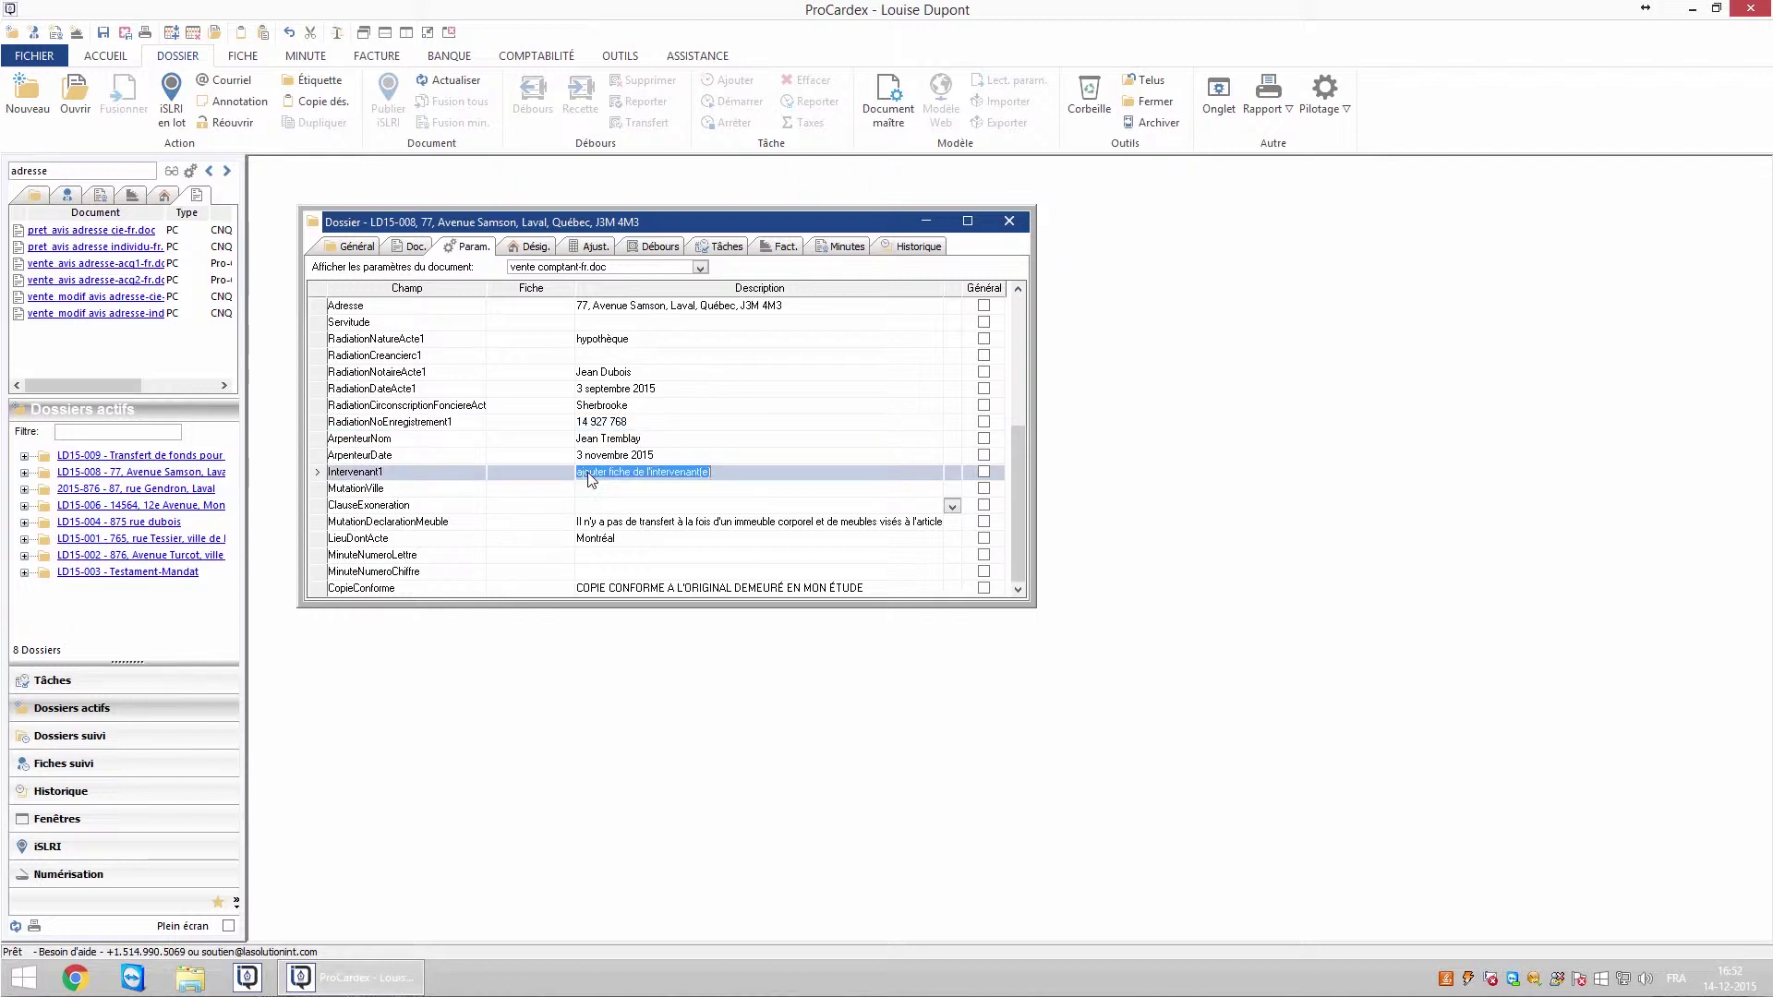
pyautogui.click(600, 494)
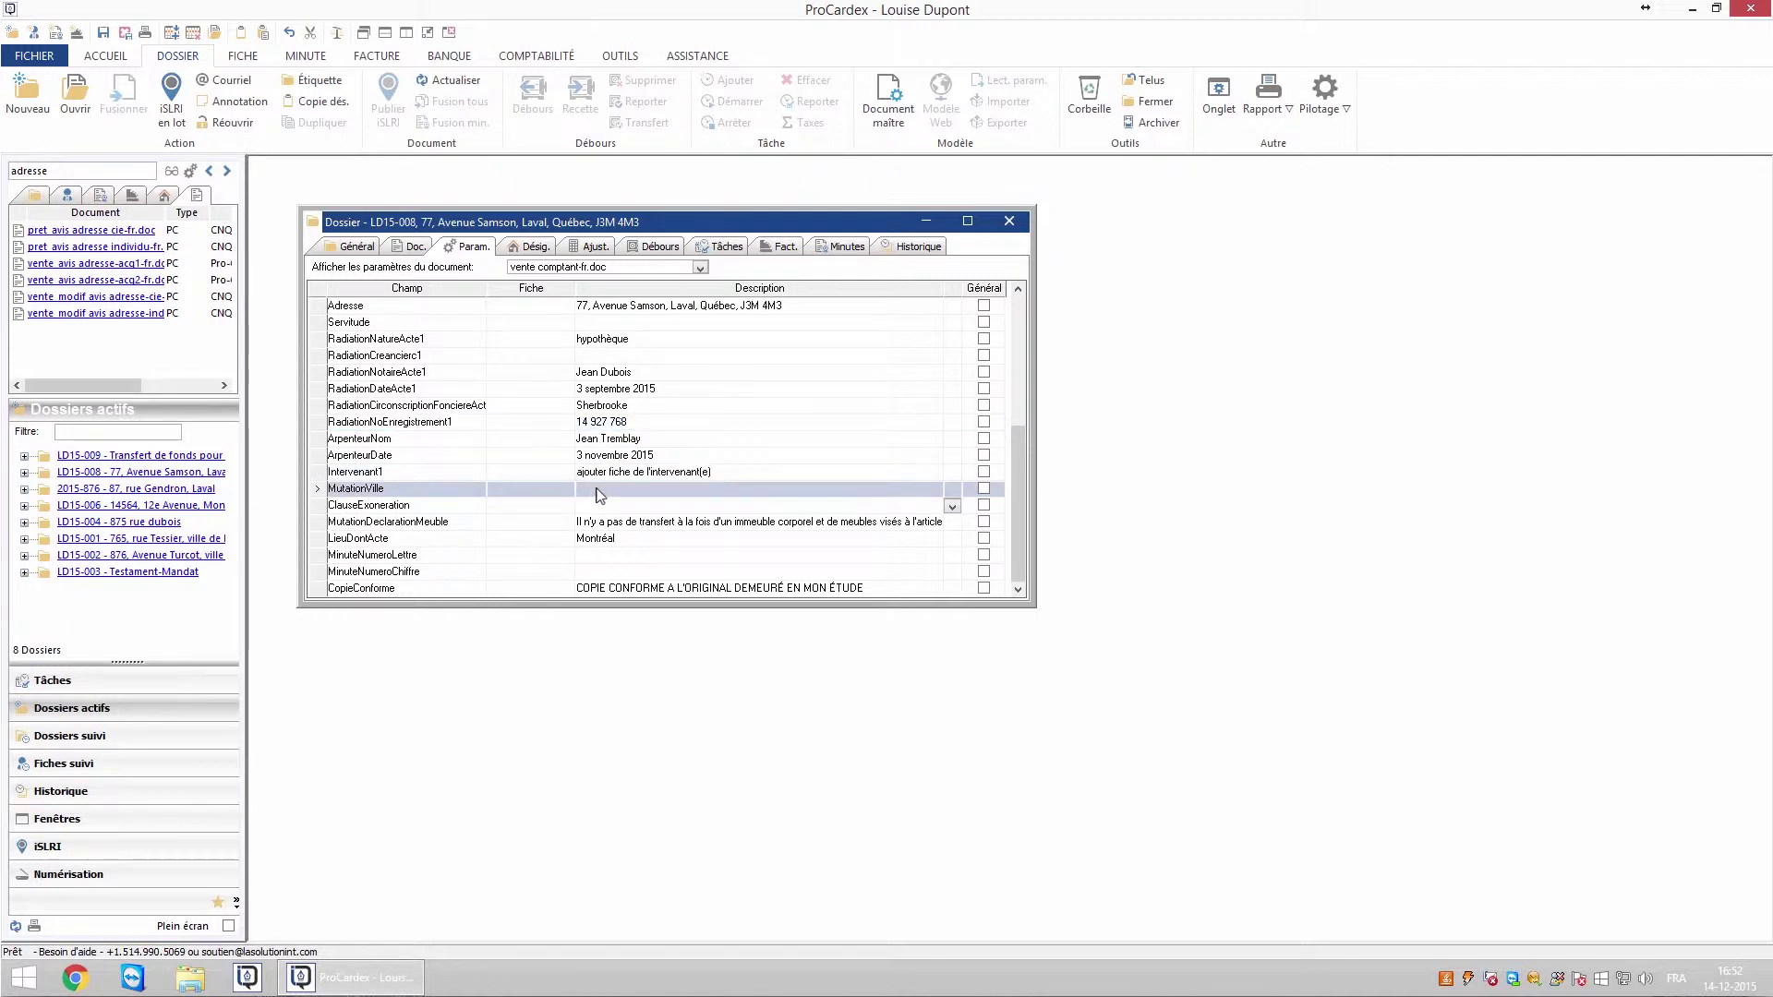
pyautogui.write('Sherbrooke')
pyautogui.click(602, 506)
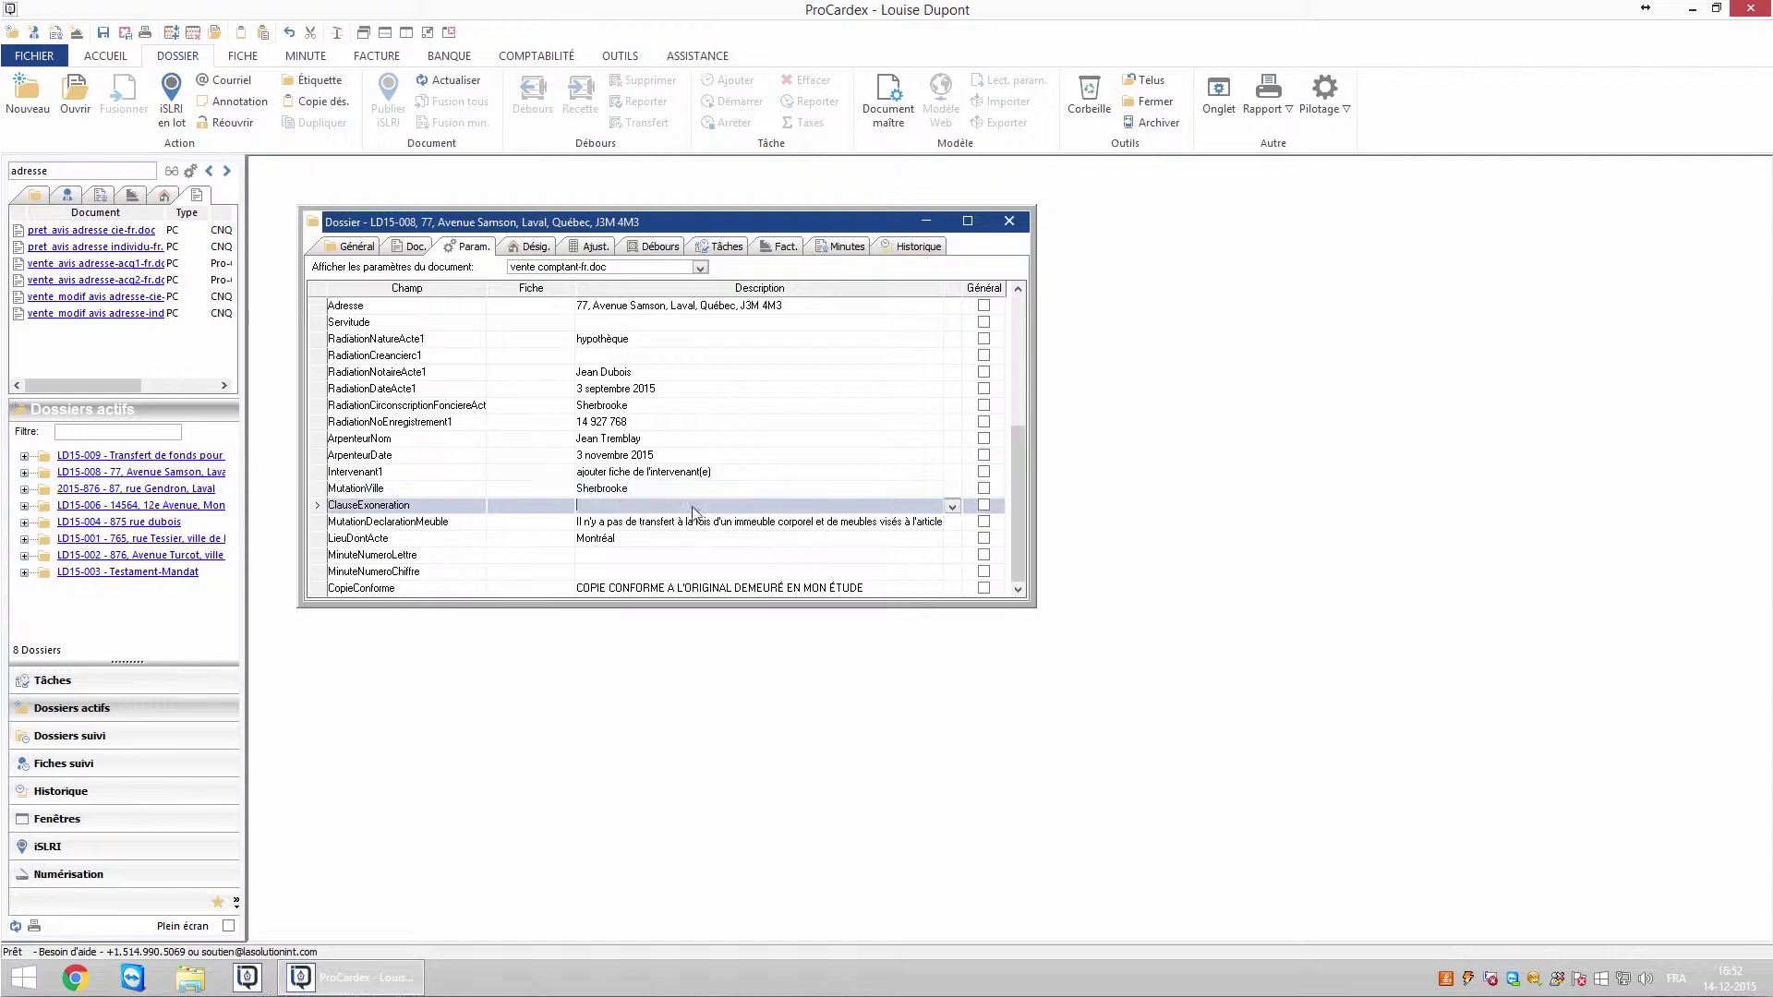
pyautogui.click(951, 507)
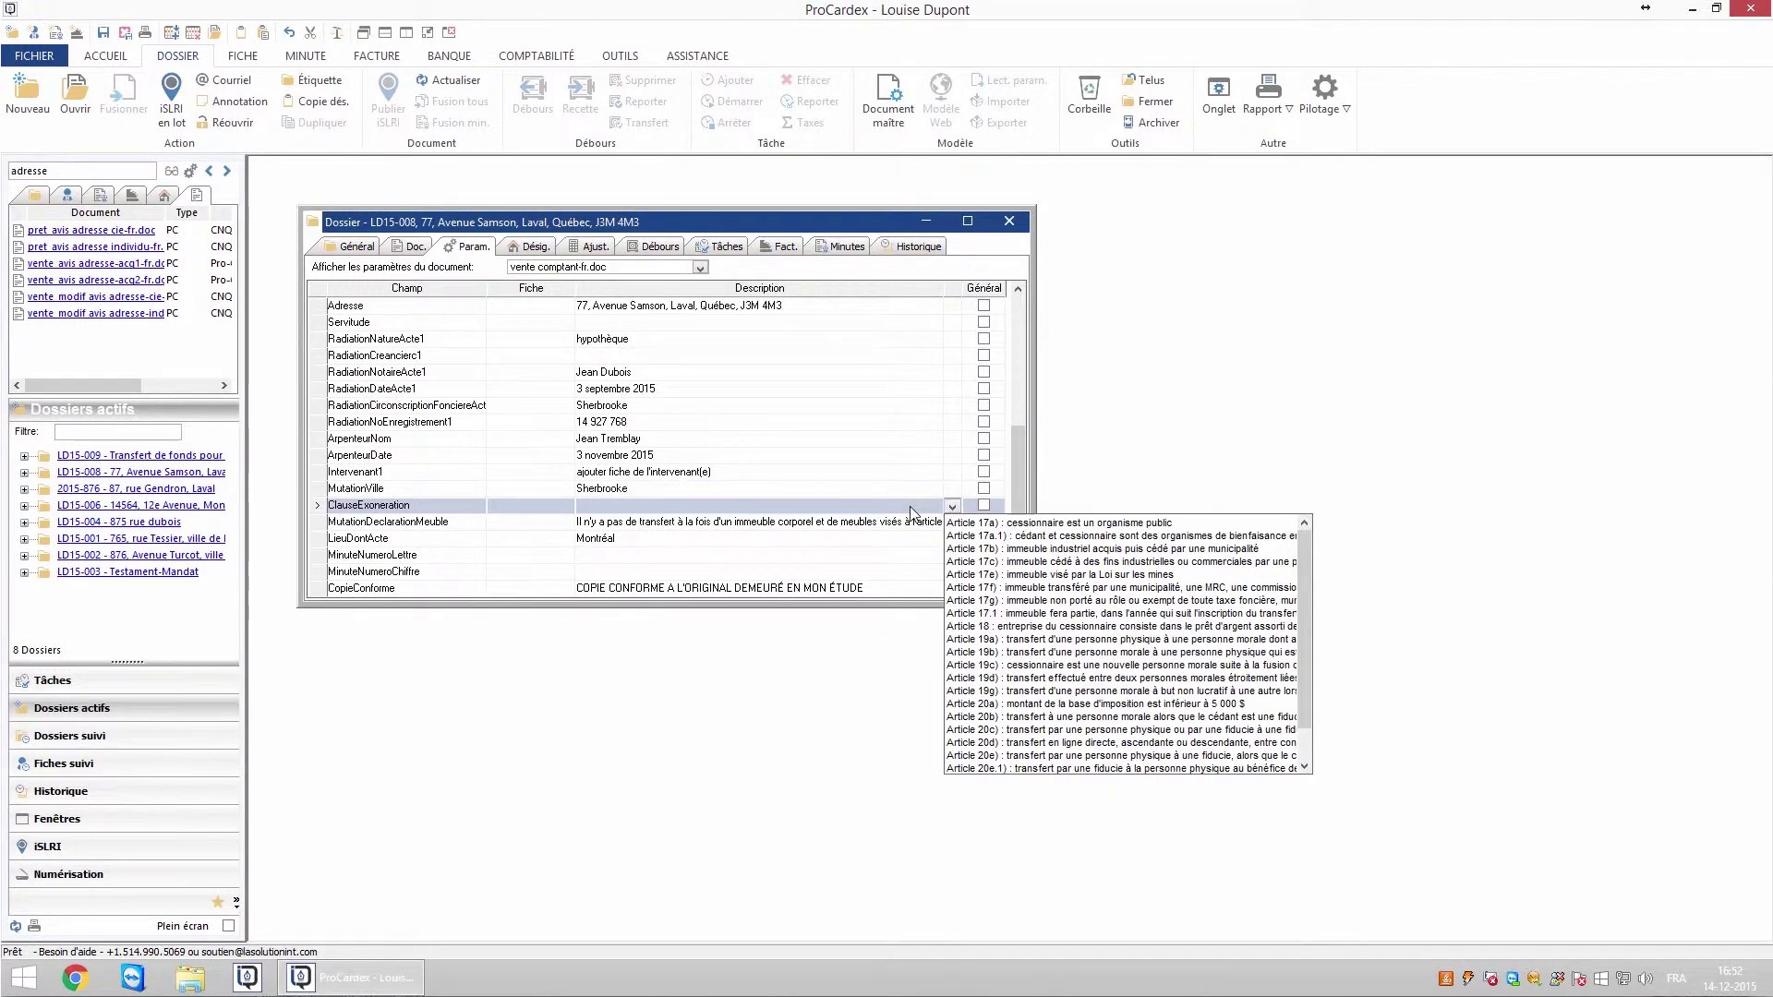
pyautogui.click(915, 513)
pyautogui.click(621, 540)
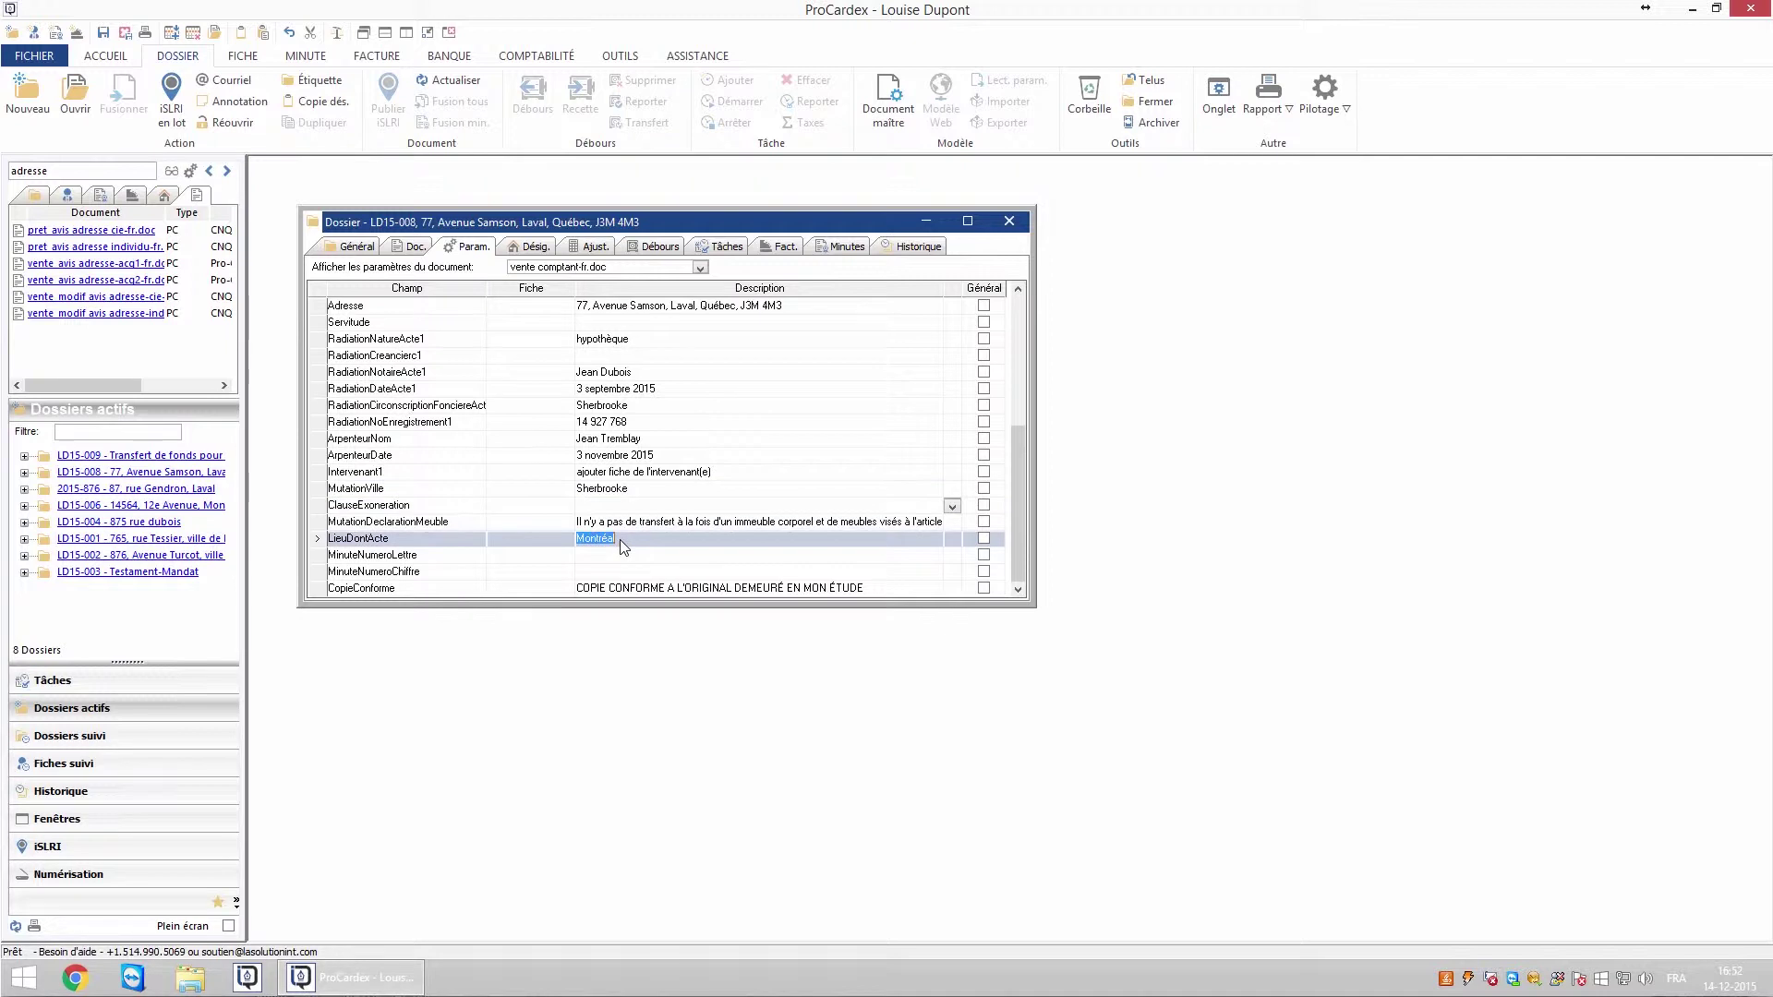
pyautogui.write('Sherbrooke')
pyautogui.click(602, 572)
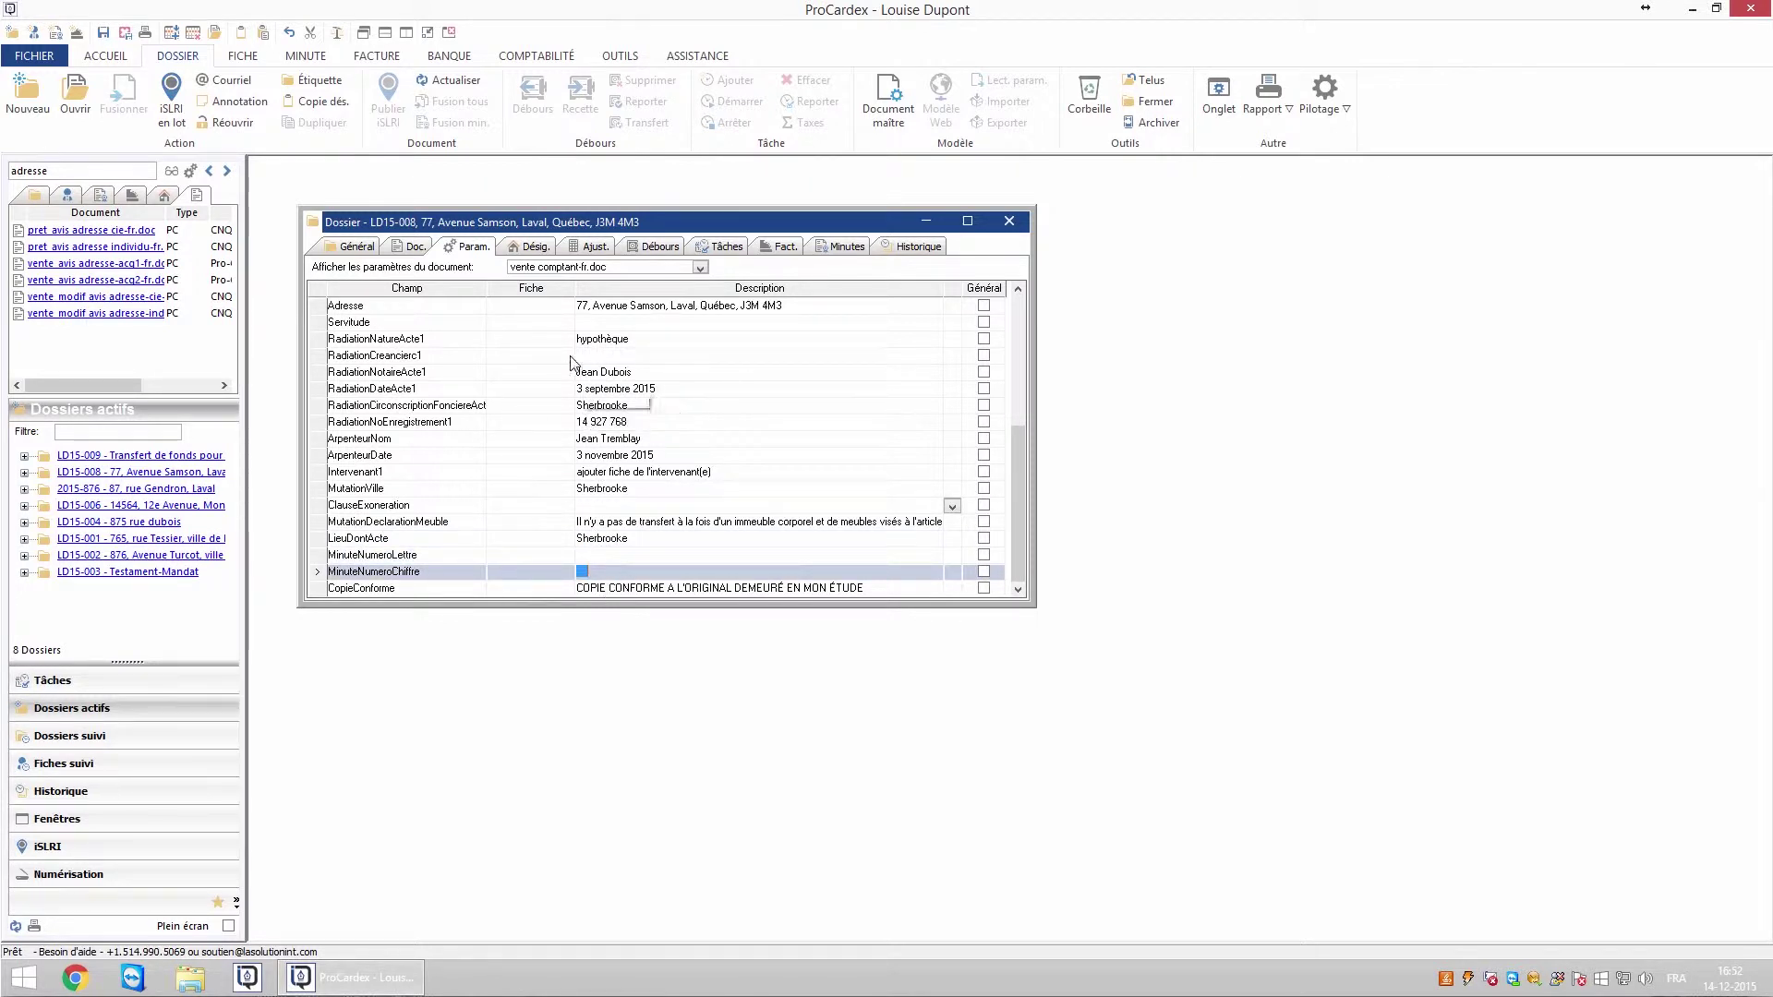
pyautogui.click(536, 247)
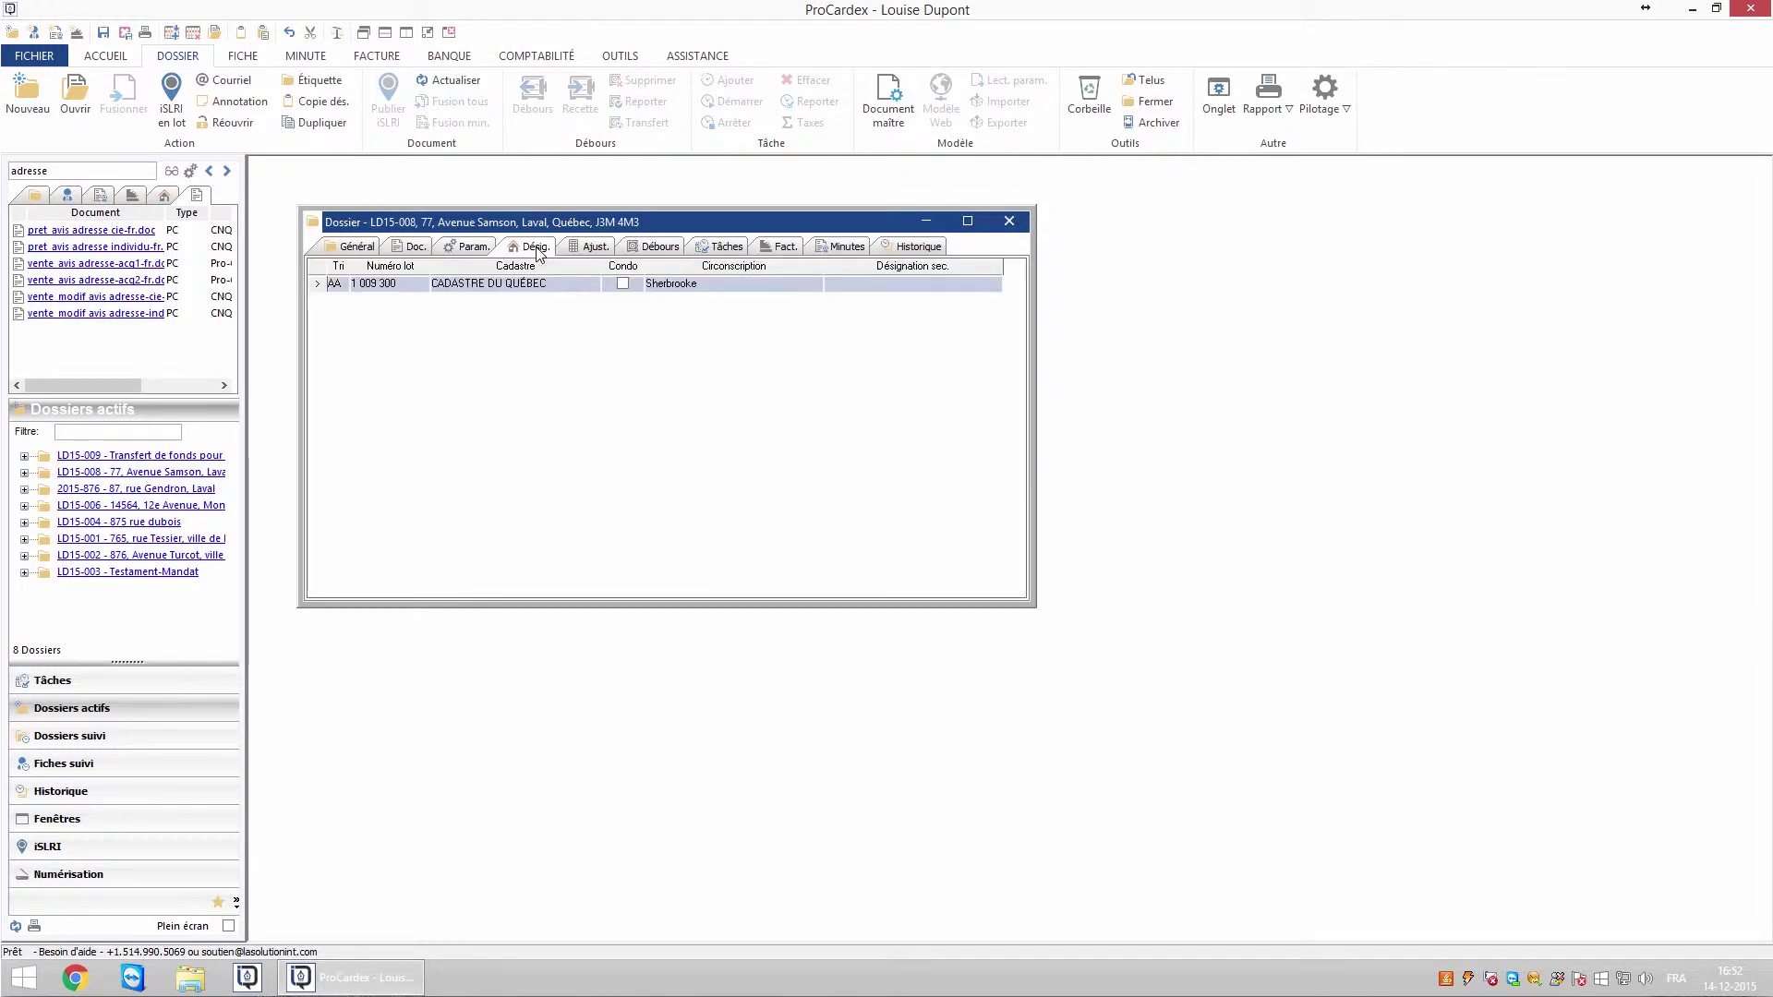
# - Check the Débours 325 000.00 $ sale price and taxable value, then return to the documents
pyautogui.click(648, 249)
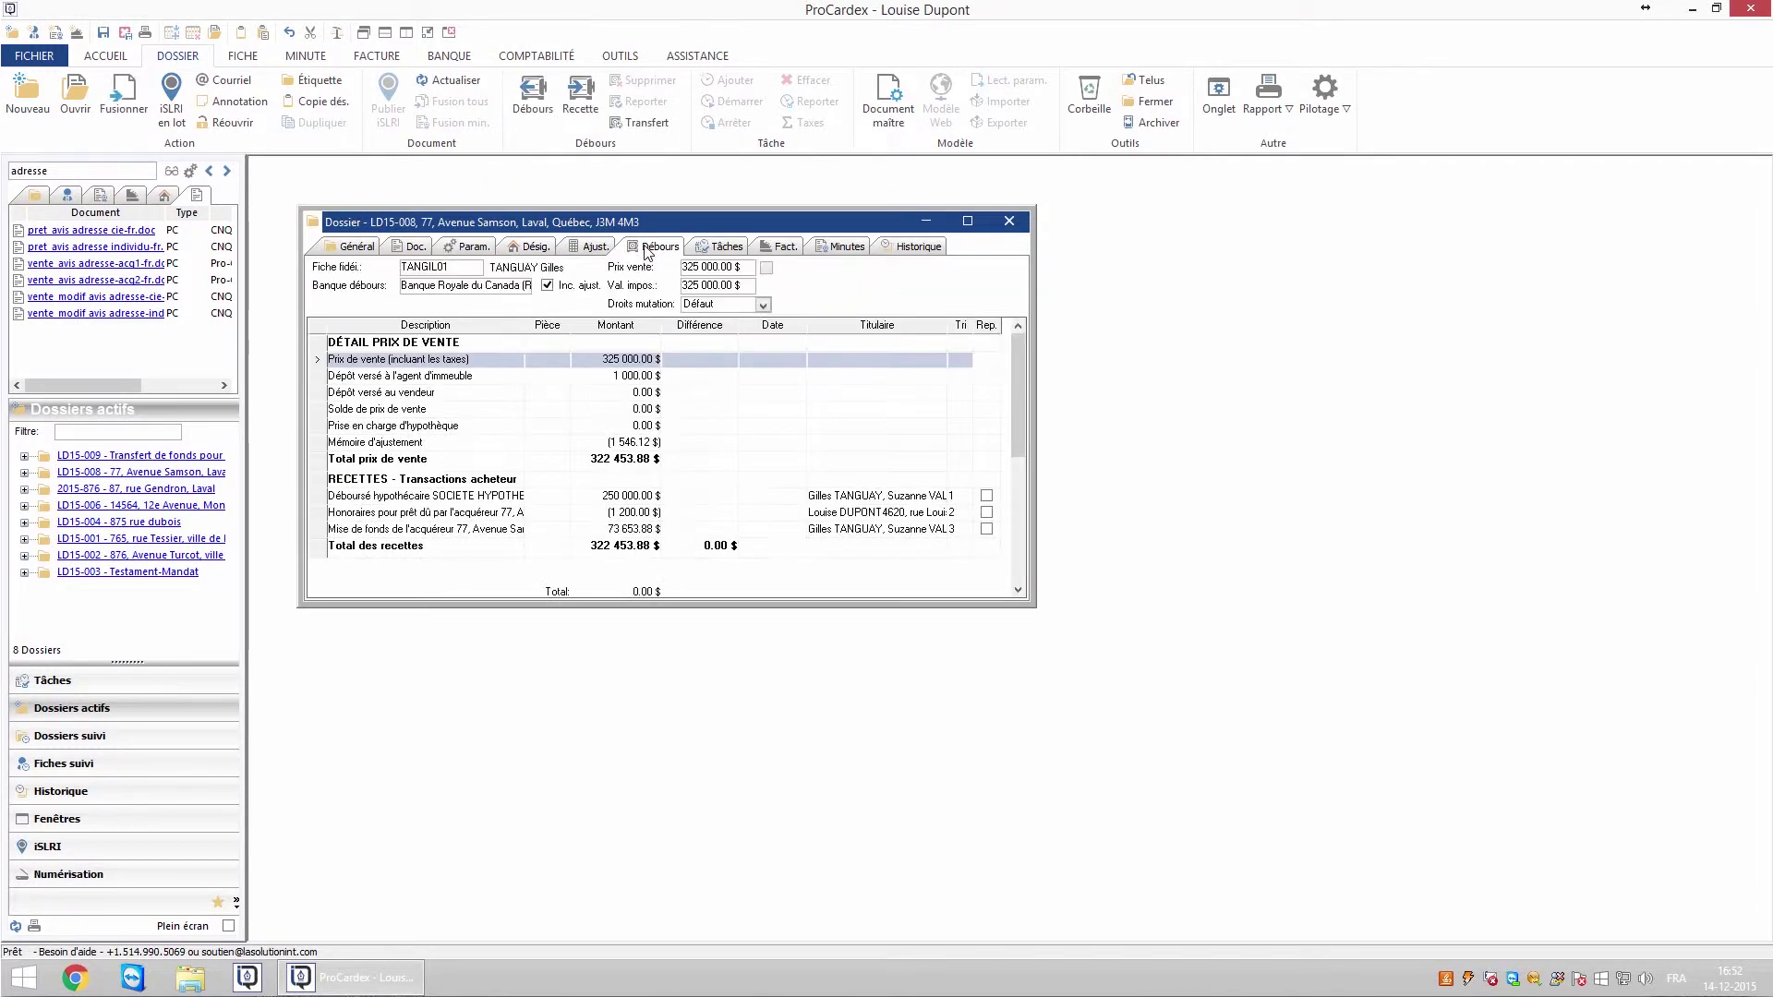
pyautogui.click(707, 286)
pyautogui.click(416, 248)
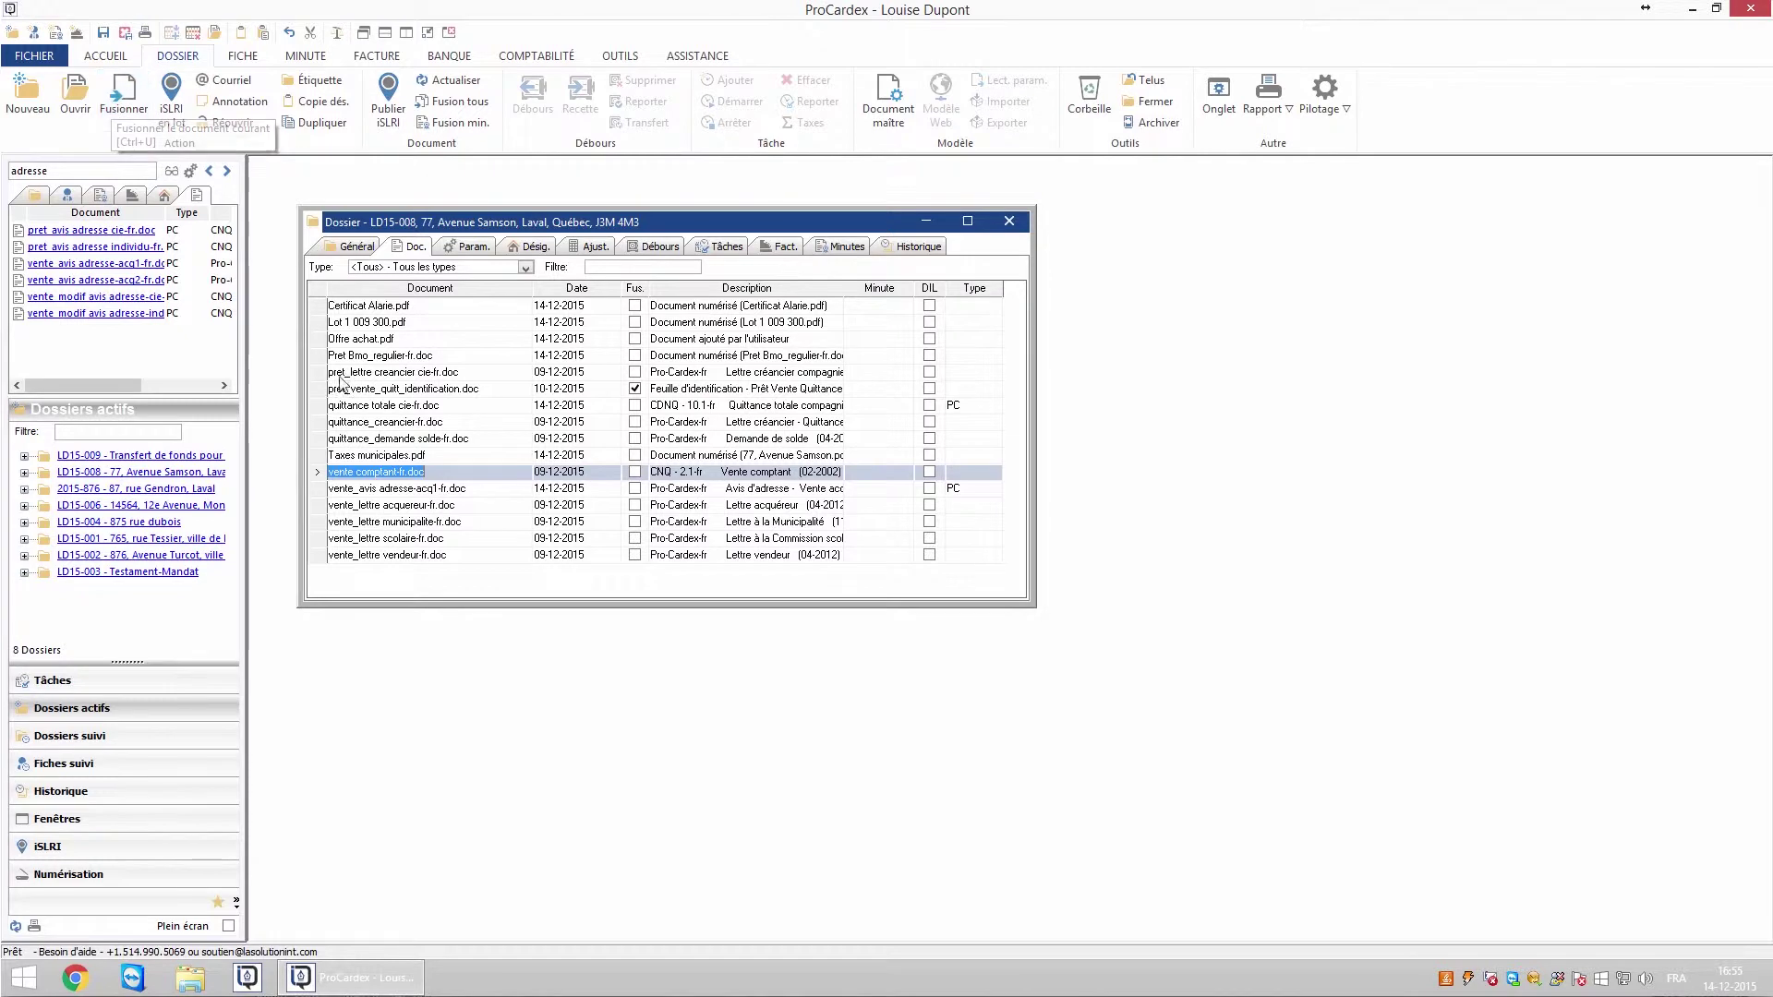
# - Run Fusionner on vente comptant-fr.doc and open the filled VENTE D'UN IMMEUBLE AU COMPTANT deed in Word
pyautogui.rightClick(398, 473)
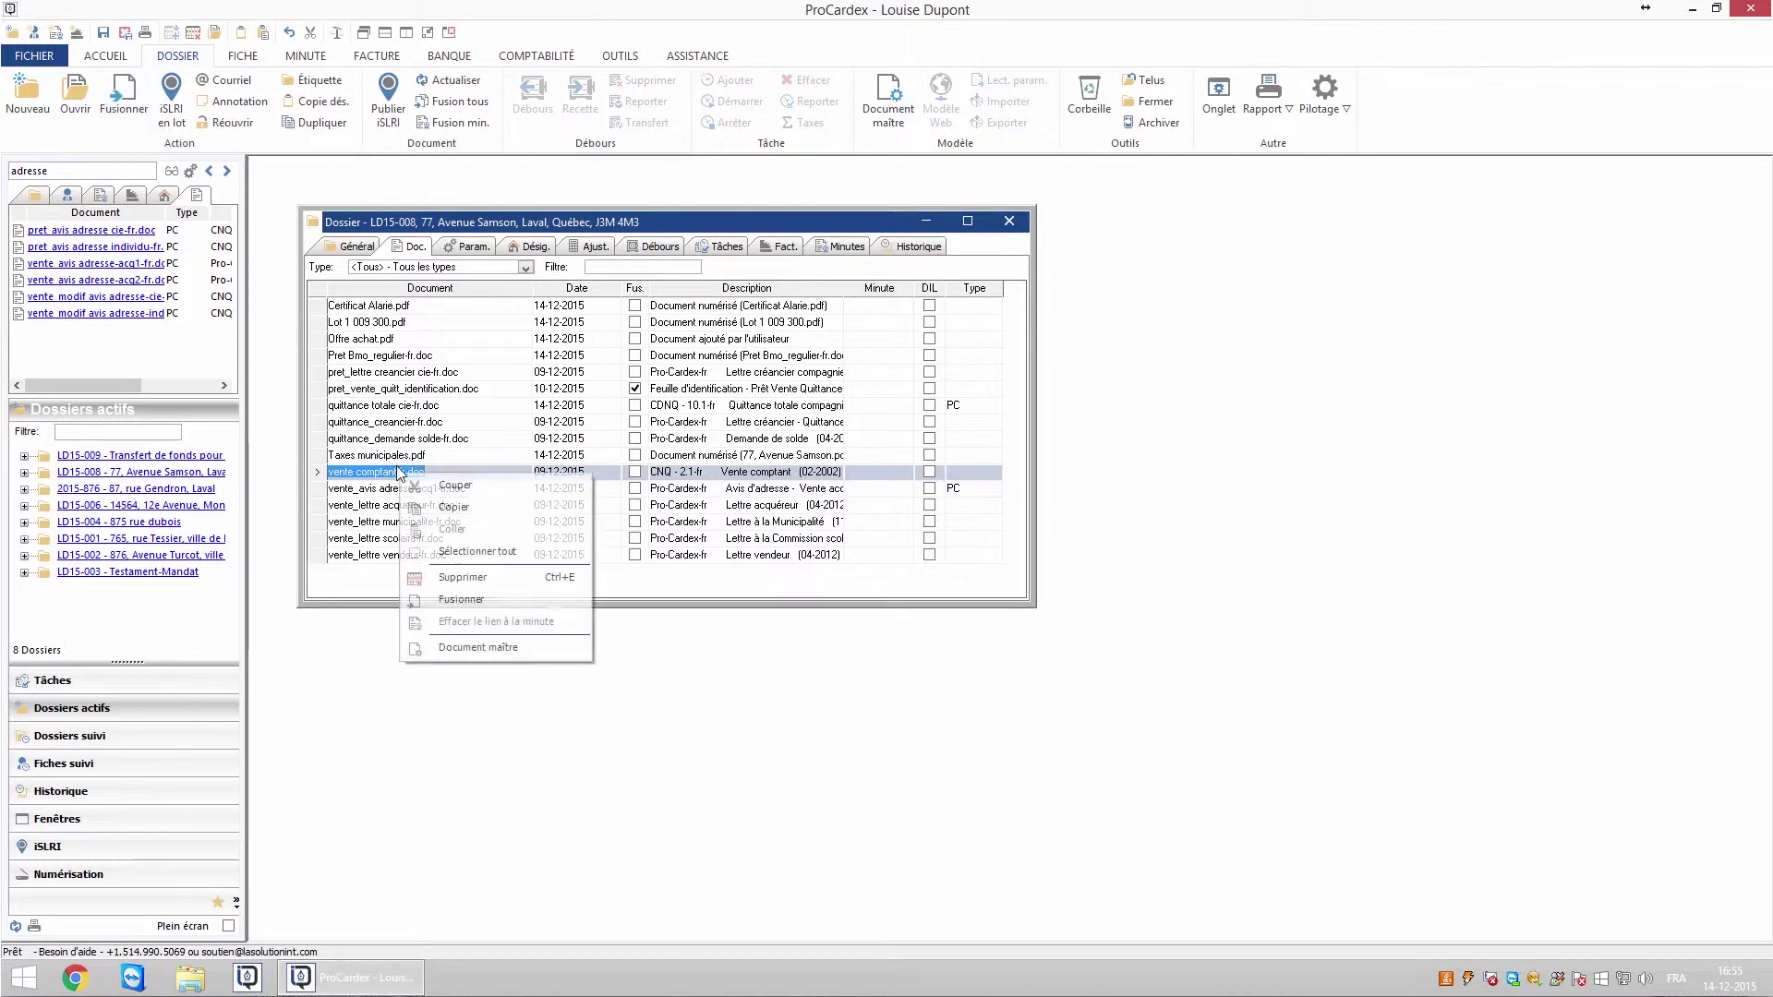
pyautogui.click(457, 599)
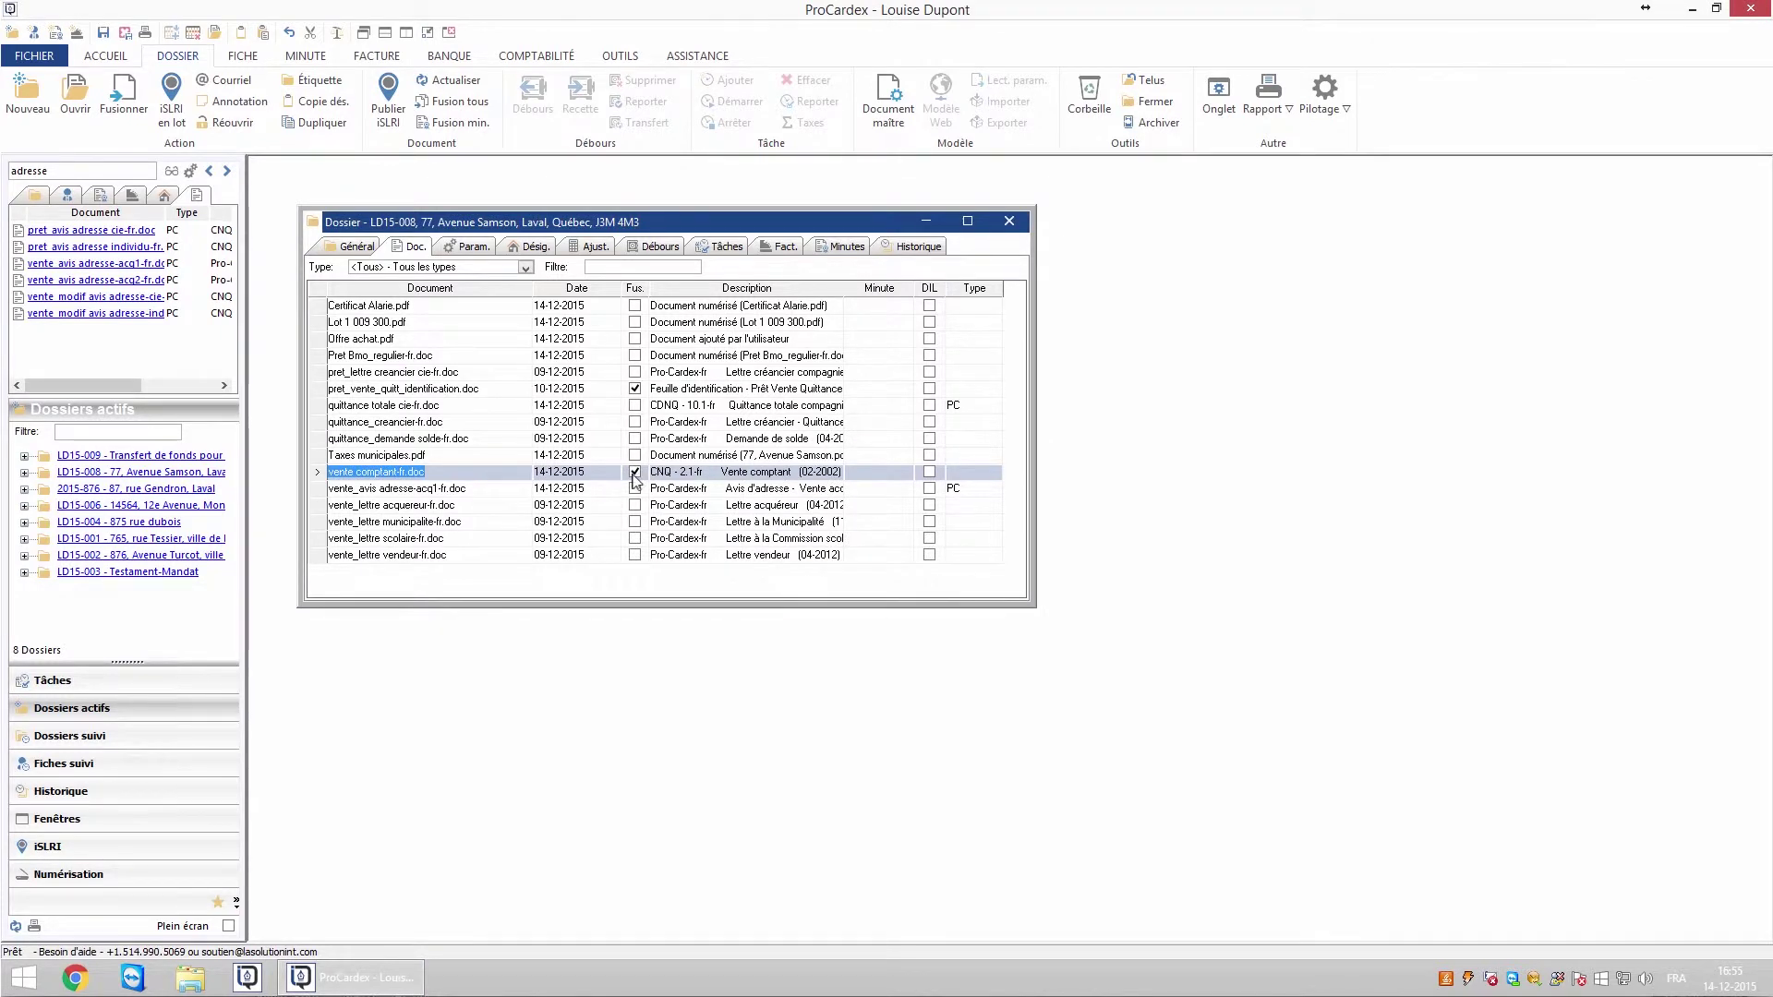
pyautogui.doubleClick(478, 473)
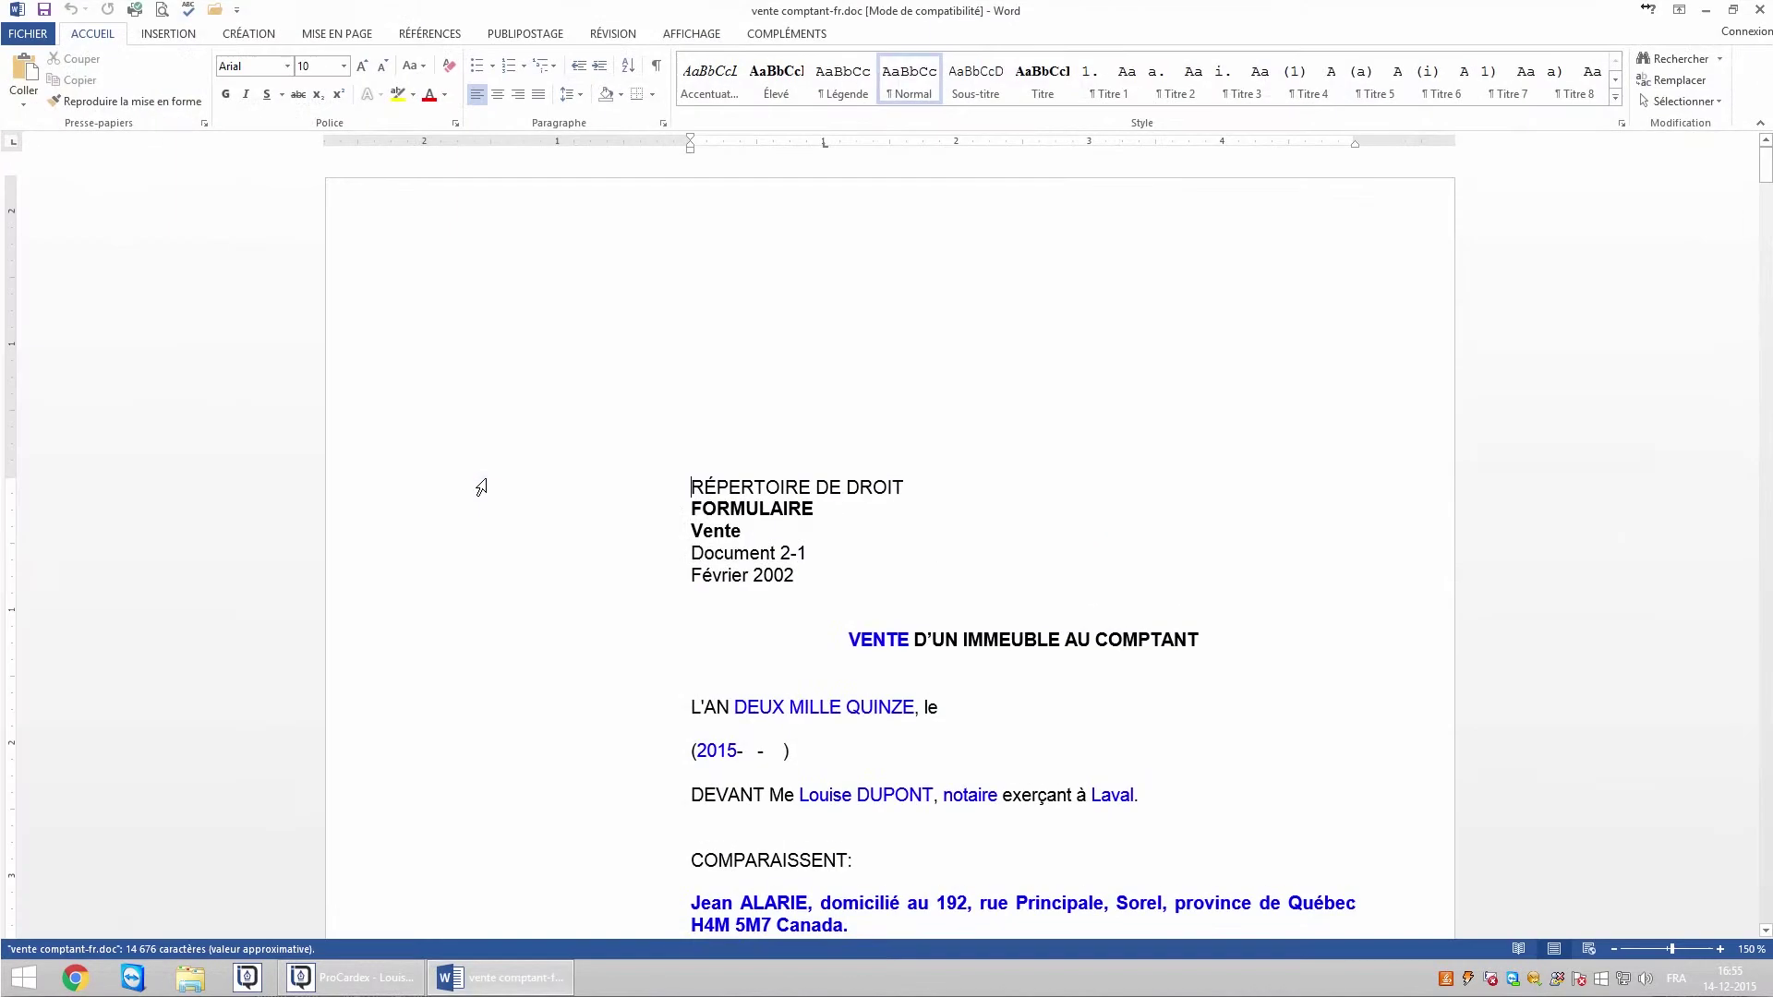
# - Scroll the nine-page merged deed down to its signature page, then close Word
pyautogui.moveTo(1766, 166); pyautogui.dragTo(1766, 880)
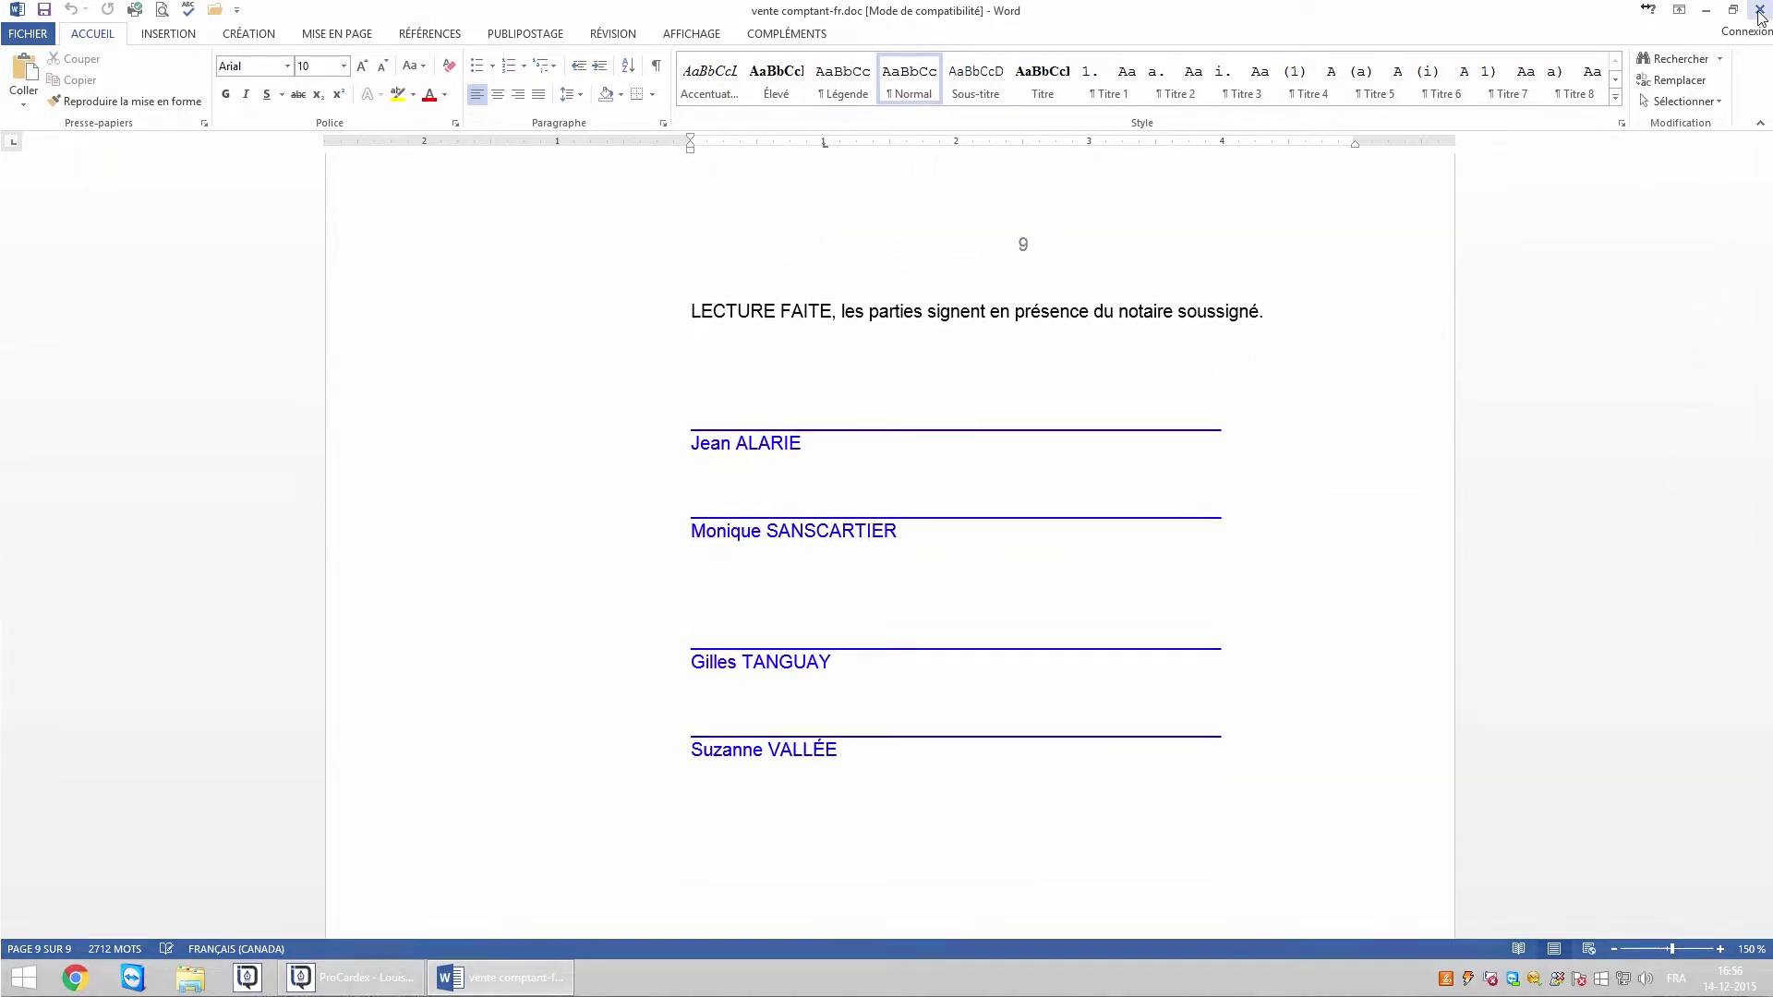
pyautogui.click(1759, 11)
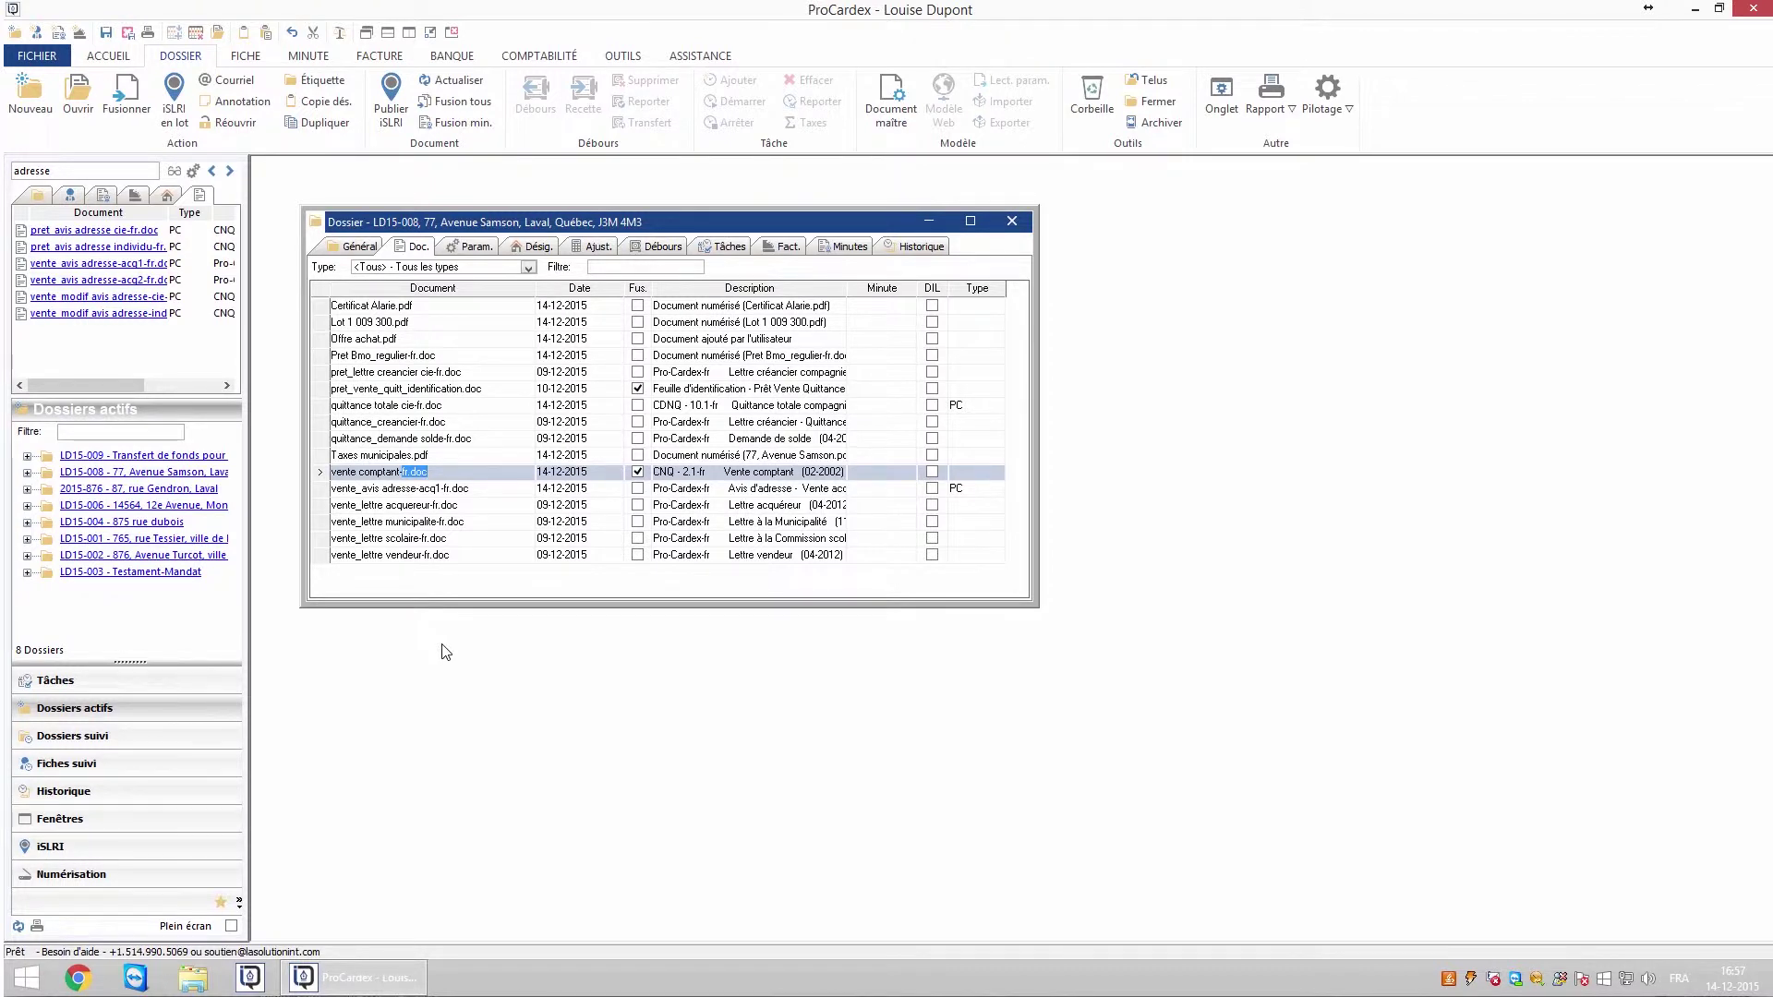
# - Inspect quittance totale cie-fr.doc's parameters (year 2015, creditor Fiche, Vendeur1 ALAJEA01), then return to the document list
pyautogui.click(473, 246)
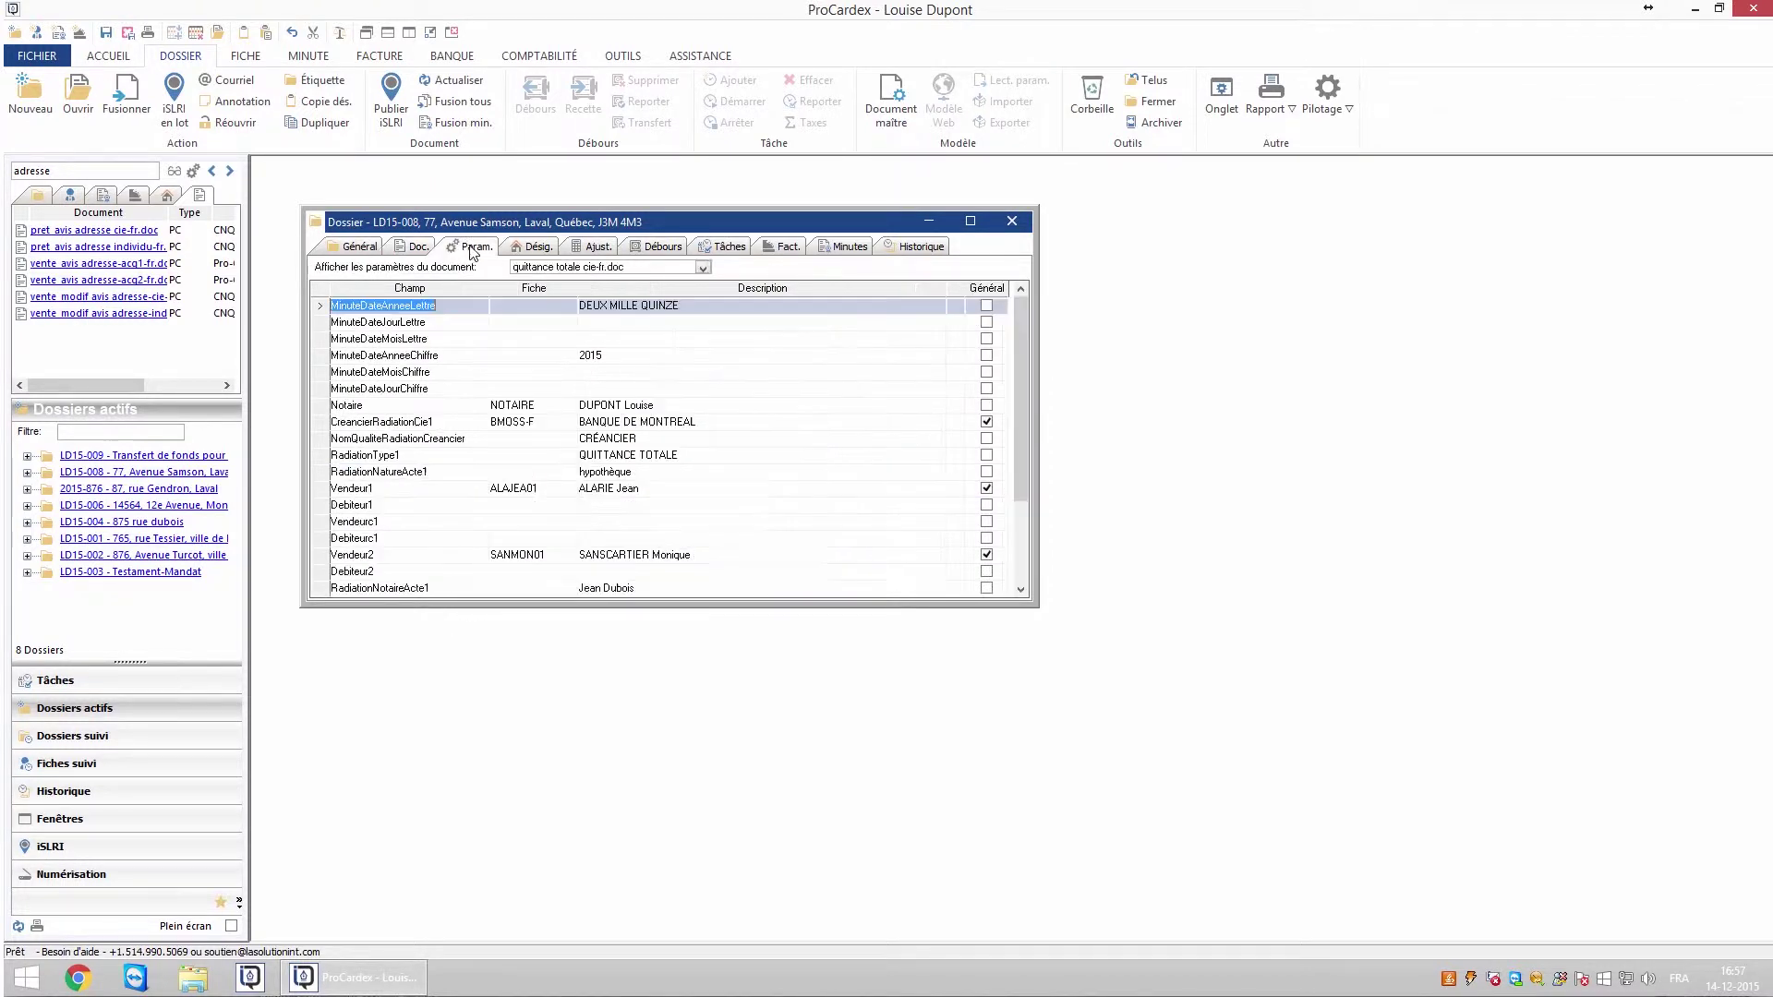
pyautogui.click(577, 267)
pyautogui.click(570, 321)
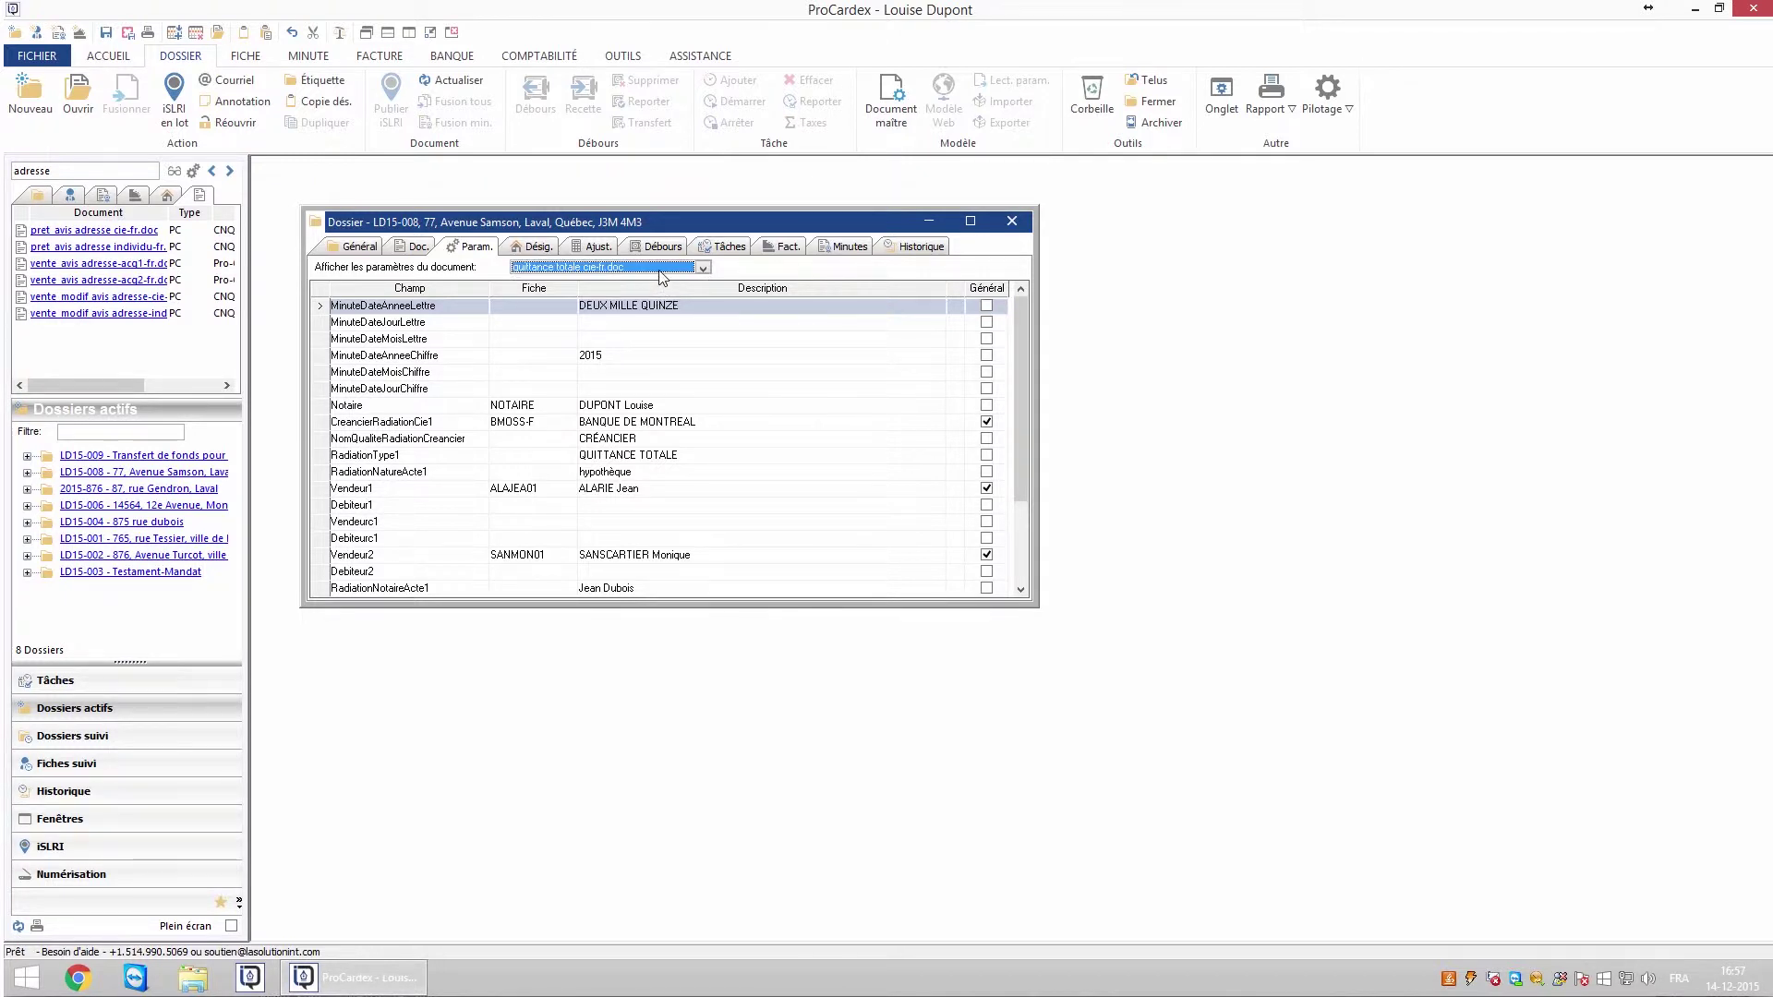
pyautogui.click(611, 358)
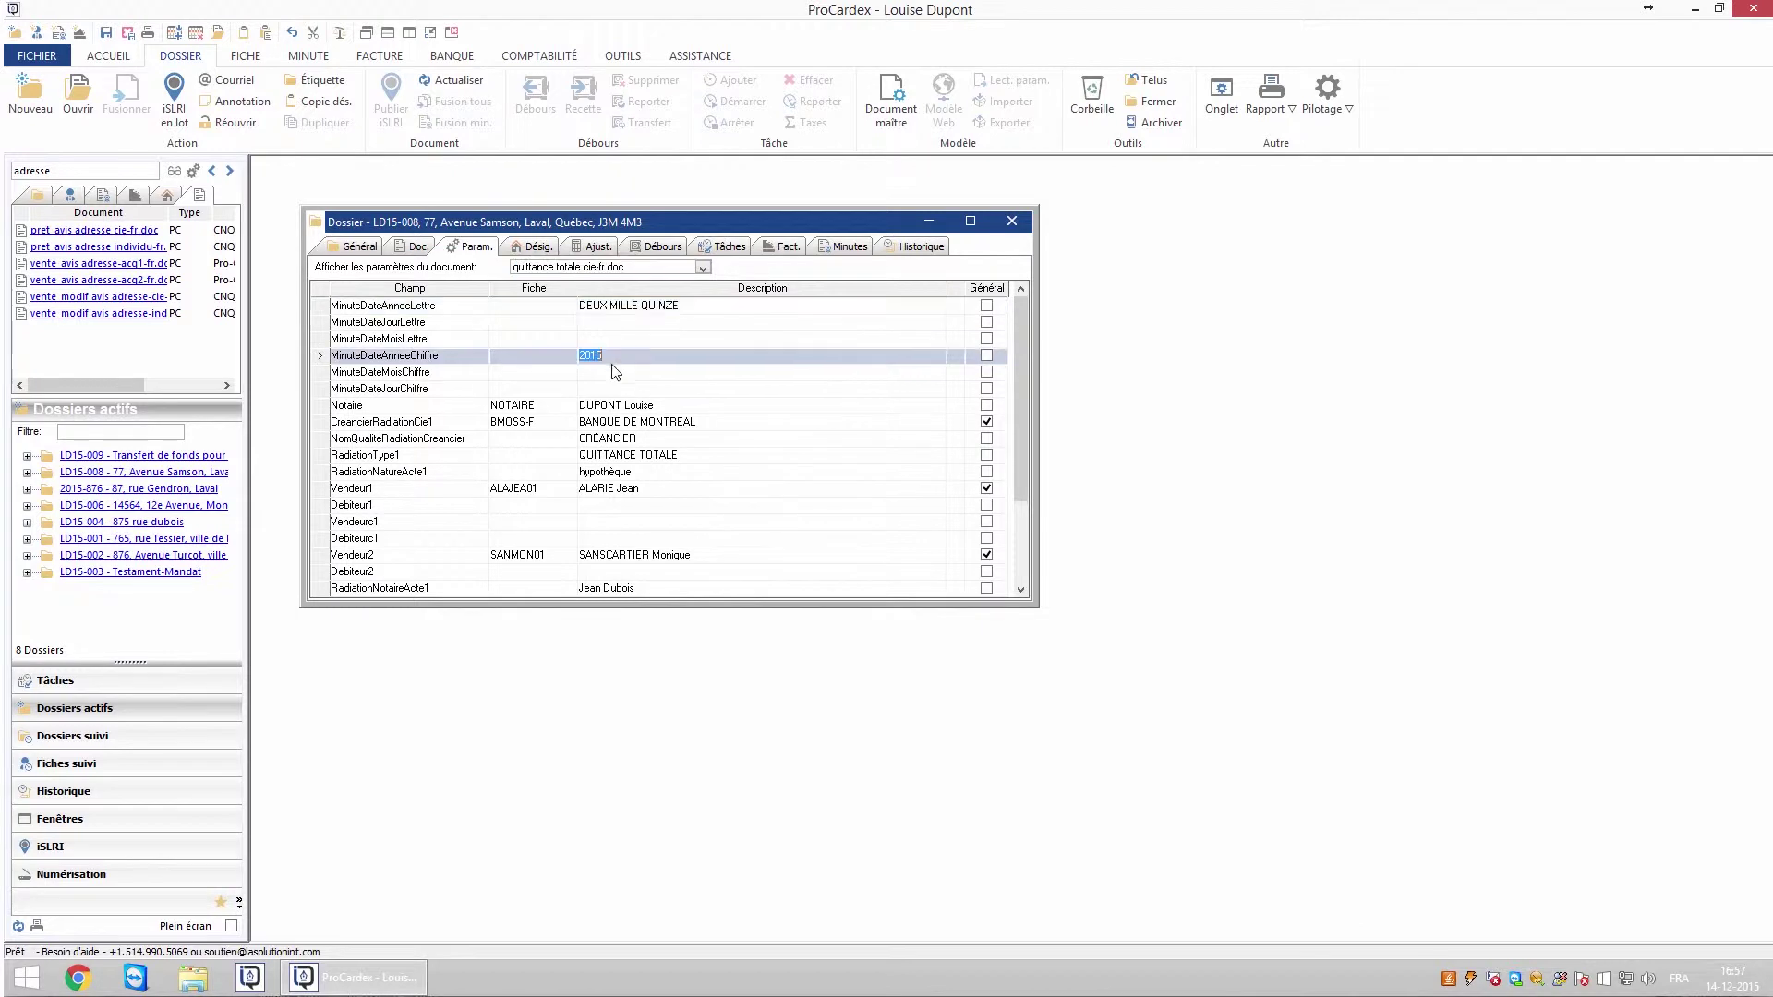
pyautogui.click(555, 406)
pyautogui.click(537, 426)
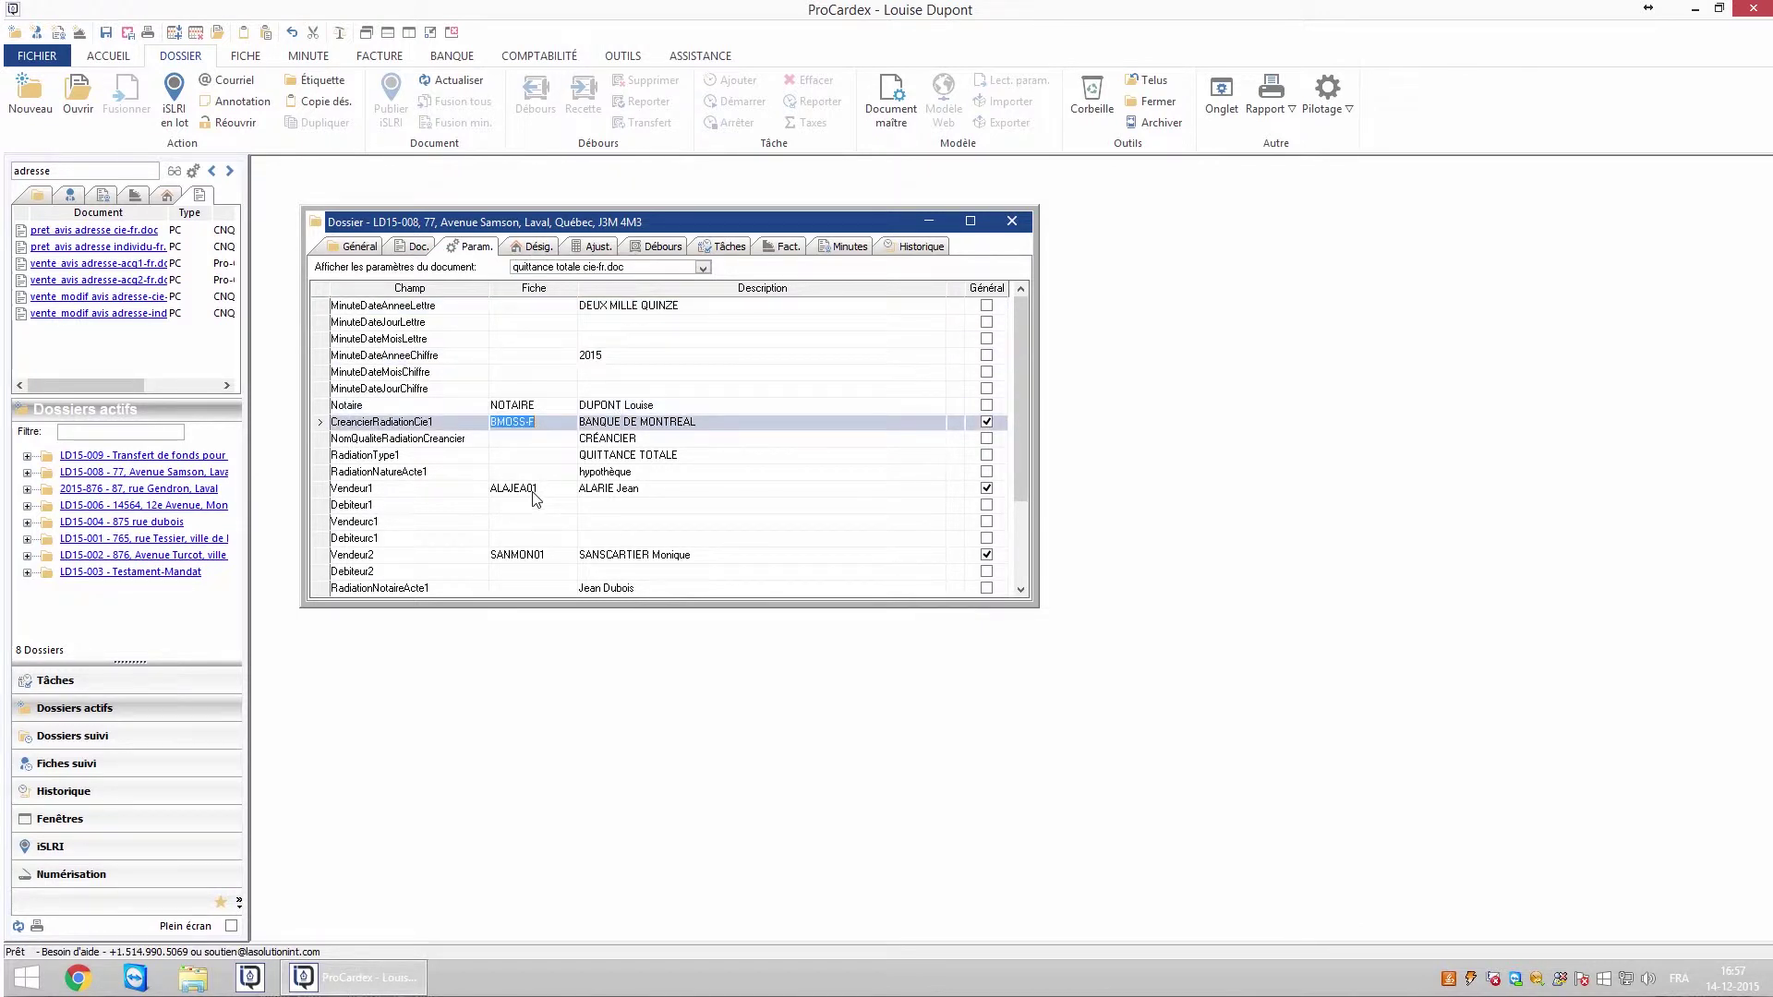
pyautogui.click(533, 493)
pyautogui.moveTo(1023, 484); pyautogui.dragTo(1008, 447)
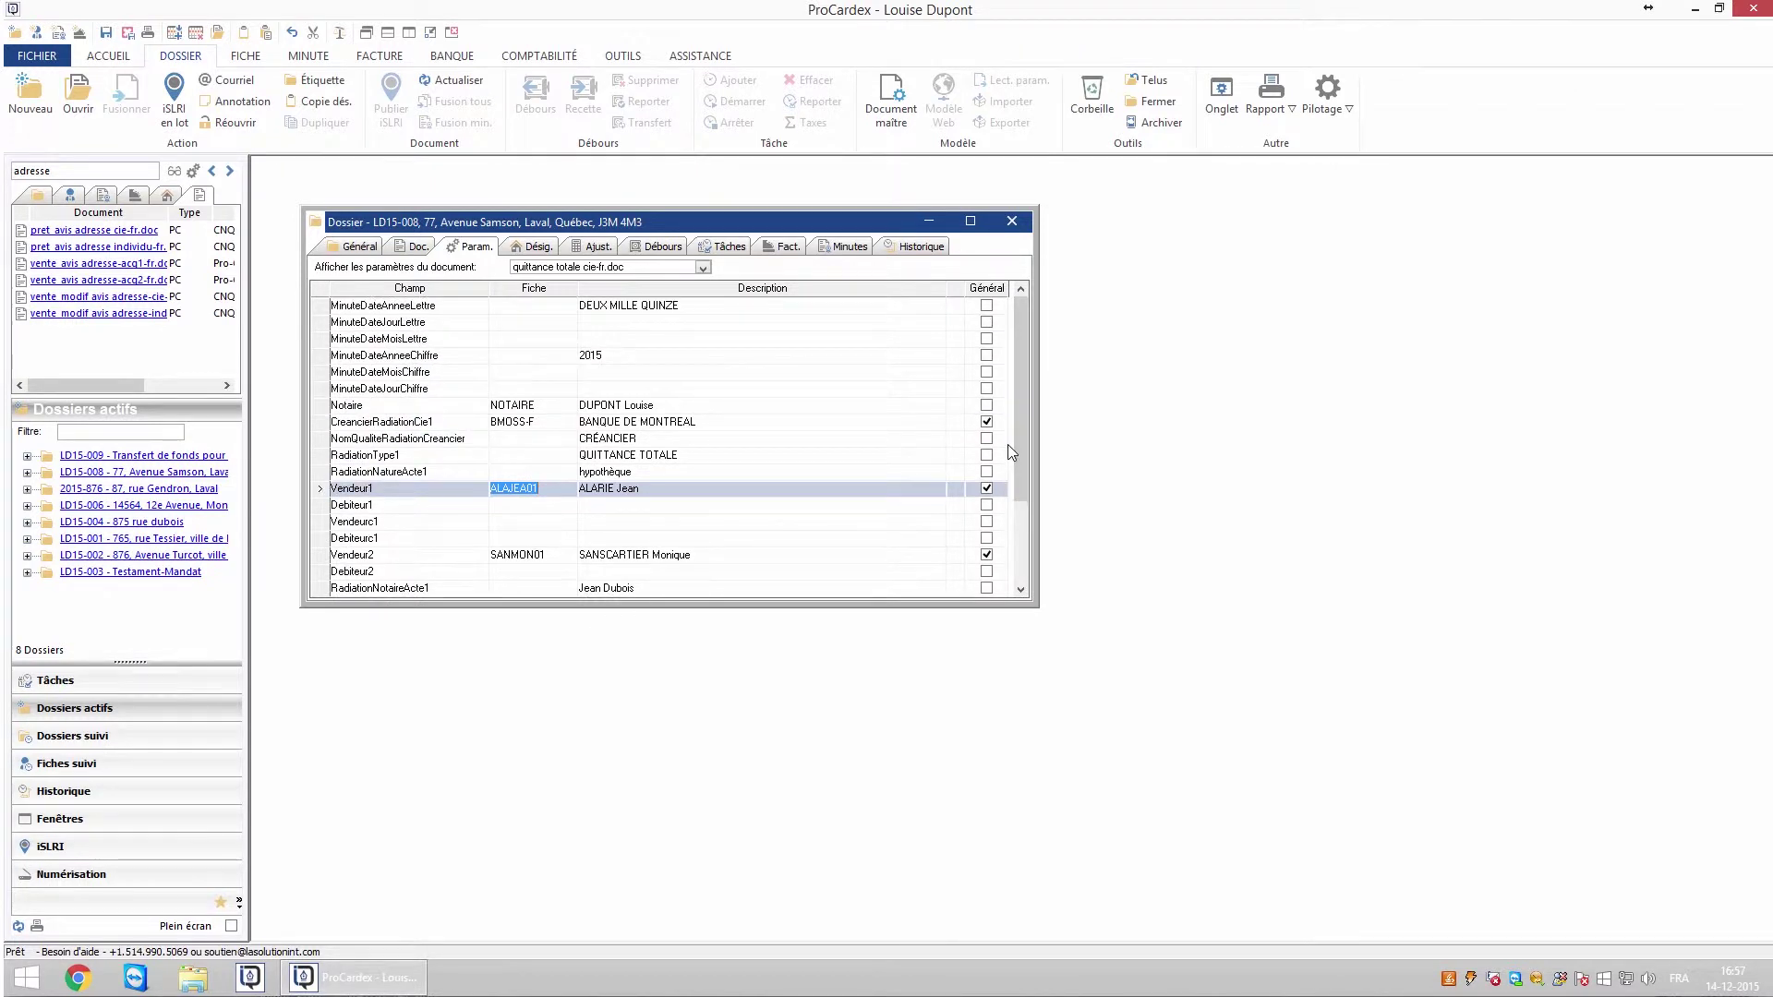
pyautogui.click(416, 246)
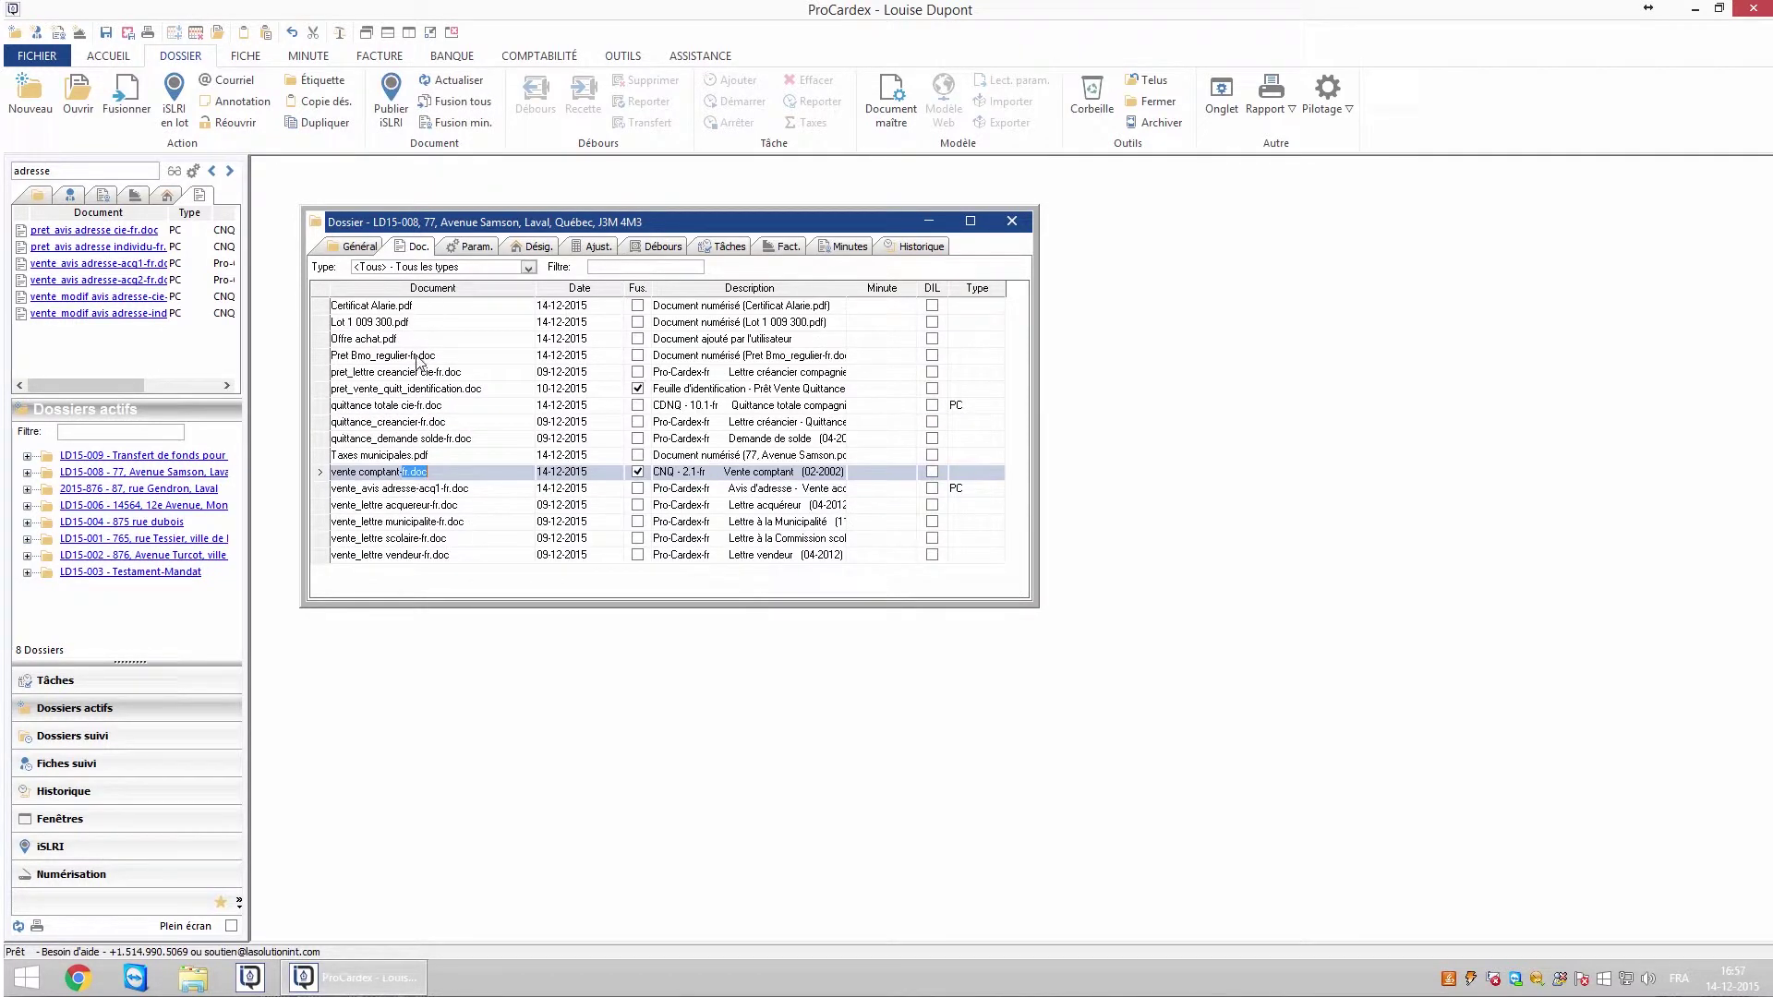
# - Run Fusionner on quittance totale cie-fr.doc to merge it with dossier LD15-008's data
pyautogui.click(409, 411)
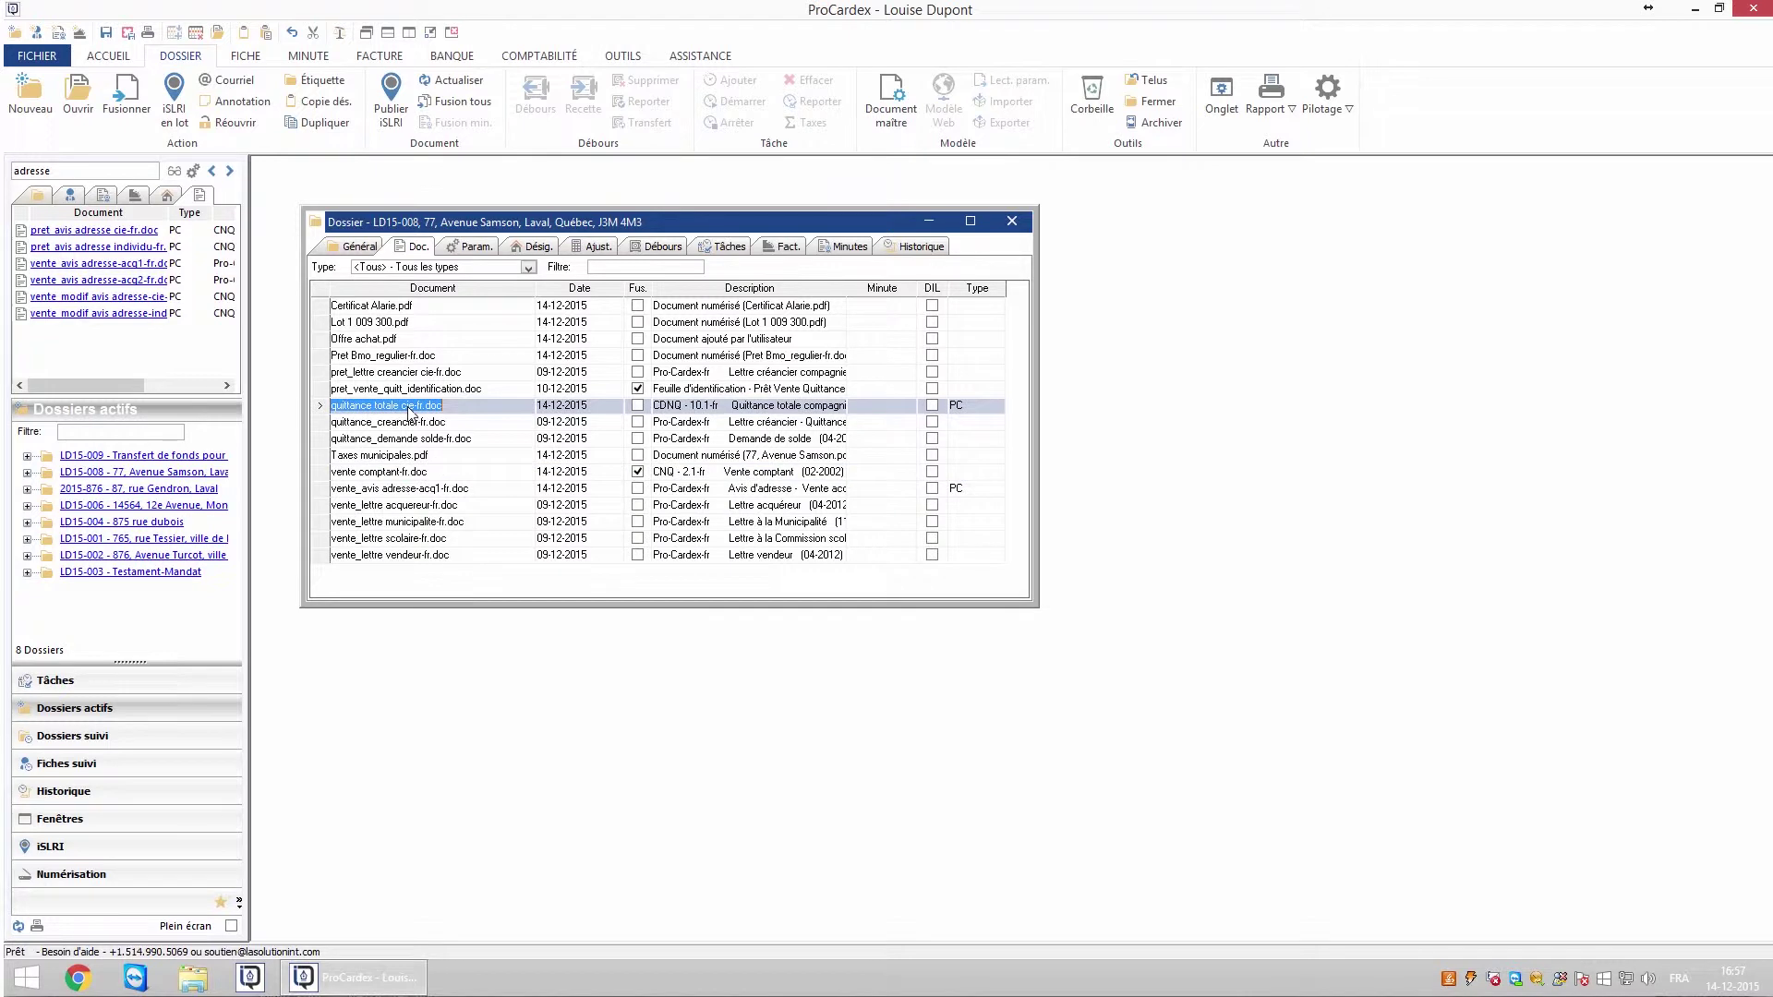
pyautogui.rightClick(410, 413)
pyautogui.click(481, 543)
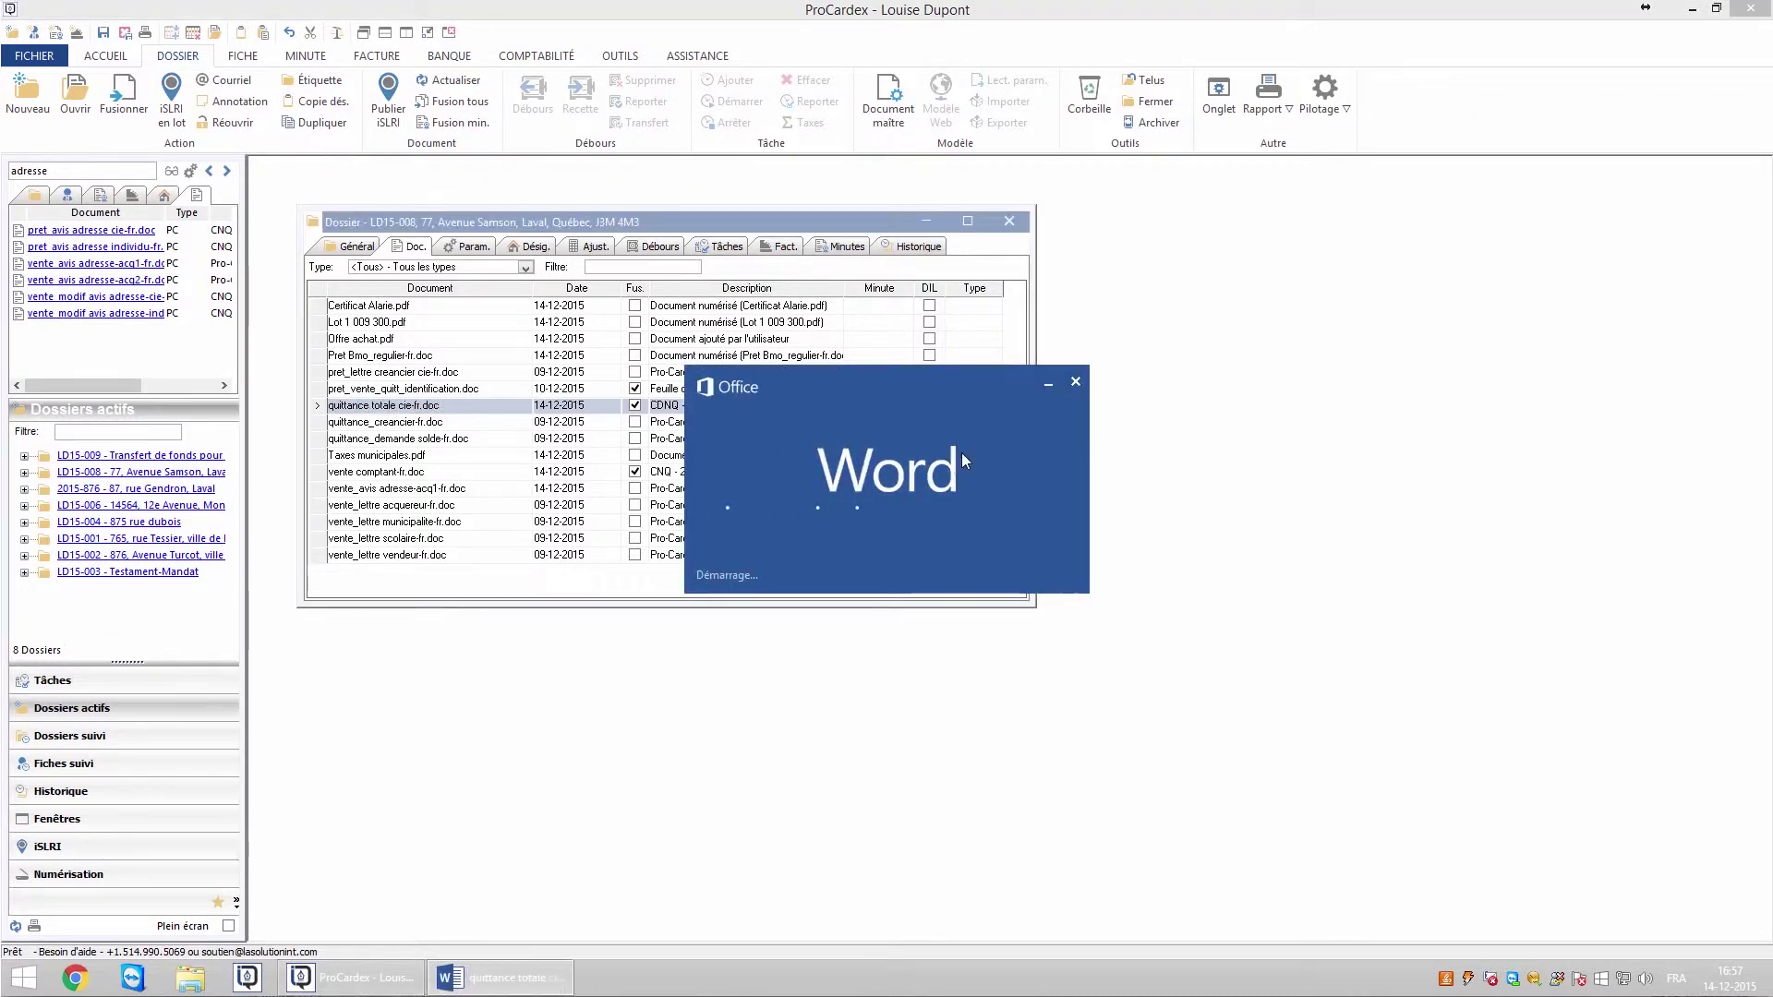
pyautogui.scroll(-10, 887, 554)
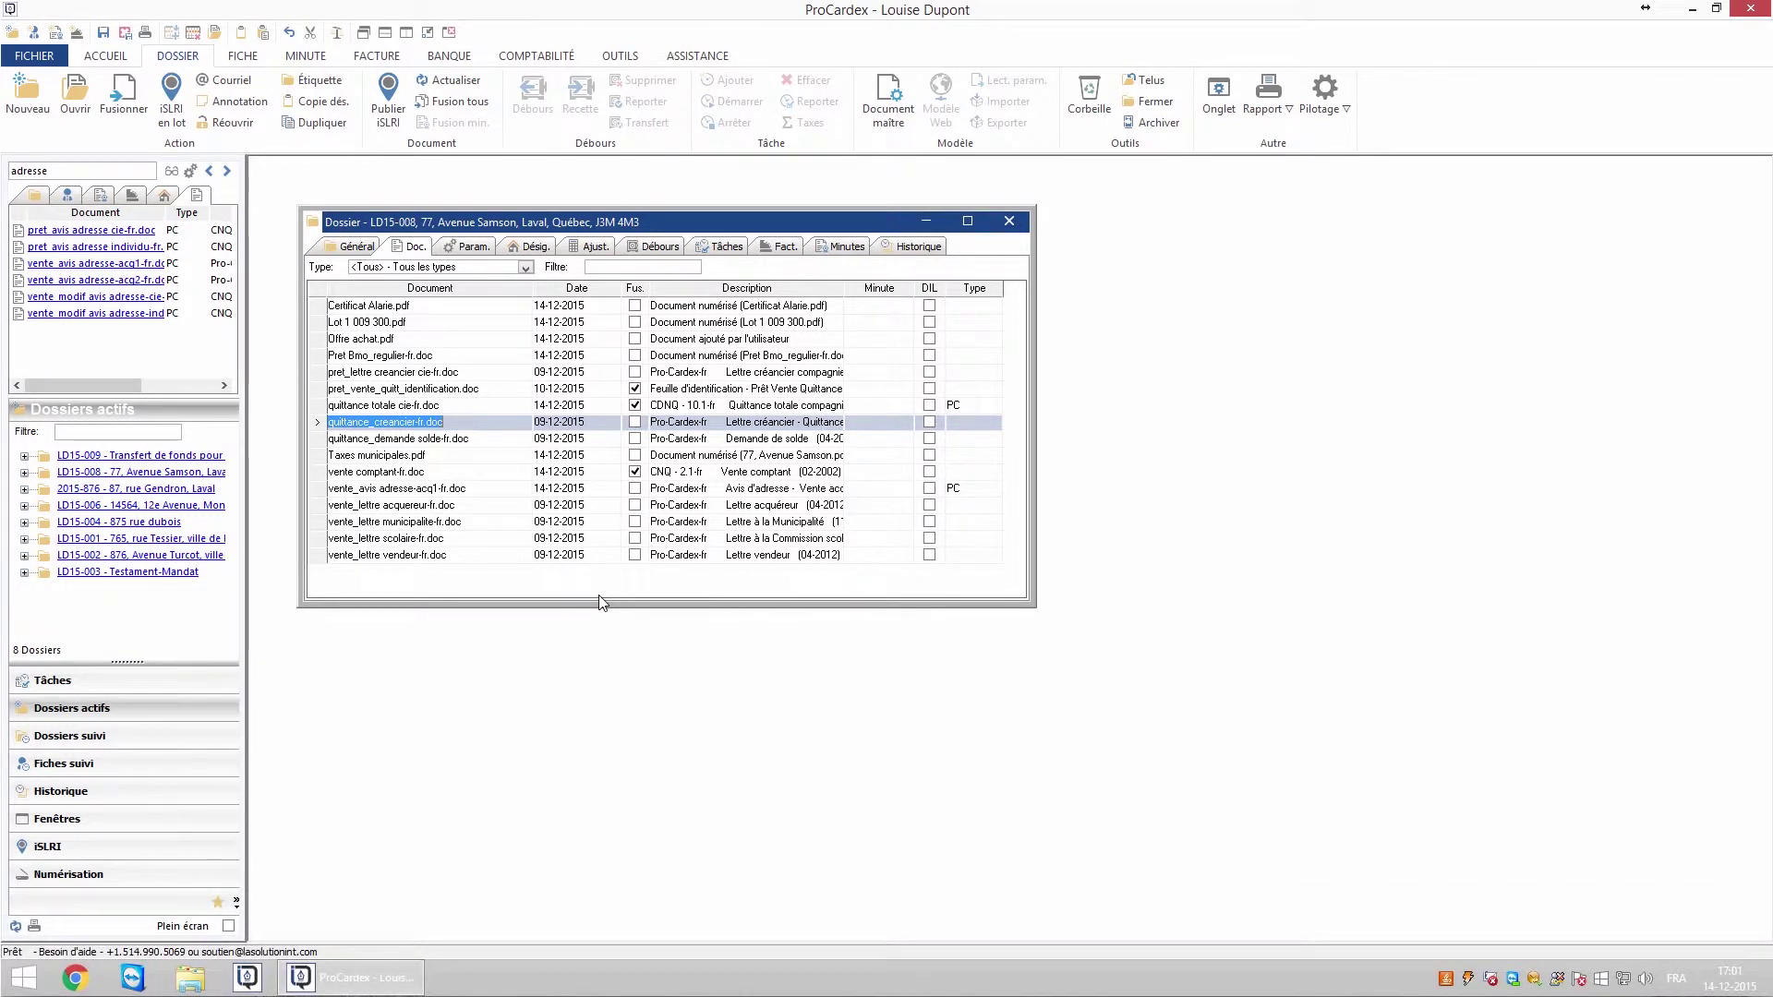
# - Delete quittance_creancier-fr.doc from the dossier, confirming with Oui, and close the dossier window
pyautogui.rightClick(395, 426)
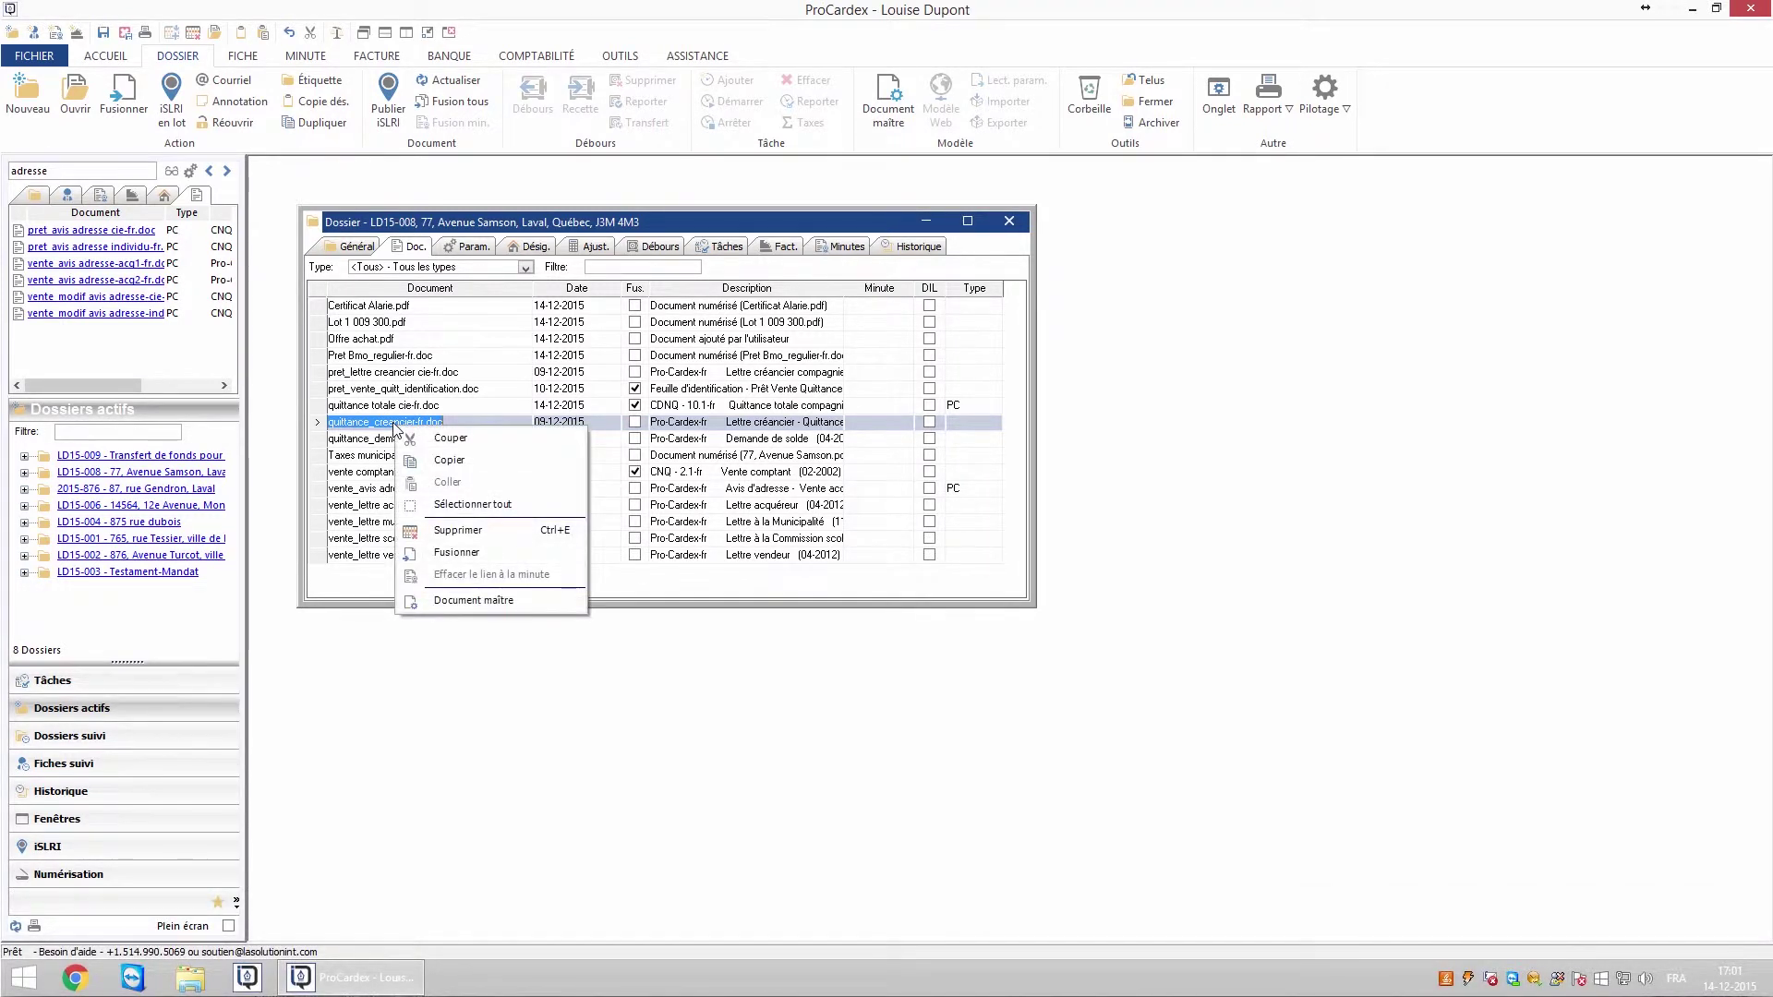
pyautogui.click(458, 530)
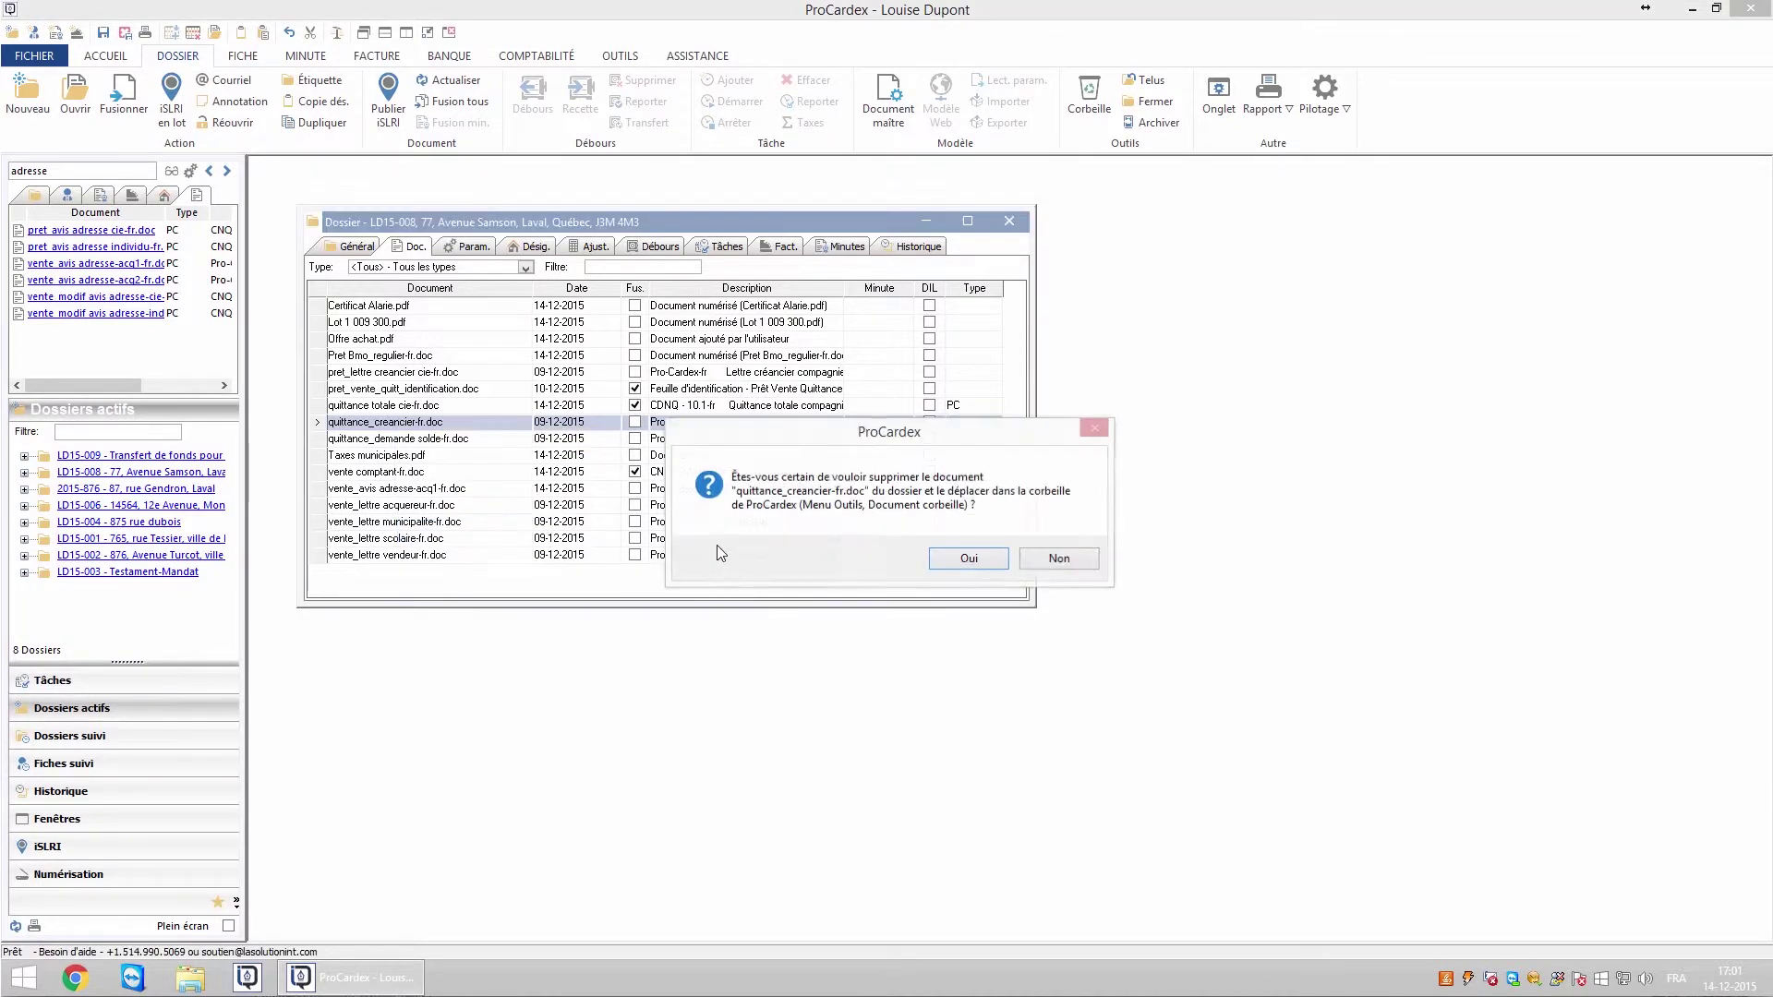
pyautogui.click(952, 565)
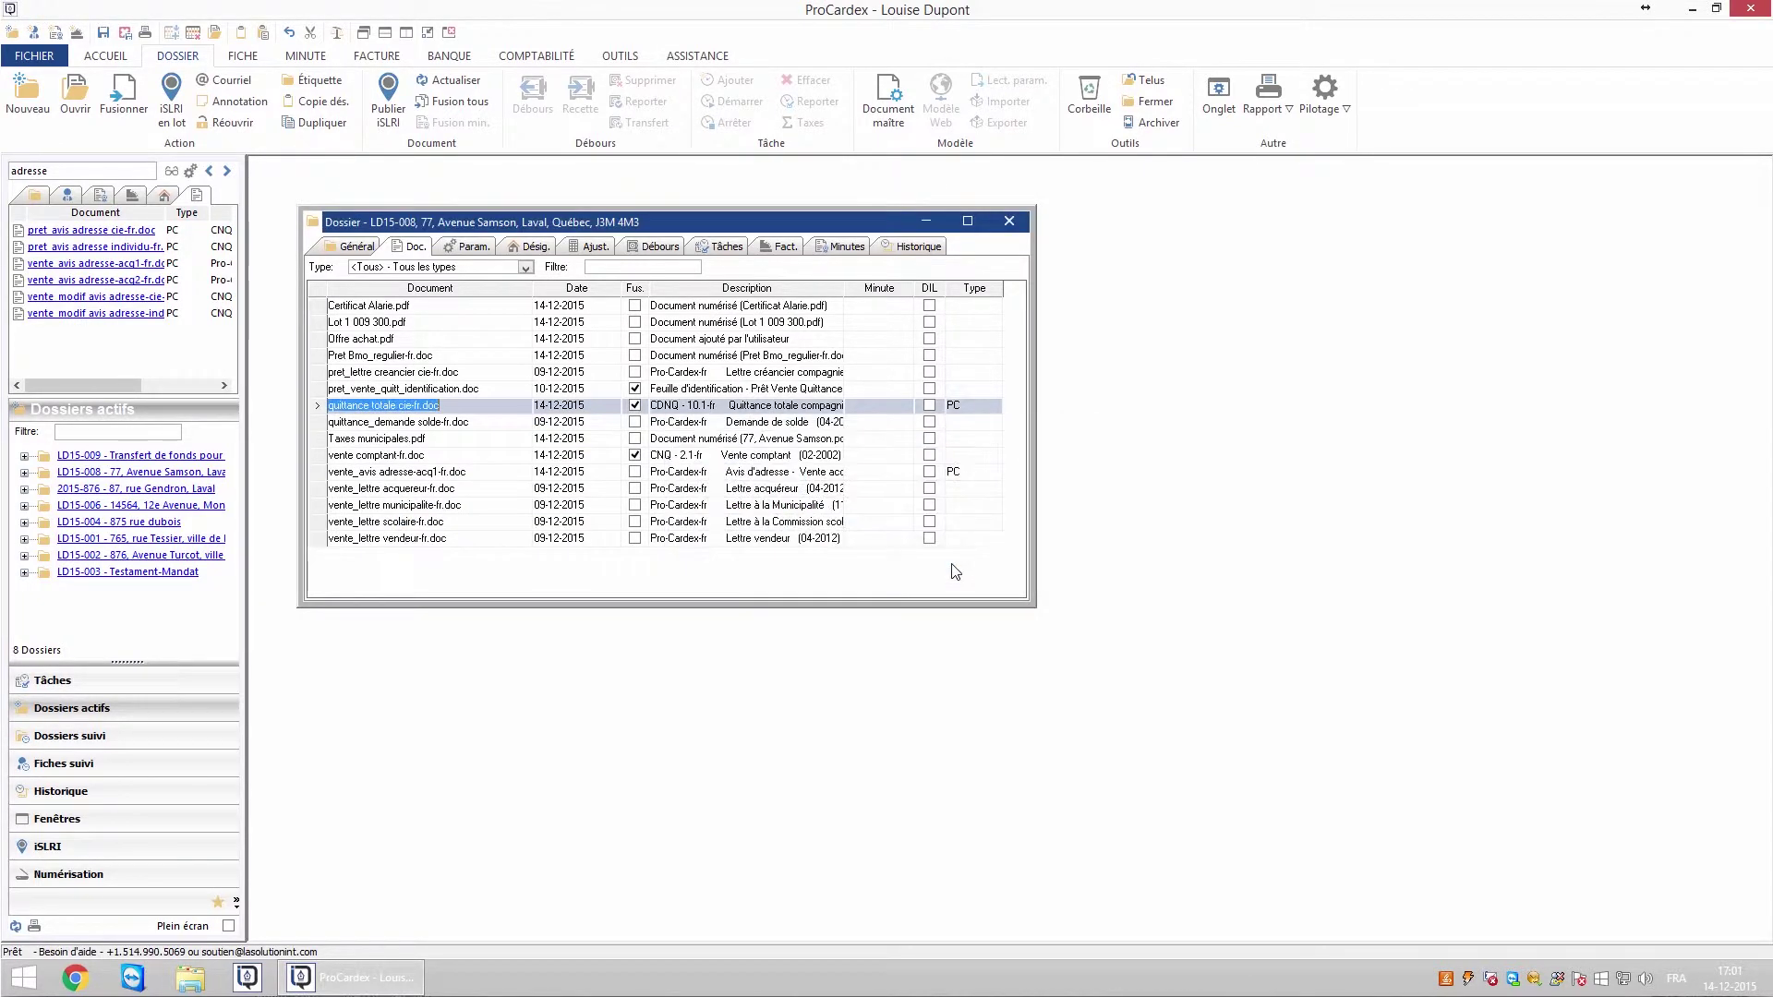
pyautogui.click(1009, 222)
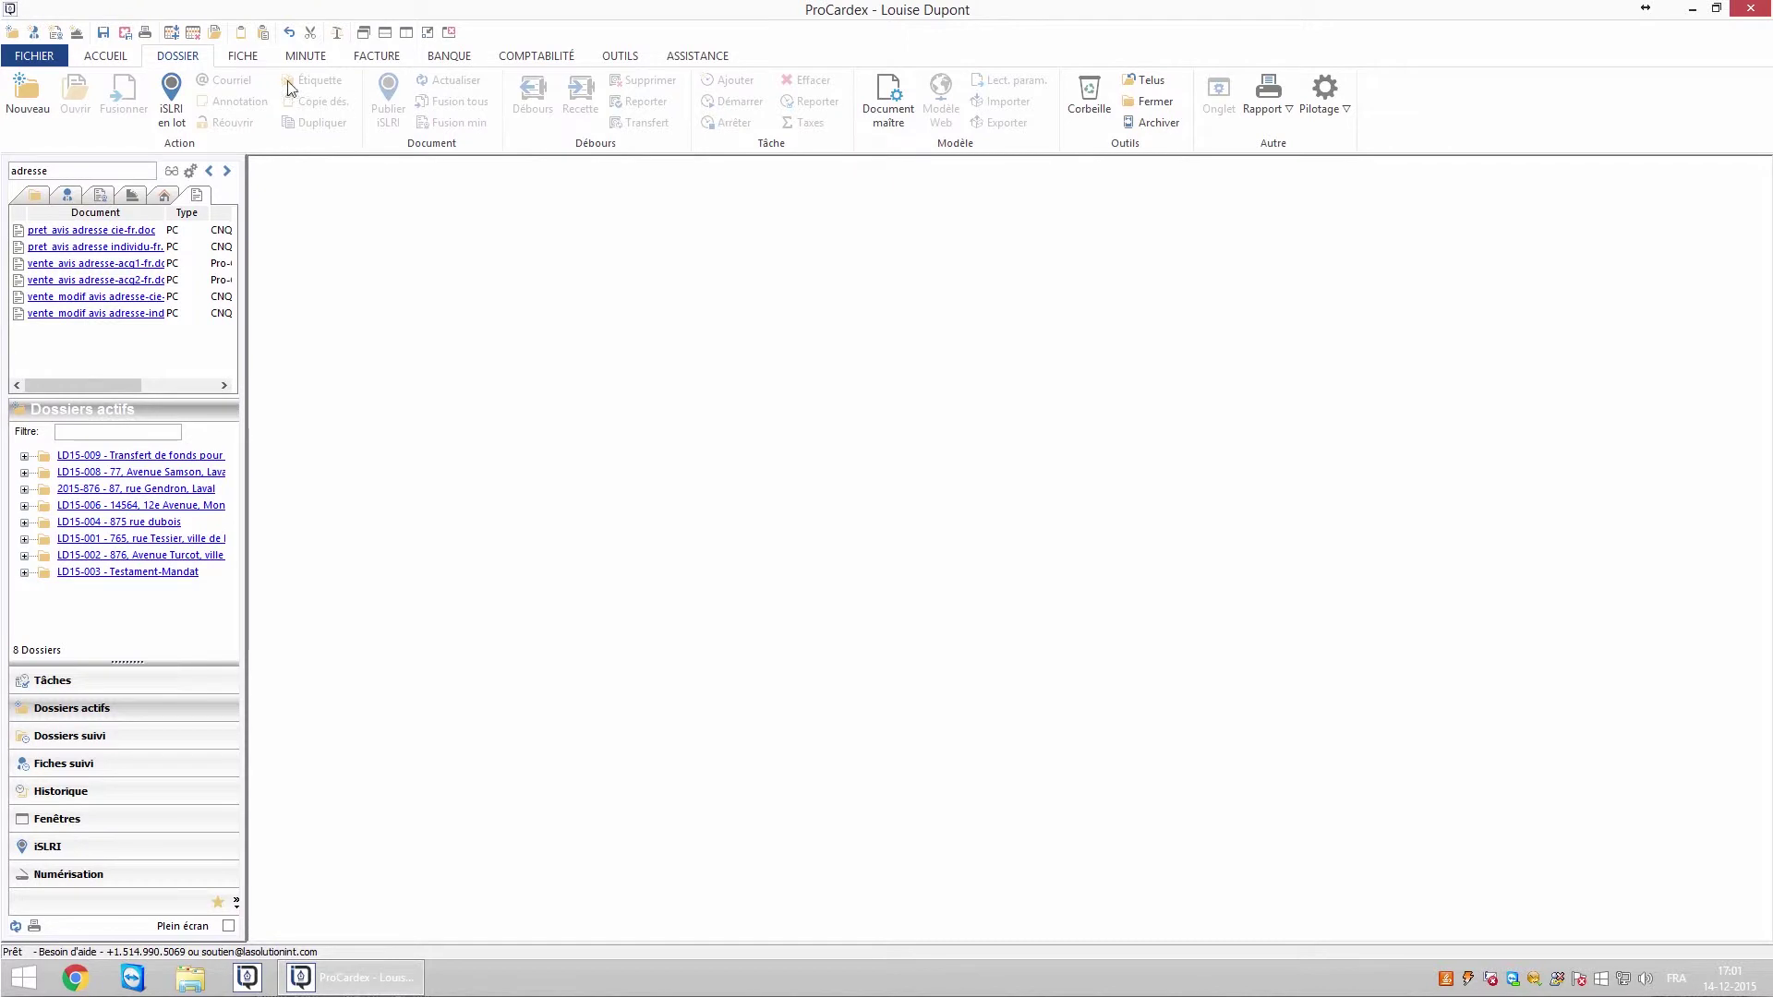
pyautogui.click(1092, 108)
pyautogui.click(850, 404)
pyautogui.click(850, 403)
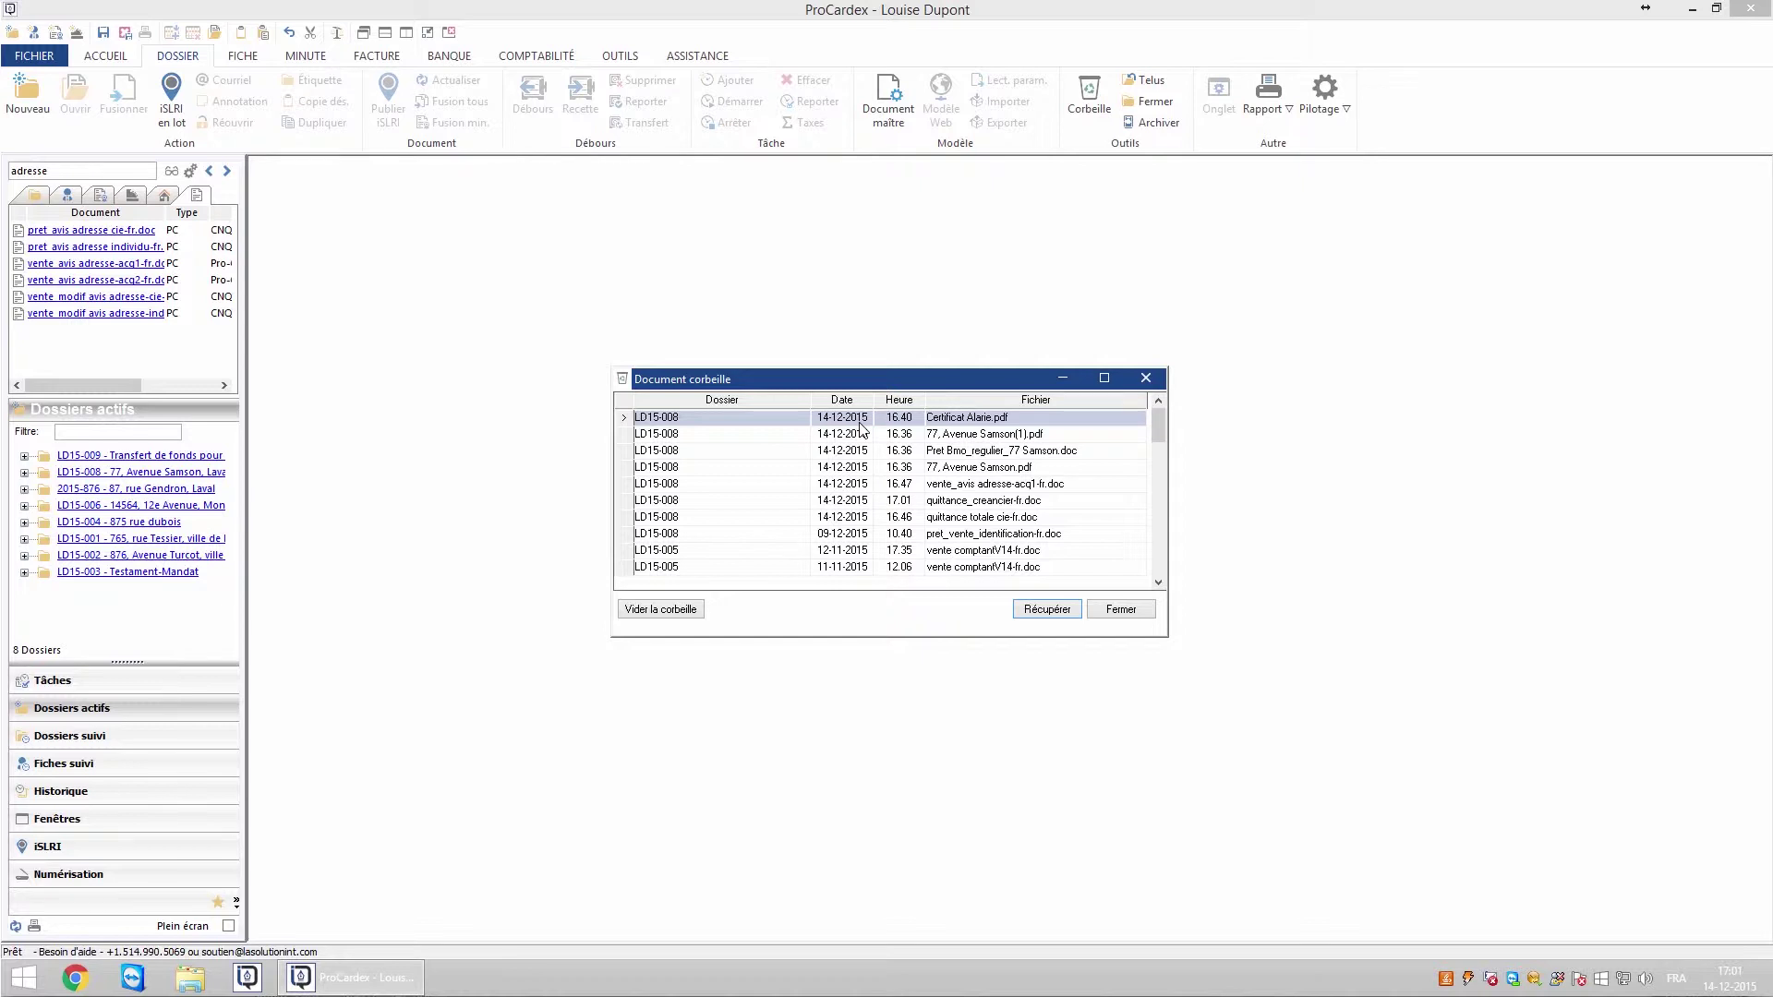
pyautogui.doubleClick(791, 417)
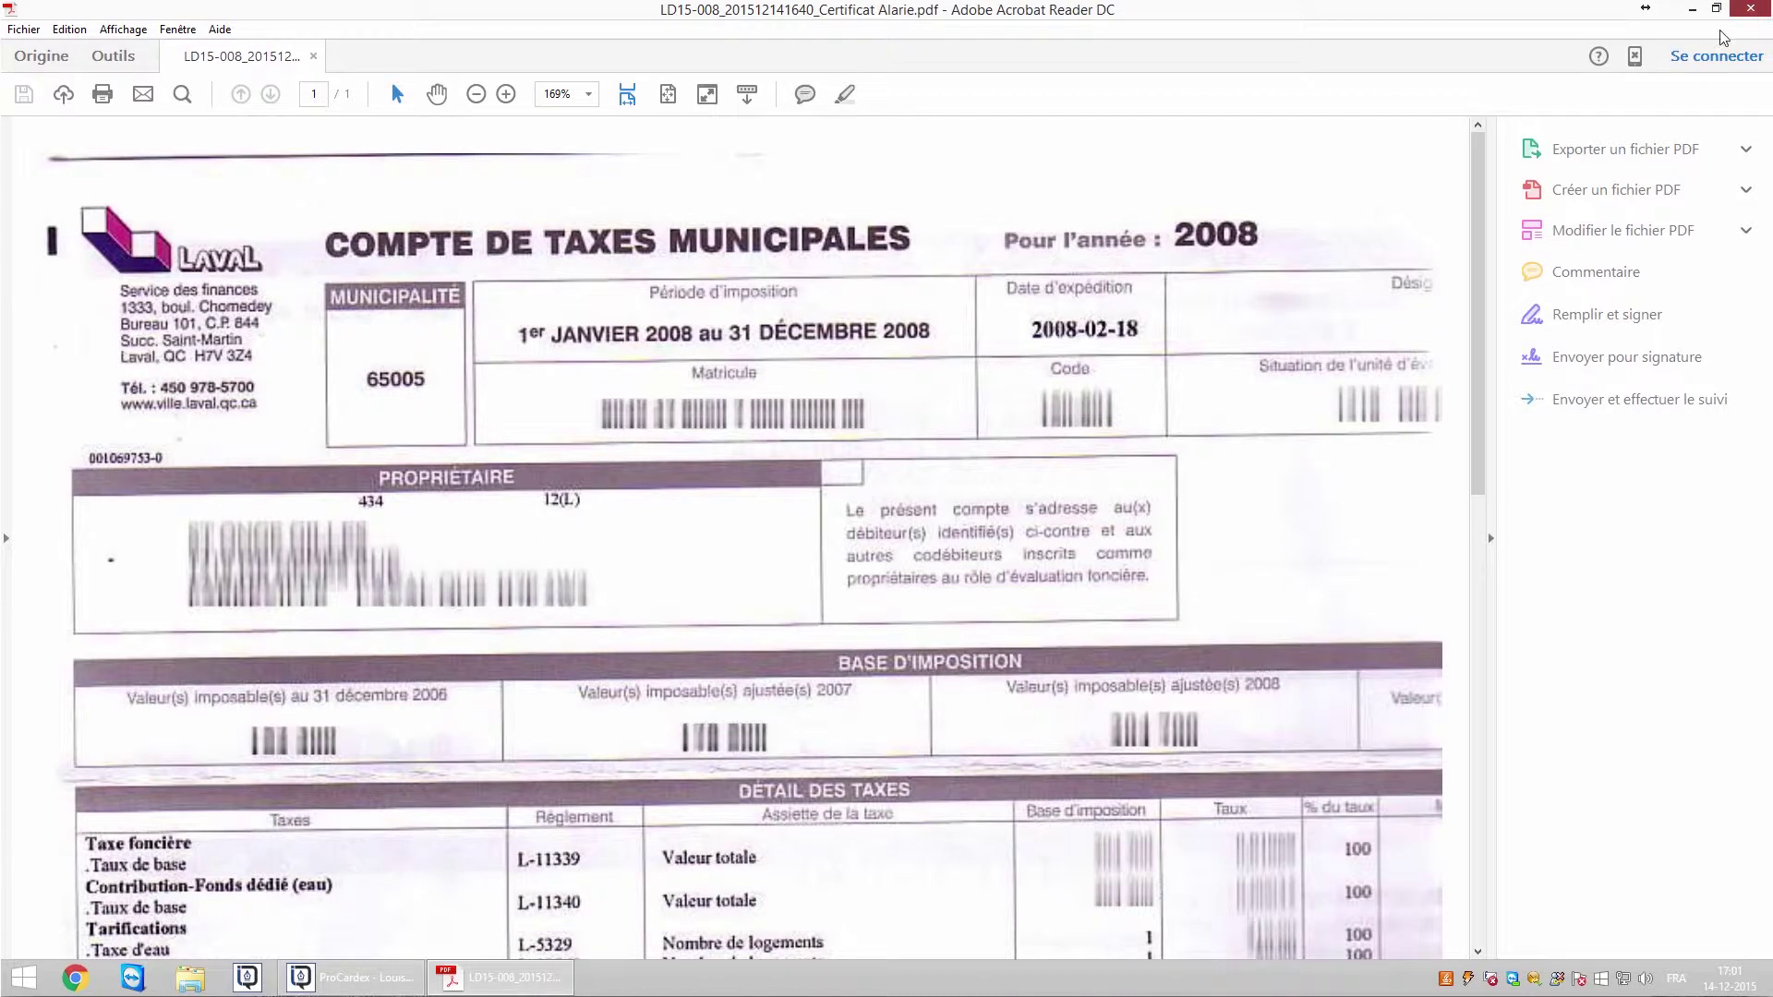
pyautogui.click(1750, 8)
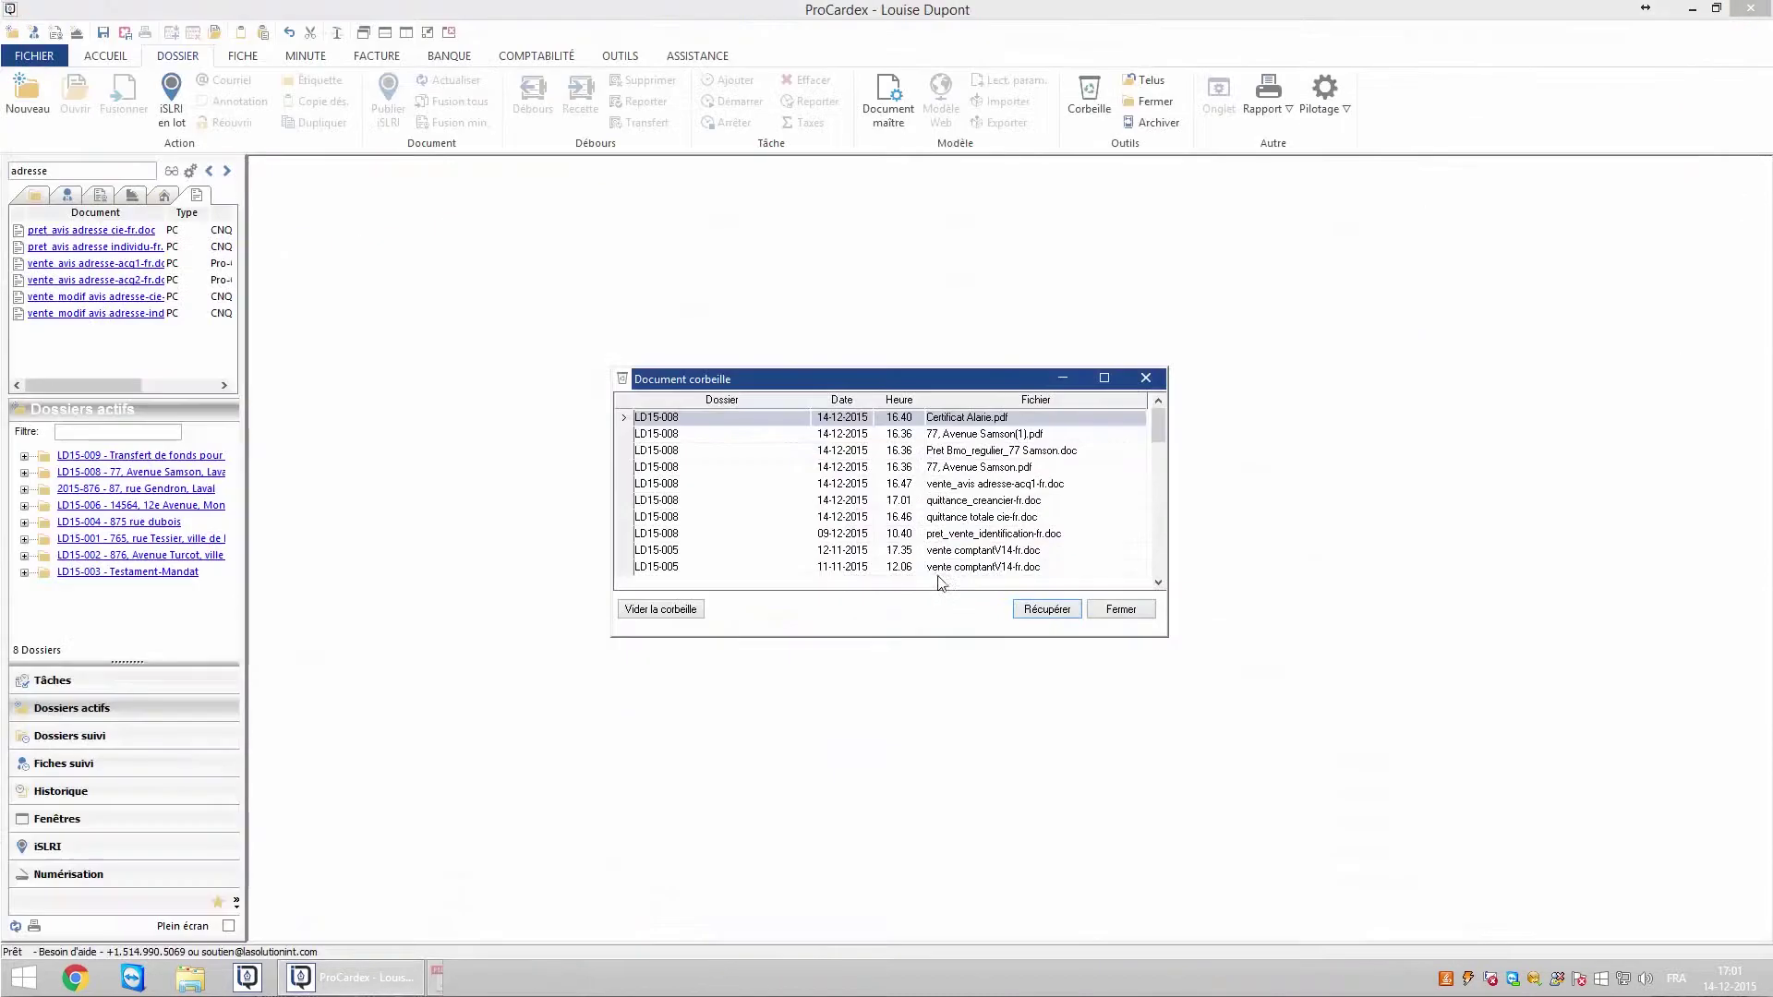
pyautogui.click(1046, 612)
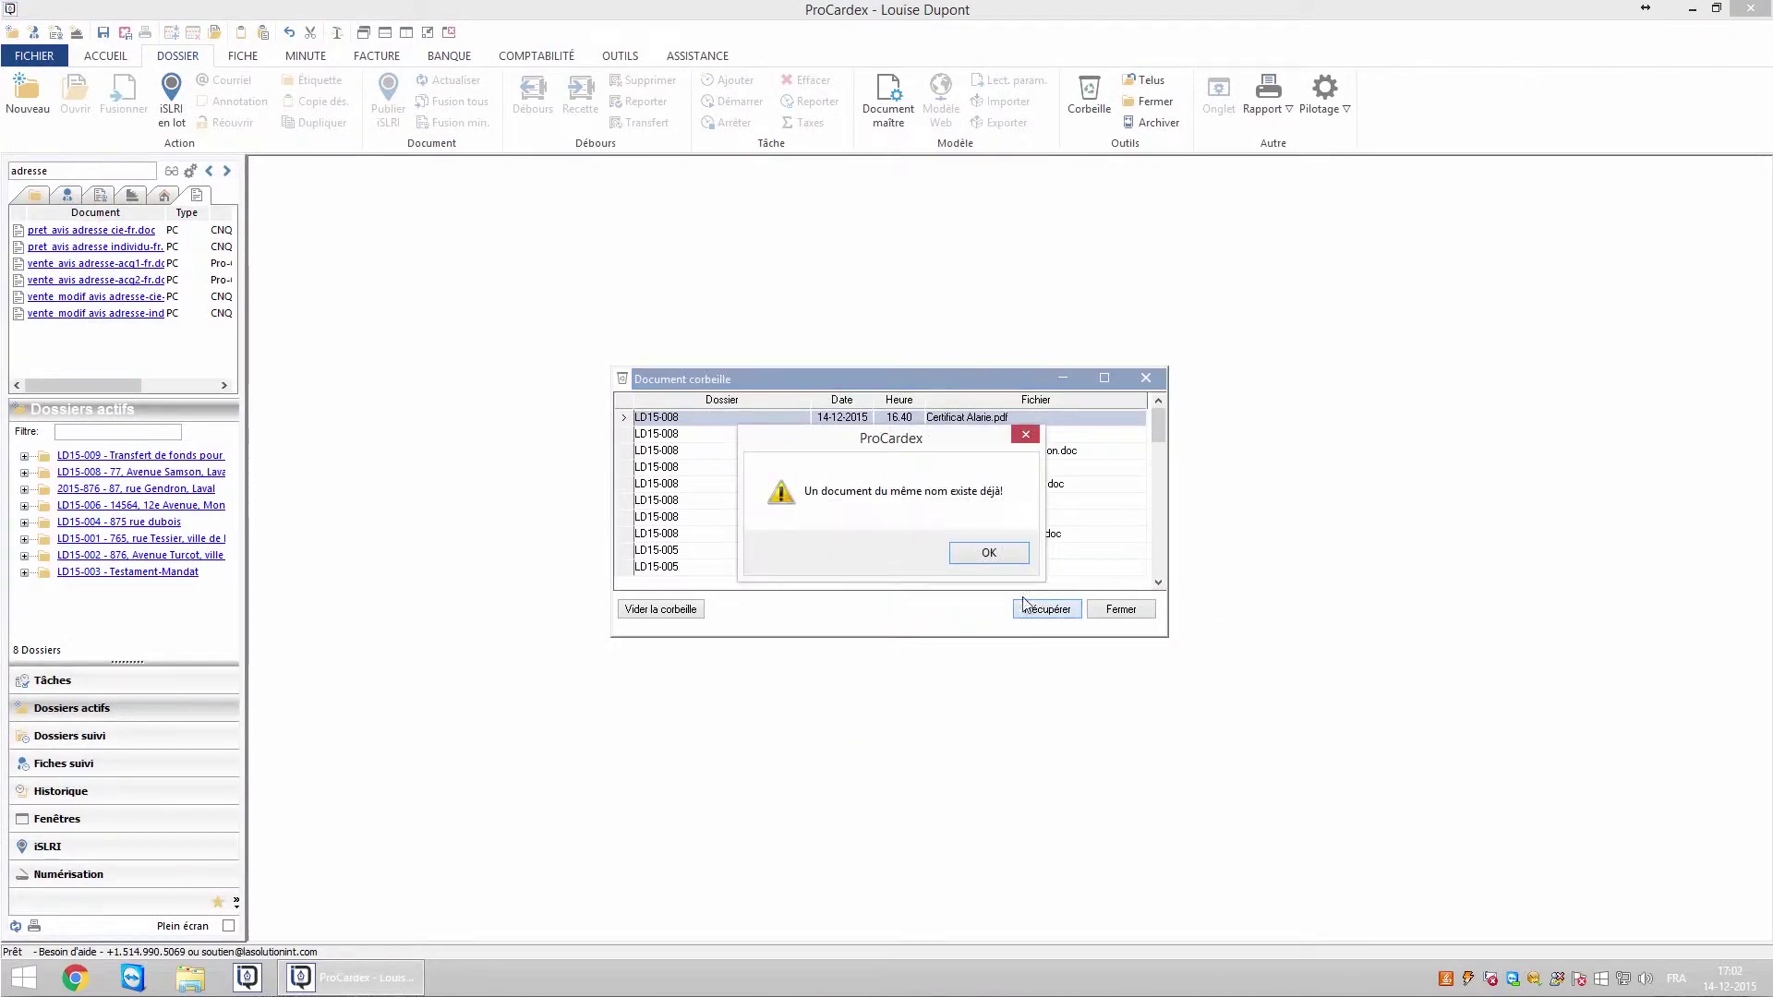
pyautogui.click(990, 556)
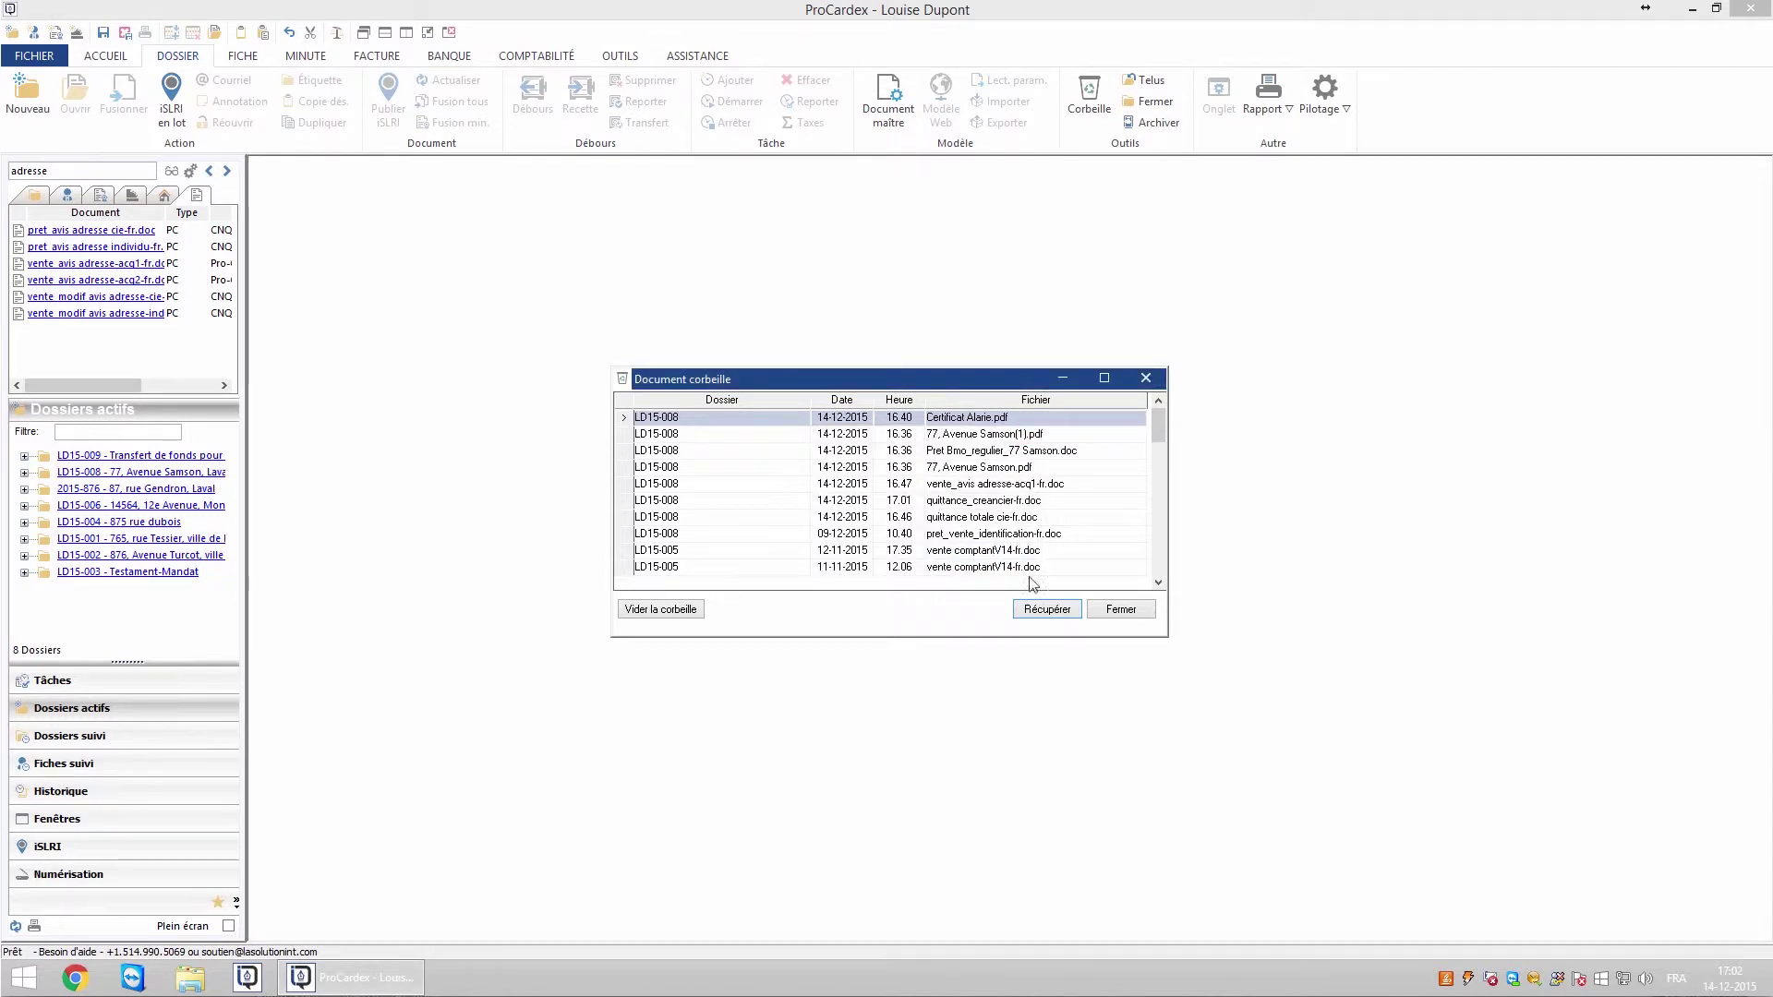
pyautogui.click(1116, 613)
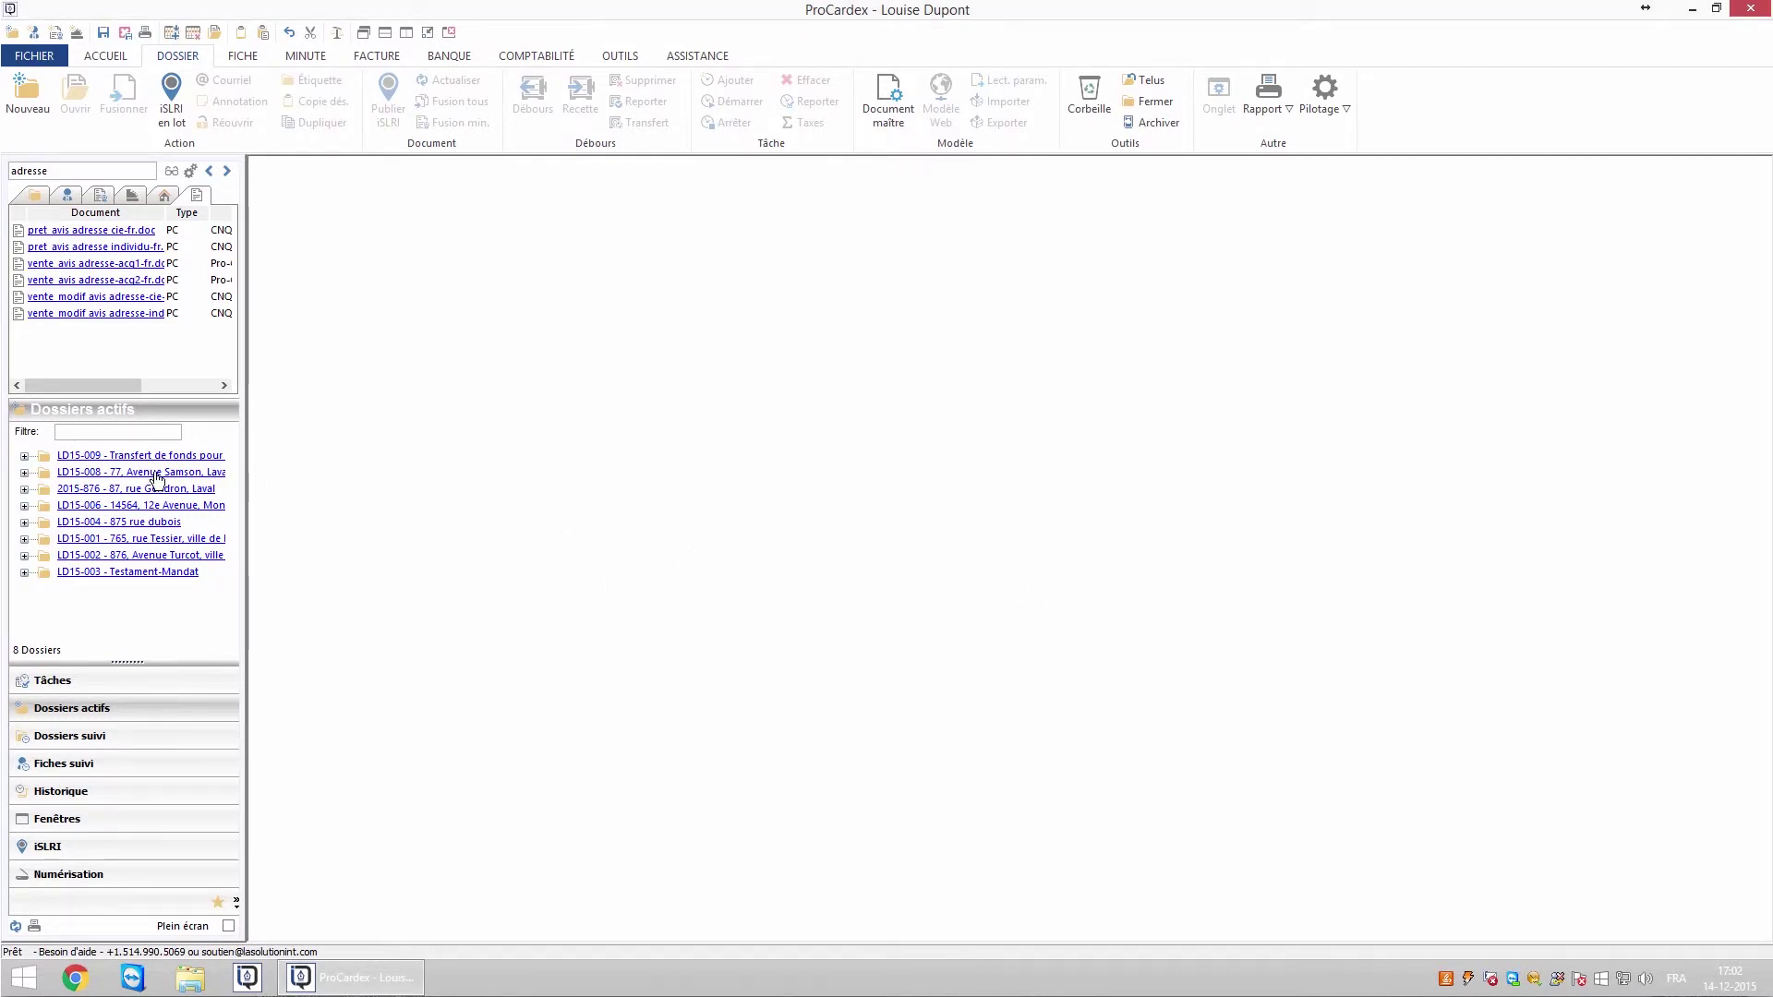
pyautogui.click(198, 457)
pyautogui.click(506, 343)
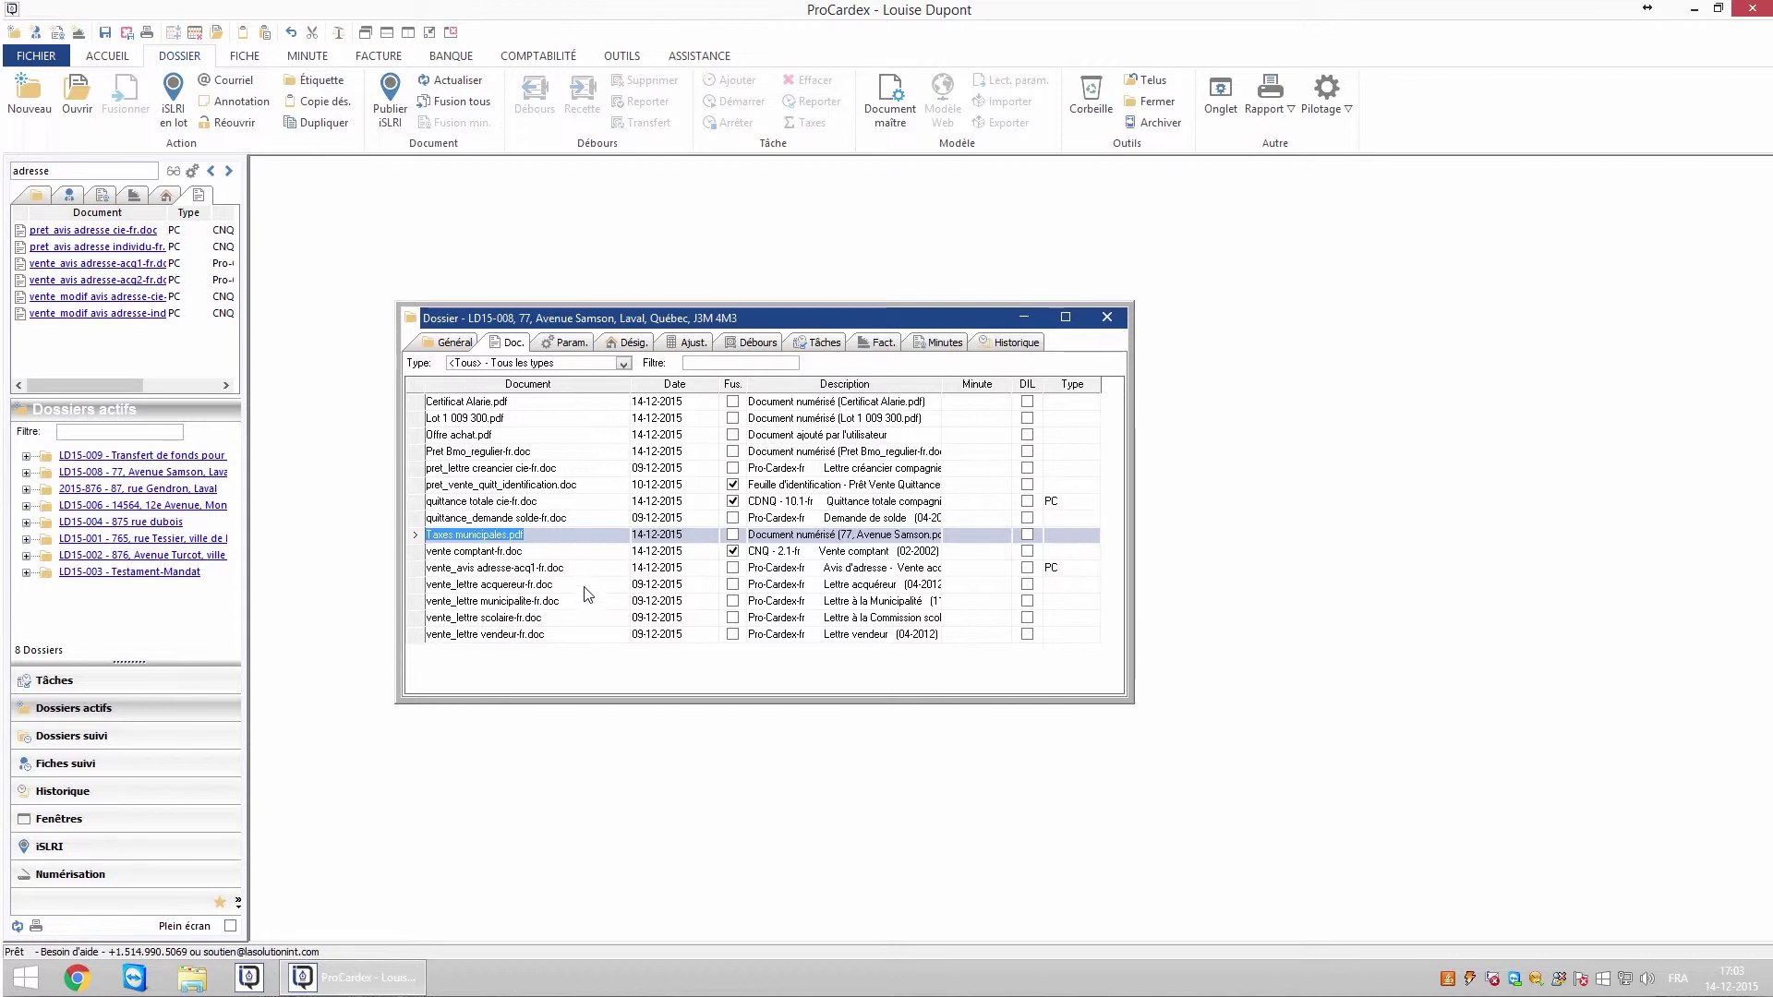
pyautogui.click(481, 538)
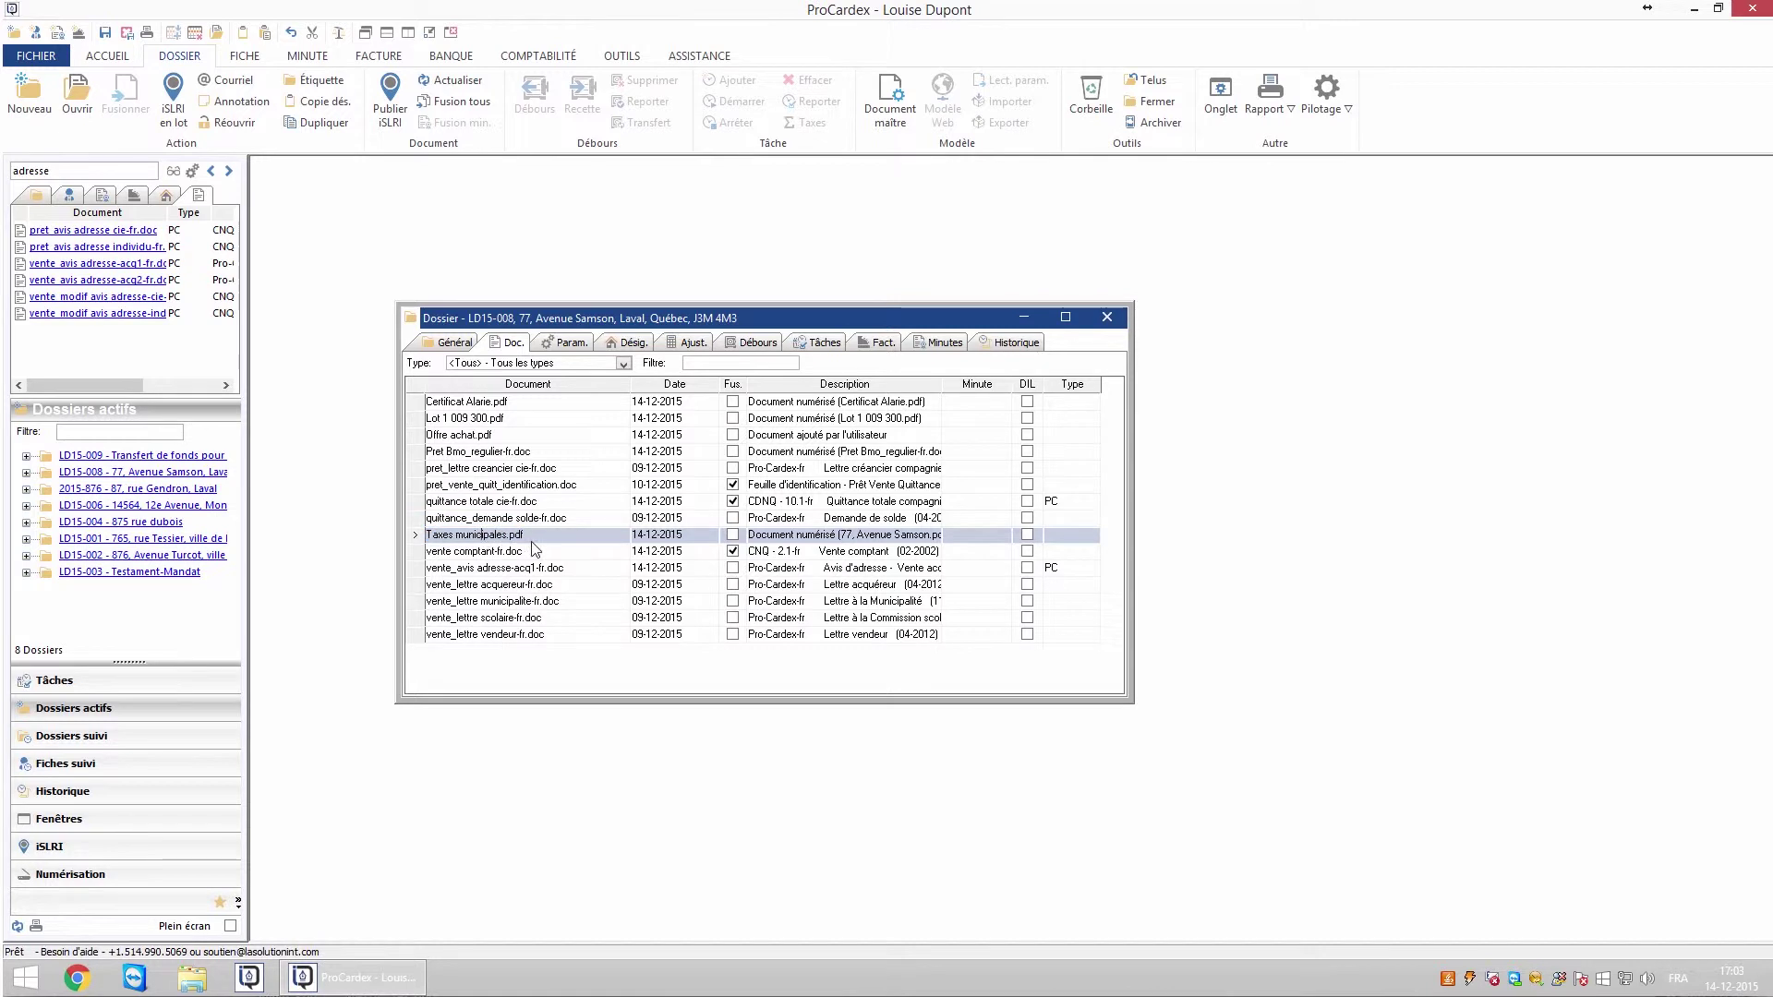
pyautogui.click(504, 535)
pyautogui.write('Alarie')
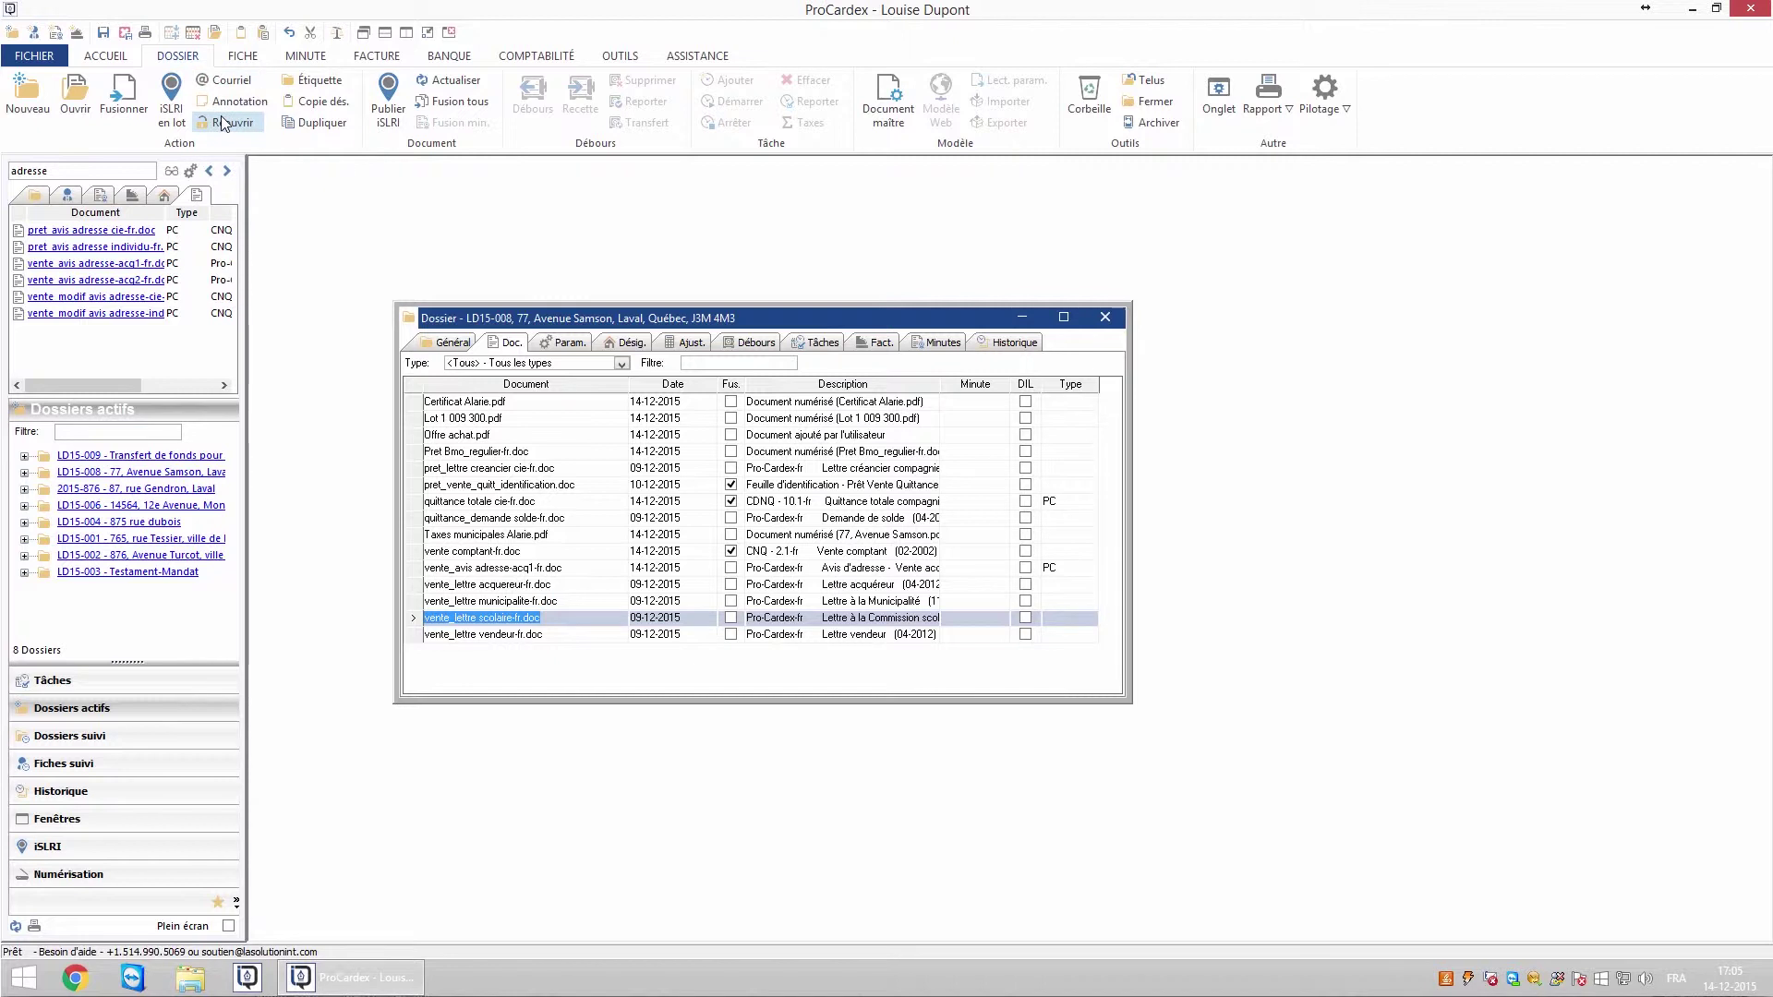
# - Duplicate vente_lettre scolaire-fr.doc and set the vendeur, scolaire, municipalité and acquéreur letters to type Let - Lettre
pyautogui.click(329, 123)
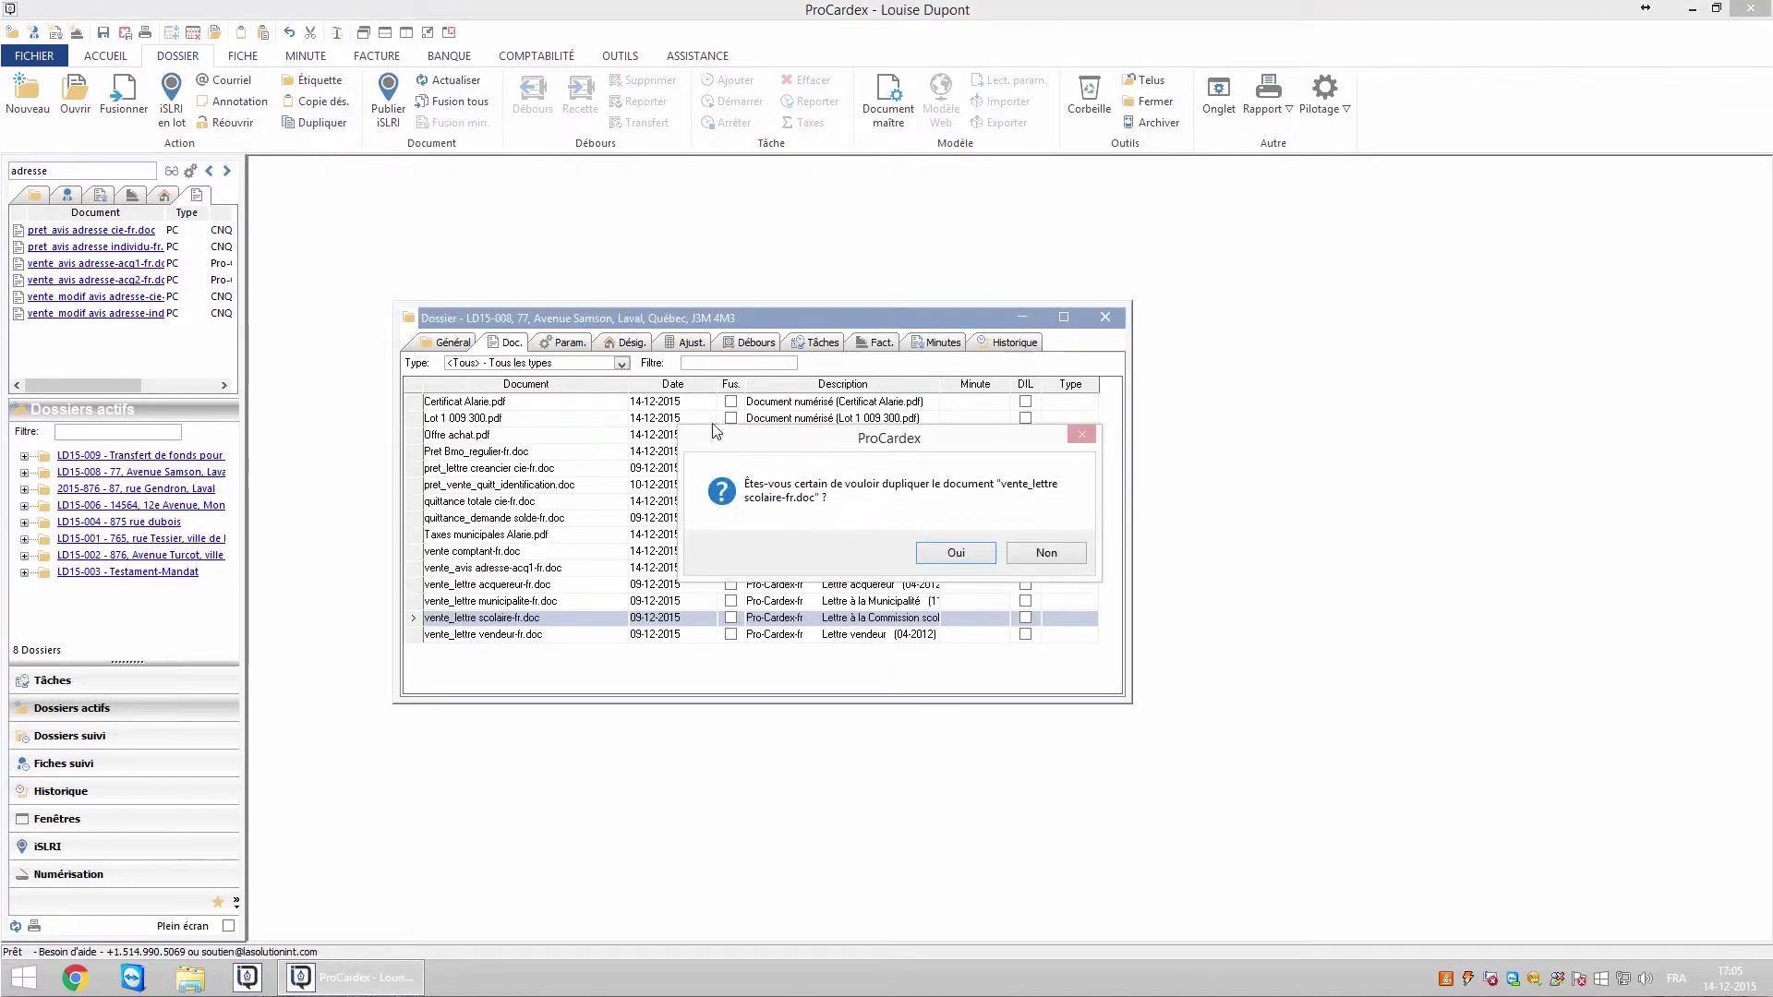
pyautogui.click(956, 553)
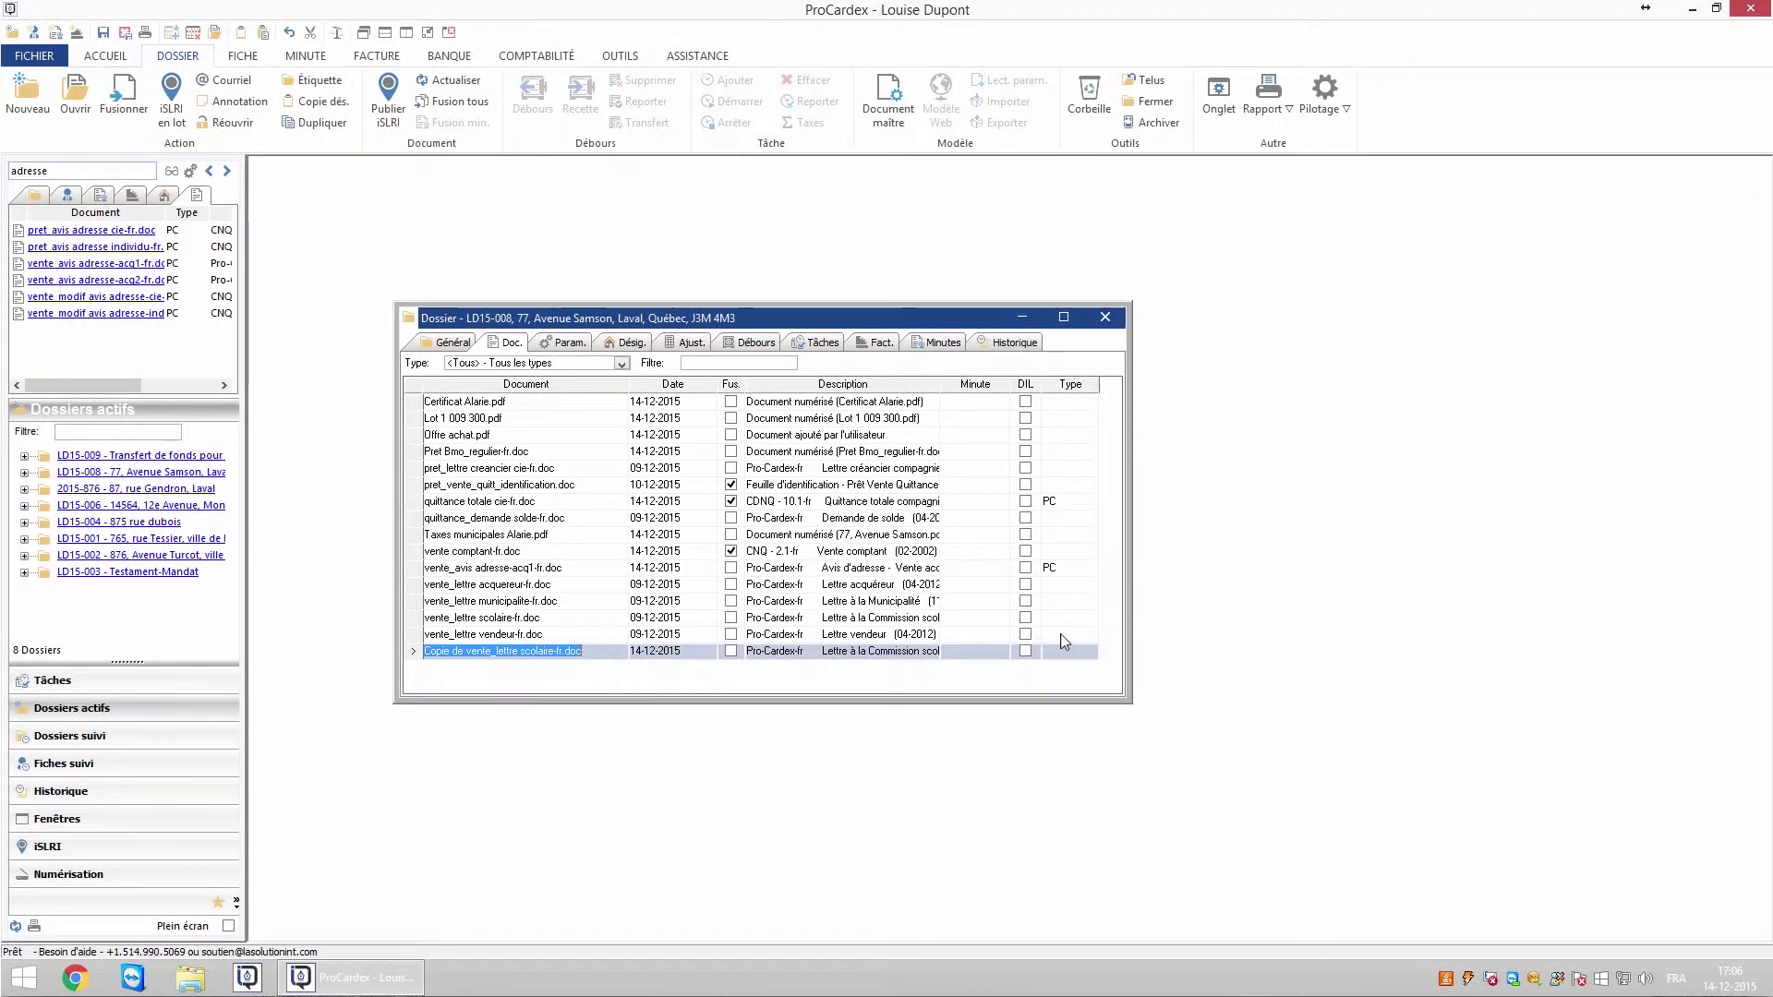
pyautogui.click(1064, 637)
pyautogui.press('l')
pyautogui.click(1074, 728)
pyautogui.click(1062, 621)
pyautogui.press('l')
pyautogui.click(1074, 712)
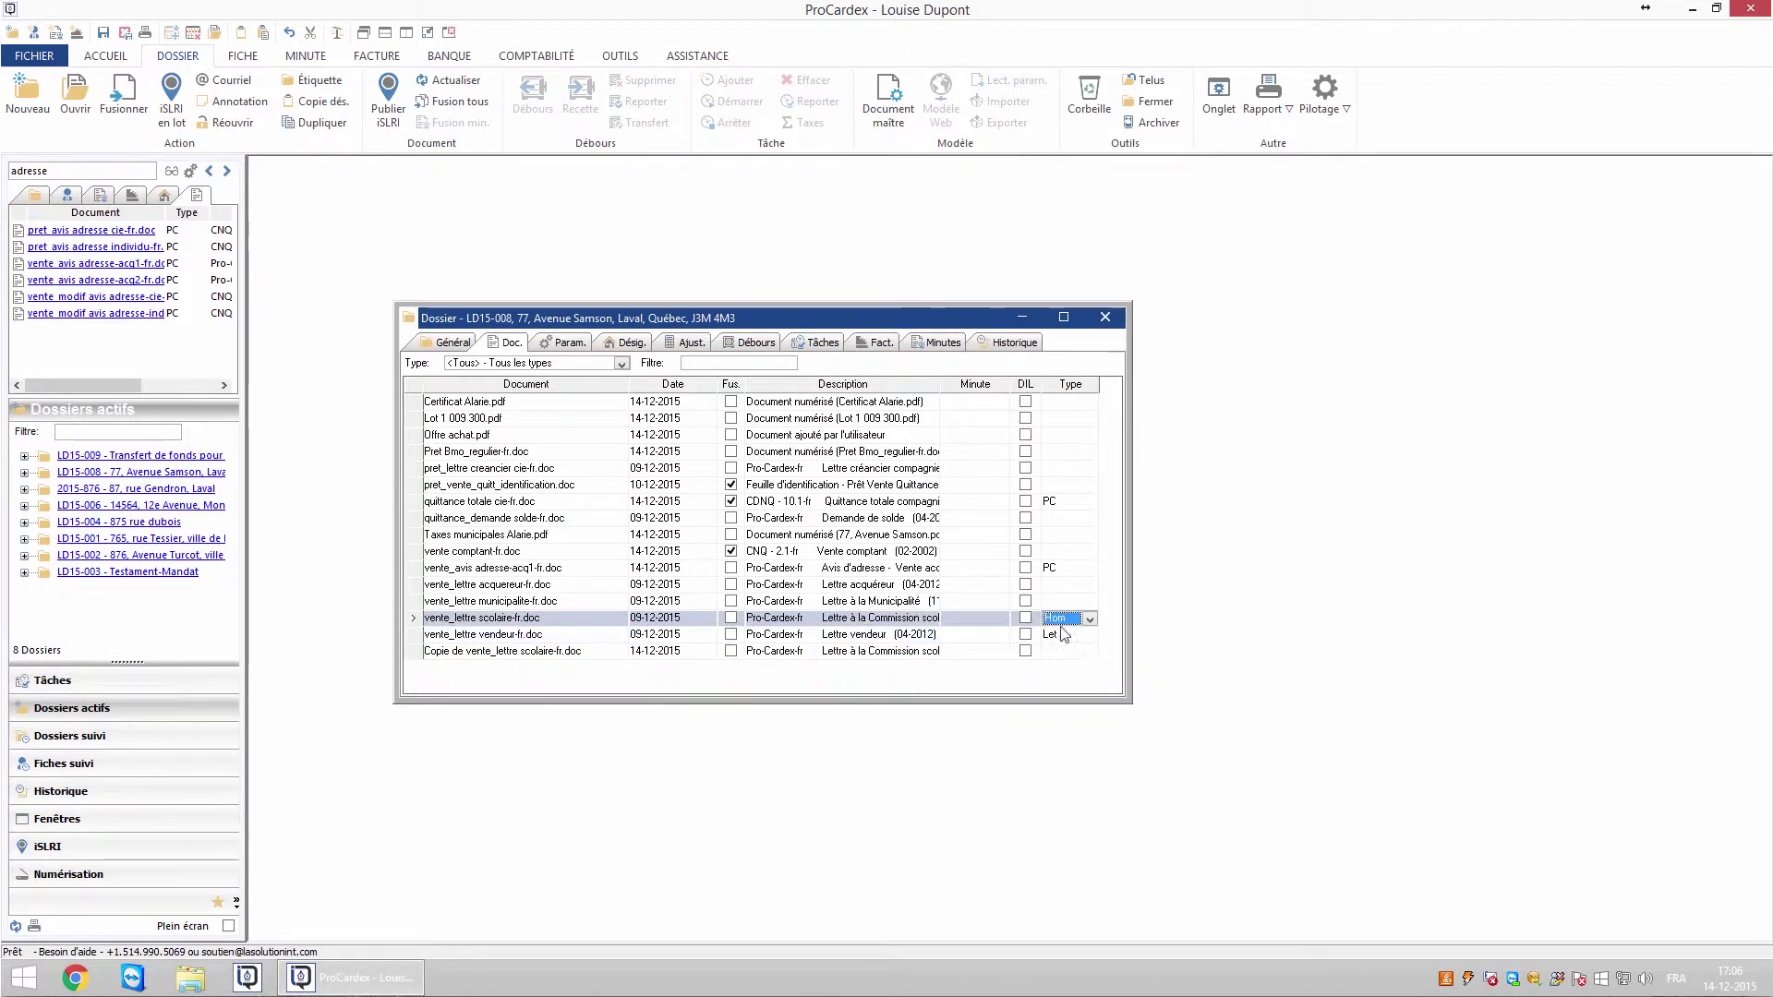
pyautogui.click(1062, 605)
pyautogui.press('l')
pyautogui.click(1071, 696)
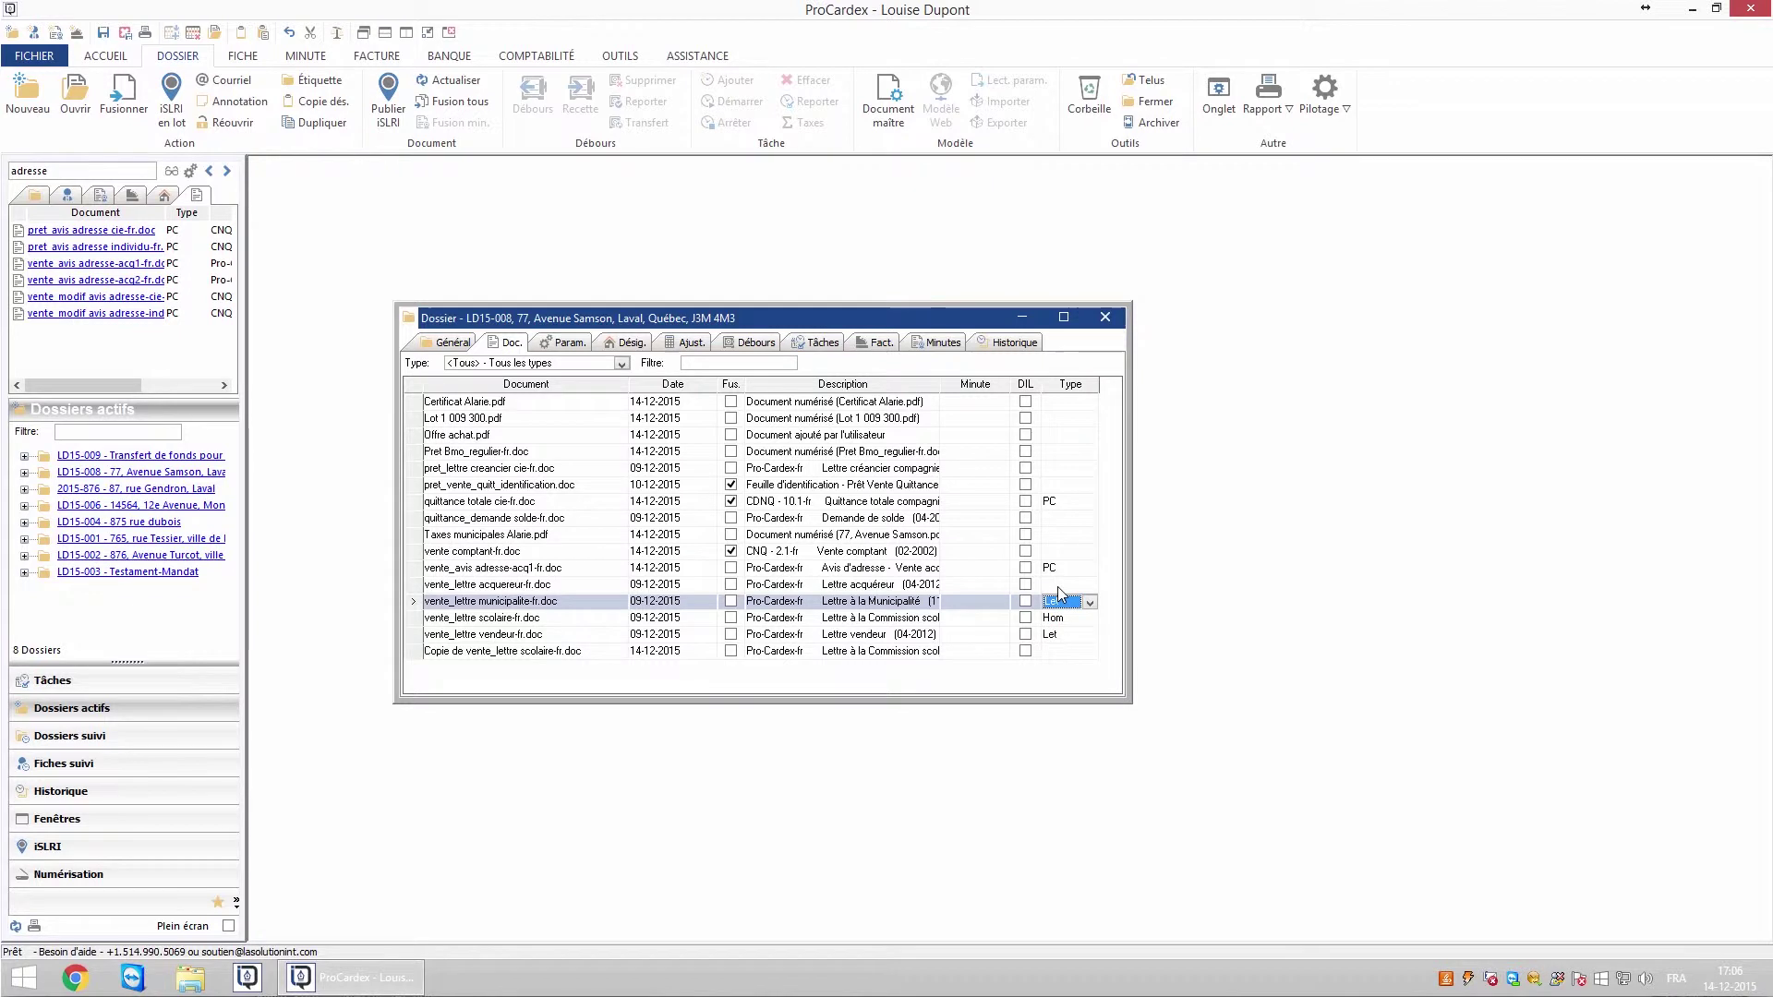
pyautogui.click(1062, 587)
pyautogui.press('l')
pyautogui.click(1078, 681)
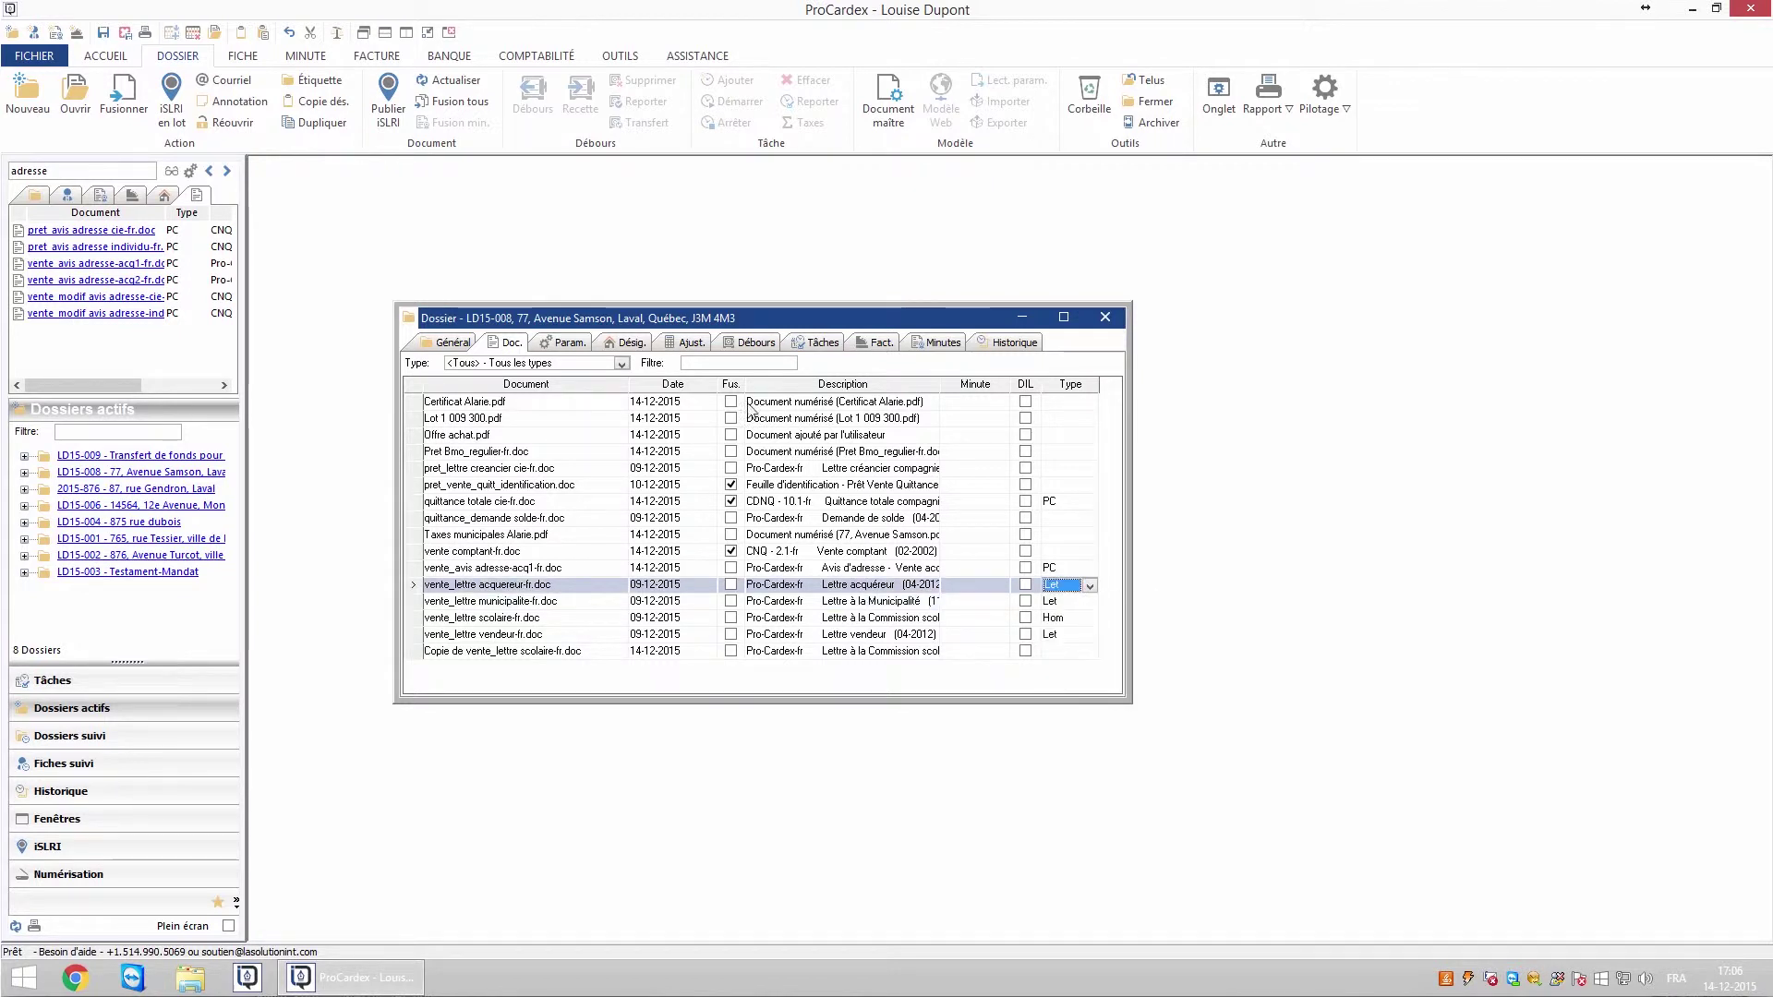
# - Filter the document list to type Let - Lettre and enter 'comptant' as the name filter
pyautogui.click(624, 365)
pyautogui.moveTo(620, 393)
pyautogui.mouseDown()
pyautogui.moveTo(620, 434)
pyautogui.moveTo(621, 416)
pyautogui.mouseUp()
pyautogui.click(522, 391)
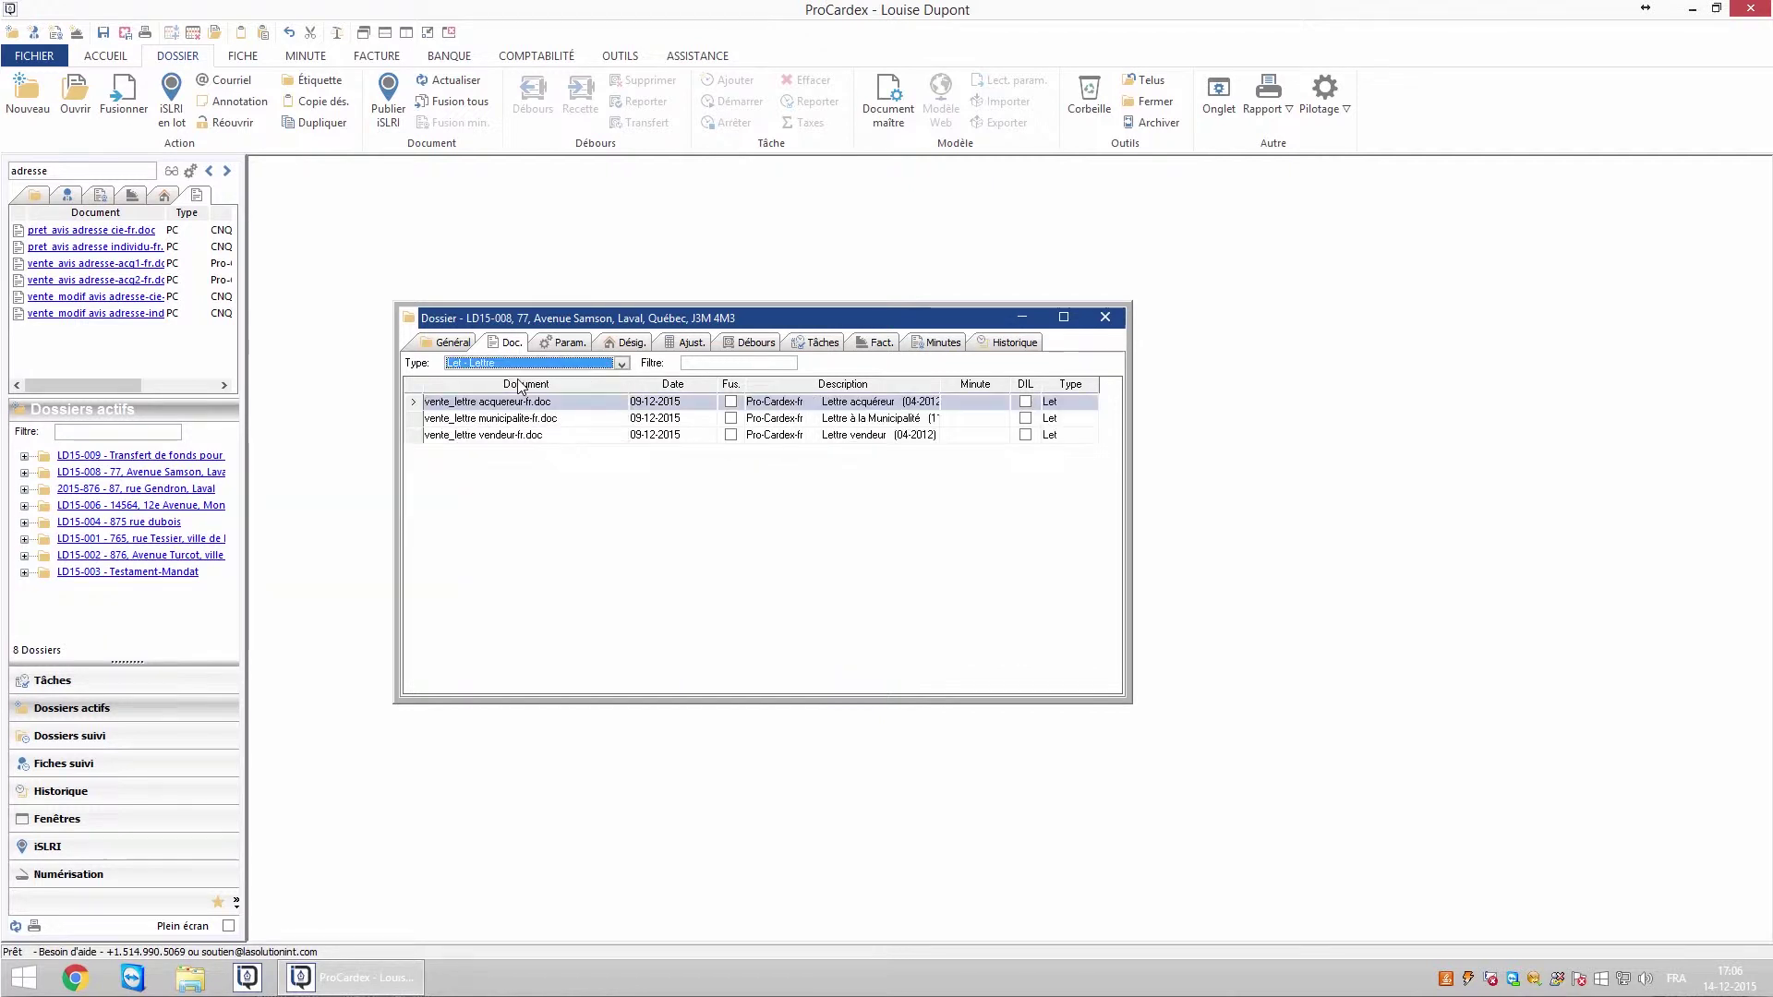
pyautogui.click(718, 366)
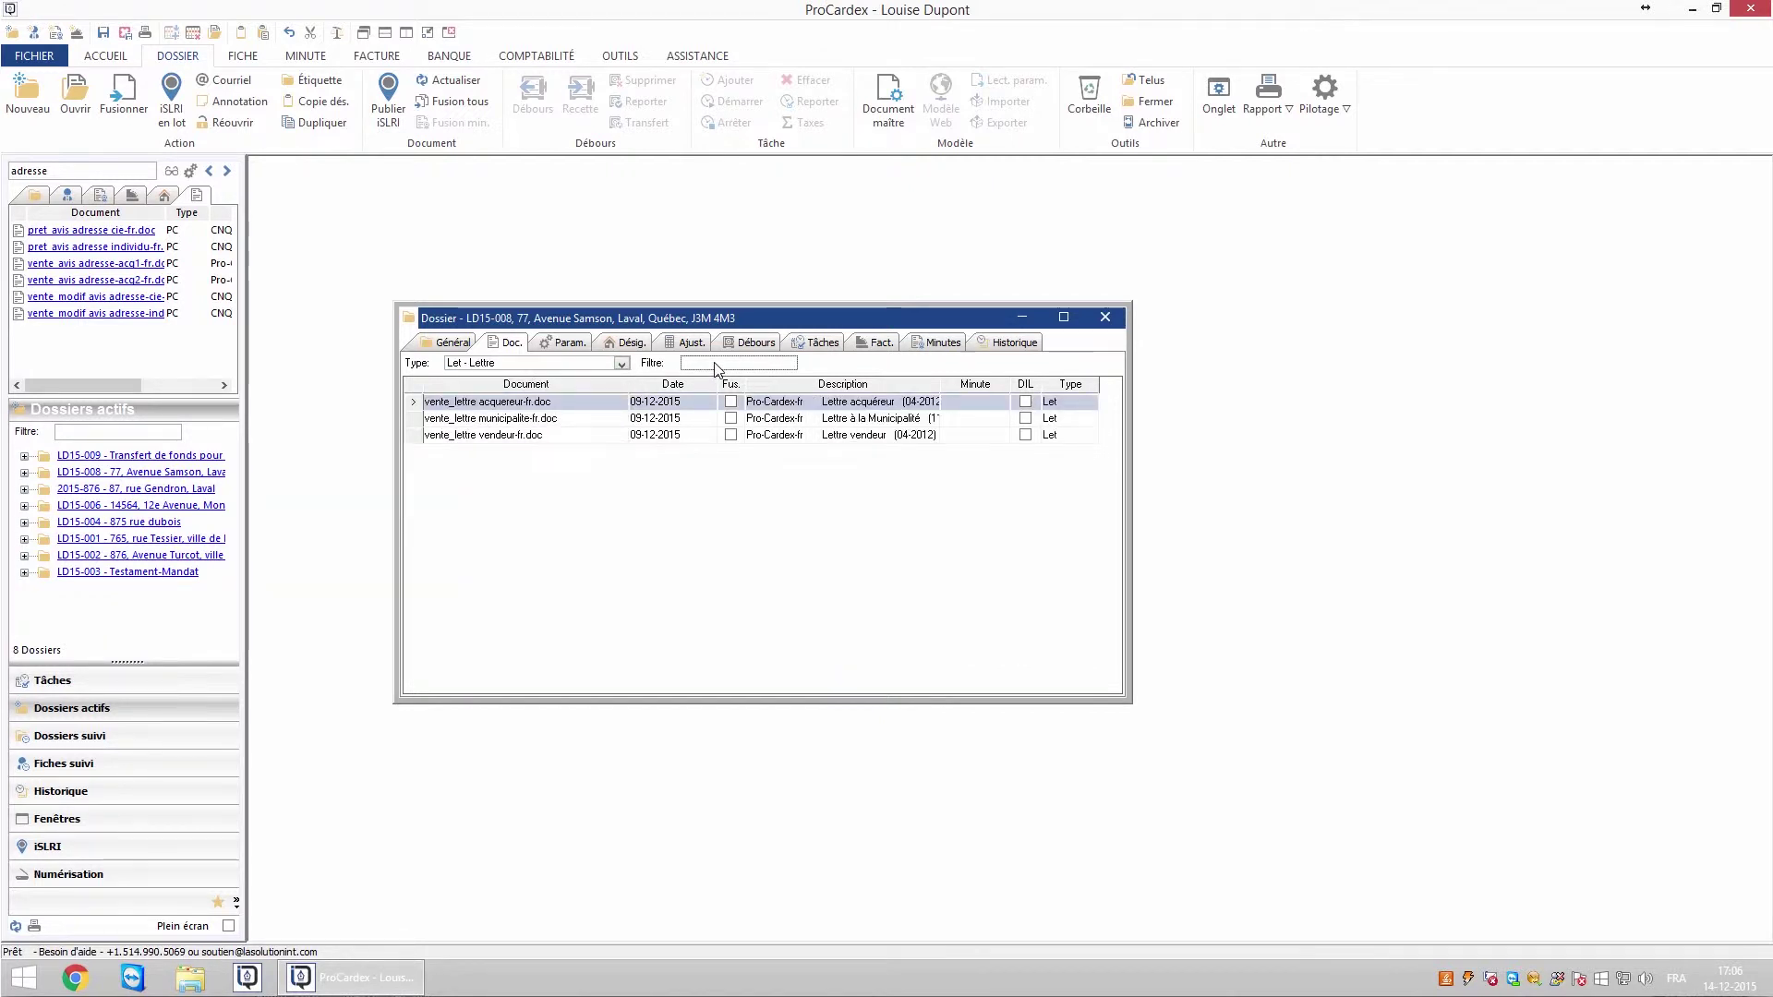
pyautogui.write('comptant-fr.doc')
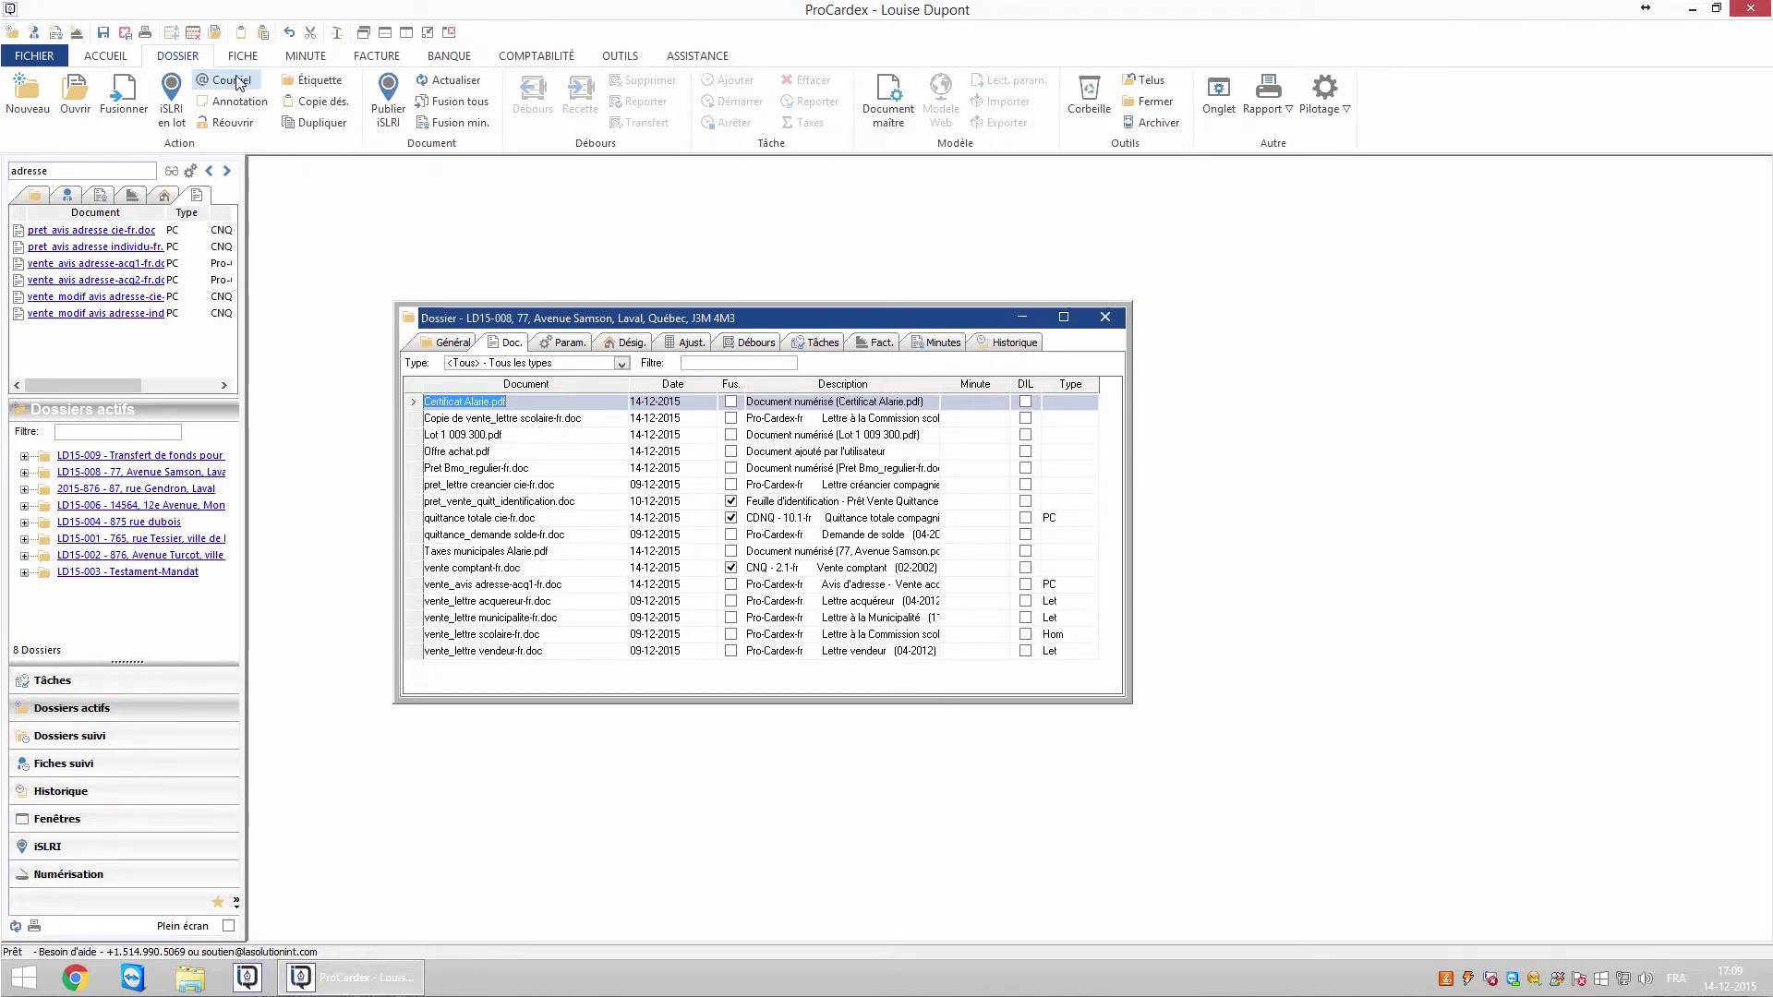
# - Address a new e-mail to Vendeur1 with the notary in Cc, subject 'Document pour les taxes', and paste in the message
pyautogui.click(765, 431)
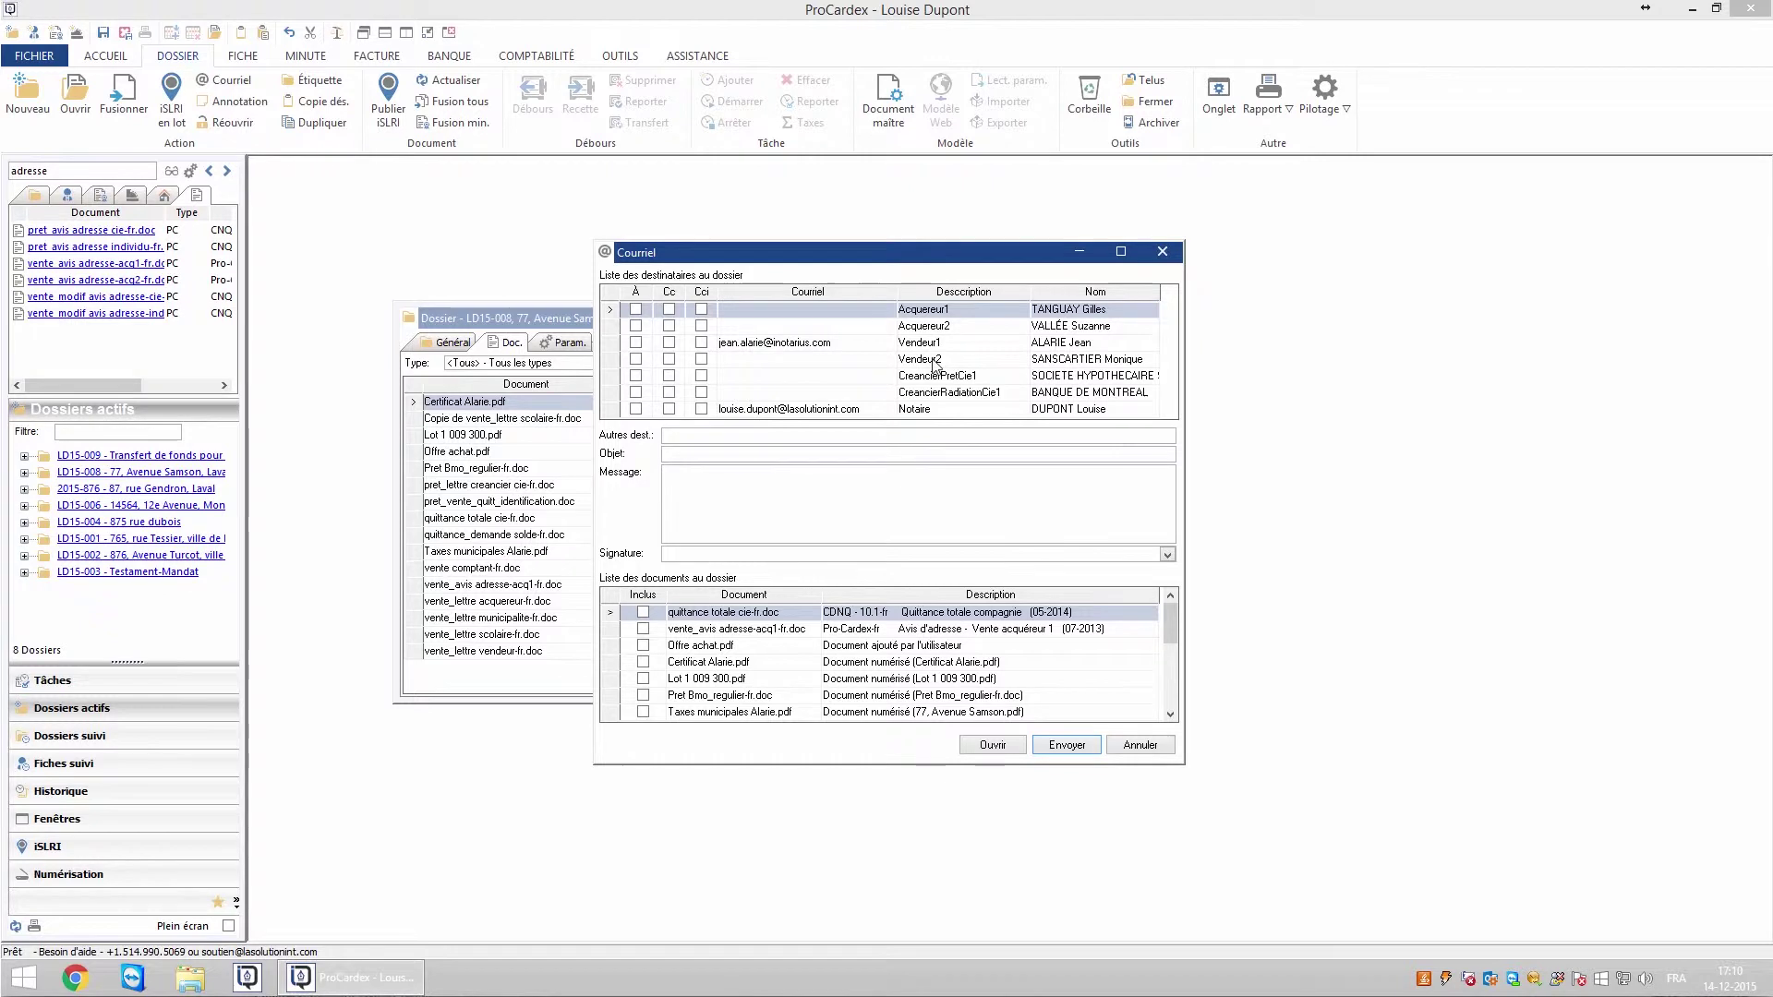
pyautogui.click(636, 344)
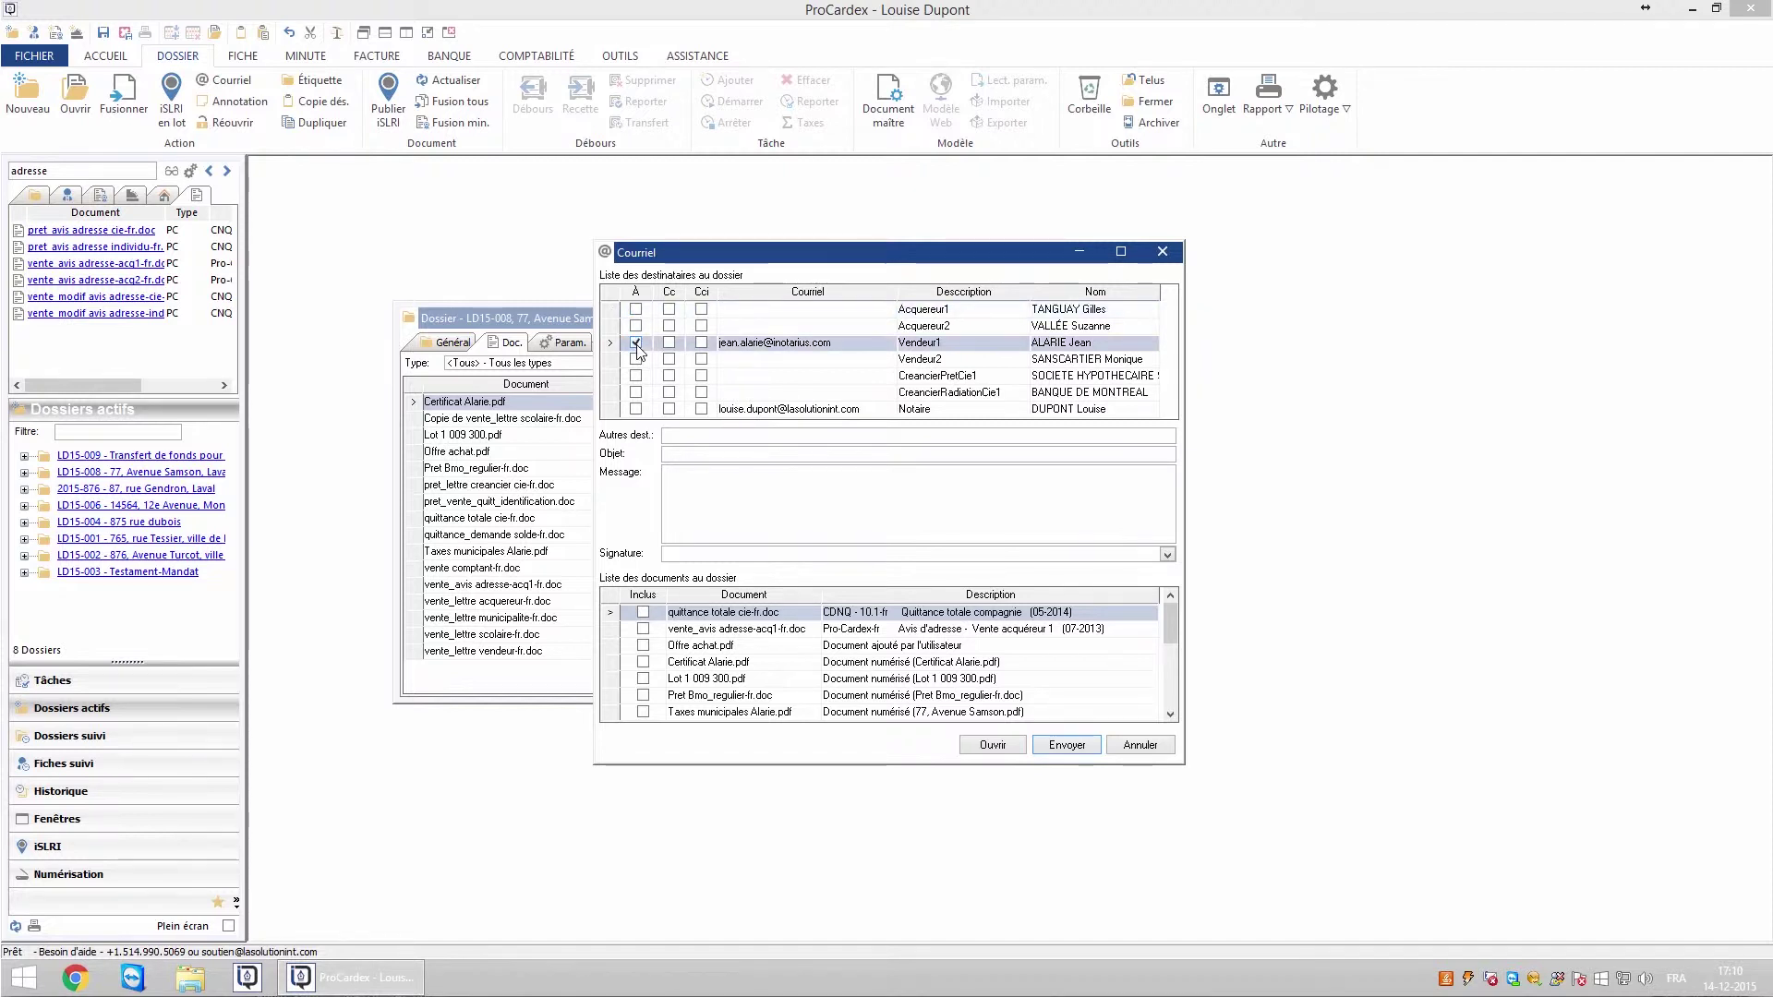
pyautogui.click(670, 410)
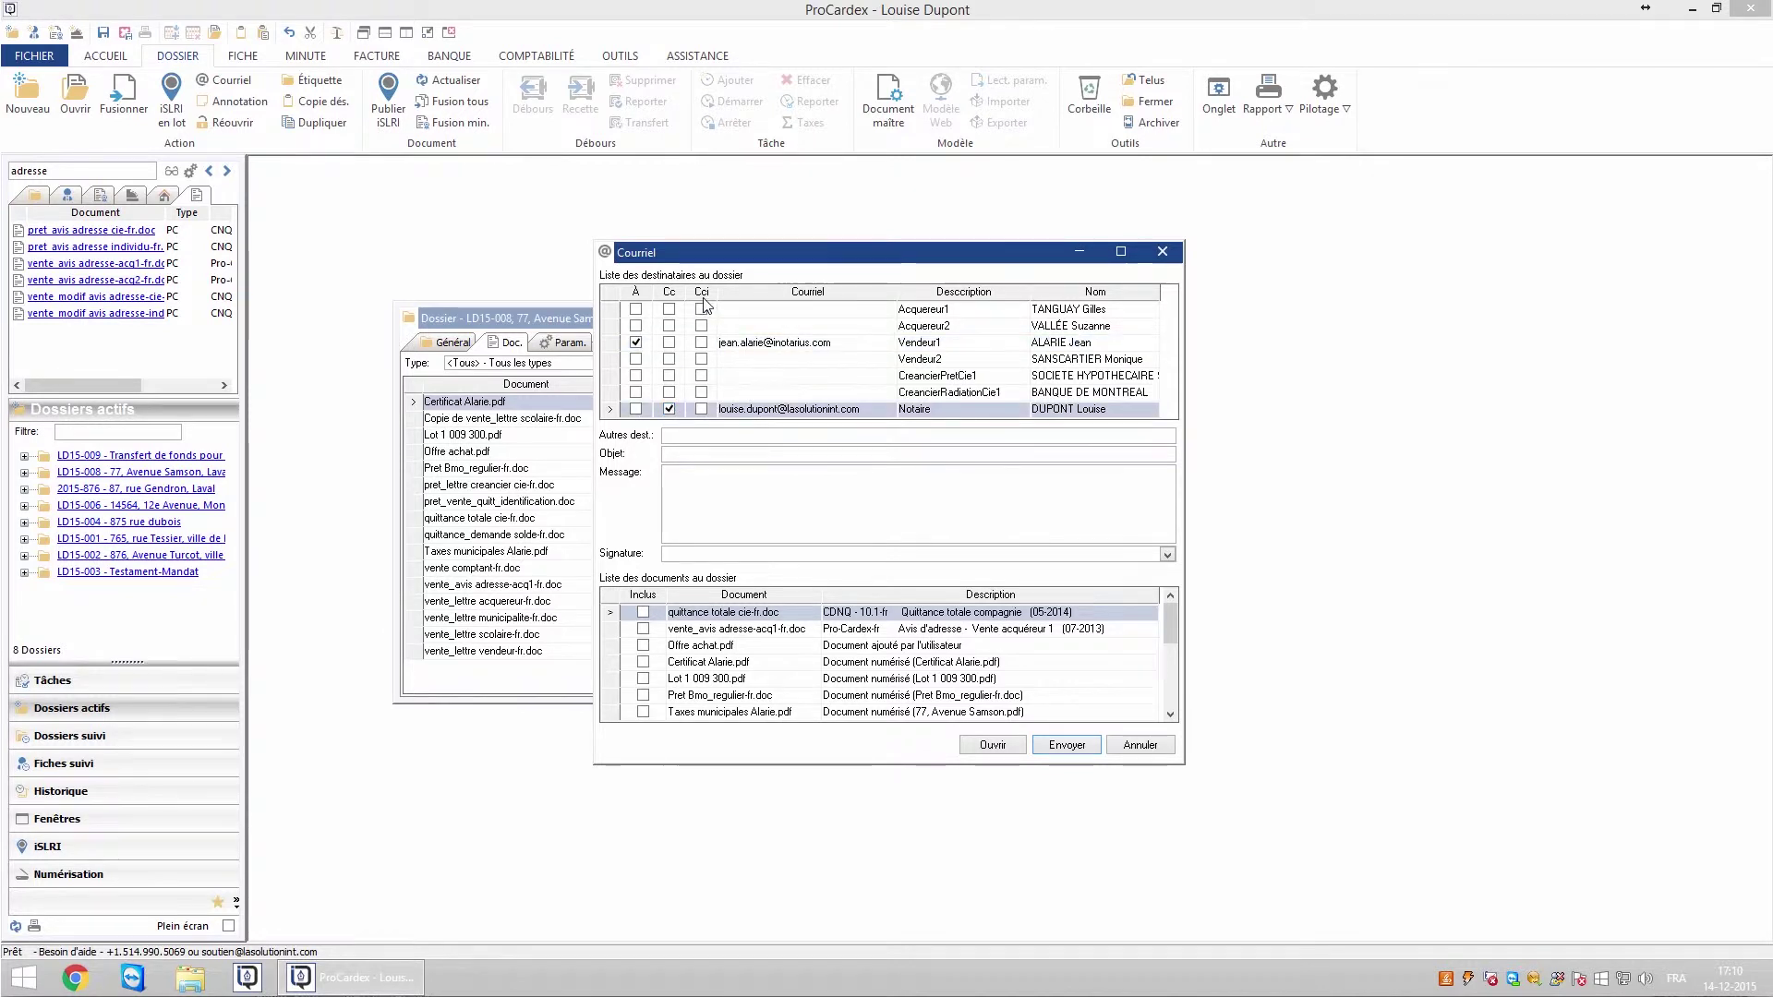
pyautogui.click(687, 457)
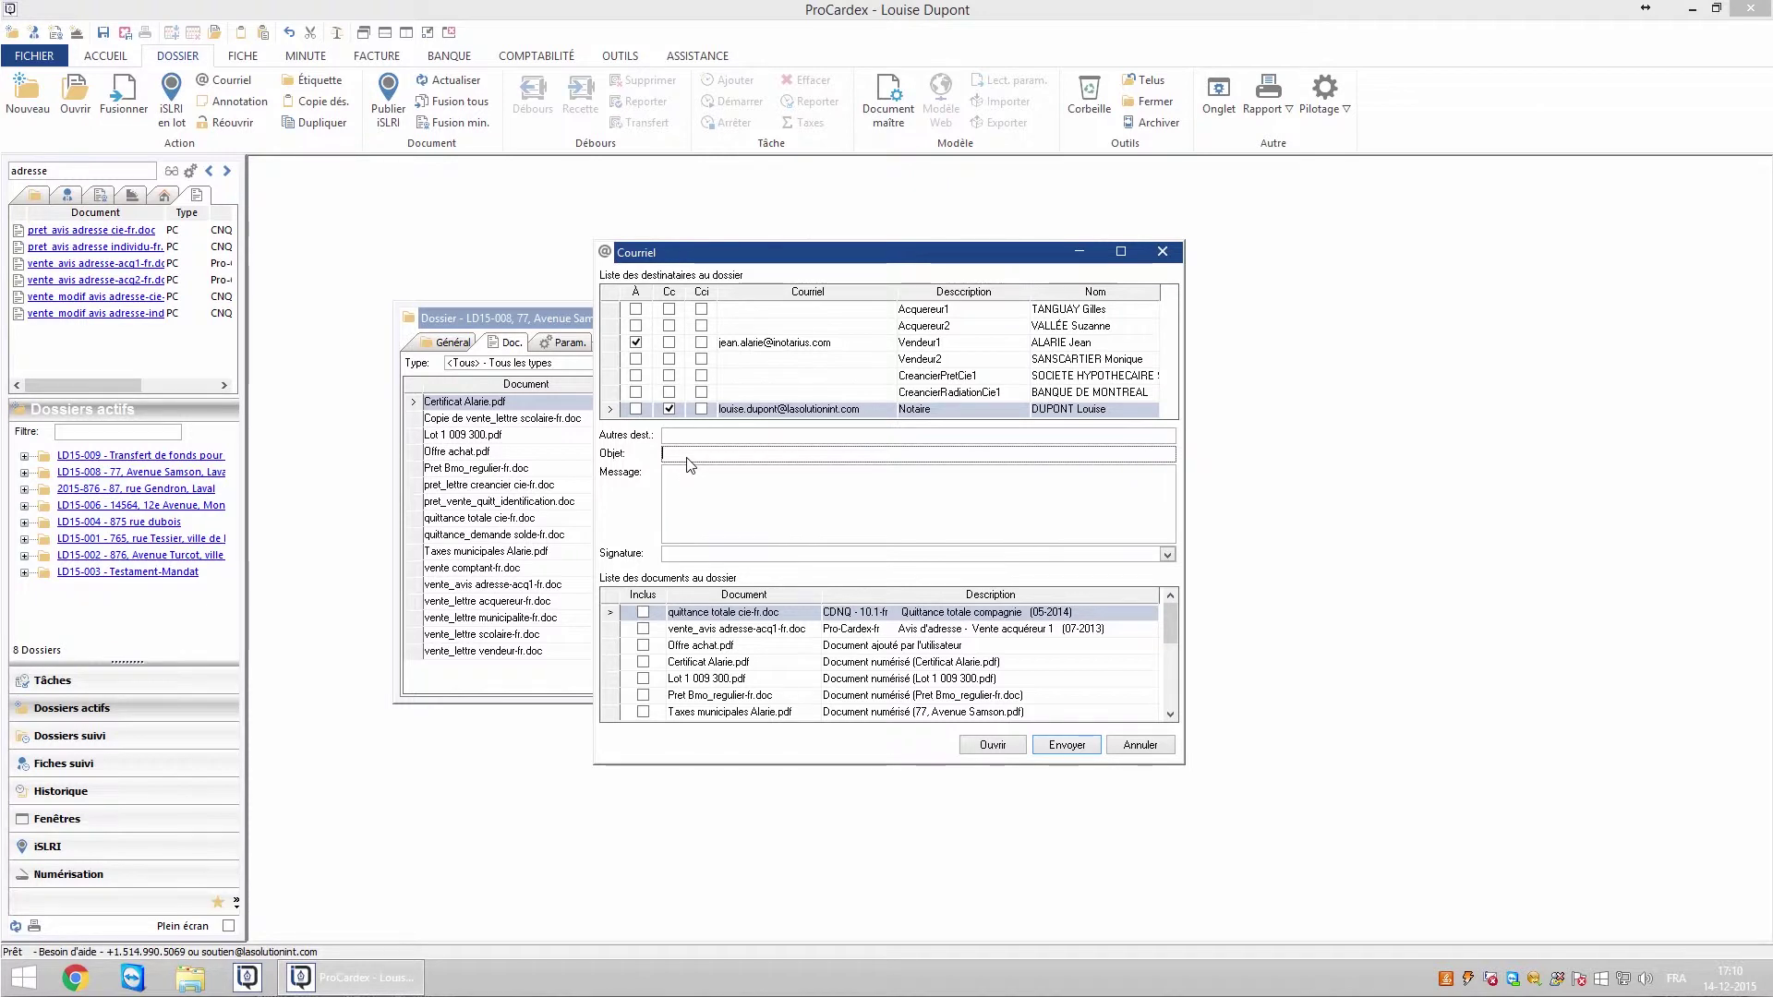
pyautogui.write('Document pour les tax')
pyautogui.click(694, 473)
pyautogui.write('Vous trouverez ci-joint la copie de vos taxes municipales, ainsi que la copie du mémoire des répartitions pour les taxes.')
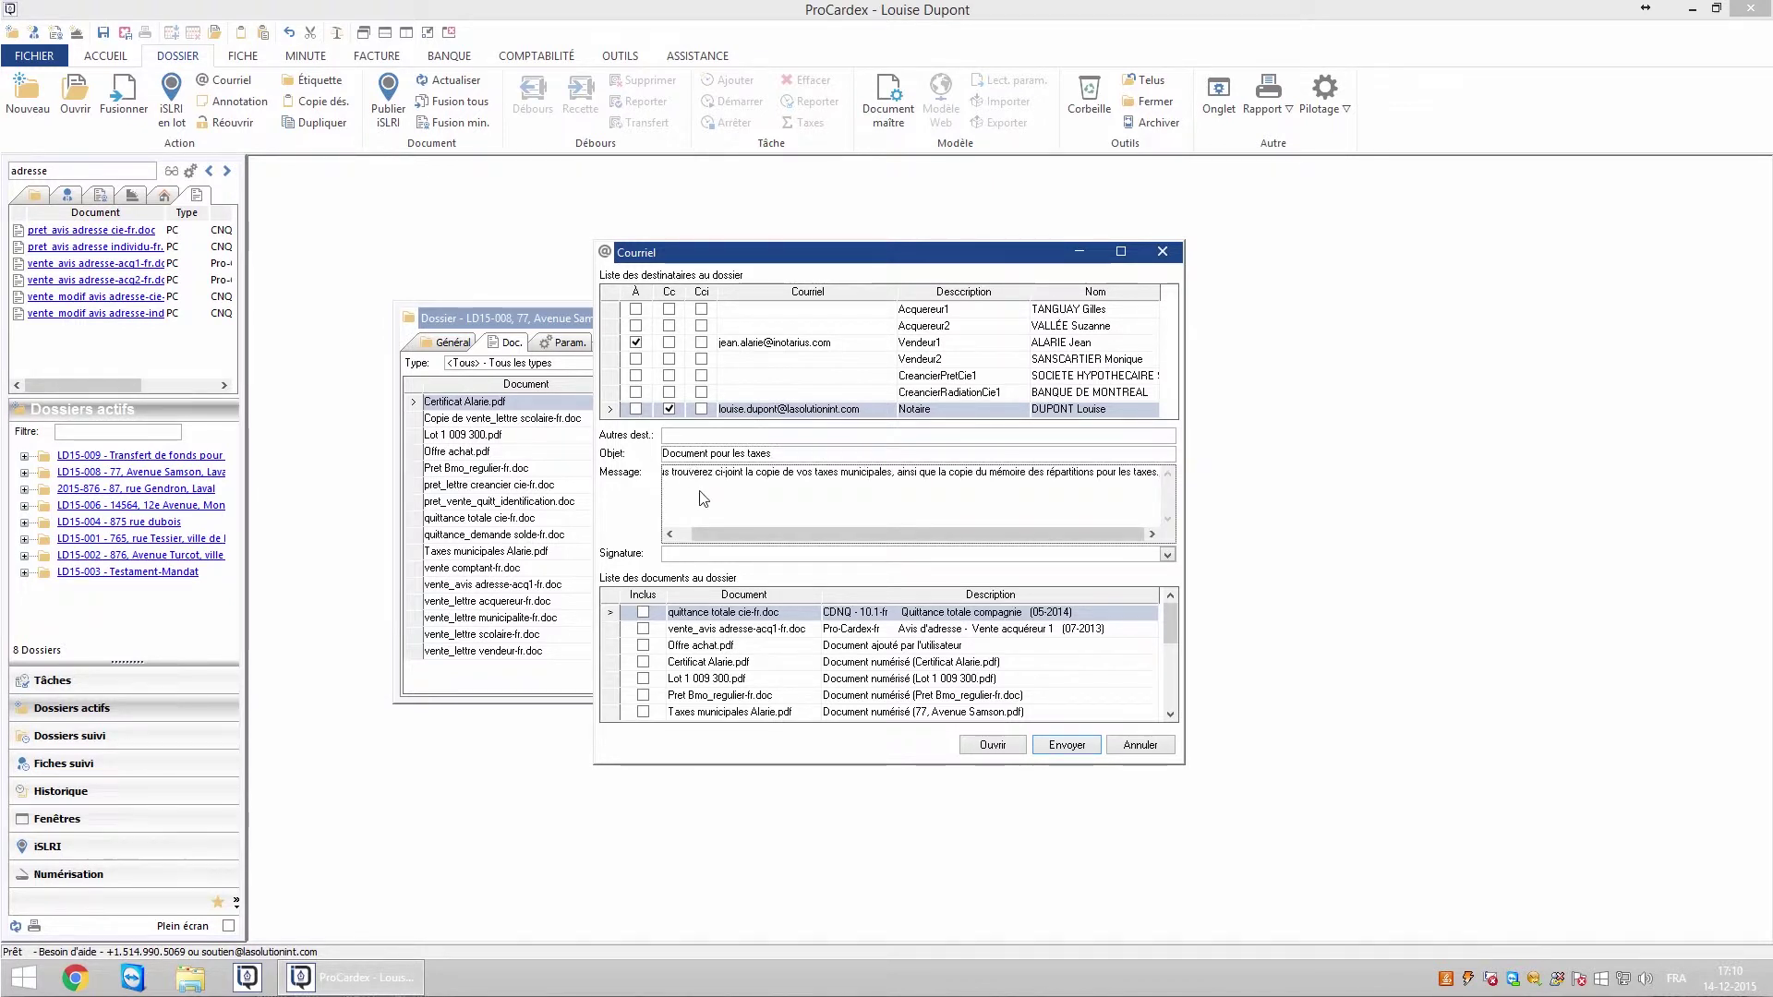
# - Choose the Base signature, include Taxes municipales Alarie.pdf and MemoireAjustement.doc, and send the e-mail
pyautogui.click(1167, 555)
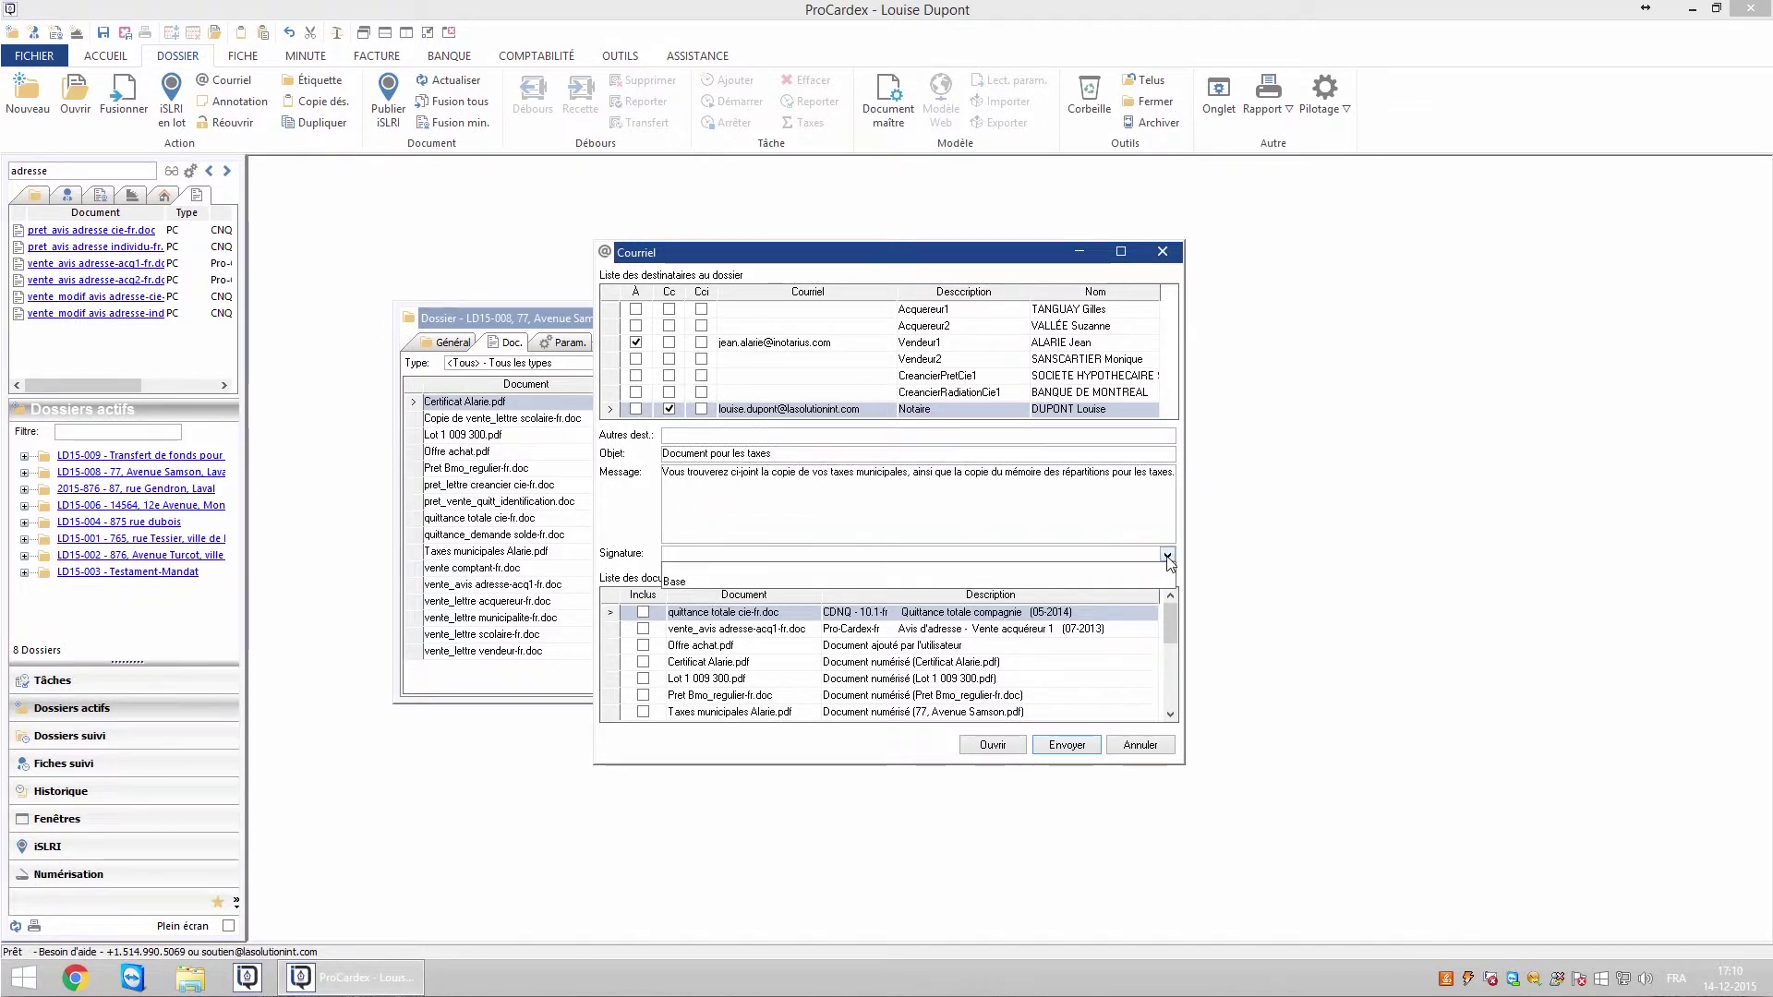
pyautogui.click(677, 581)
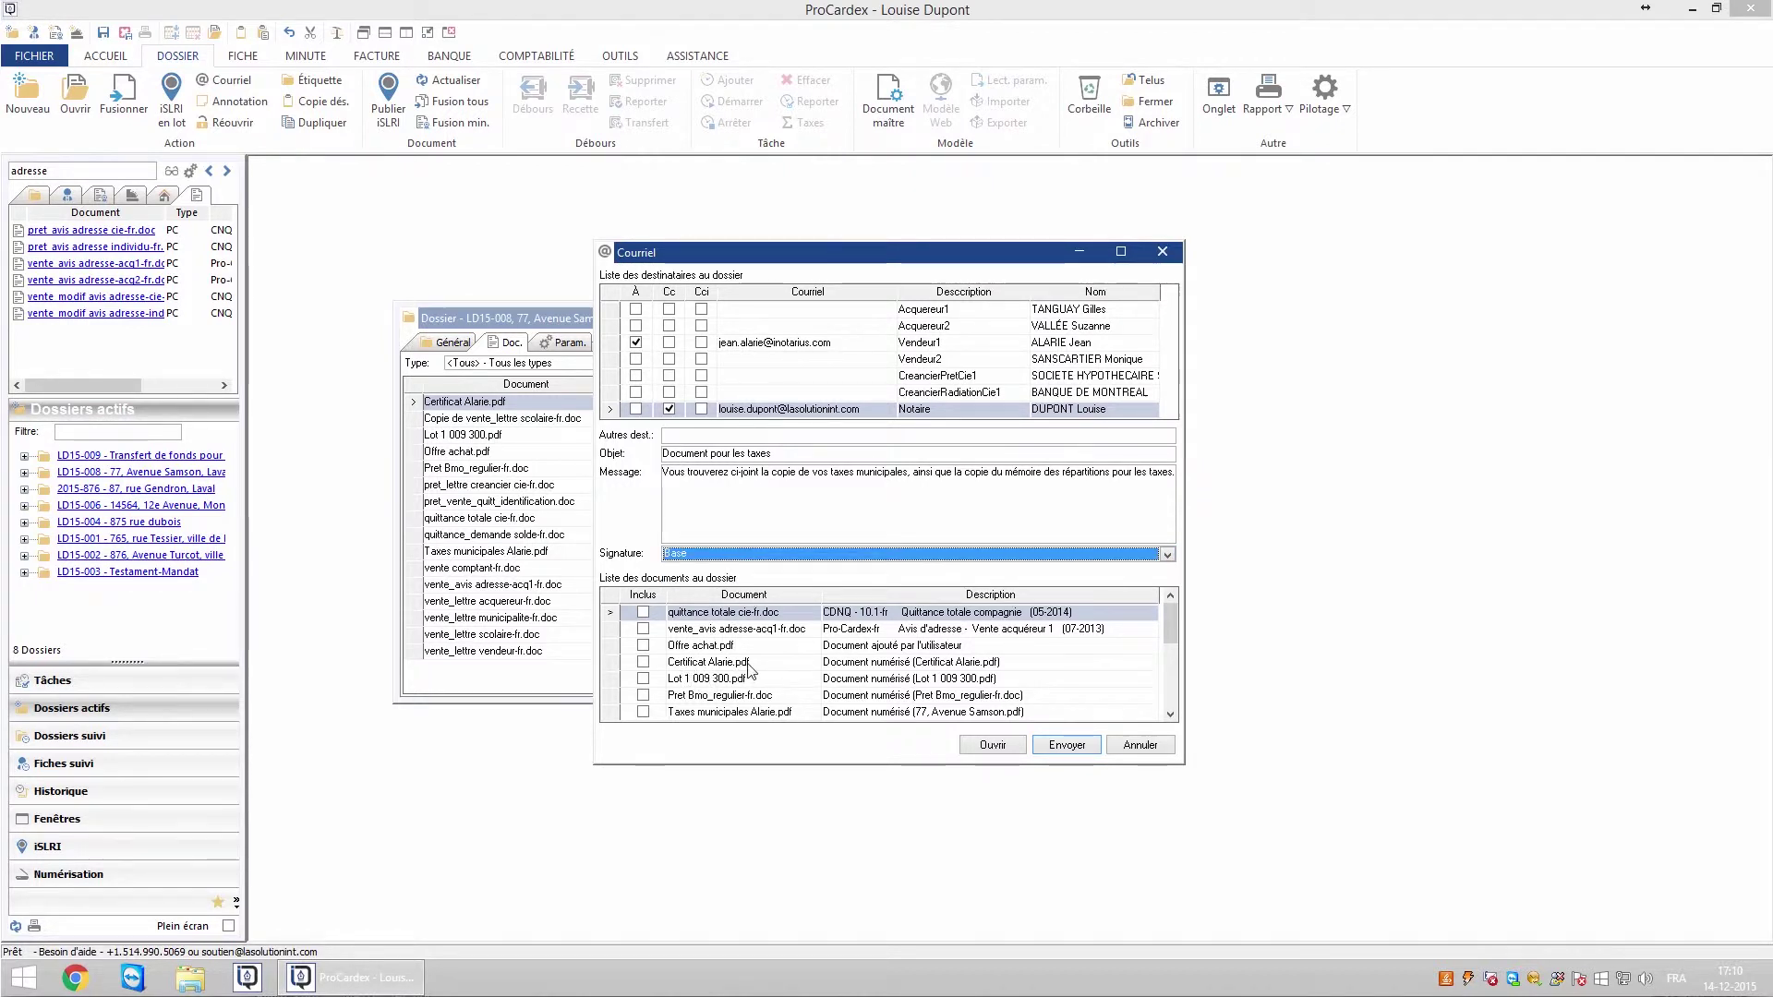
pyautogui.moveTo(1167, 628); pyautogui.dragTo(1164, 657)
pyautogui.click(644, 646)
pyautogui.scroll(-3, 1171, 719)
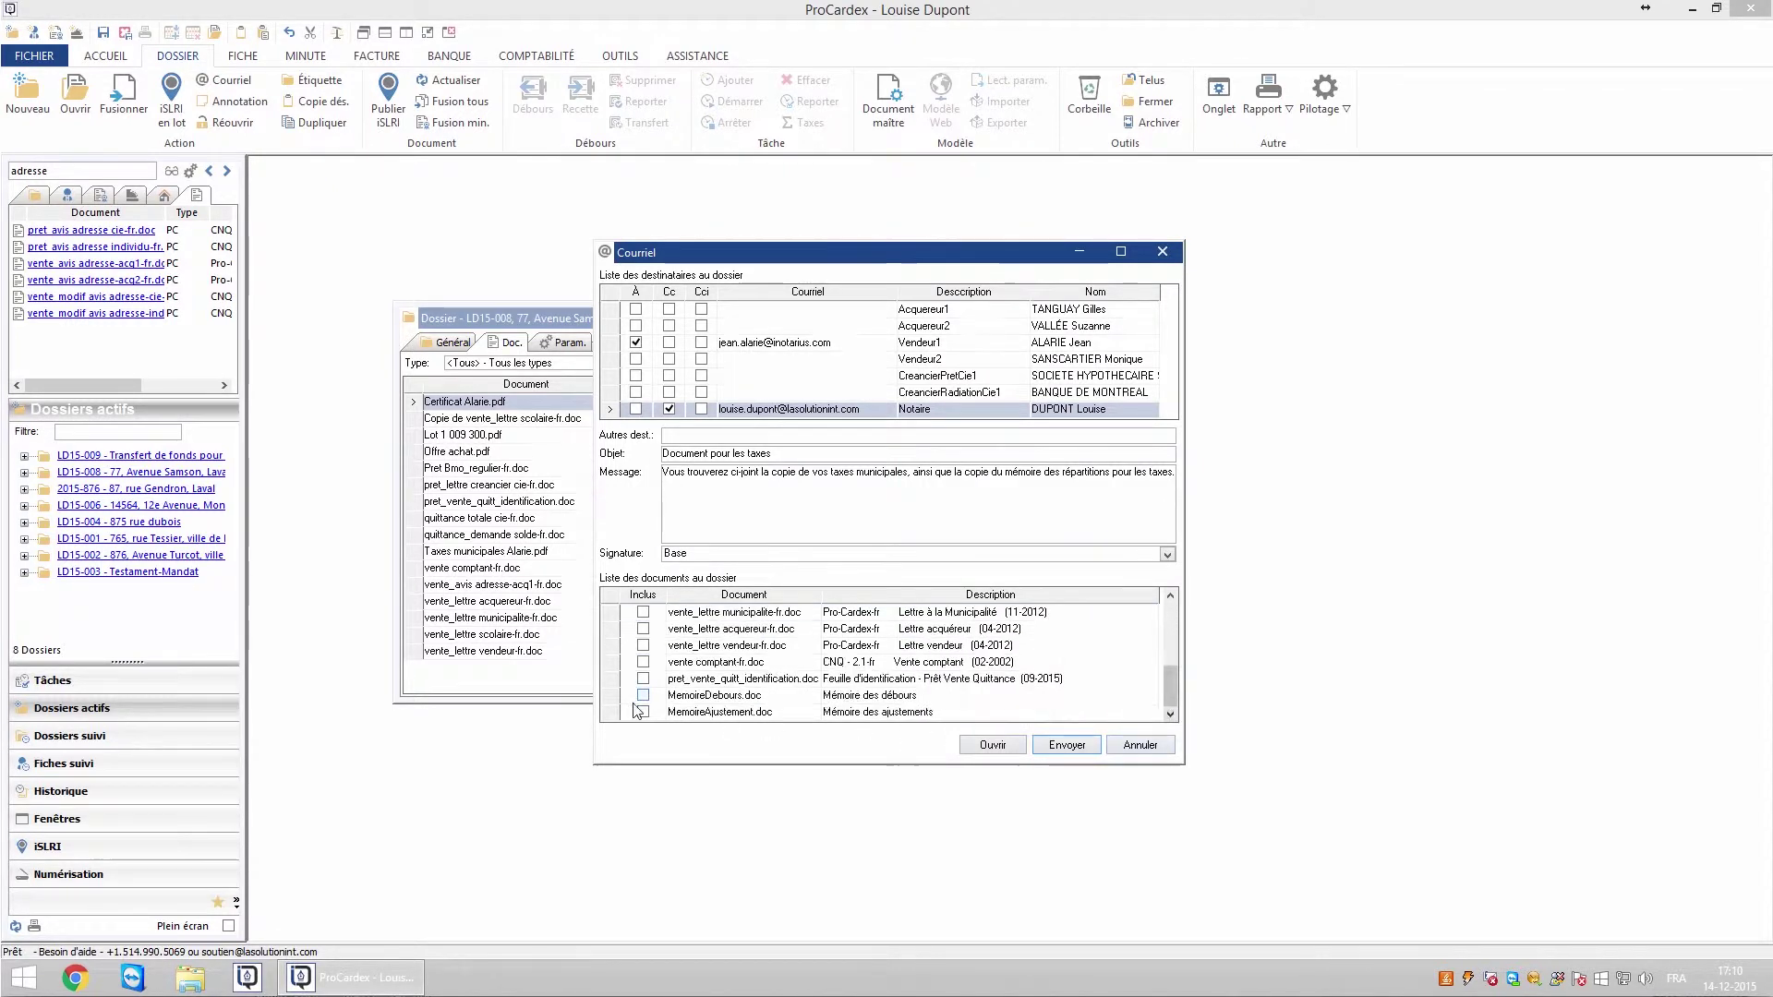
pyautogui.click(644, 712)
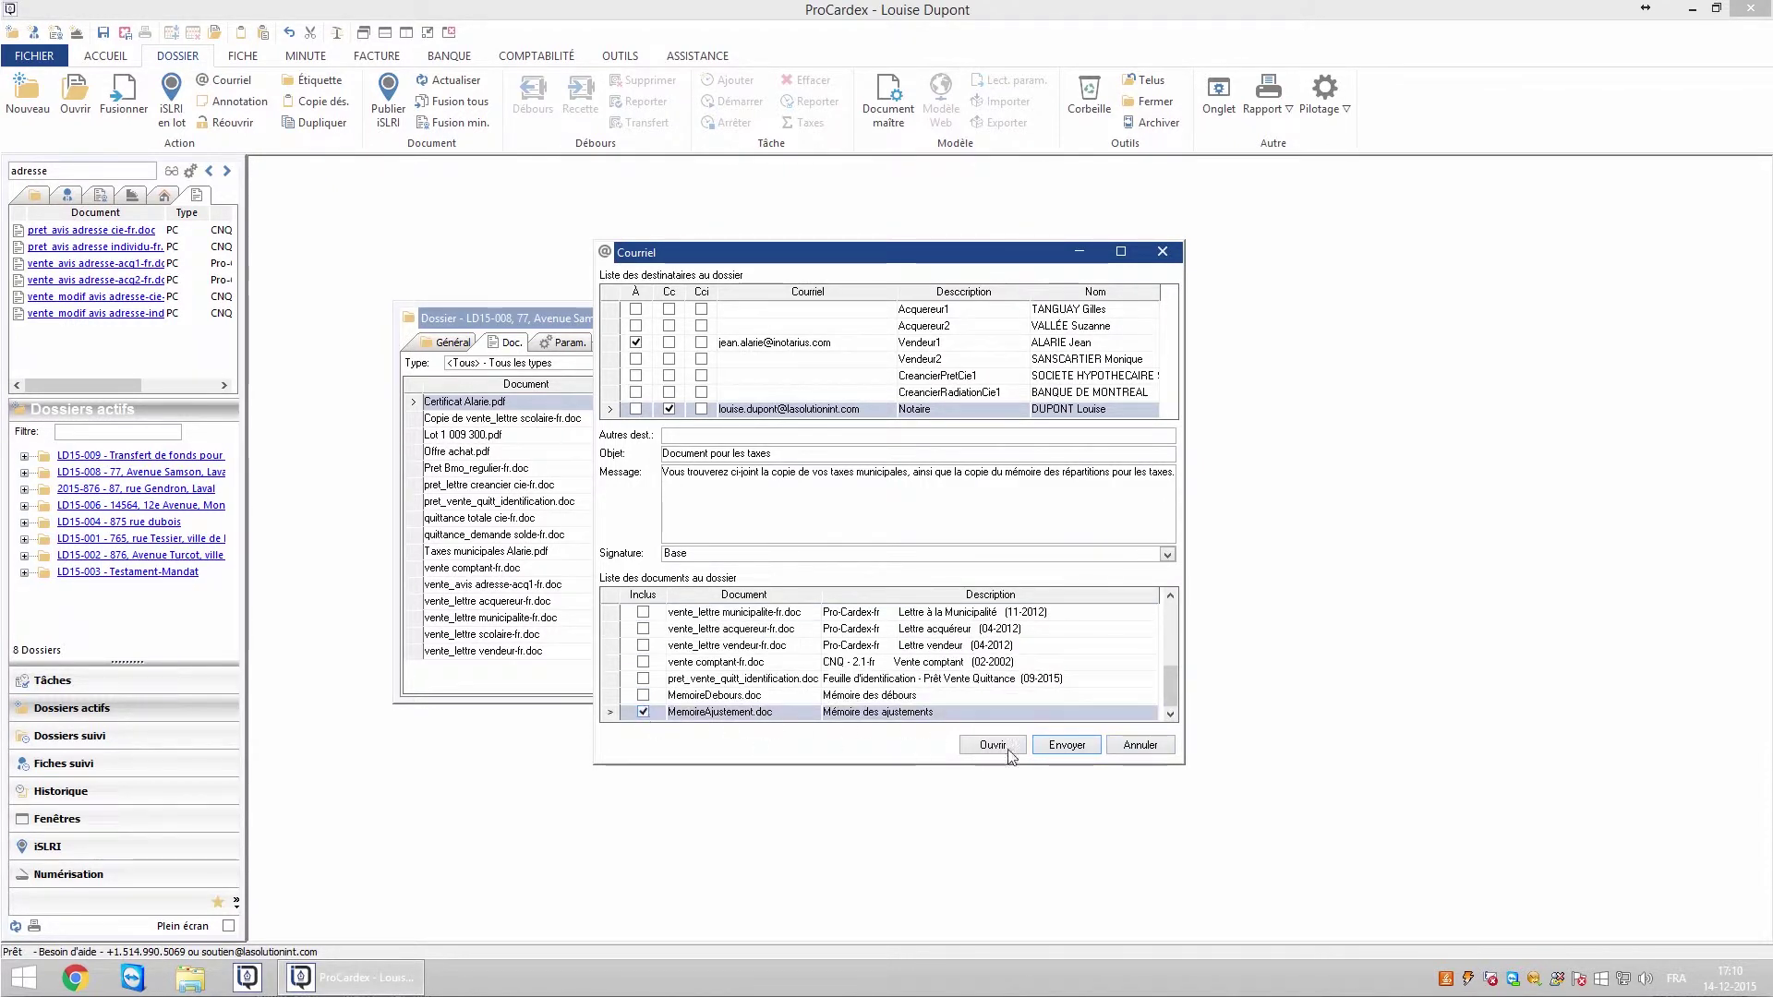
pyautogui.click(1065, 745)
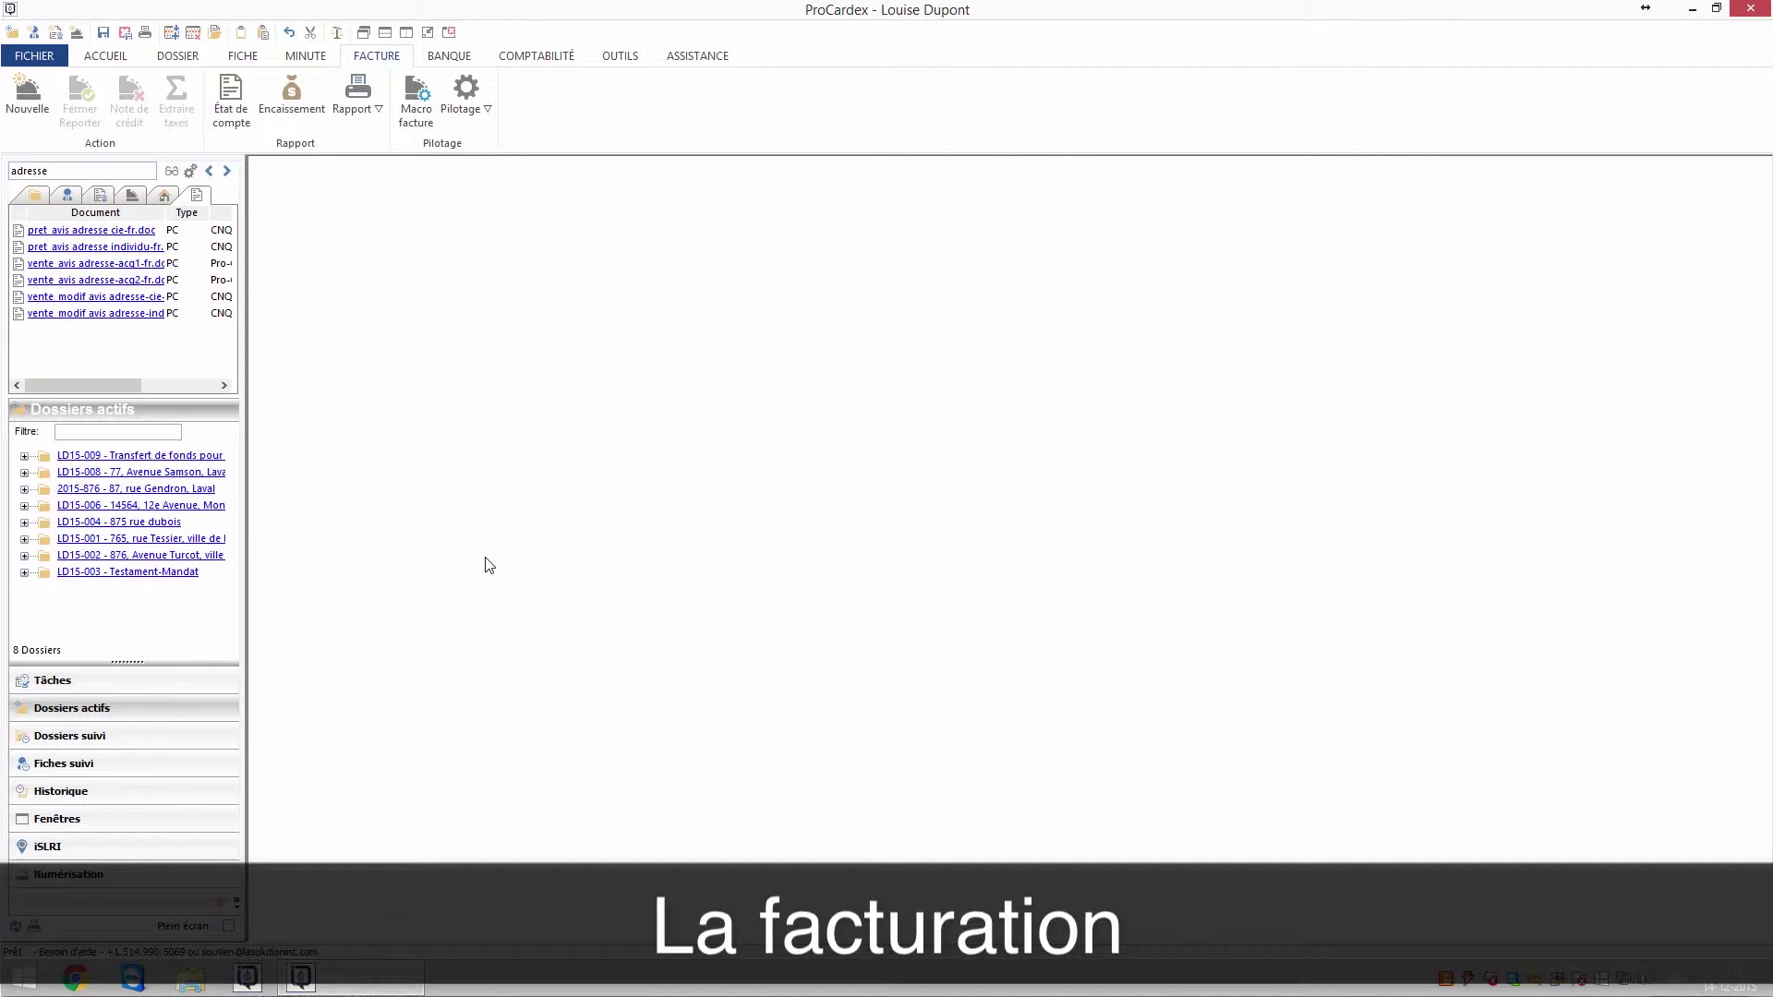
# - Reopen dossier LD15-008 on its Fact. tab, which shows no invoices and 0.00 $ totals
pyautogui.doubleClick(175, 472)
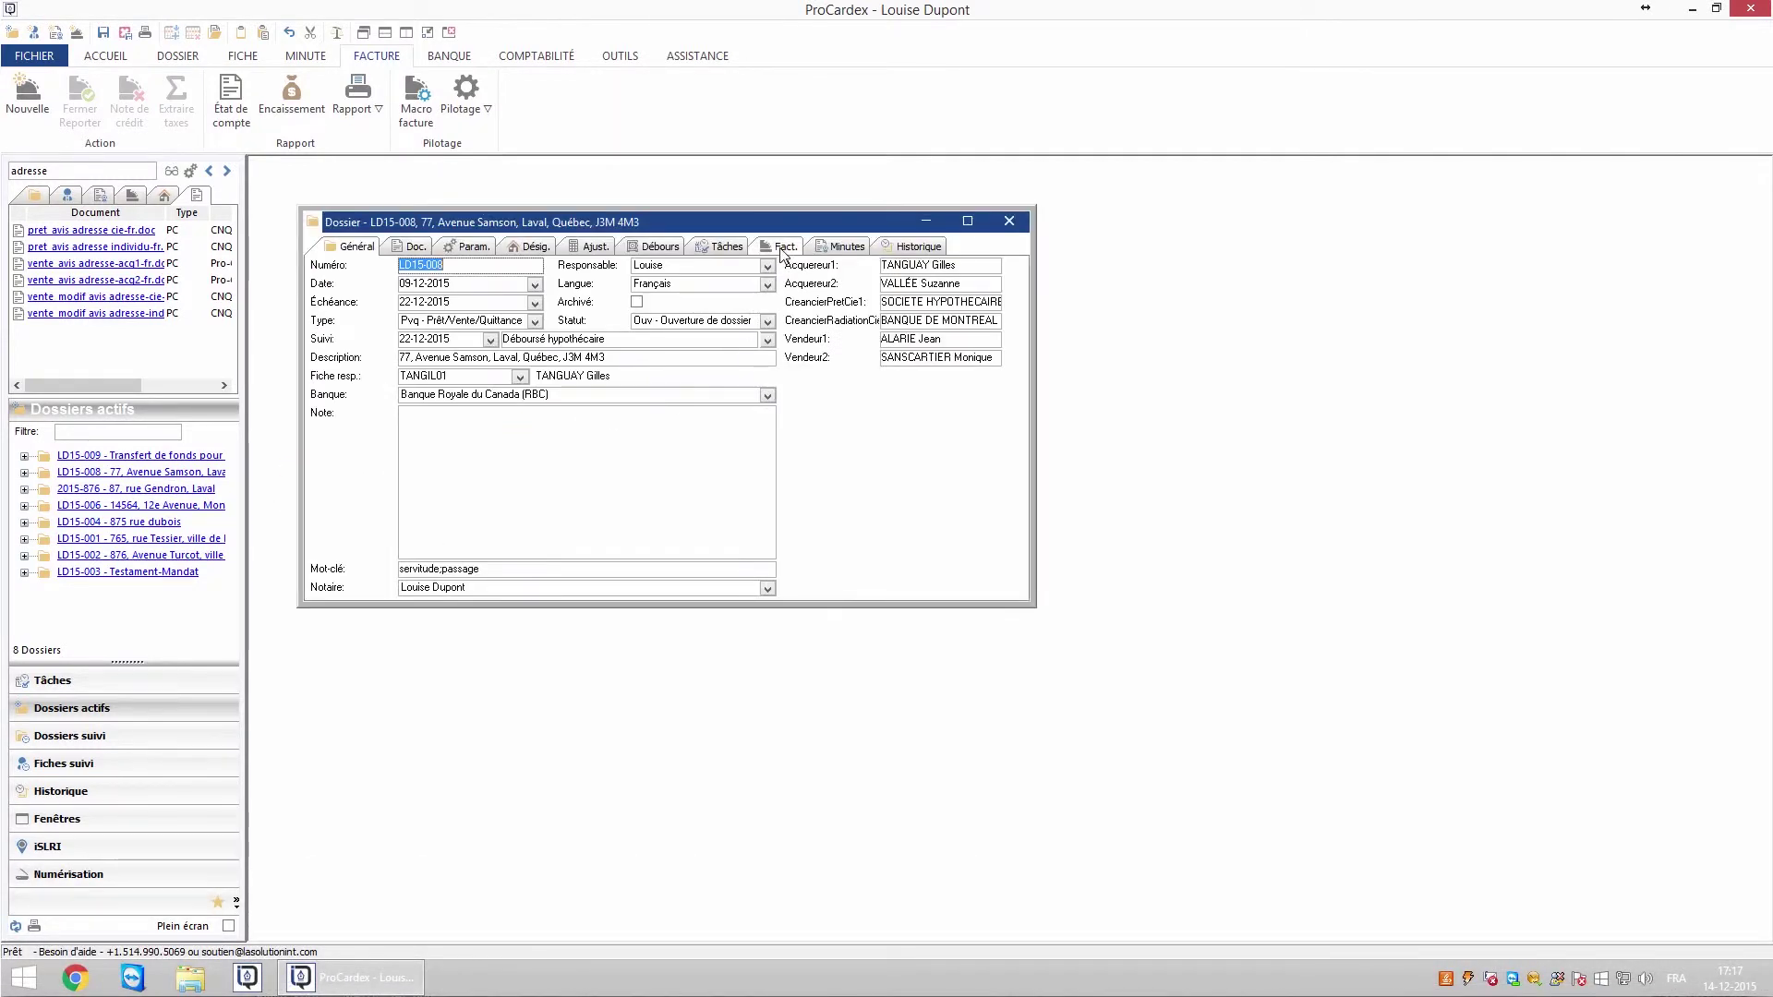
pyautogui.click(781, 249)
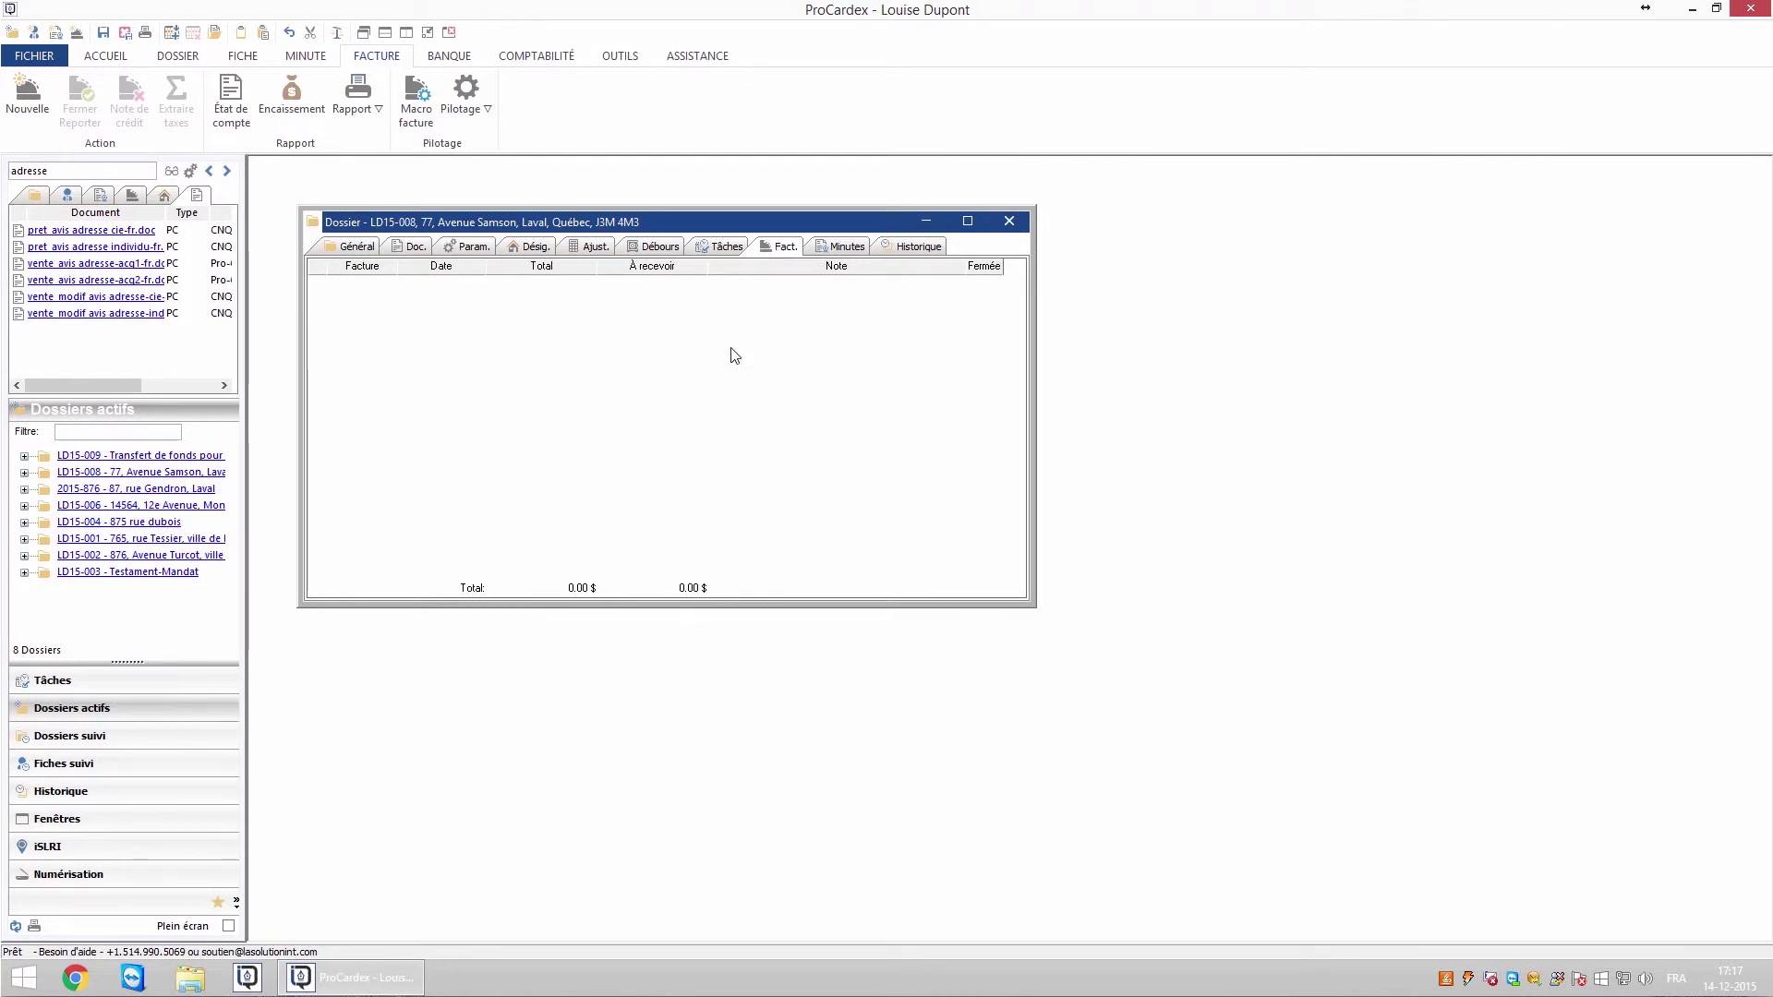
# - Add a new invoice dated 14-12-2015 for dossier LD15-008 and bring up its empty Détails lines
pyautogui.rightClick(551, 375)
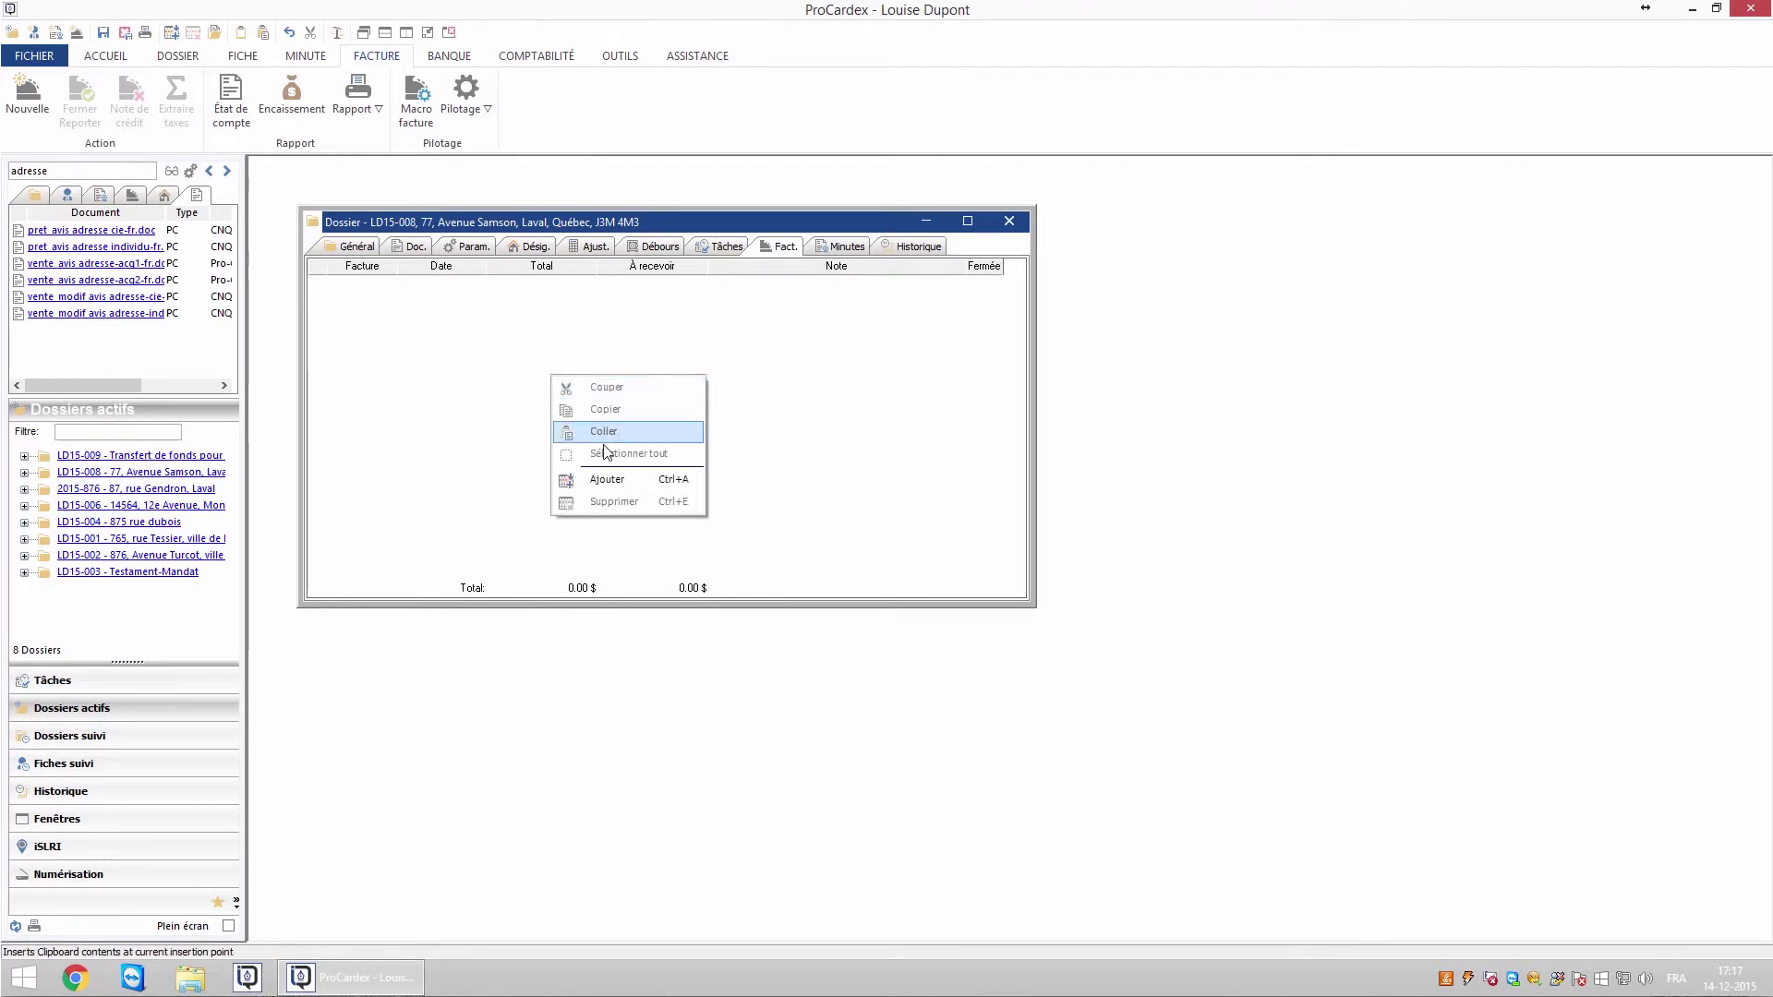
pyautogui.click(608, 481)
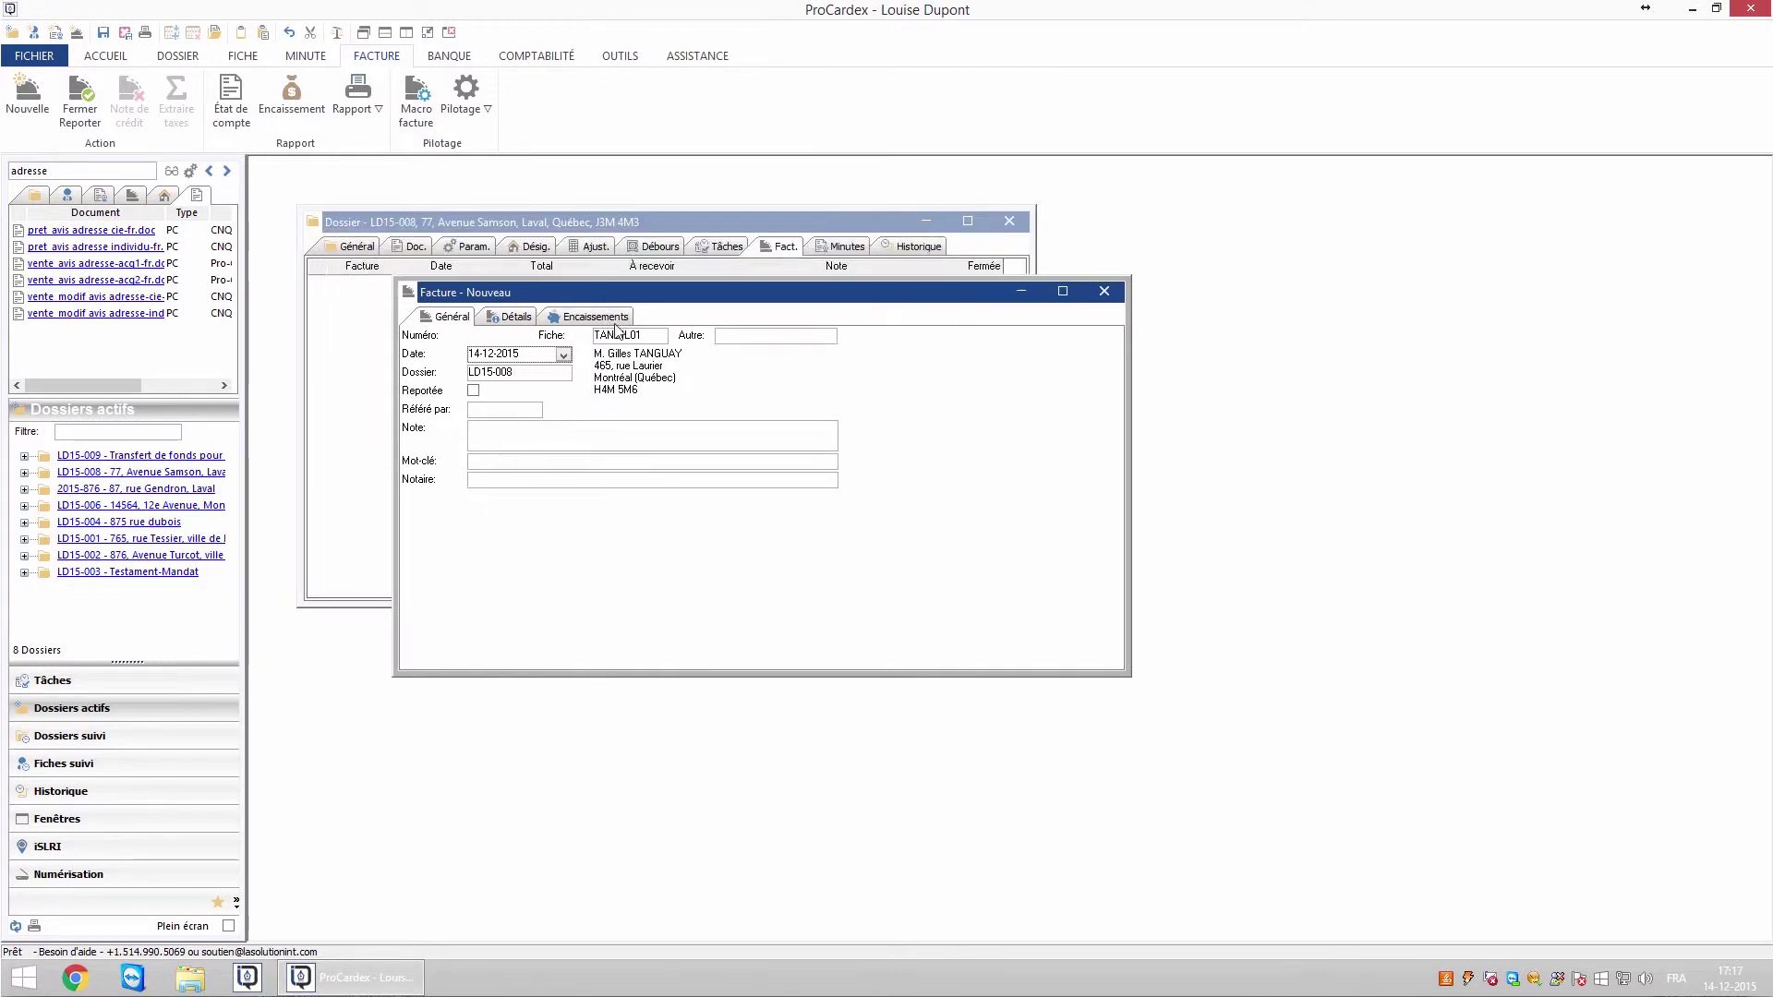
pyautogui.click(371, 247)
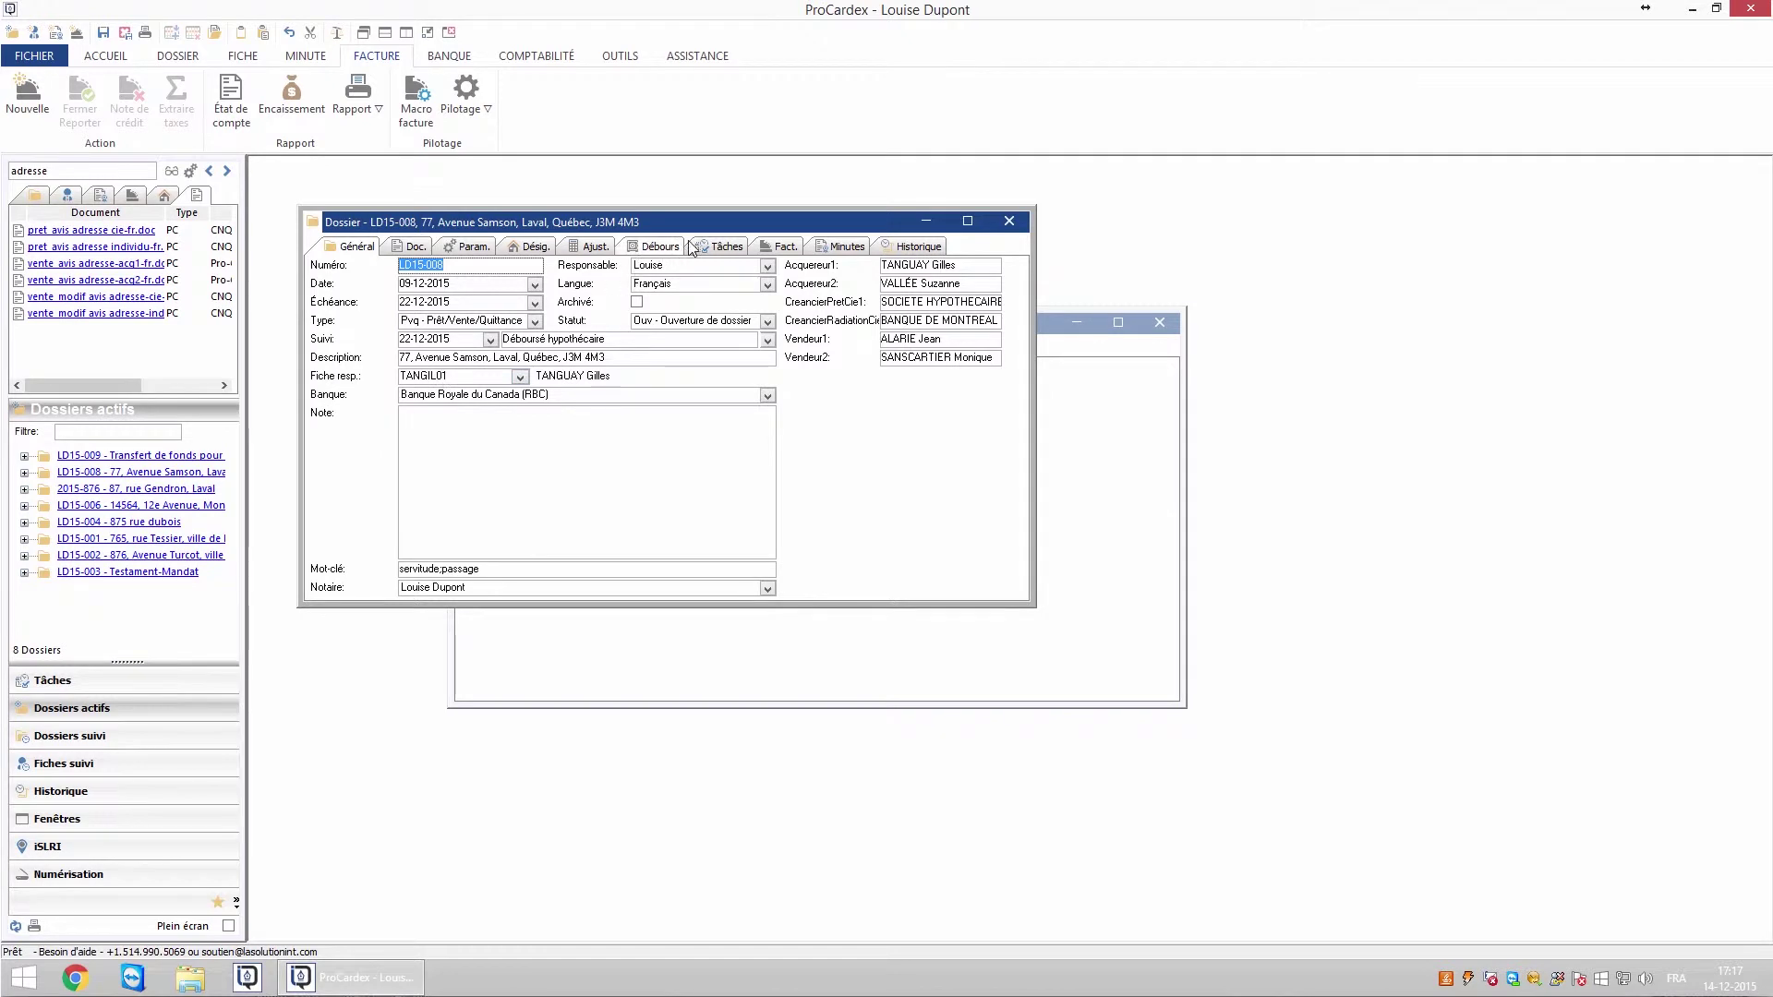
pyautogui.click(780, 247)
pyautogui.click(1063, 512)
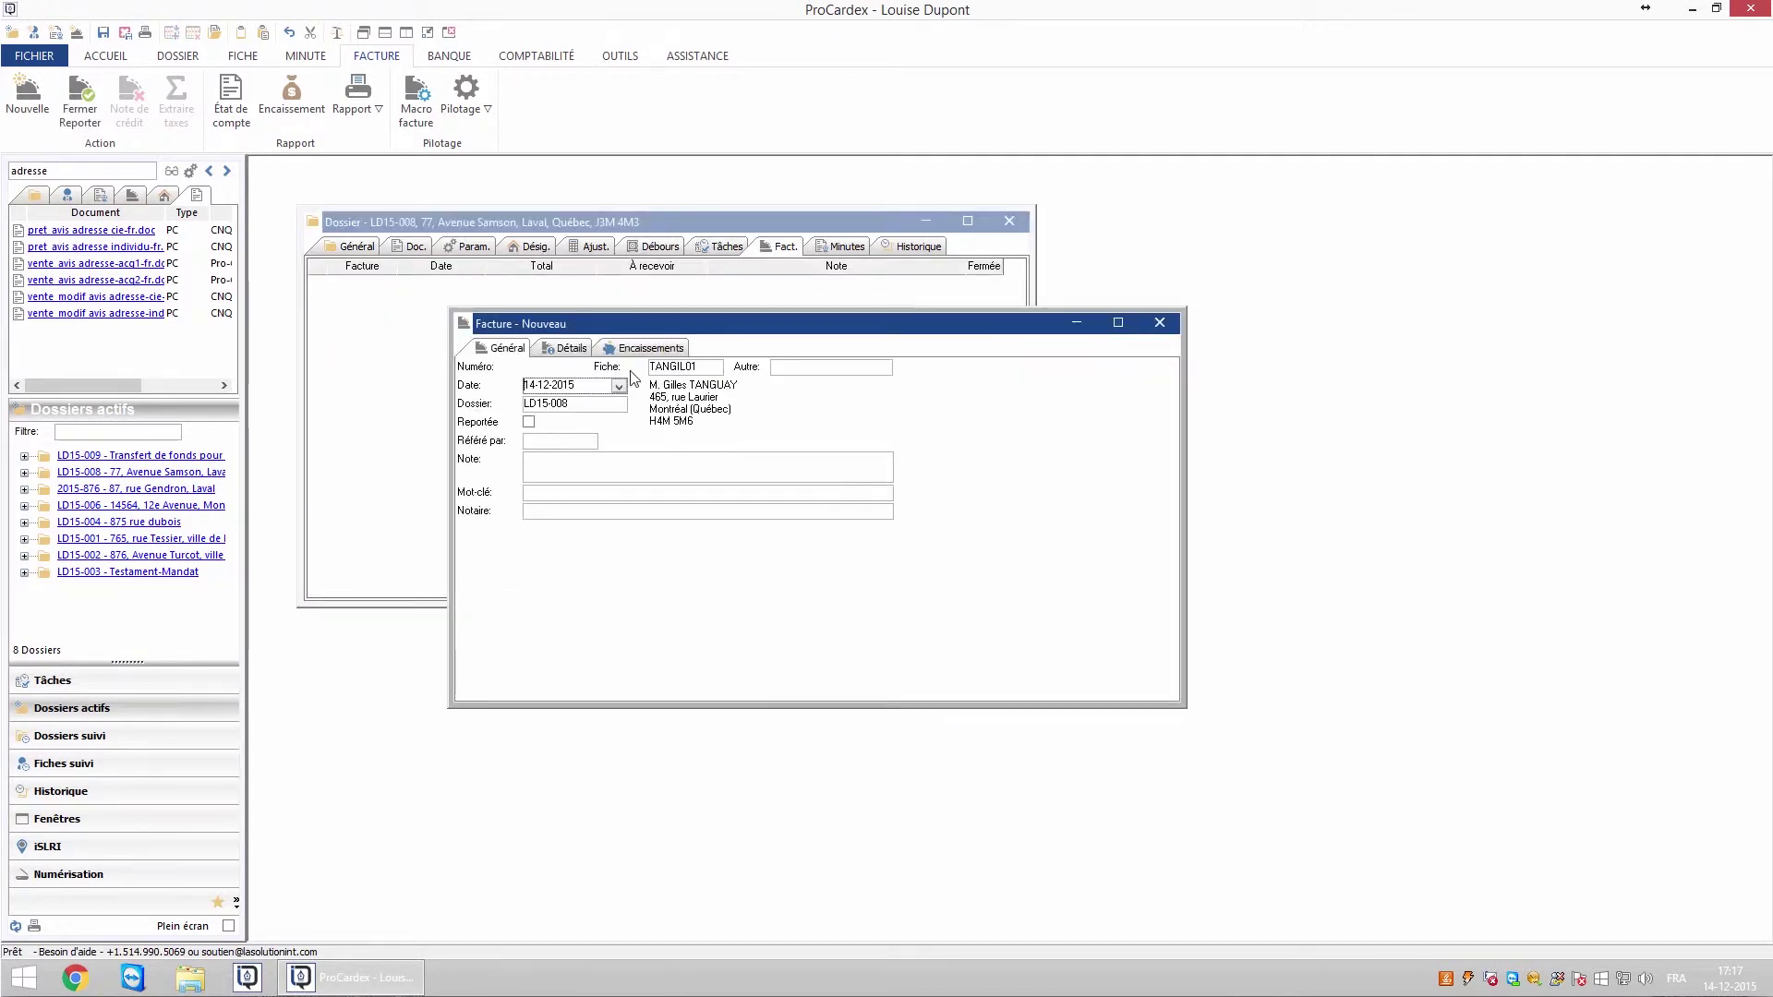
pyautogui.click(571, 349)
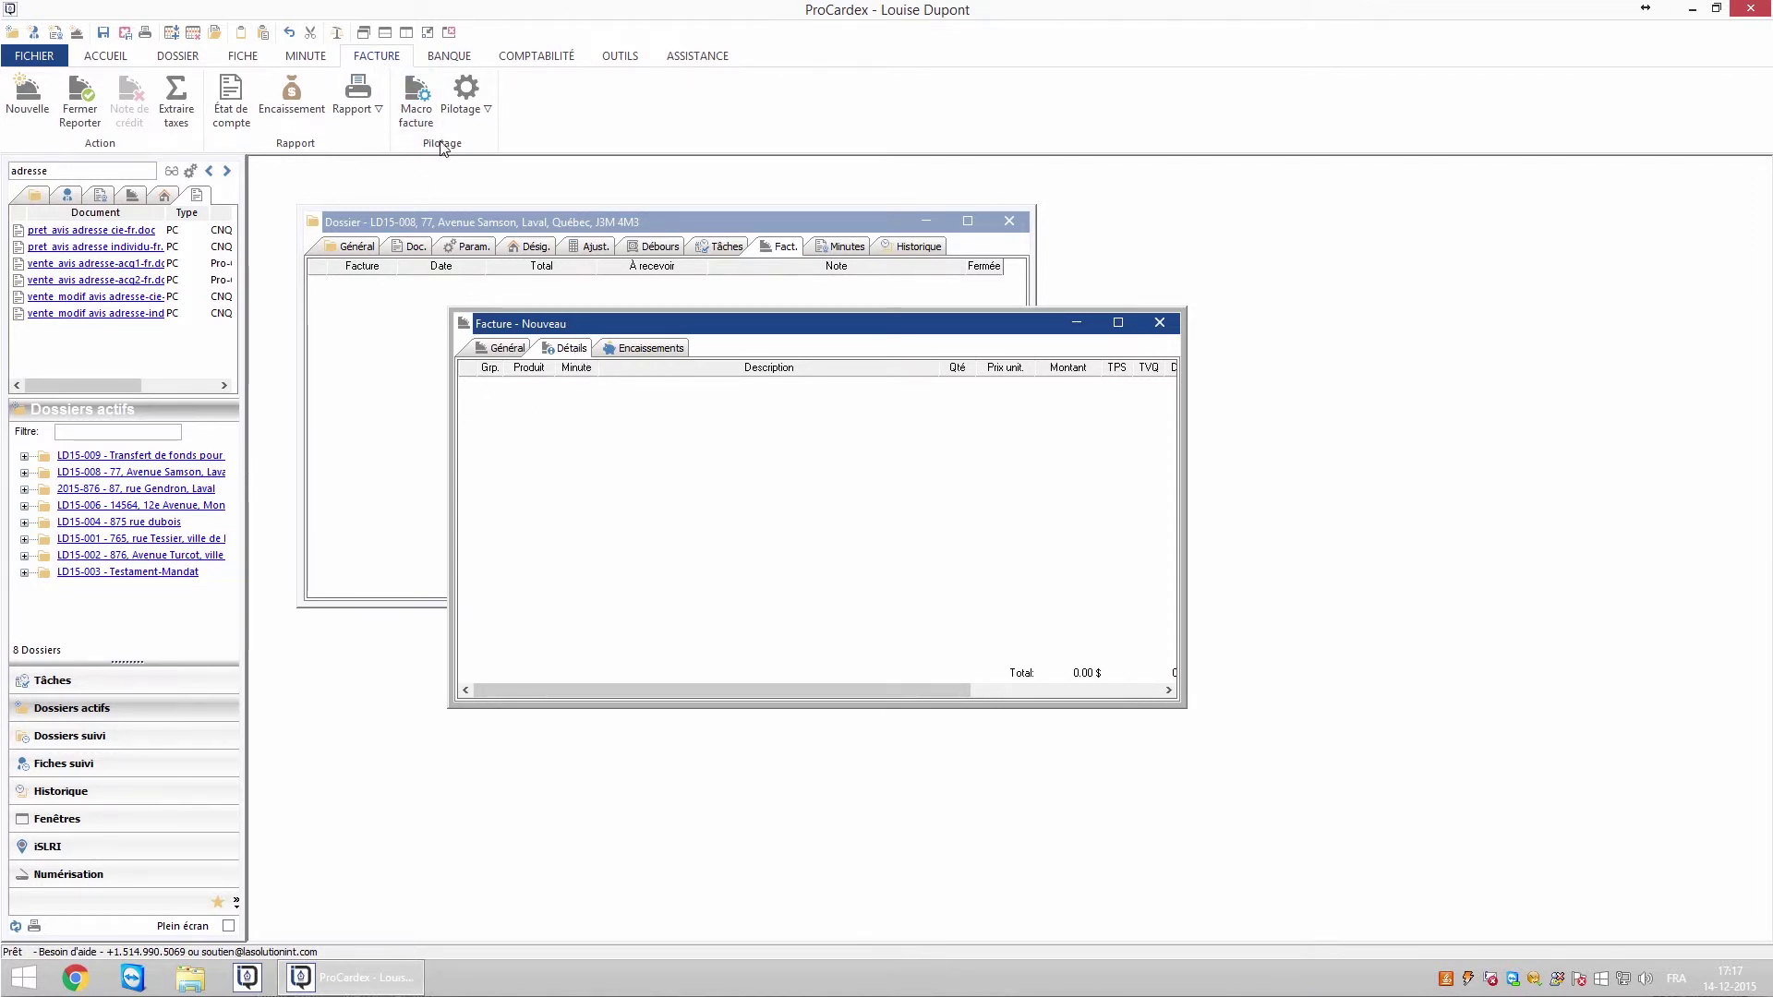
# - Drag the Pvq - Prêt/Vente/Quittance-fr macro-invoice onto the invoice details, totalling 1 384.29 $
pyautogui.click(421, 121)
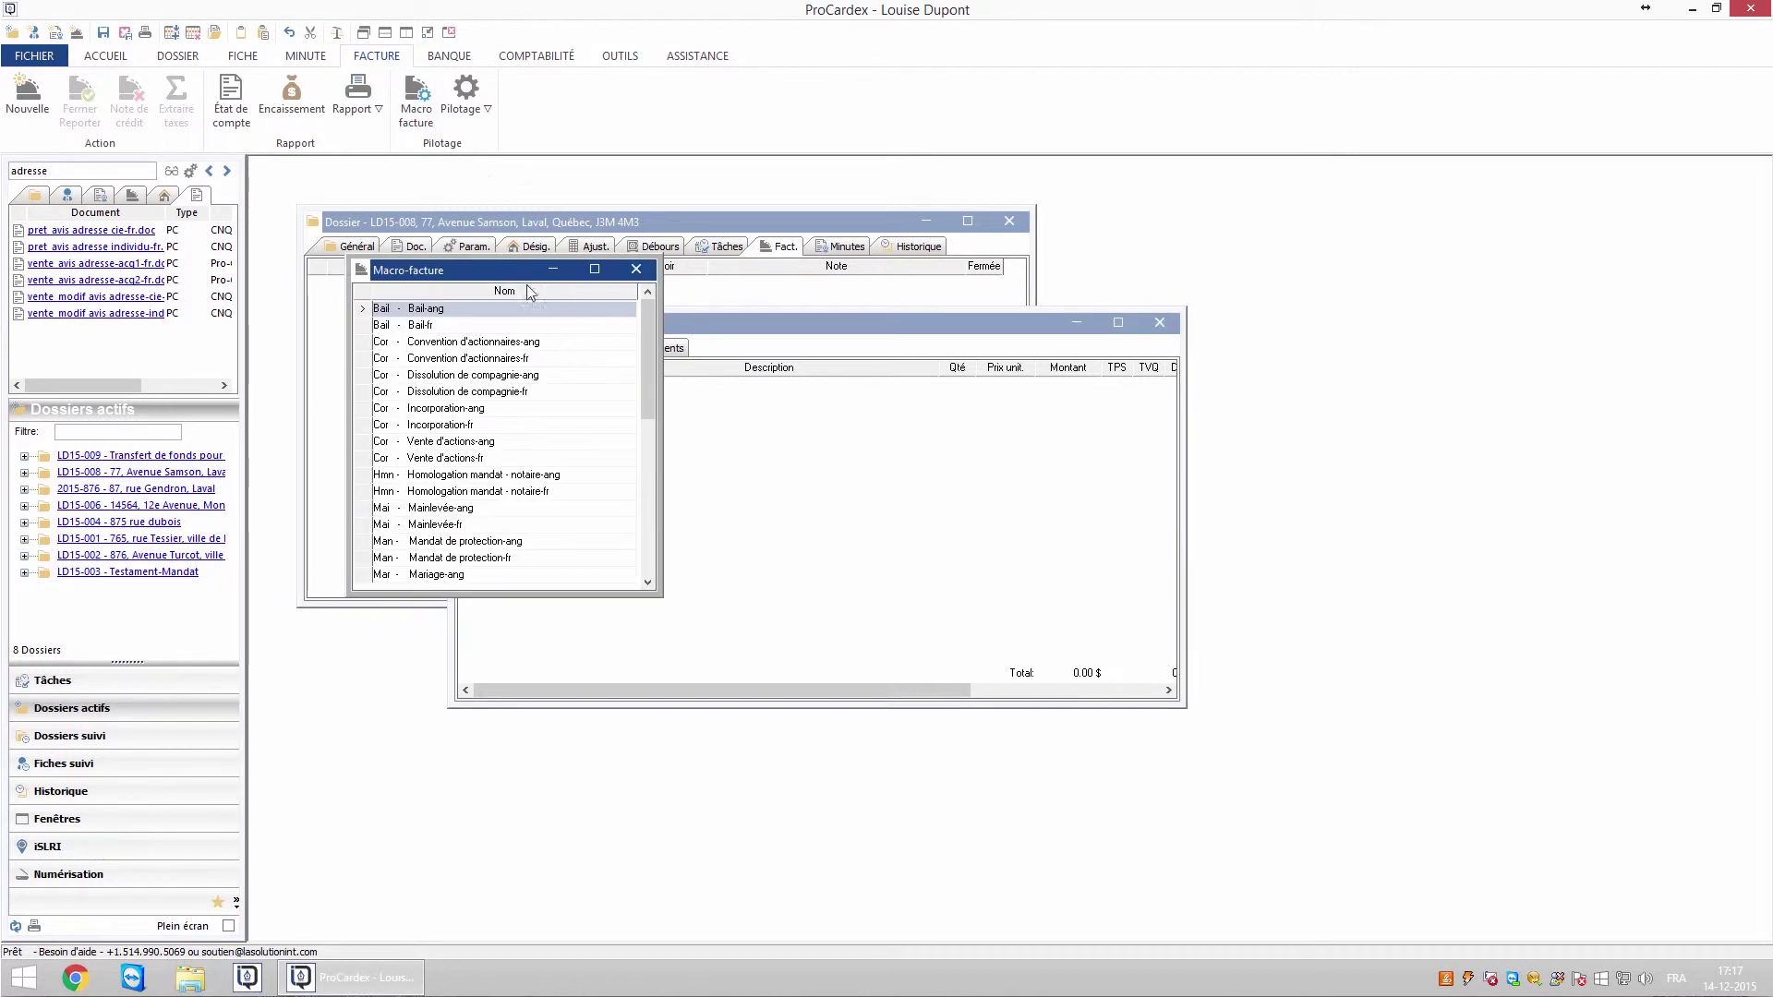
pyautogui.moveTo(520, 280); pyautogui.dragTo(1359, 331)
pyautogui.moveTo(1496, 452); pyautogui.dragTo(1499, 546)
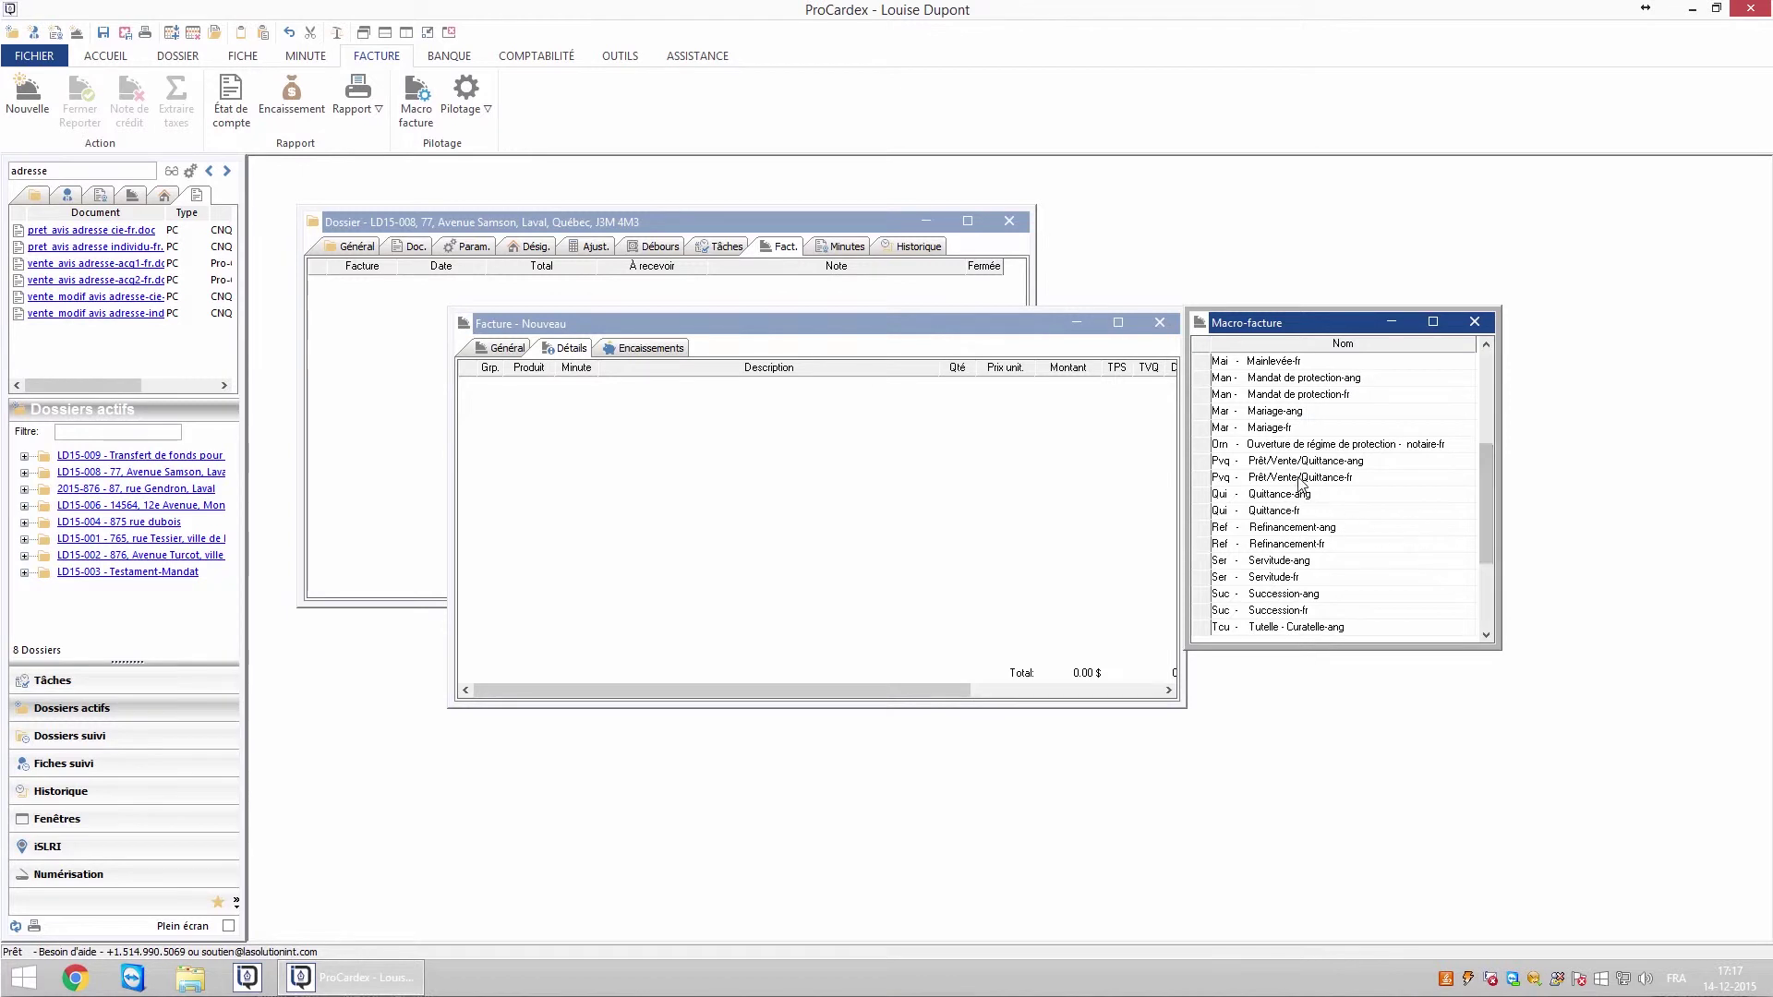
pyautogui.click(1258, 480)
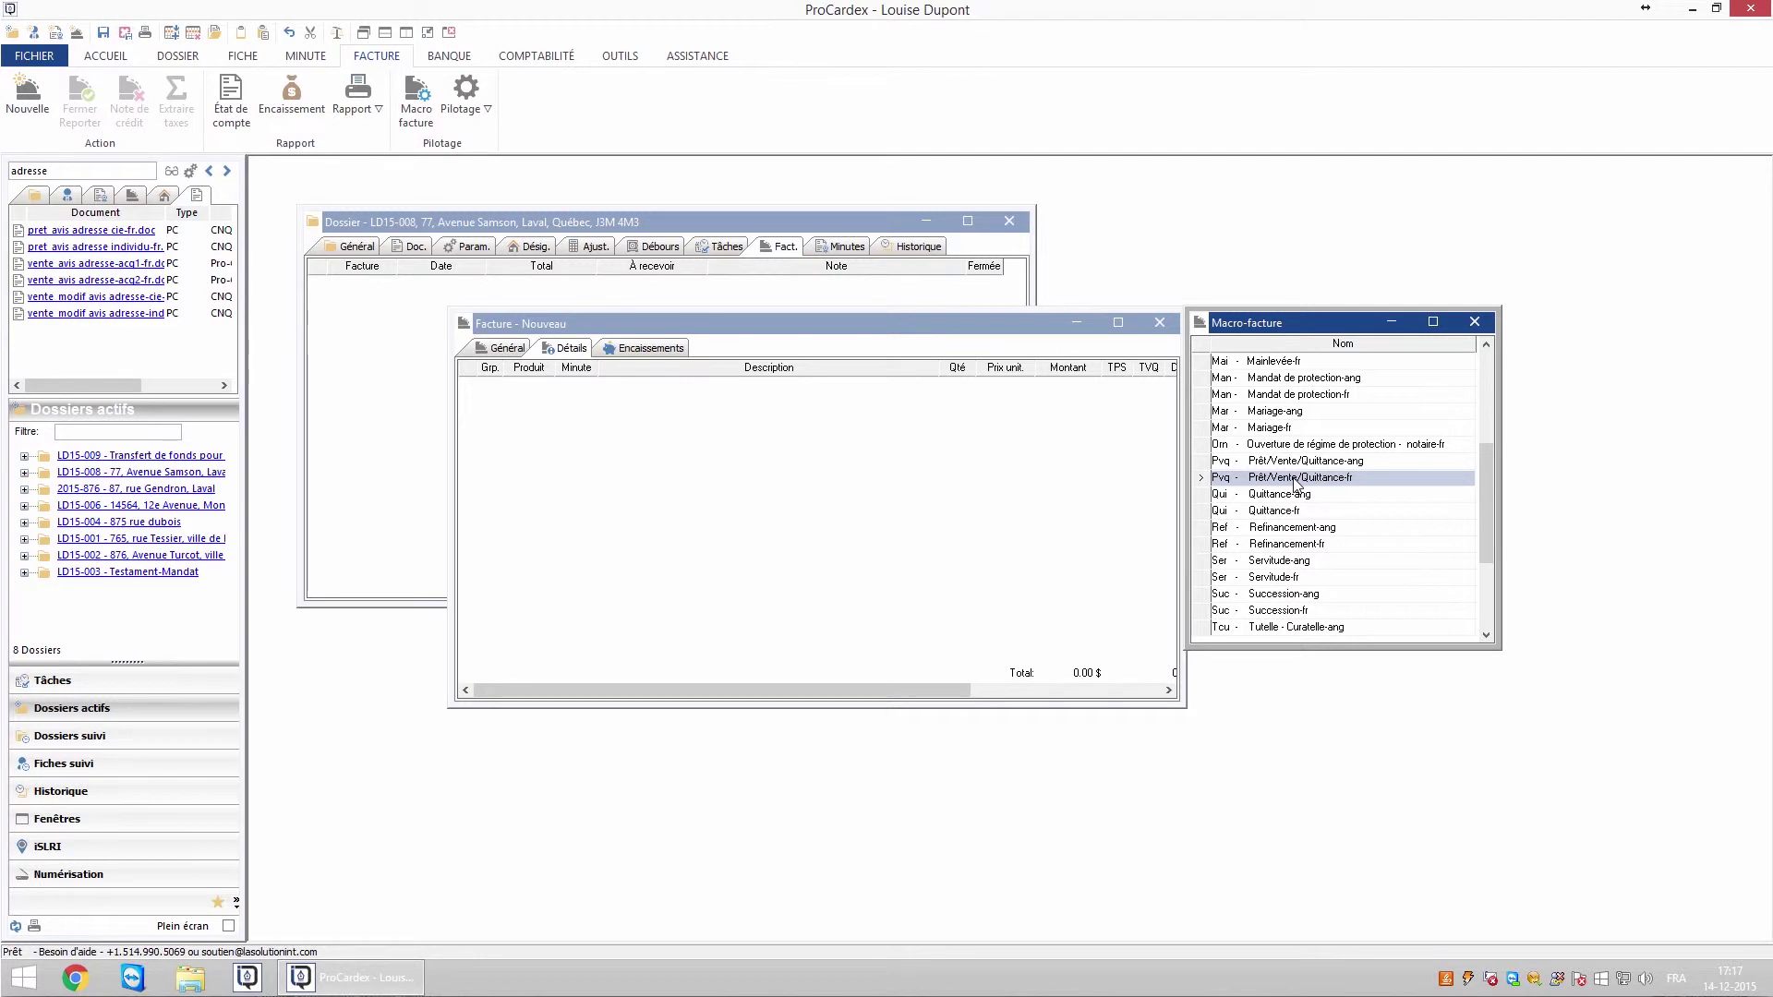
pyautogui.moveTo(1296, 485); pyautogui.dragTo(633, 500)
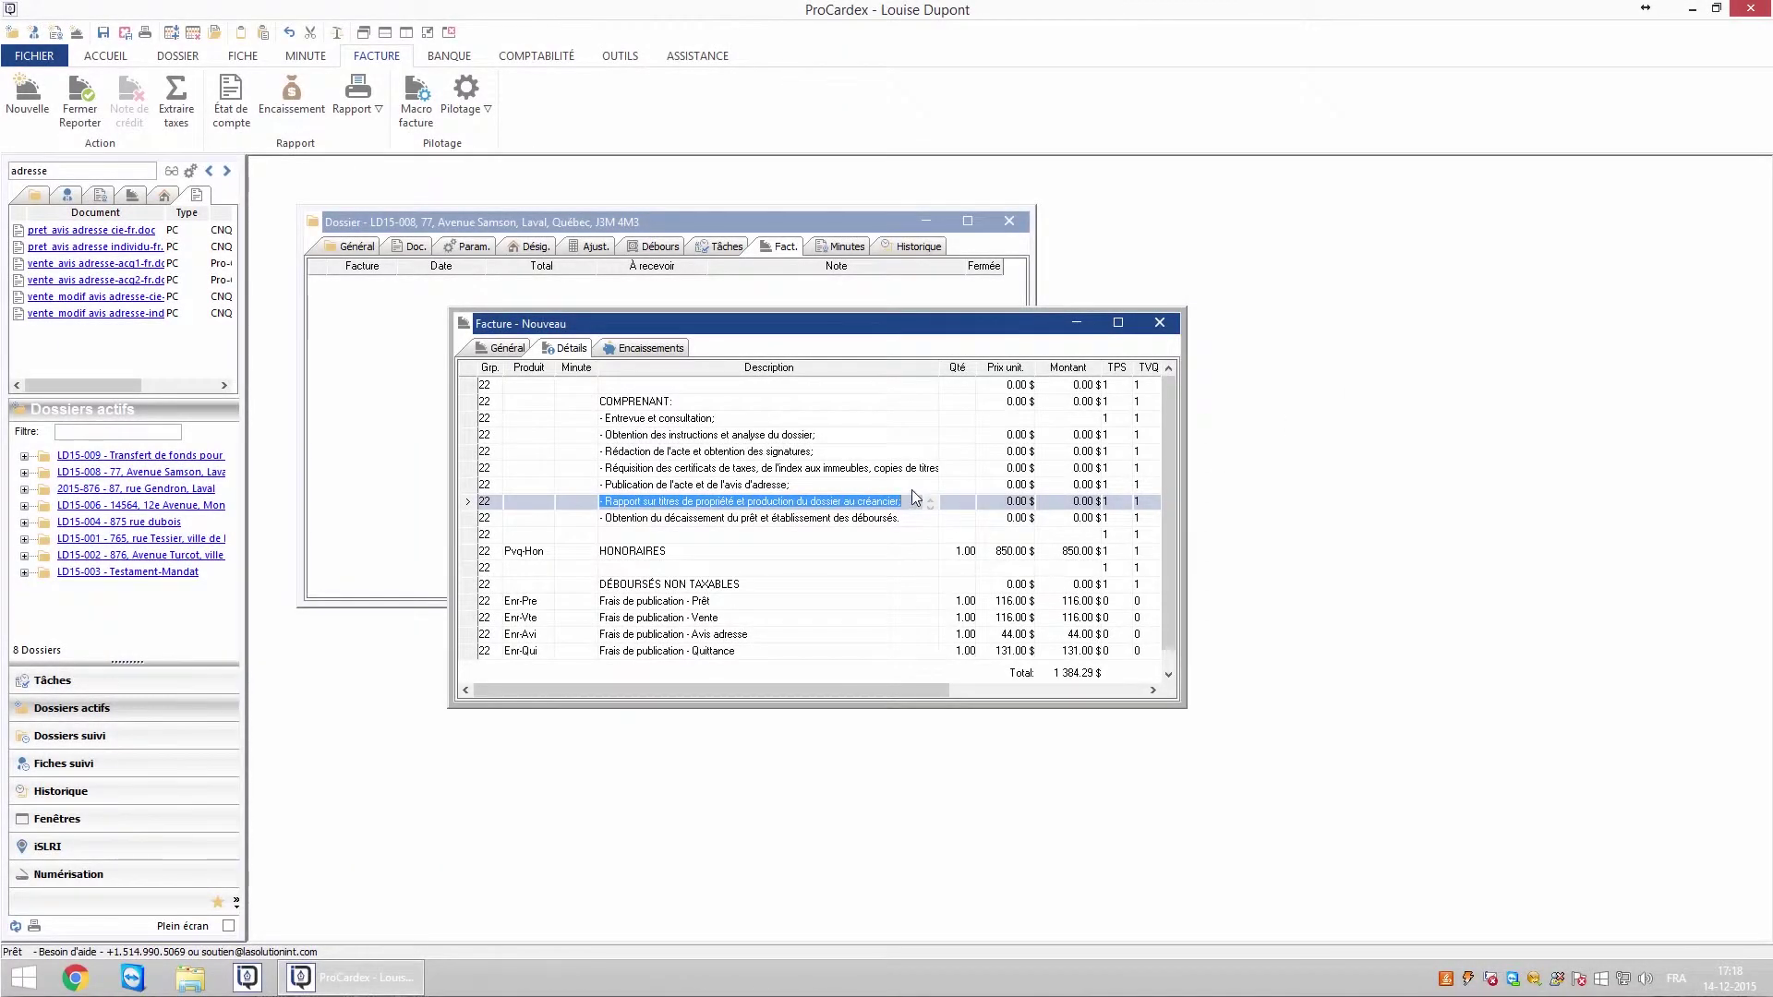
pyautogui.doubleClick(821, 466)
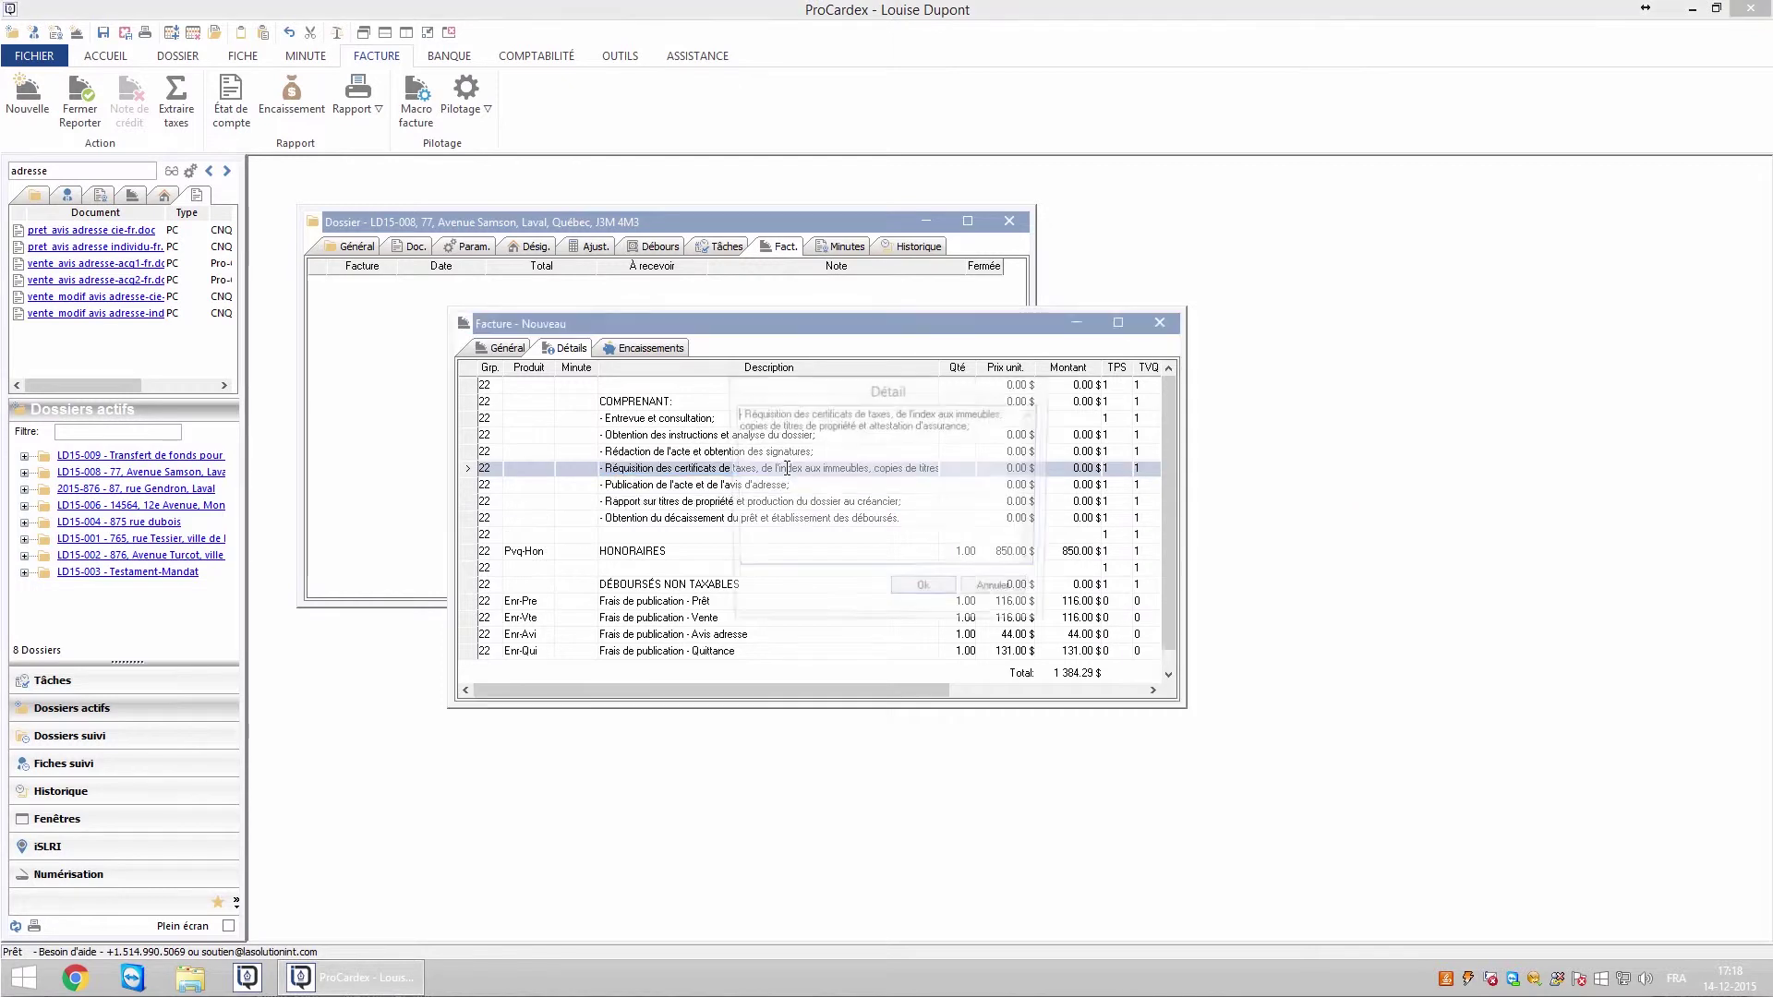
pyautogui.click(907, 591)
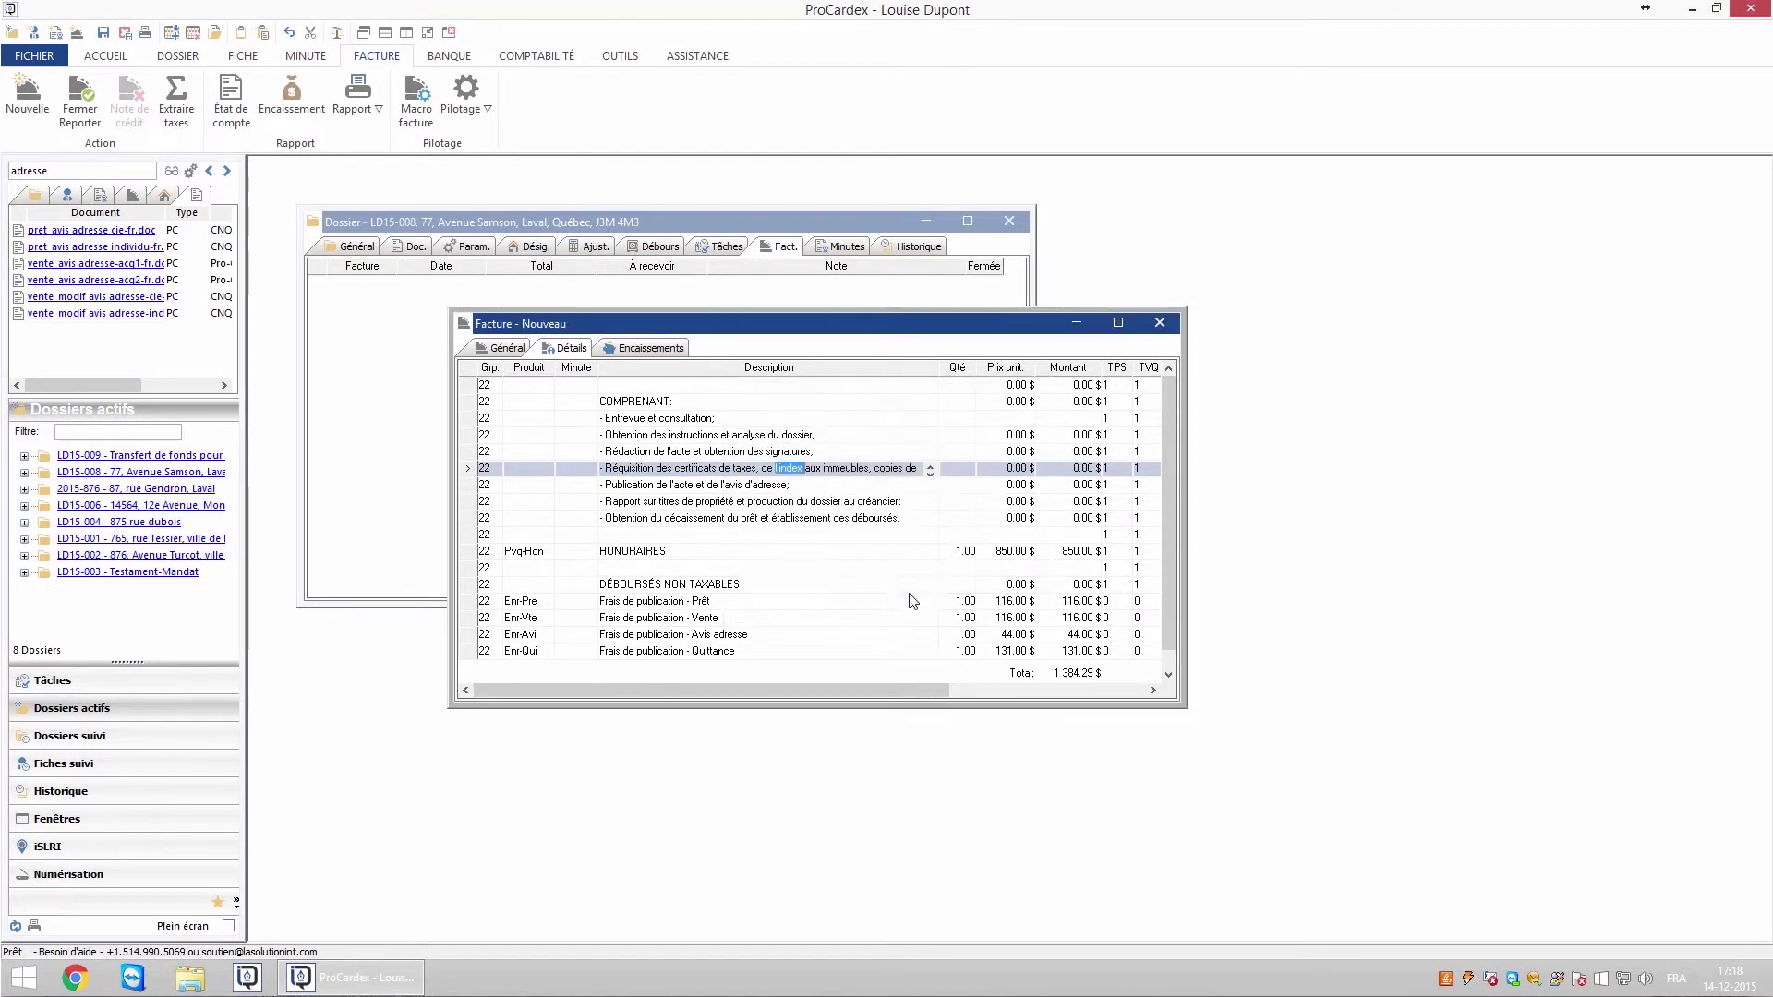
pyautogui.click(965, 551)
pyautogui.click(1008, 554)
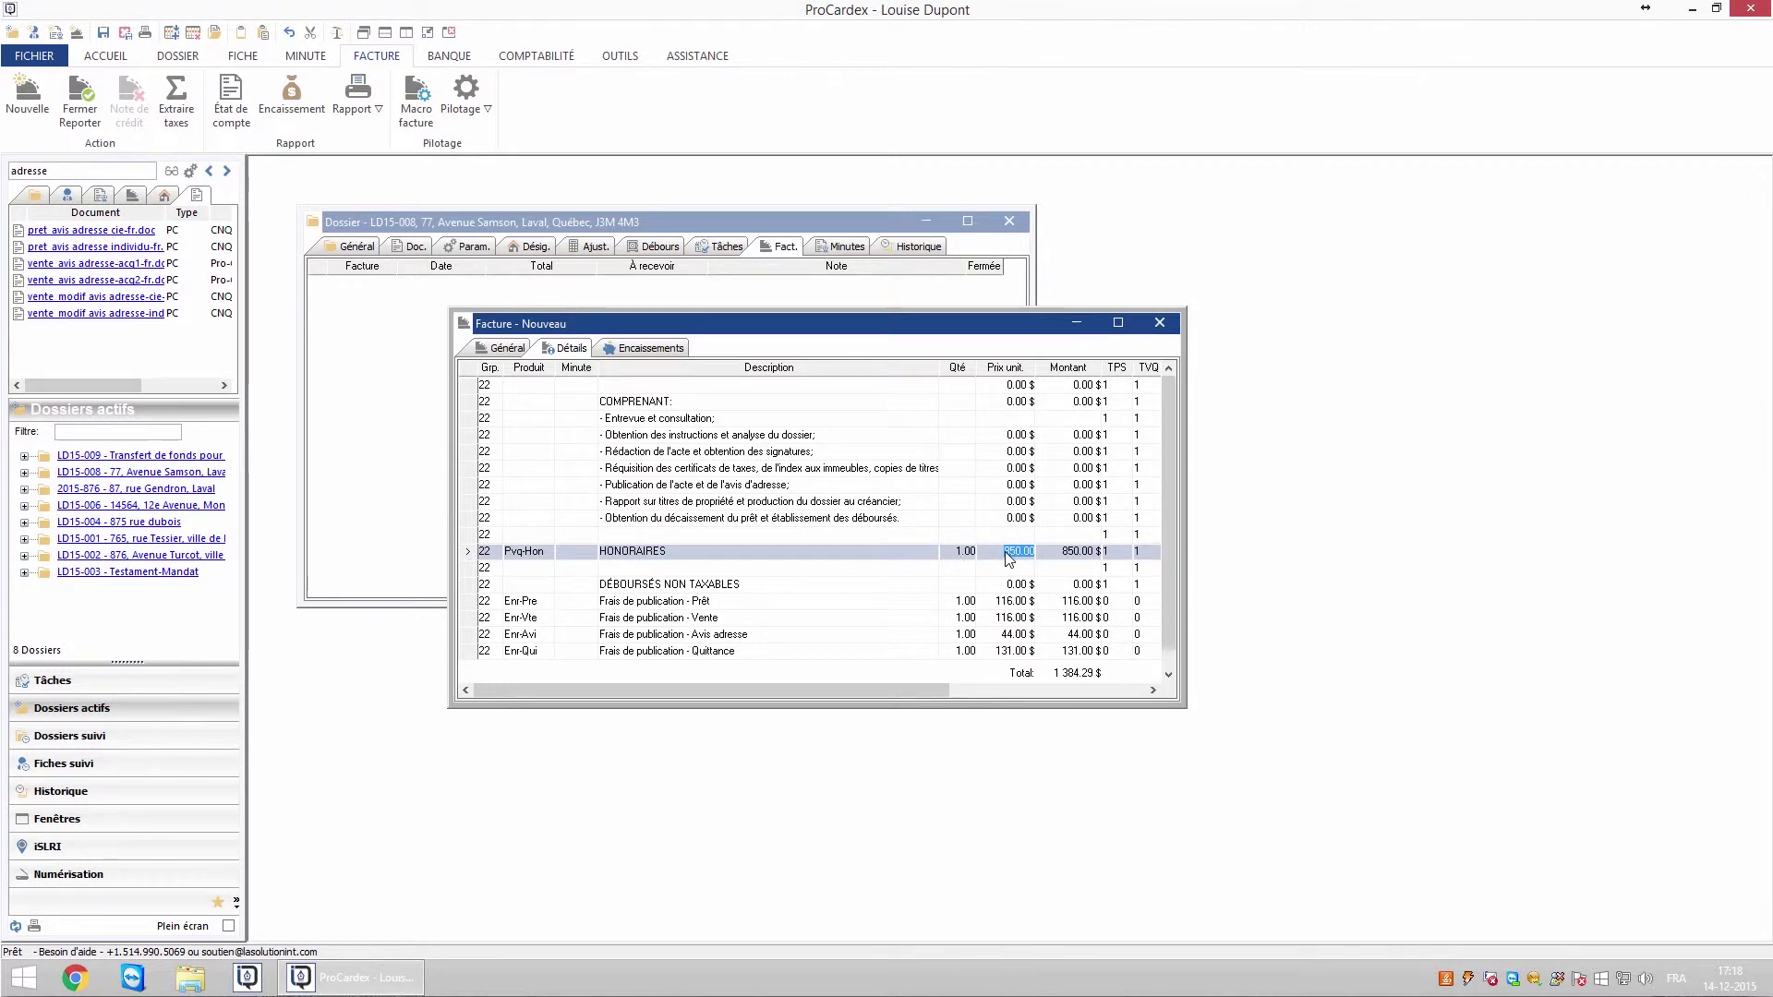
pyautogui.rightClick(695, 554)
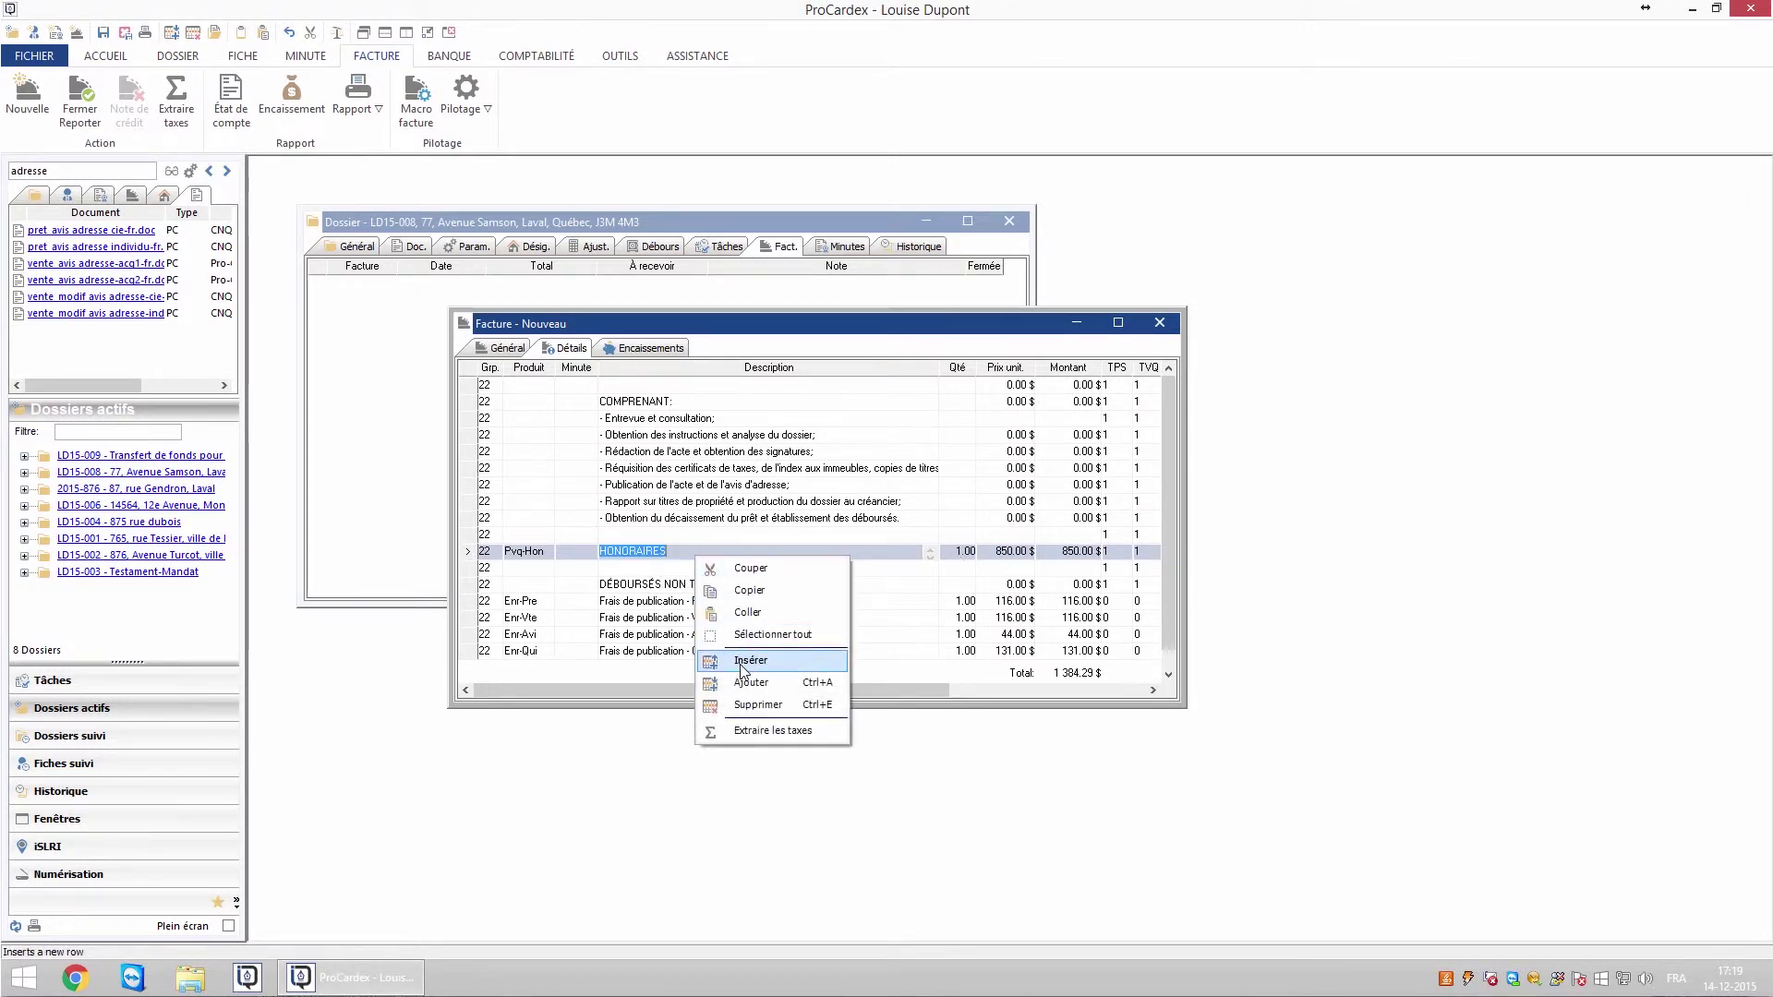
pyautogui.click(620, 570)
pyautogui.click(544, 553)
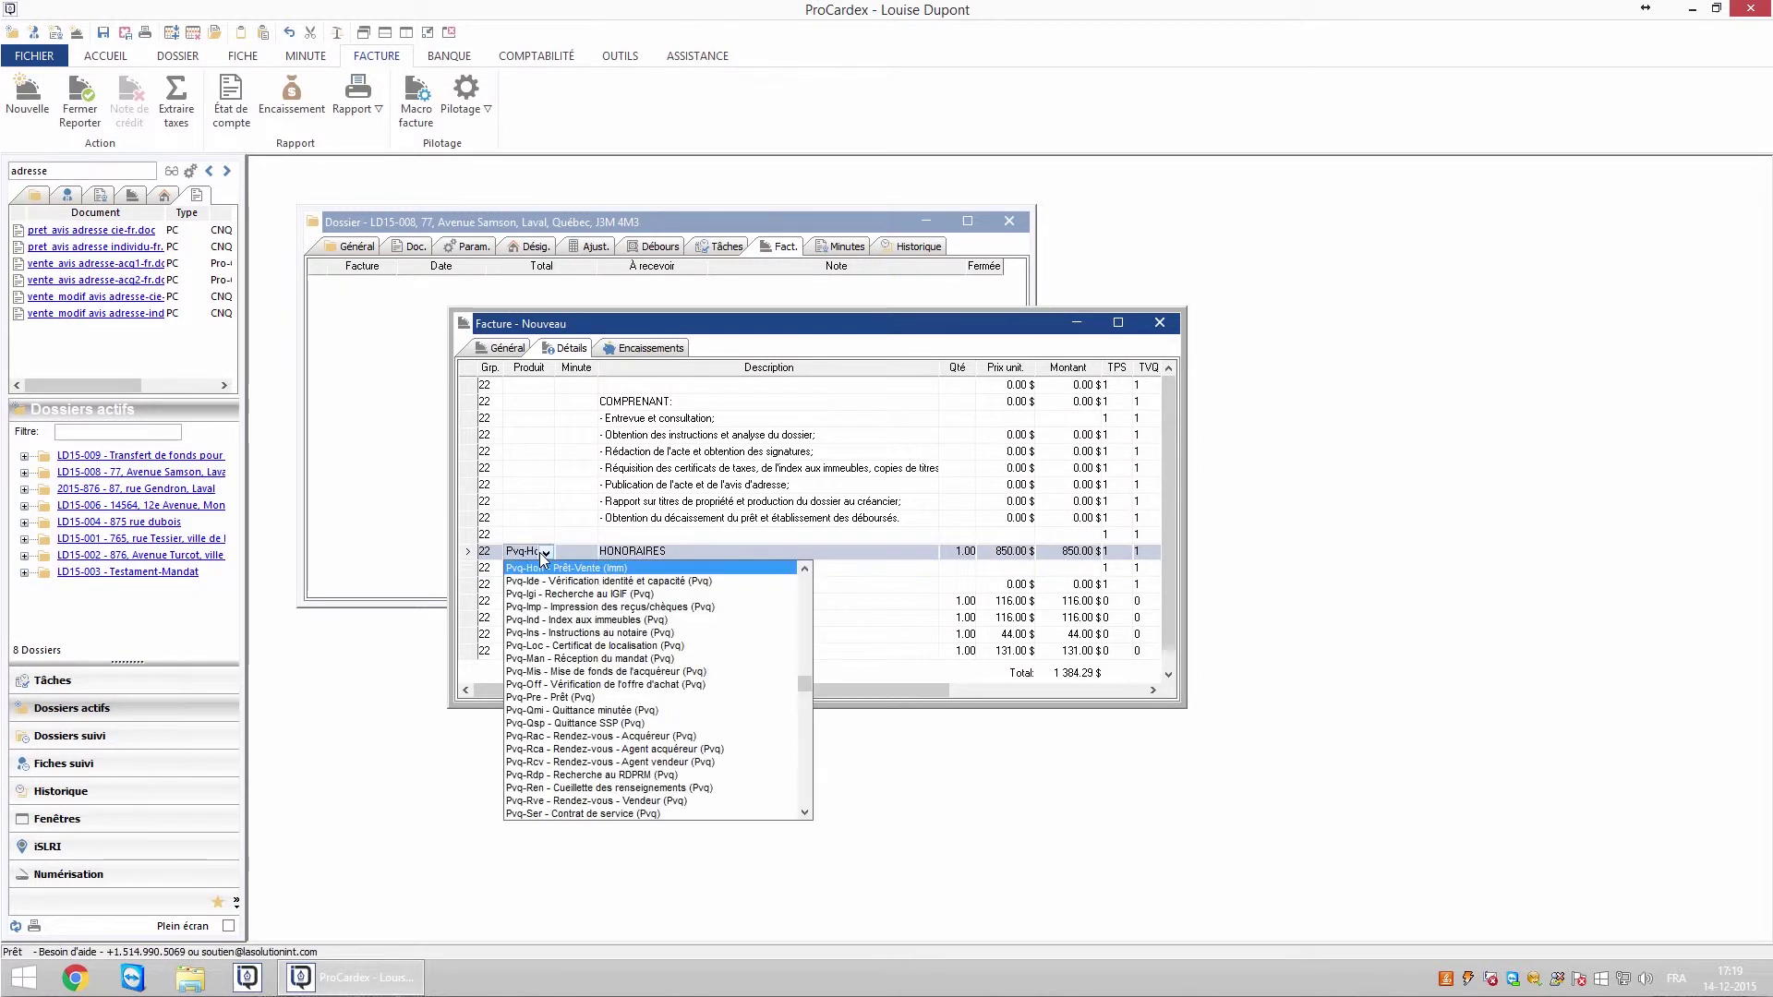
pyautogui.click(700, 557)
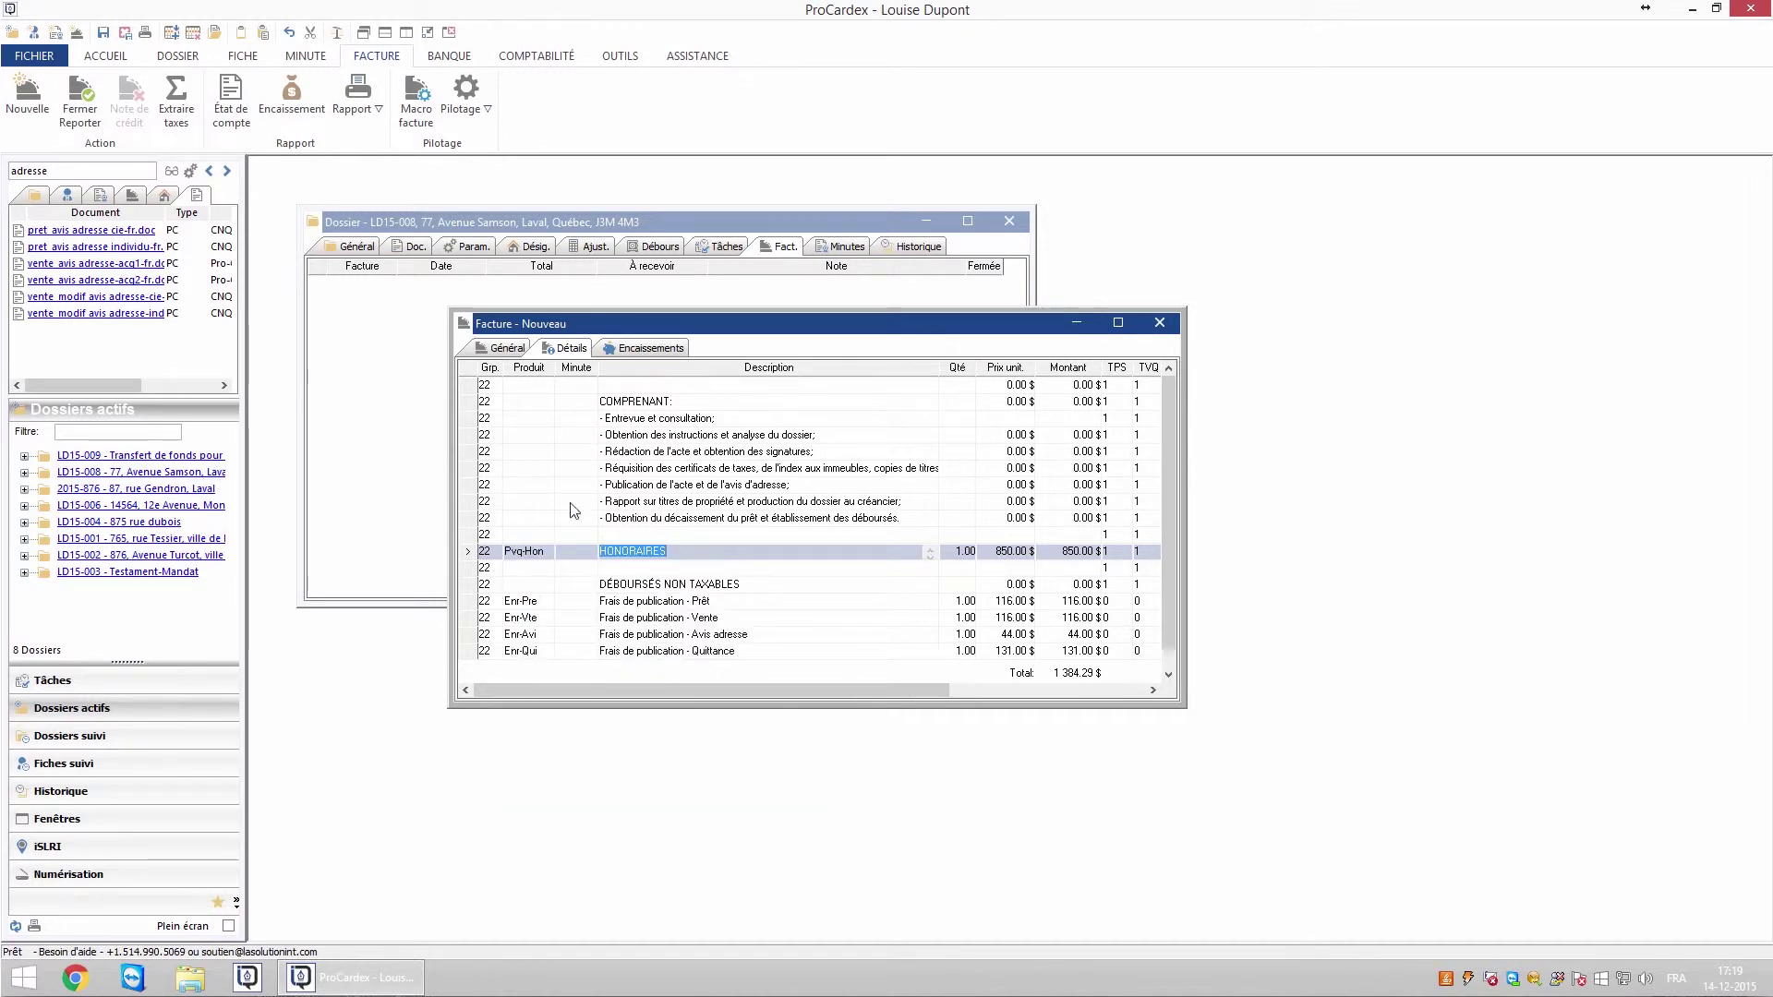
pyautogui.click(488, 604)
pyautogui.click(489, 618)
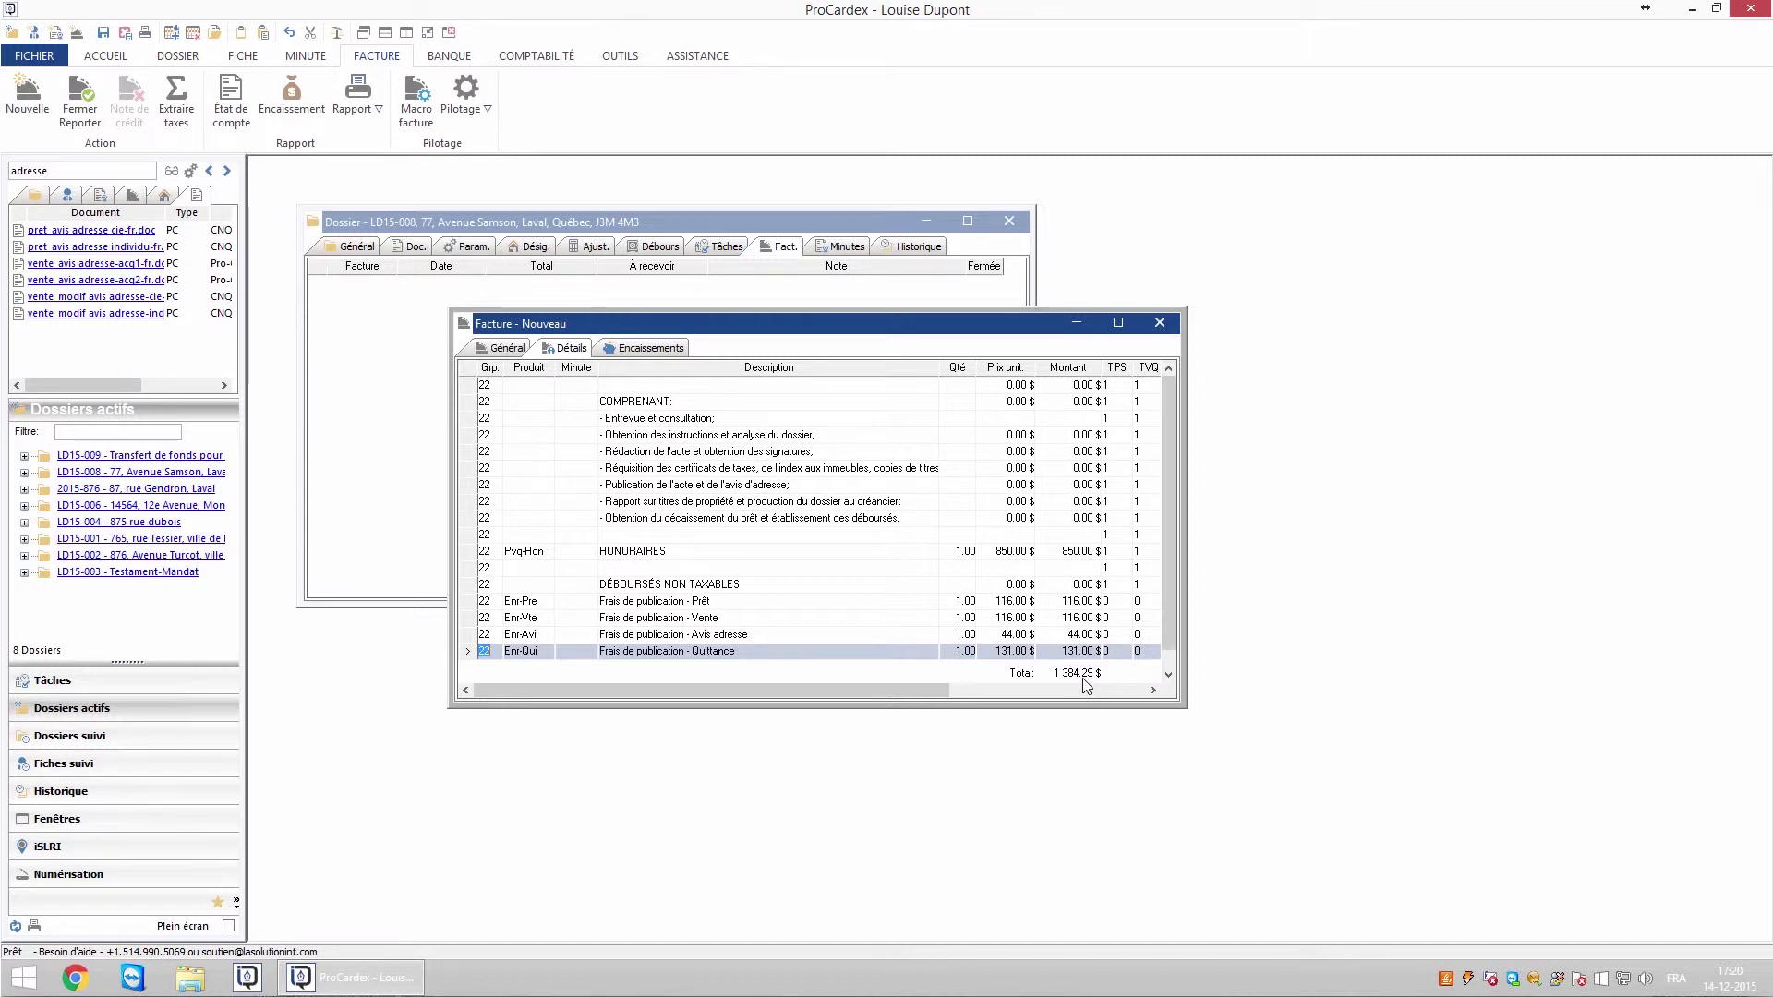
pyautogui.click(1021, 603)
pyautogui.click(1019, 618)
pyautogui.click(1020, 635)
pyautogui.click(1017, 651)
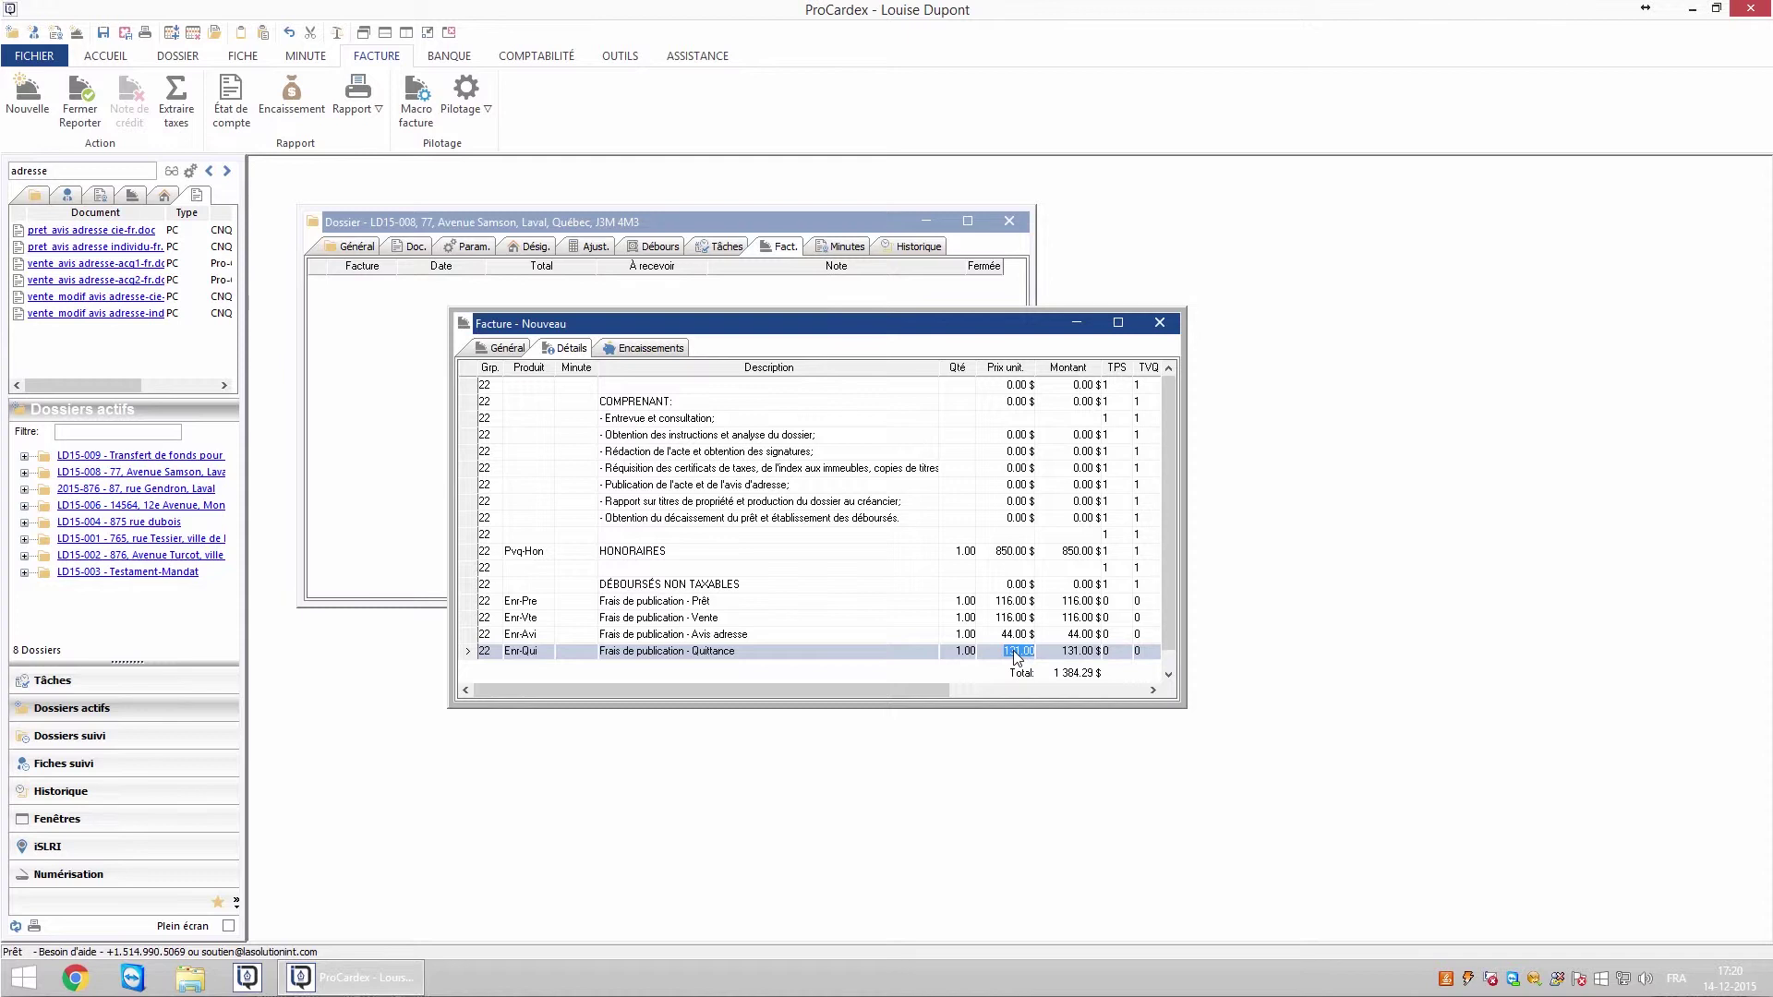
# - Enter 968 as the HONORAIRES price and extract taxes, giving 841.92 $ and a 1 375.00 $ total
pyautogui.click(1018, 552)
pyautogui.write('968')
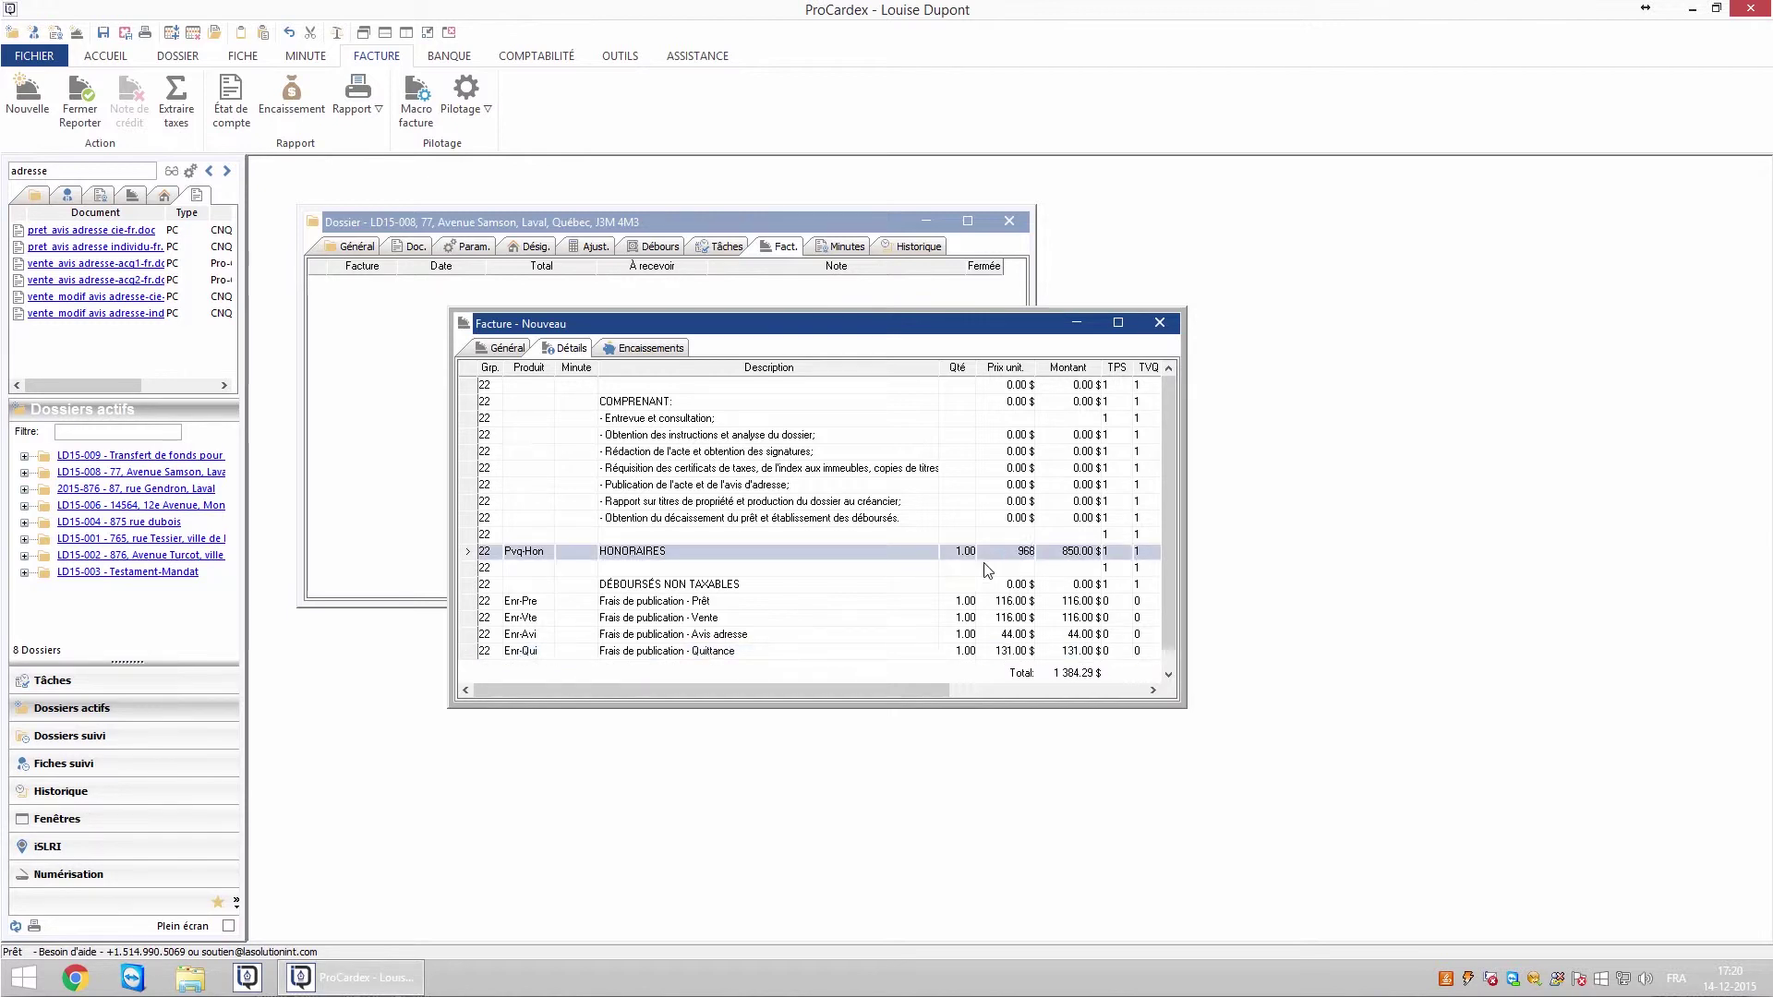
pyautogui.rightClick(1004, 555)
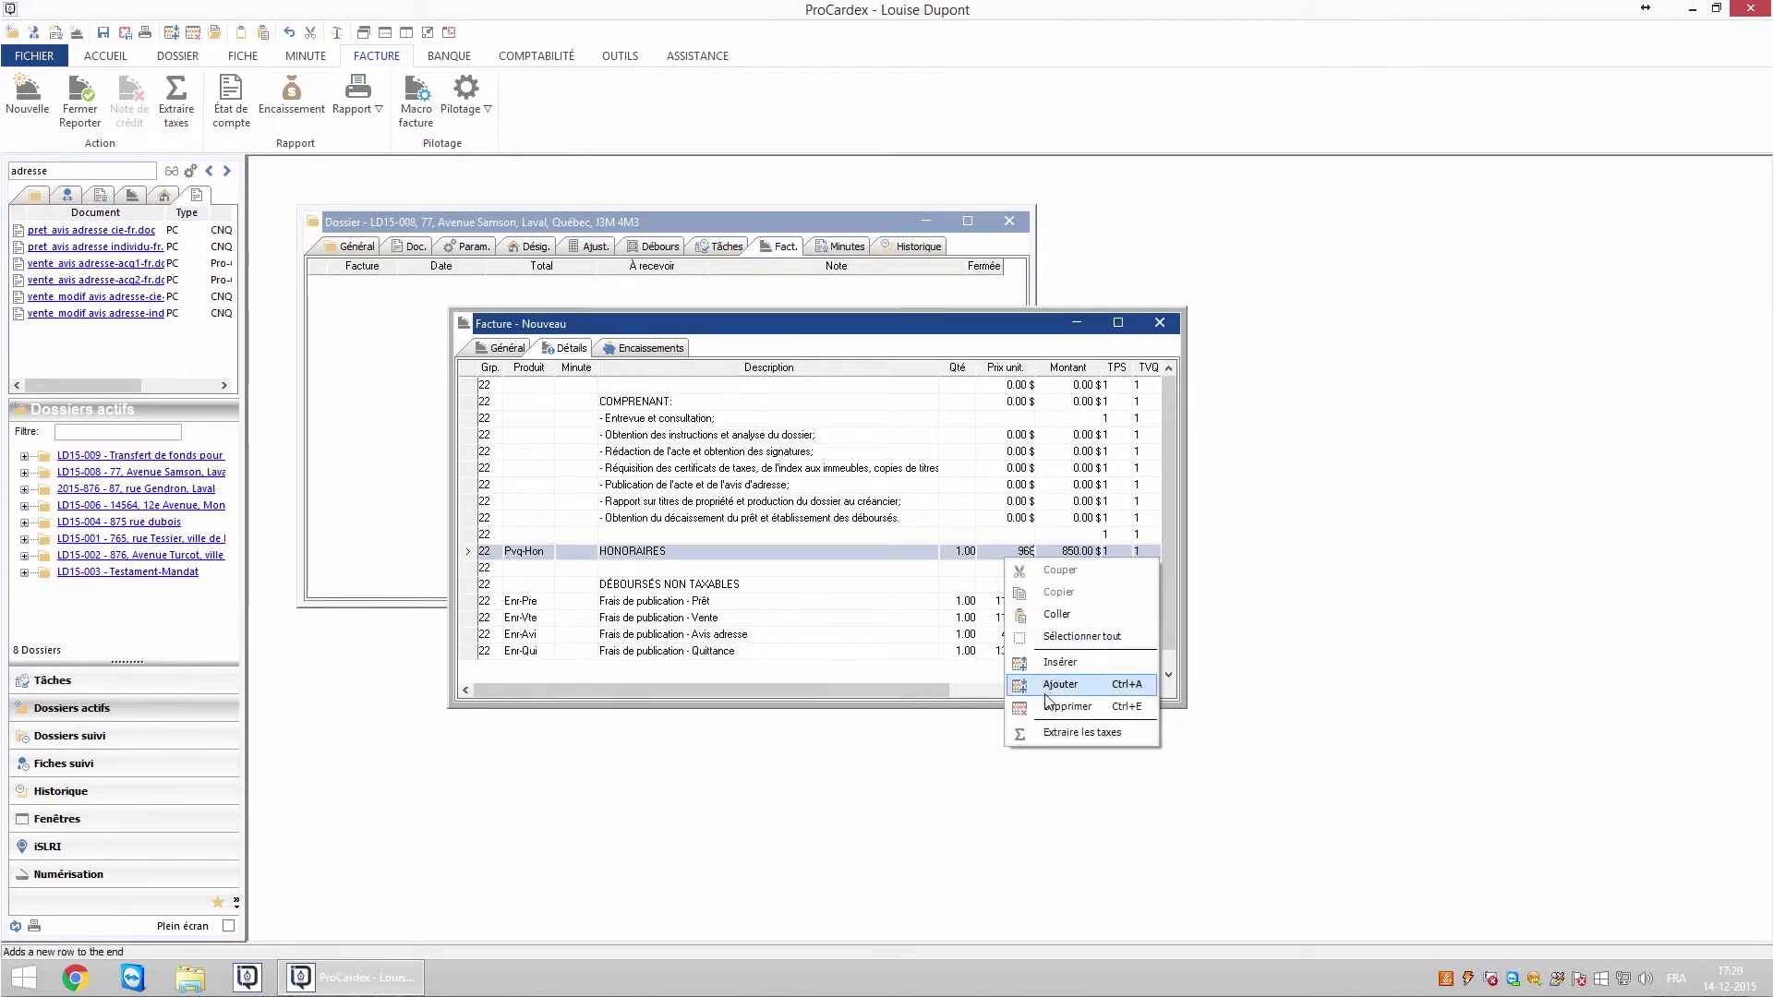
pyautogui.click(1055, 736)
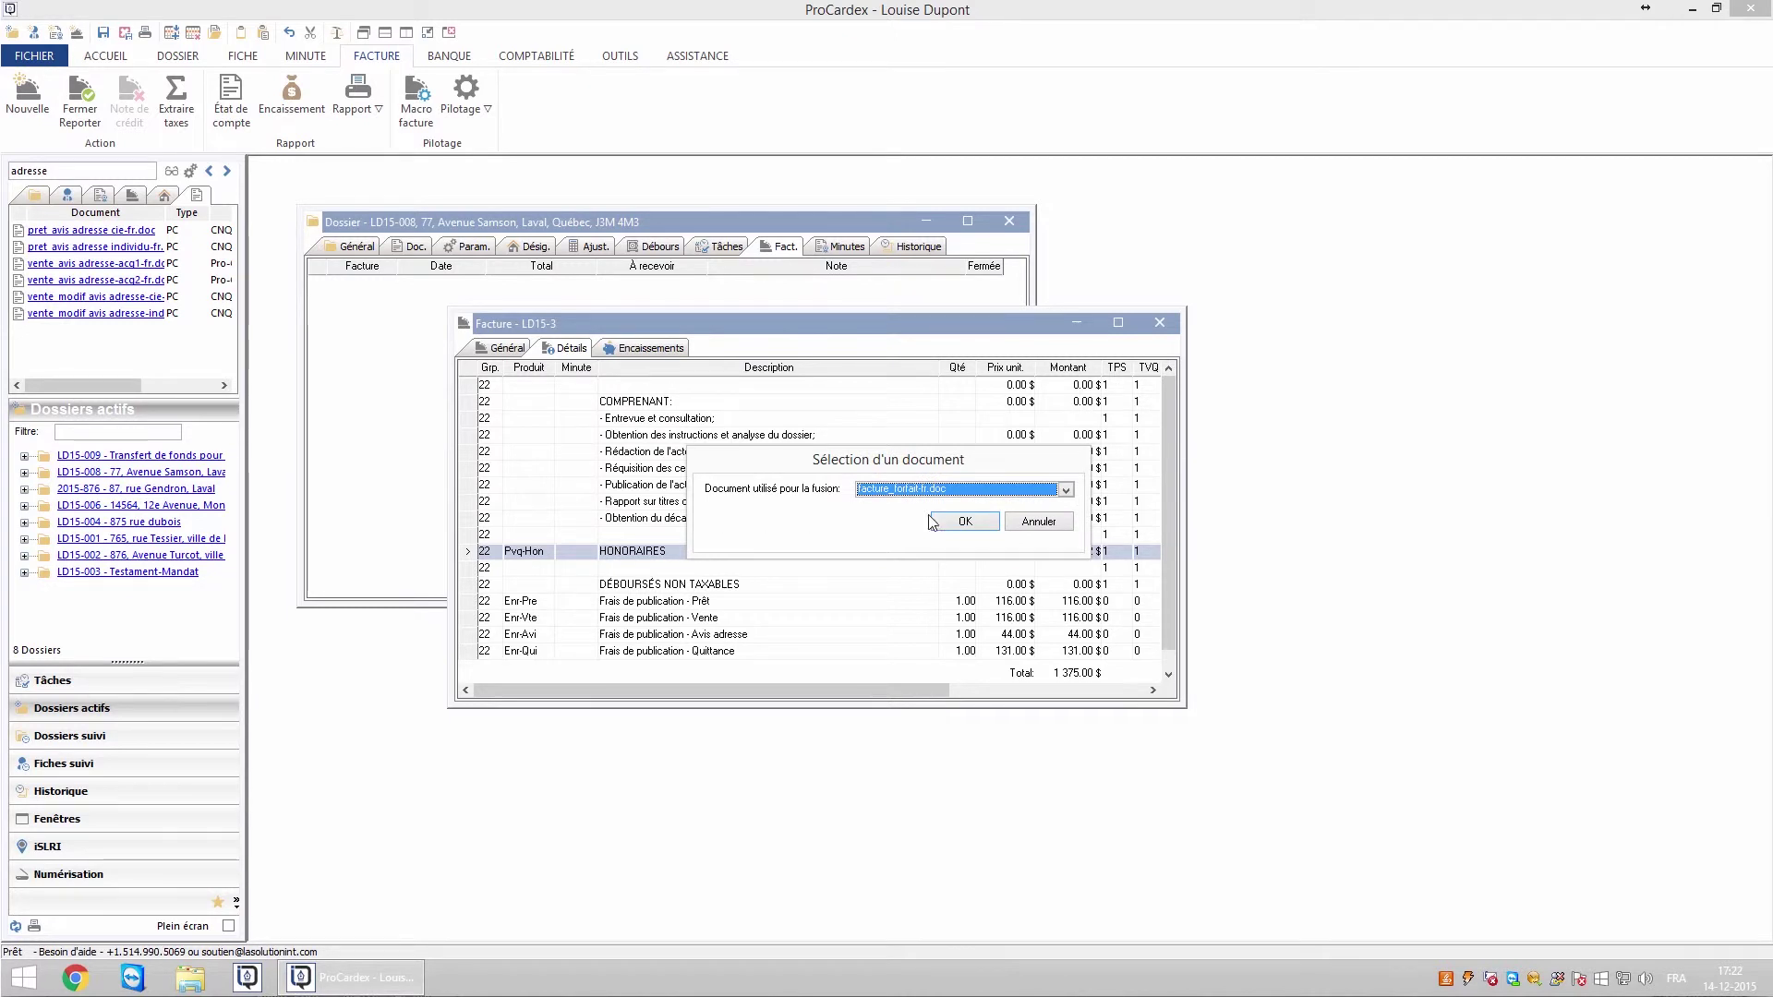
# - Choose facture_forfait-fr.doc as the merge template and launch the Word merge for LD15-3
pyautogui.click(1067, 490)
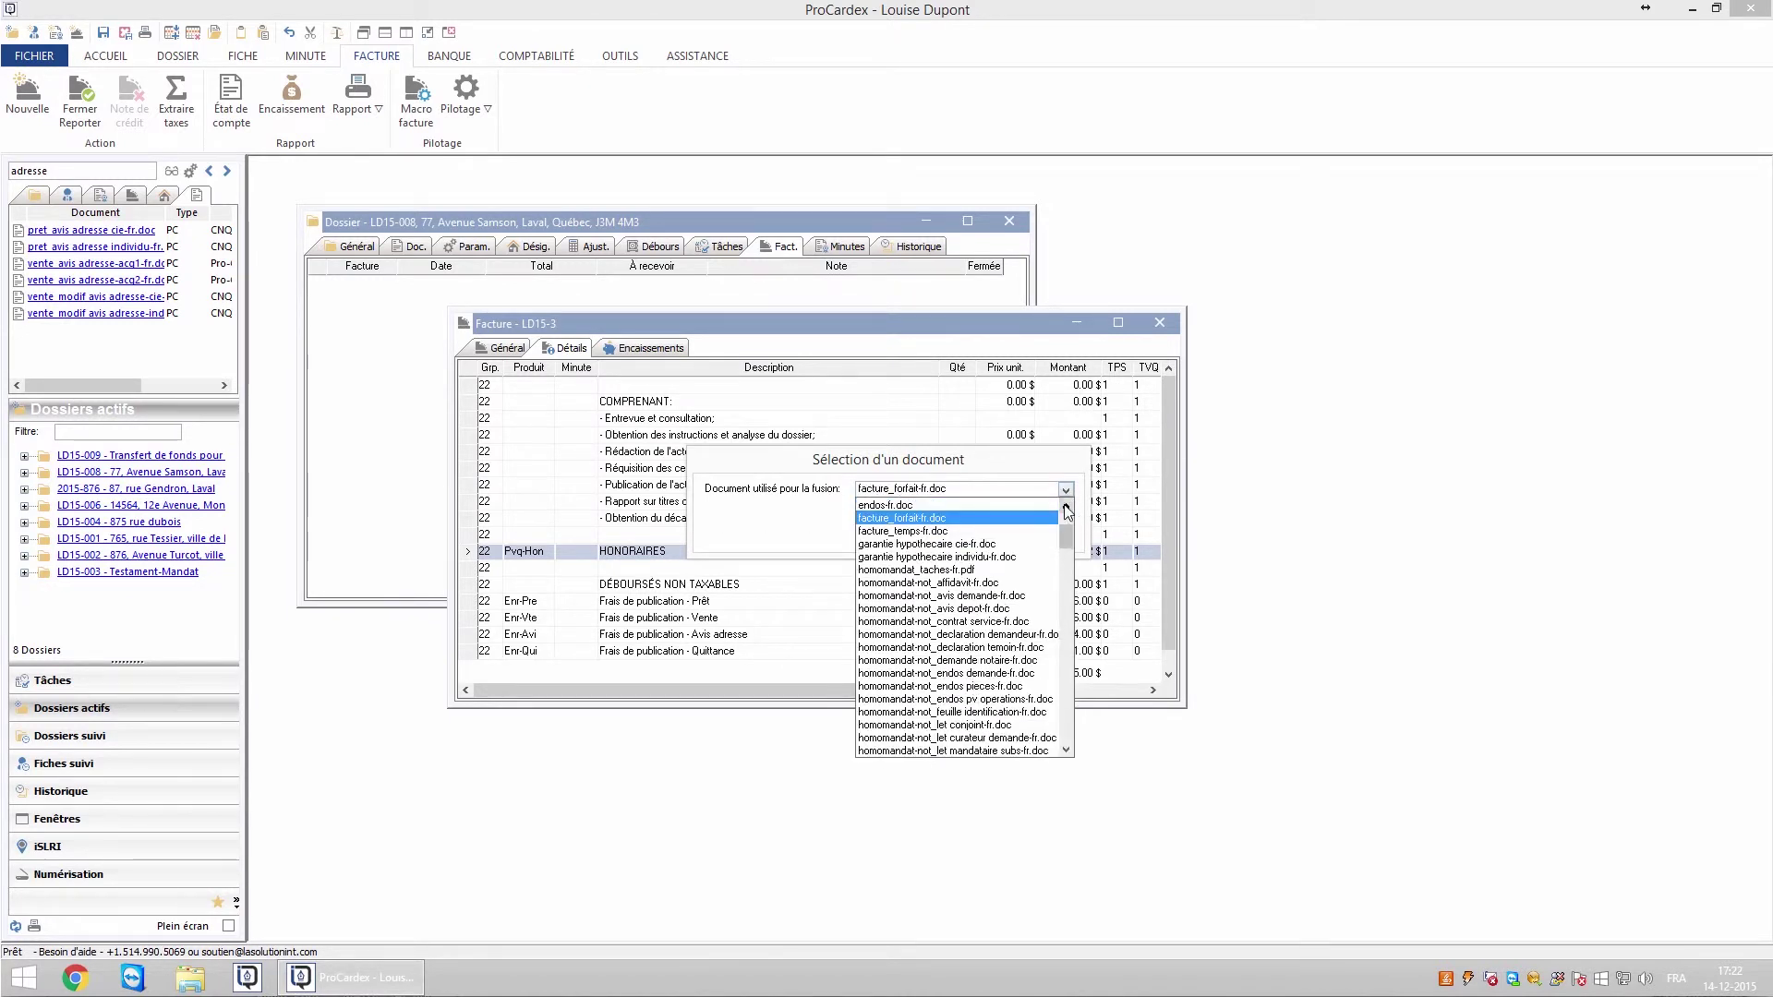
pyautogui.click(921, 519)
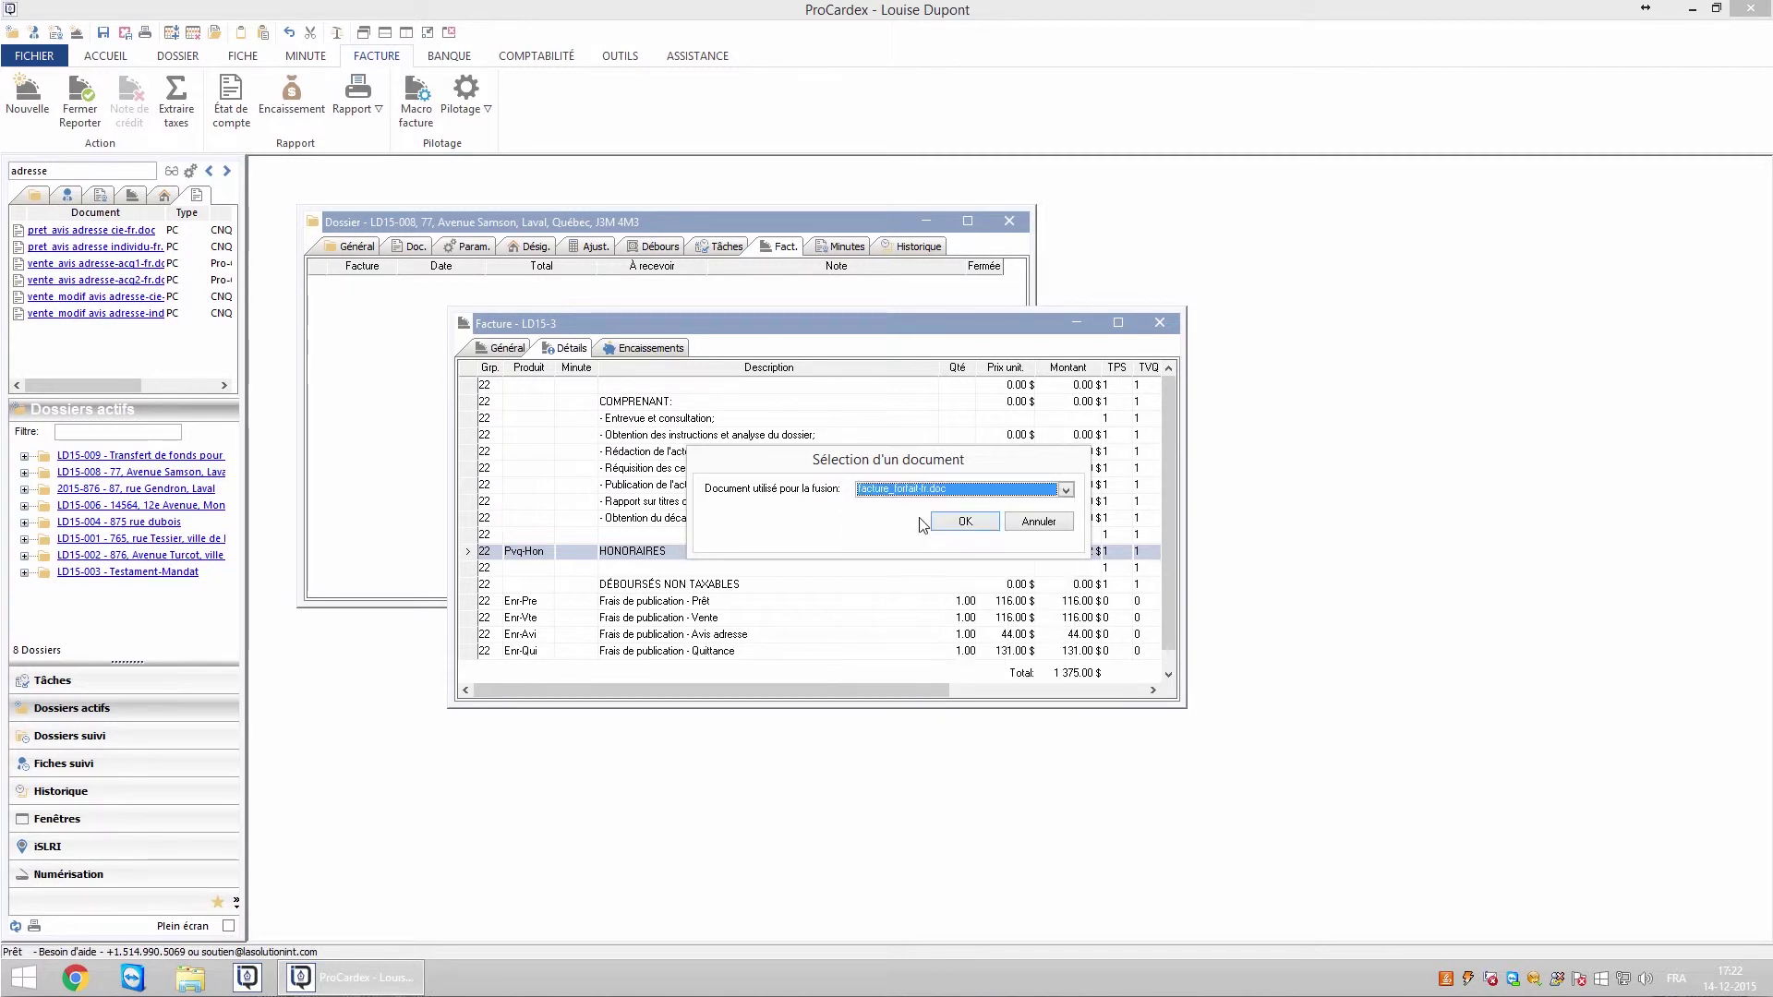
pyautogui.click(965, 523)
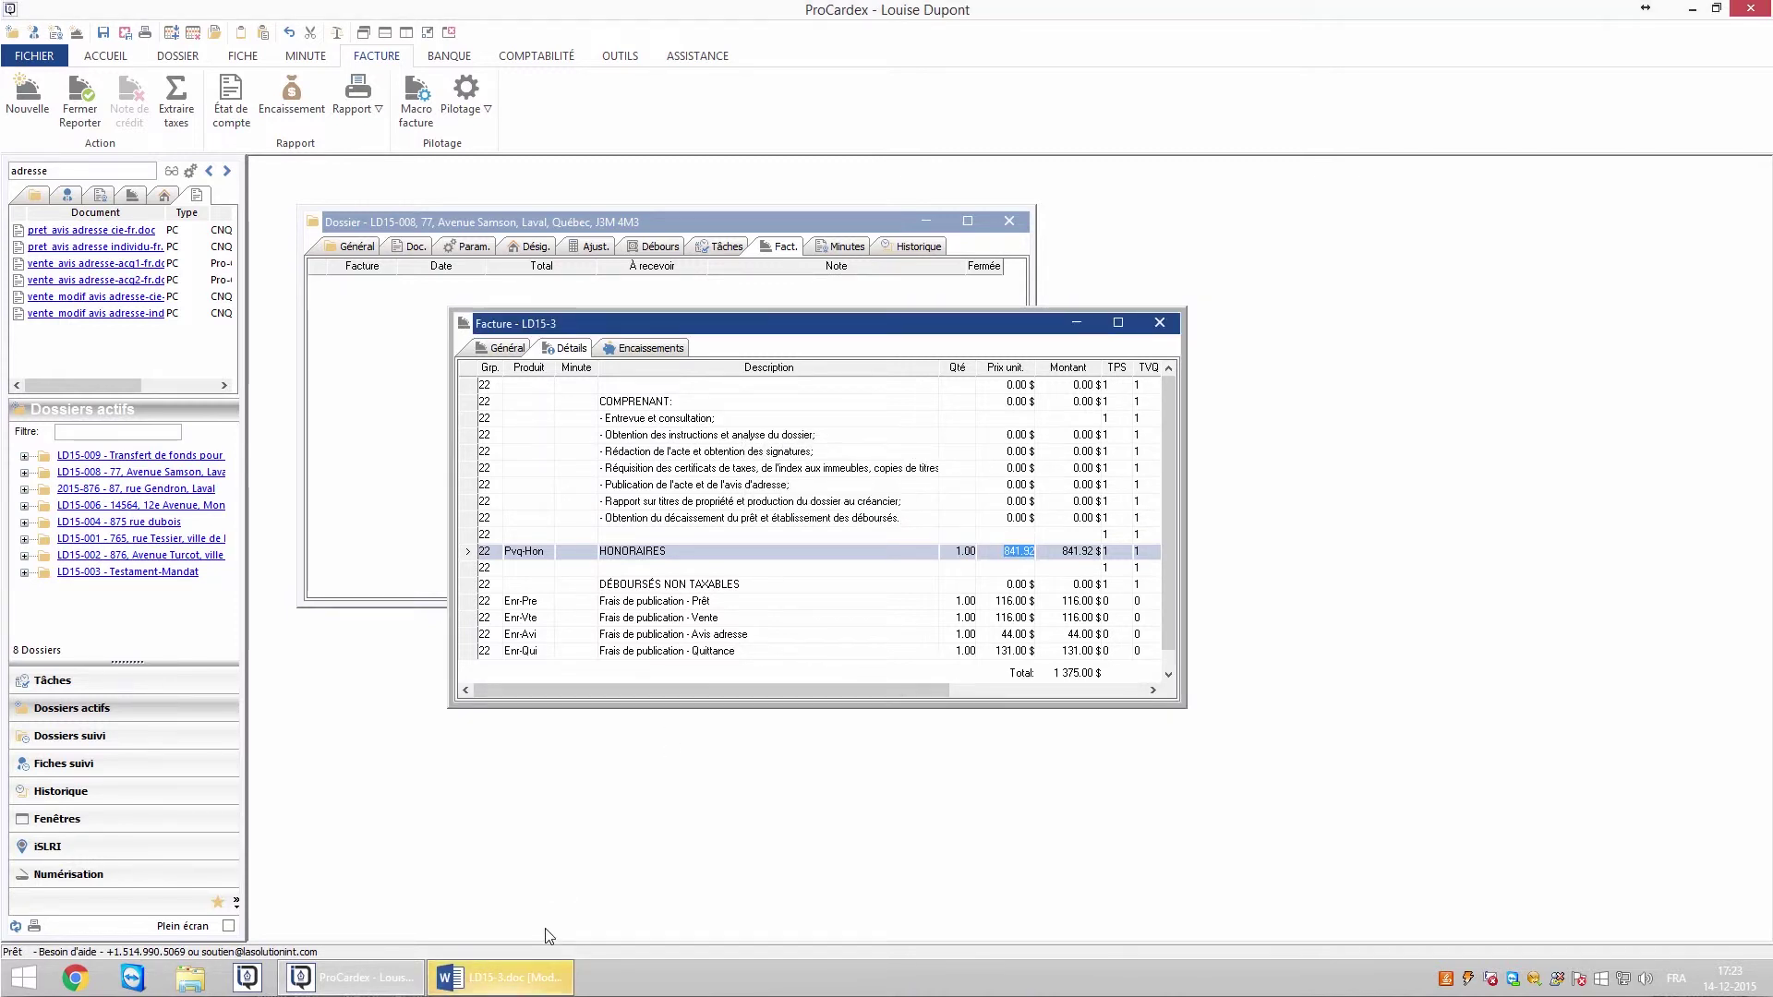
pyautogui.moveTo(513, 987)
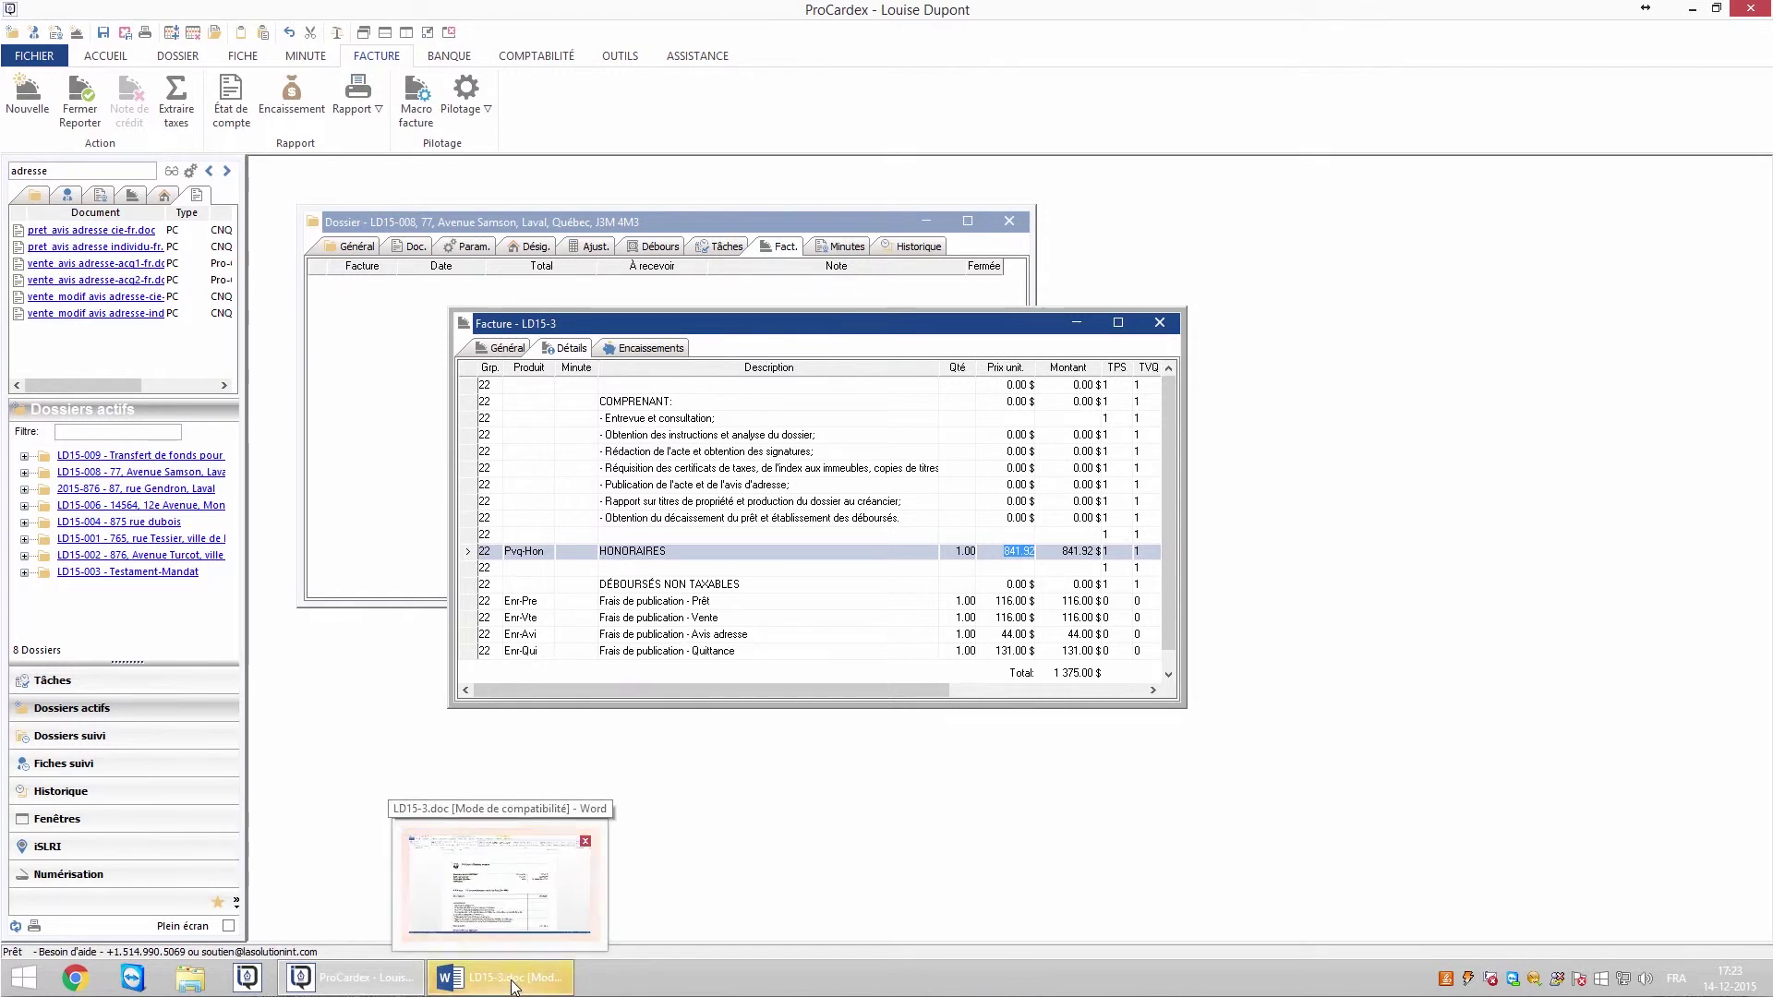
# - Look over LD15-3.doc in Word, with its 841.92 $ fees and four publication fees, then close it
pyautogui.click(514, 987)
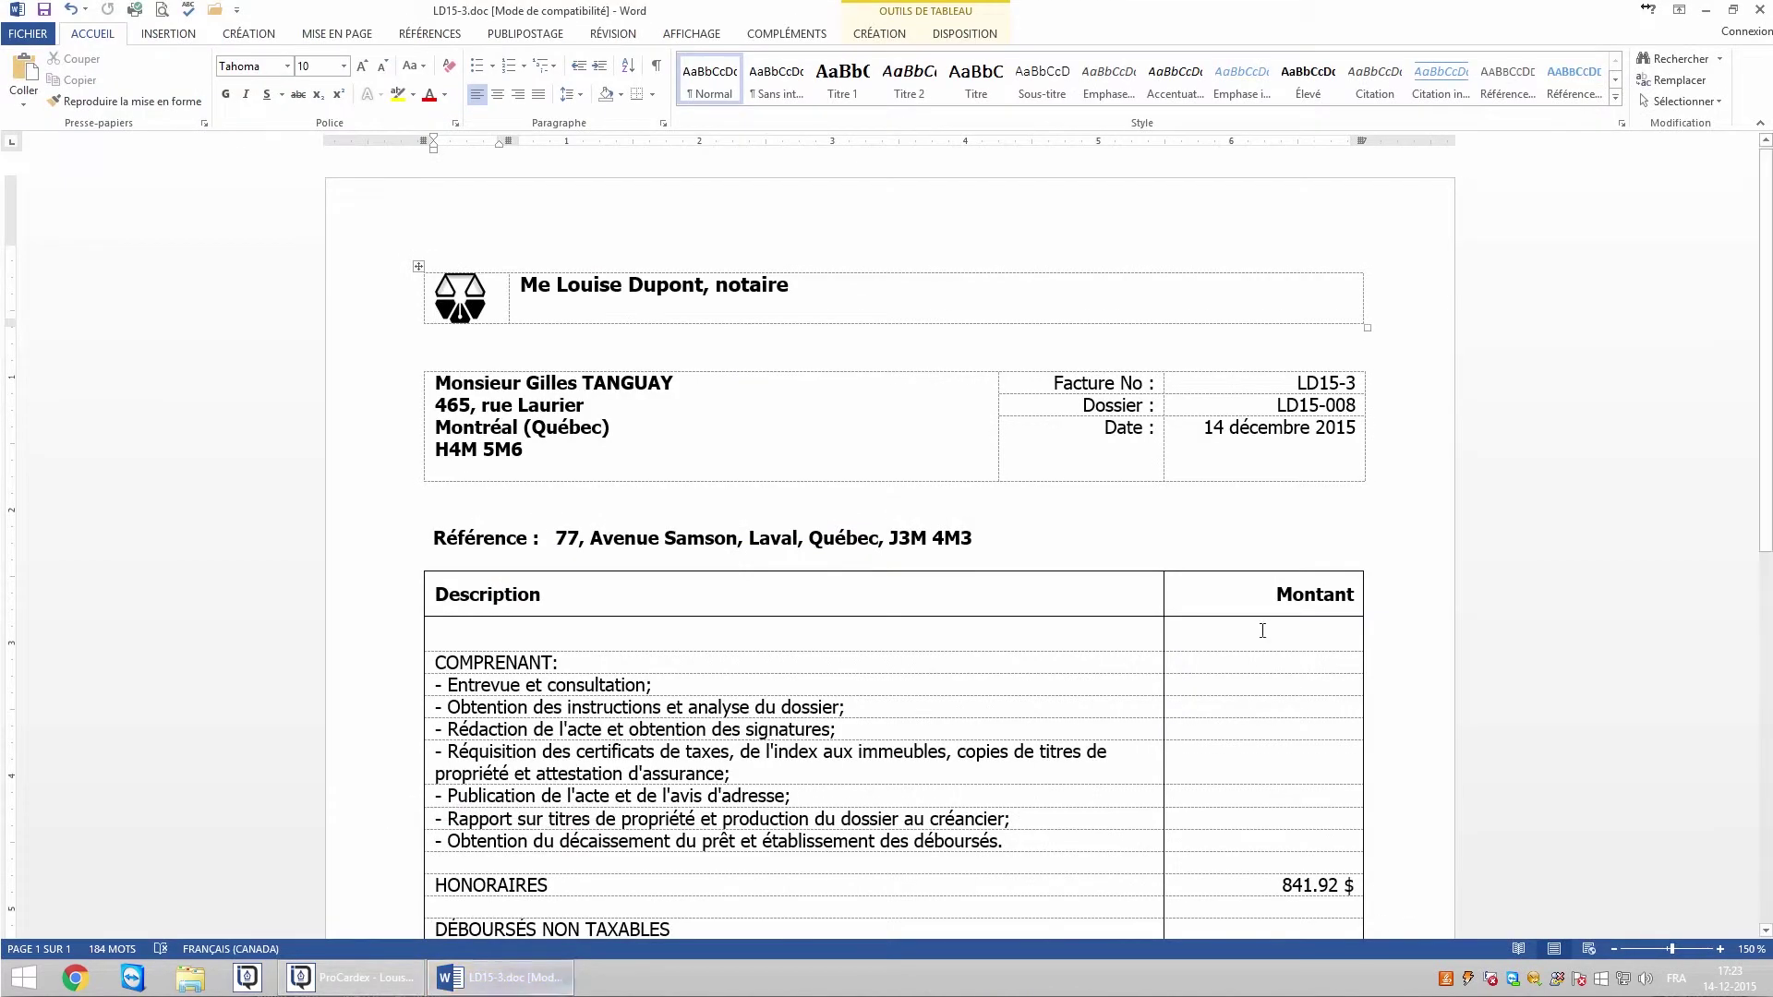
pyautogui.moveTo(1762, 531)
pyautogui.mouseDown()
pyautogui.moveTo(1768, 845)
pyautogui.moveTo(1766, 531)
pyautogui.mouseUp()
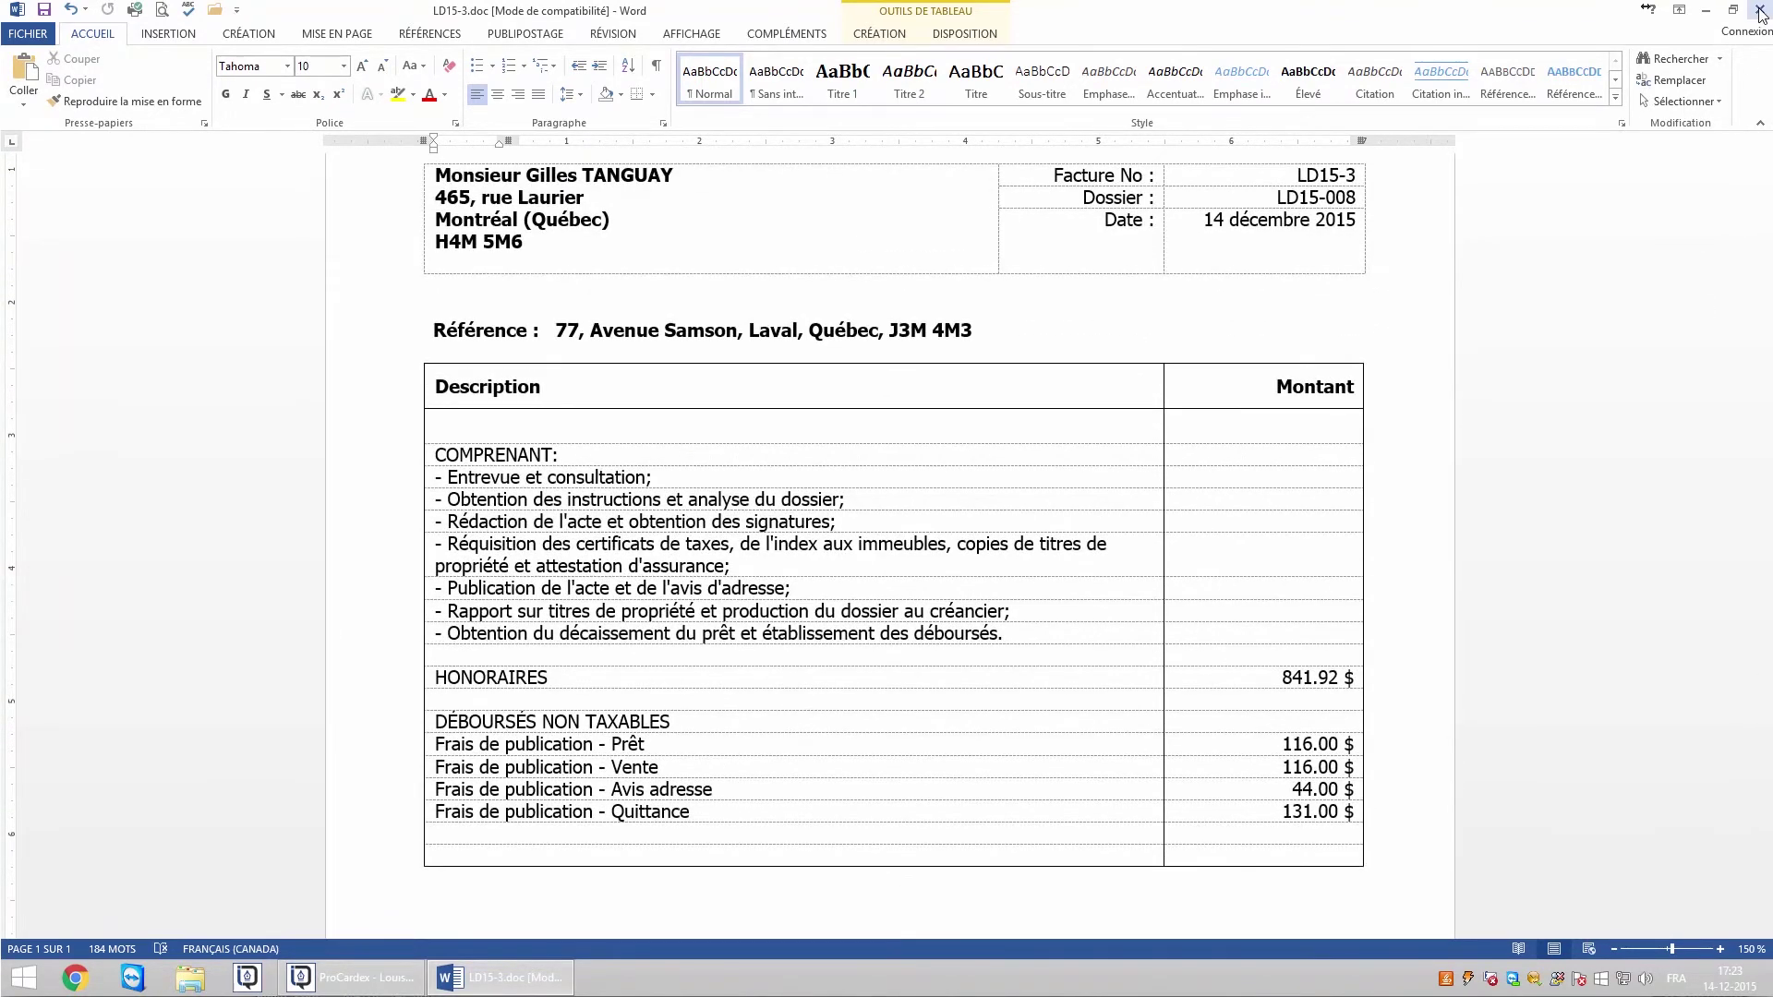
pyautogui.click(1760, 9)
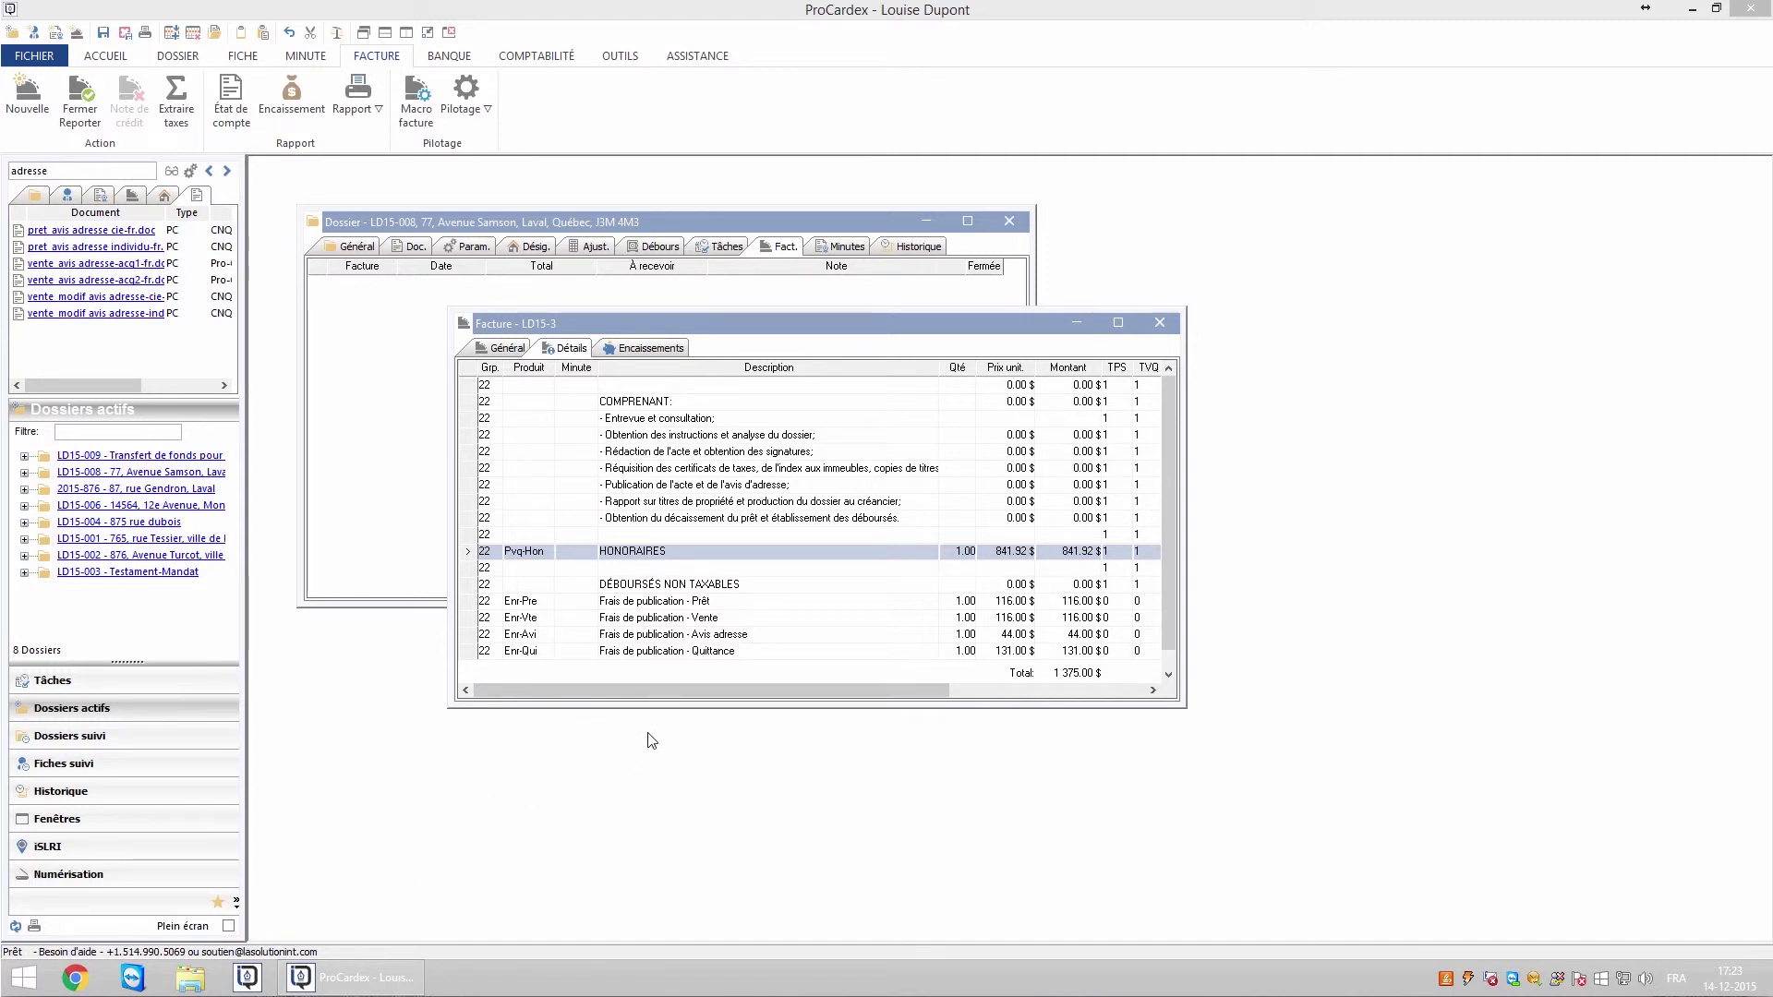
# - Append a blank detail line to invoice LD15-3 and call up the merge document selection again
pyautogui.click(652, 603)
pyautogui.rightClick(641, 574)
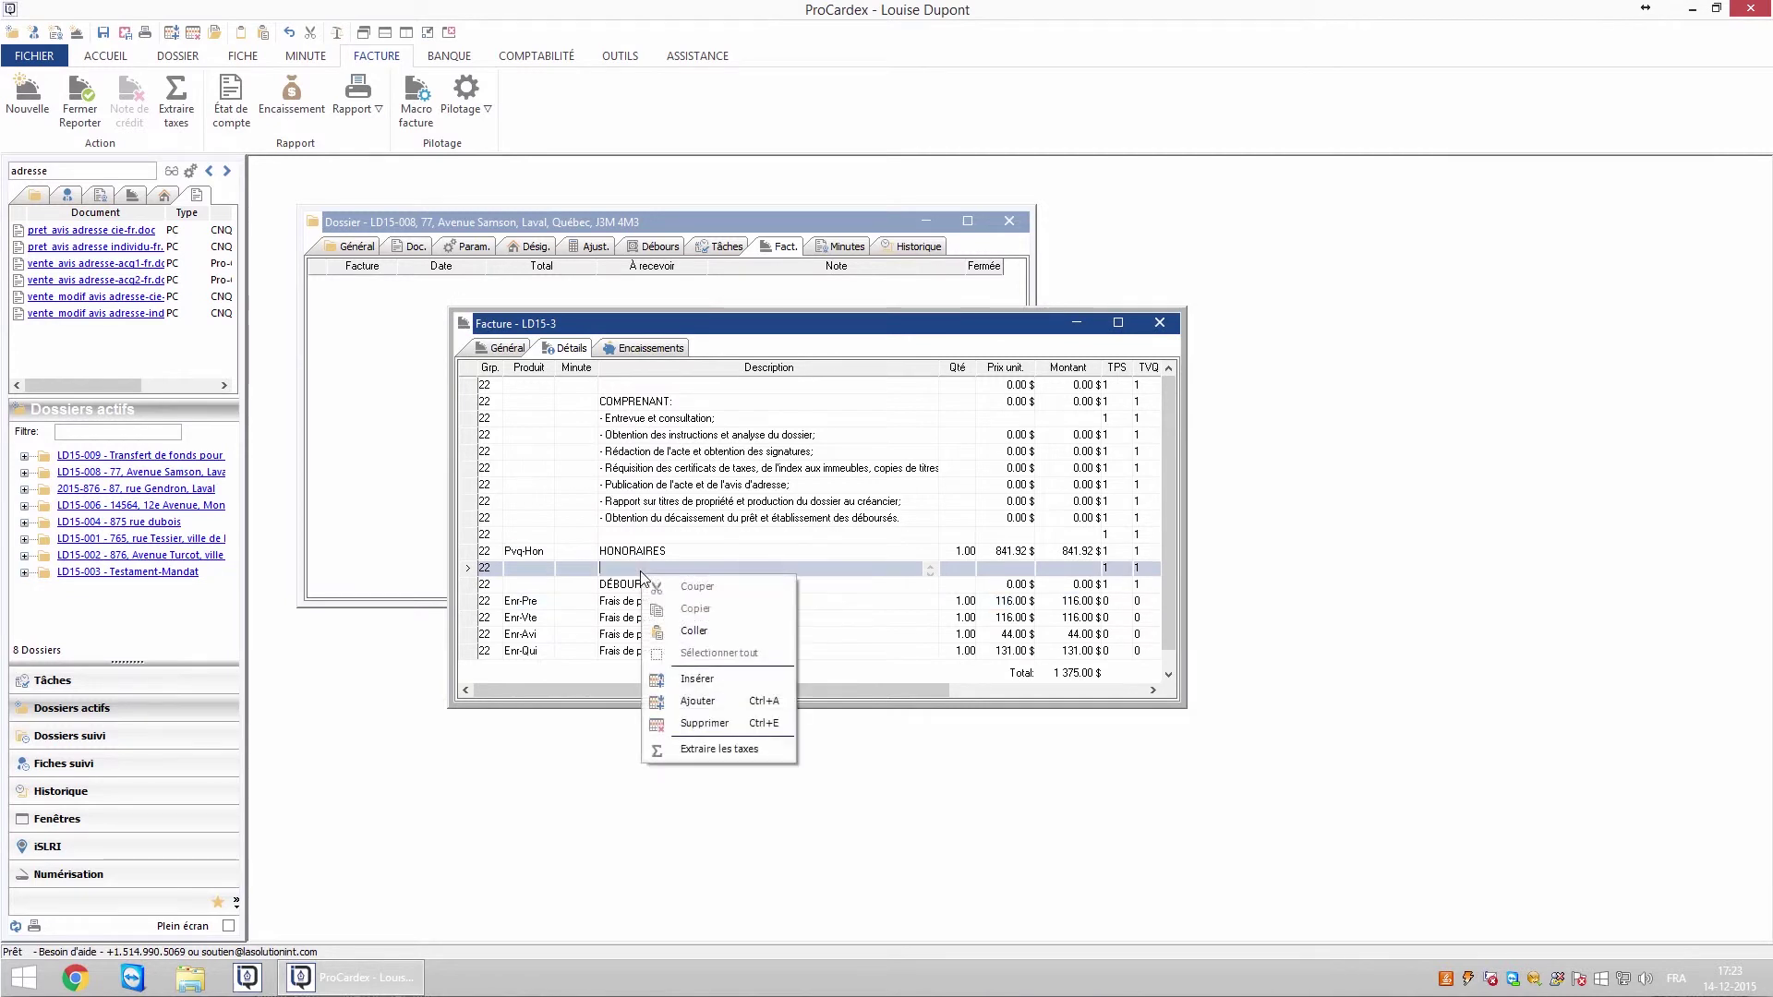
pyautogui.click(697, 701)
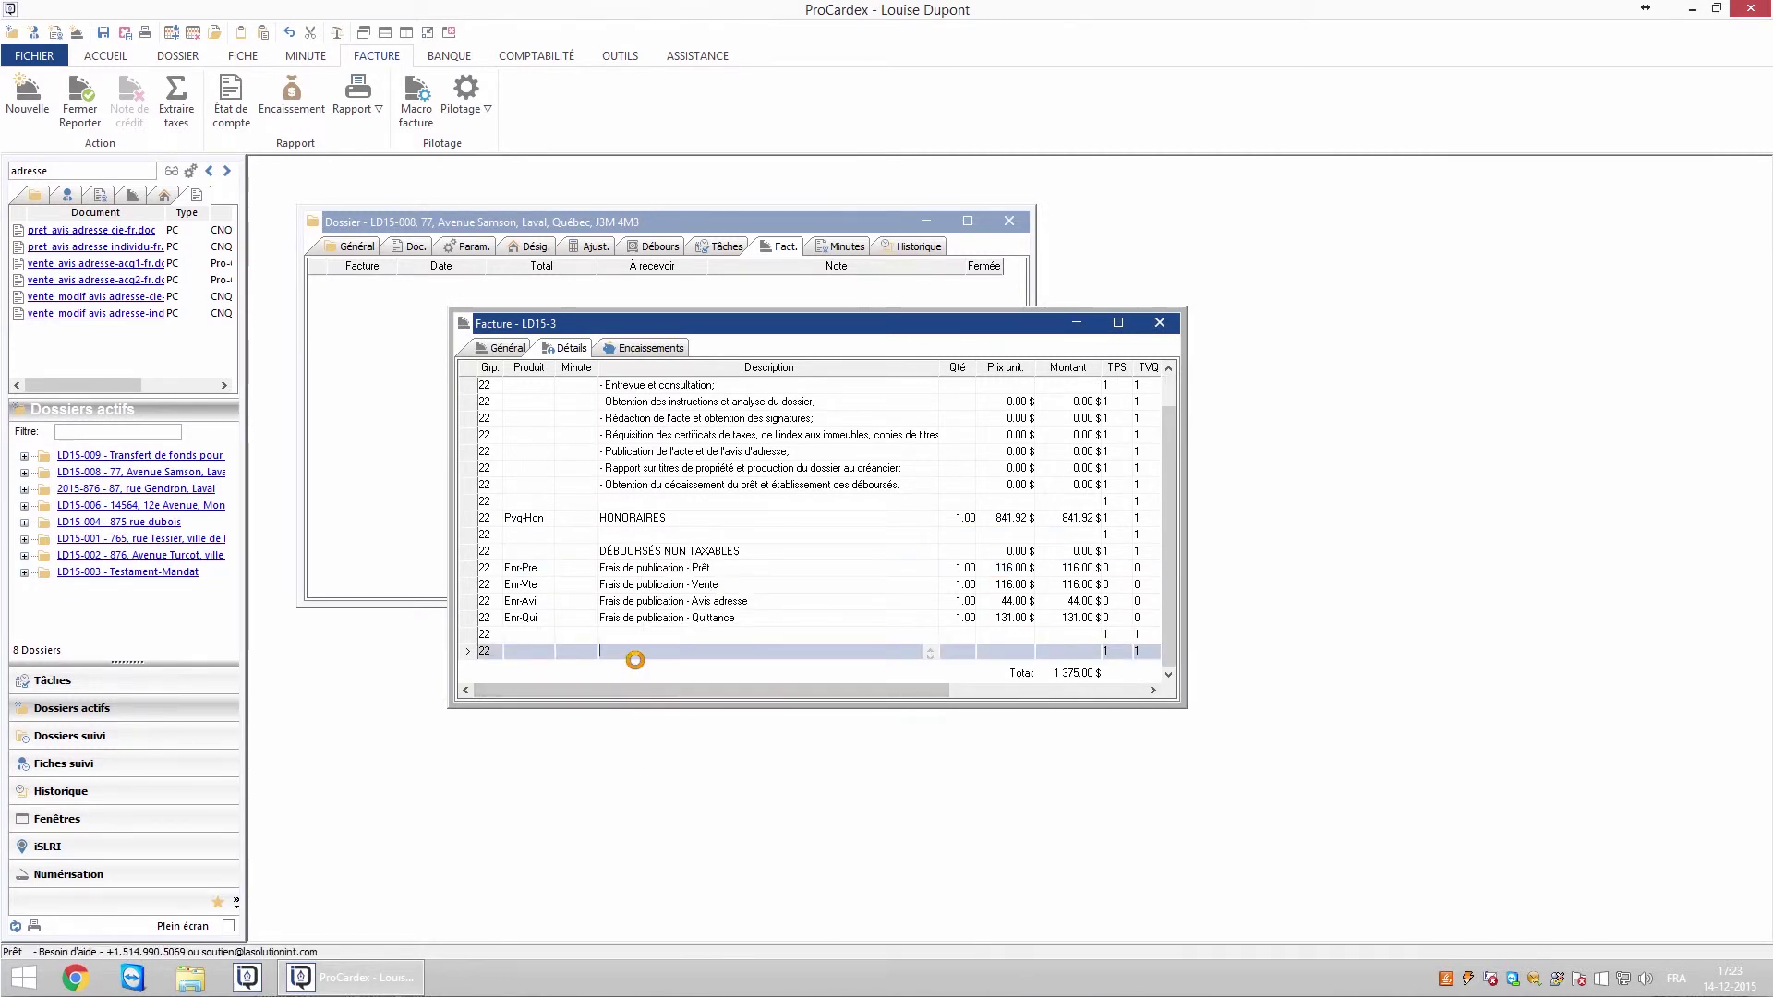
pyautogui.hotkey('ctrl', 'p')
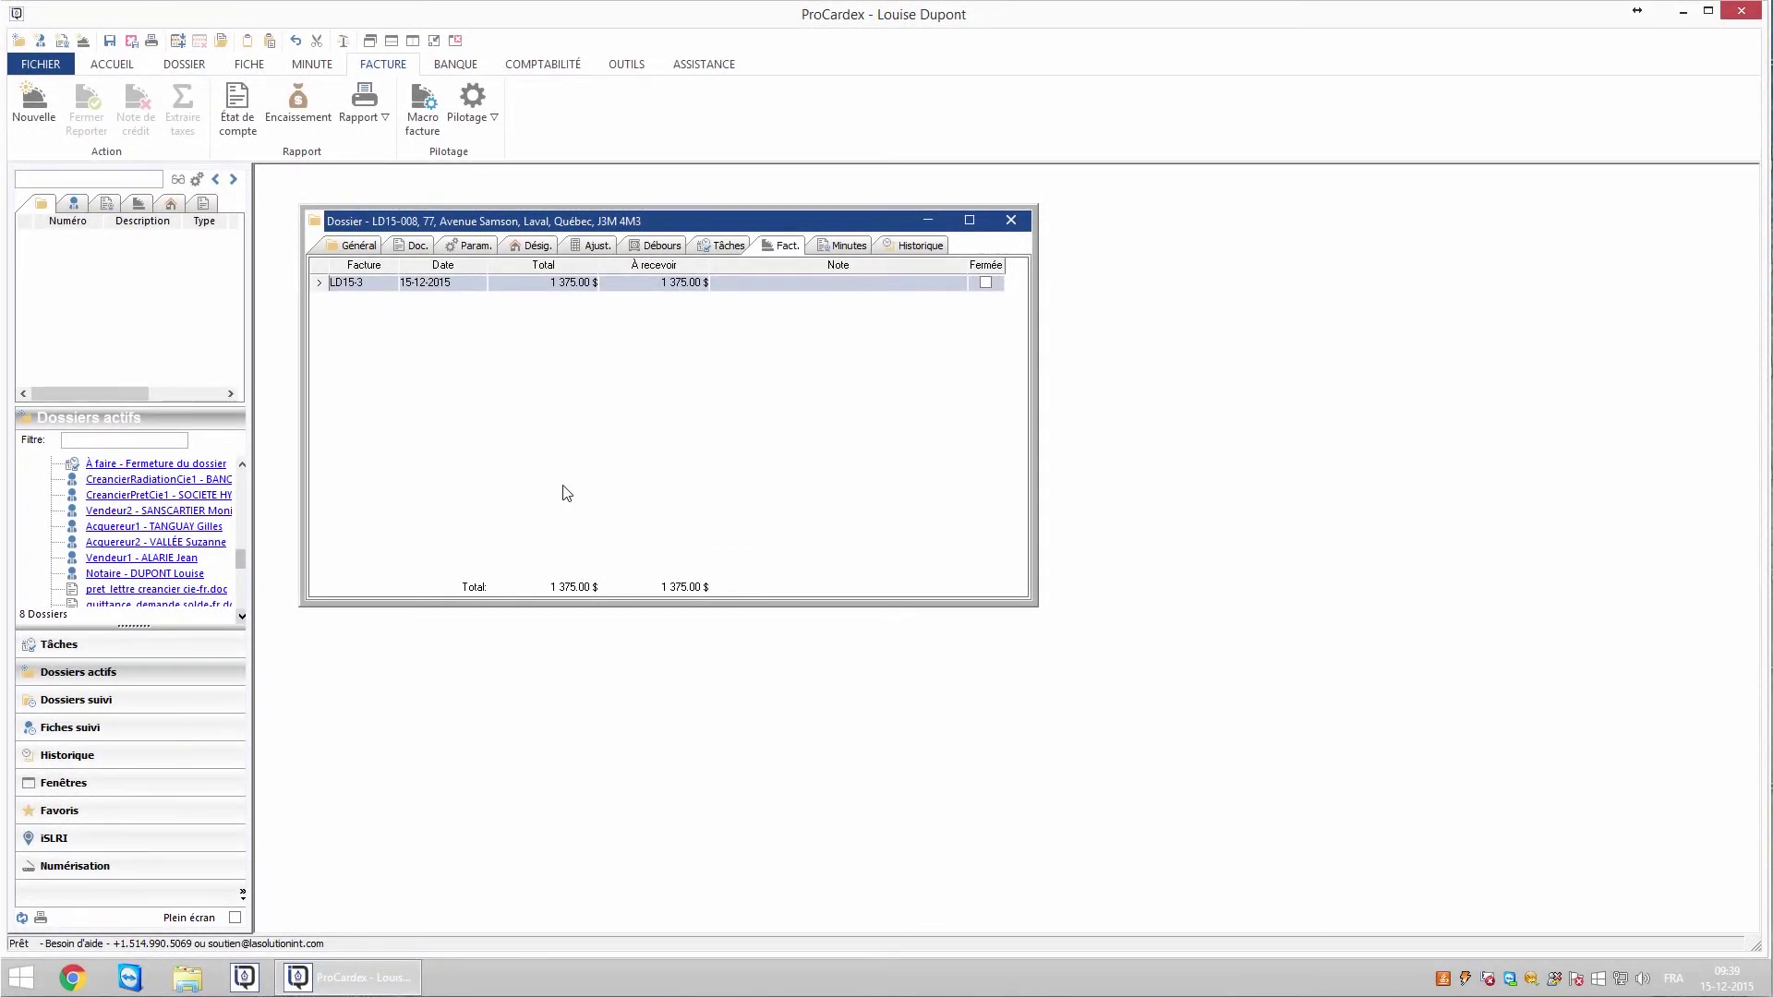
# - Add a second LD15-008 invoice with Vendeur1 as client and Vendeur2 as the other party
pyautogui.rightClick(531, 438)
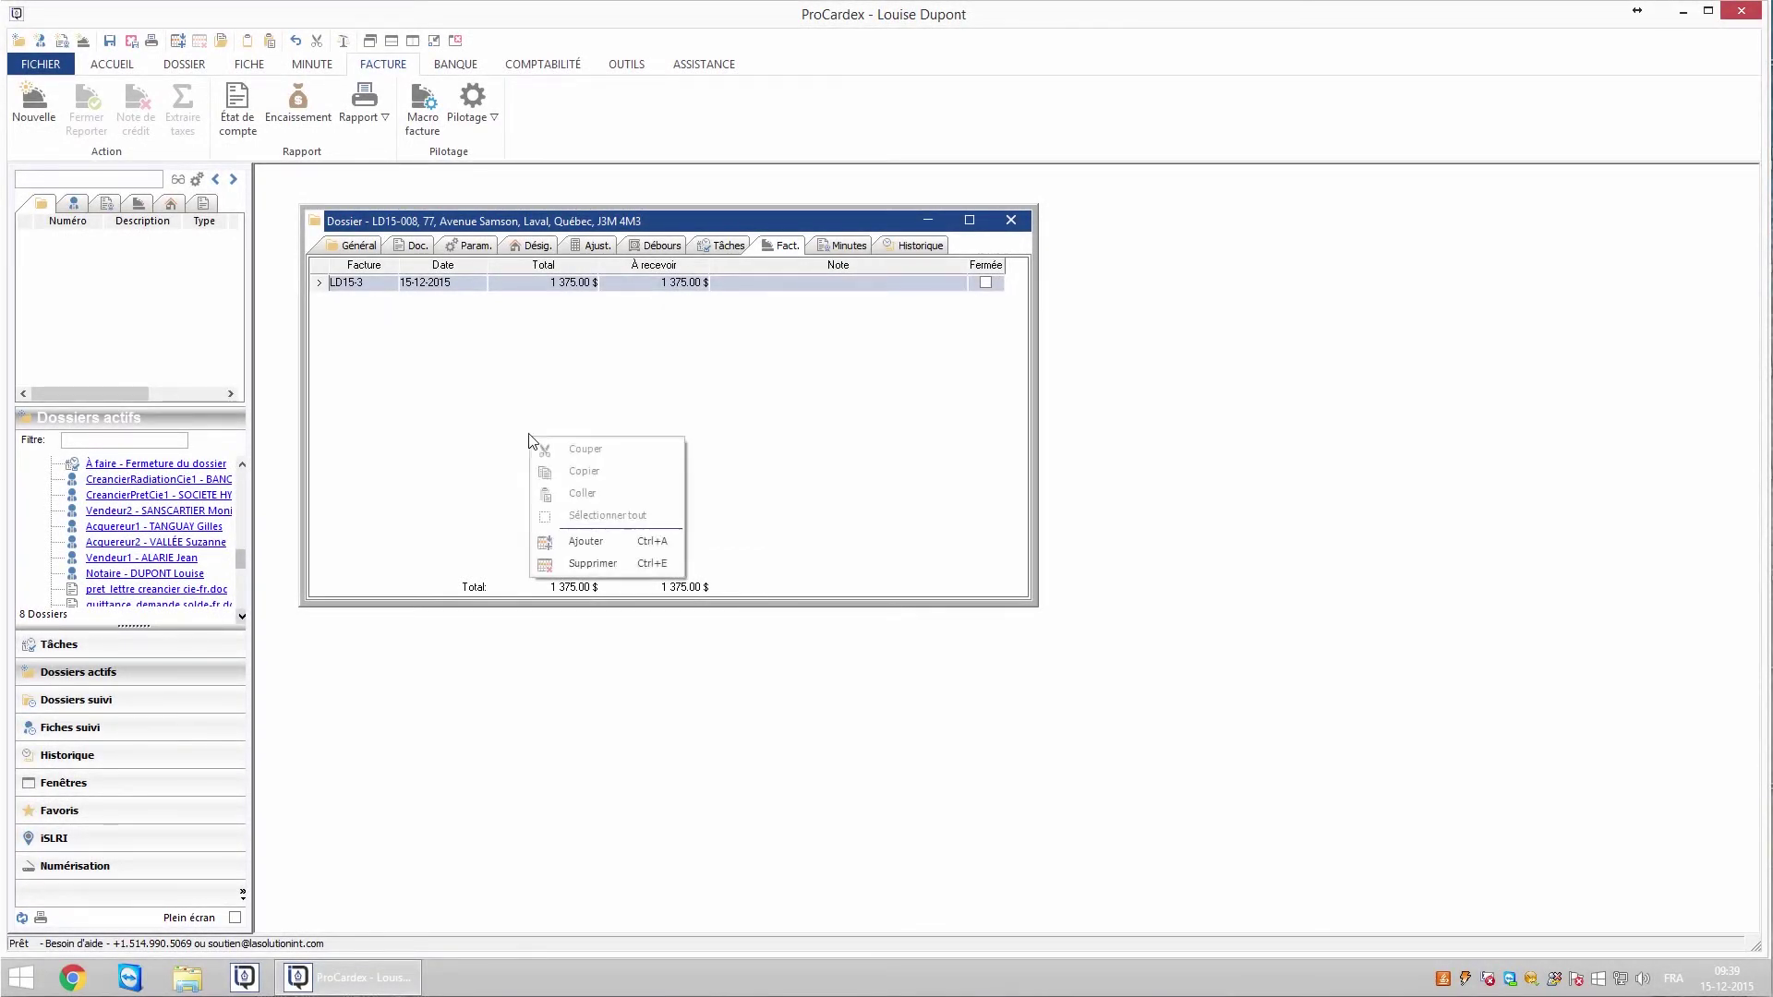
pyautogui.click(590, 542)
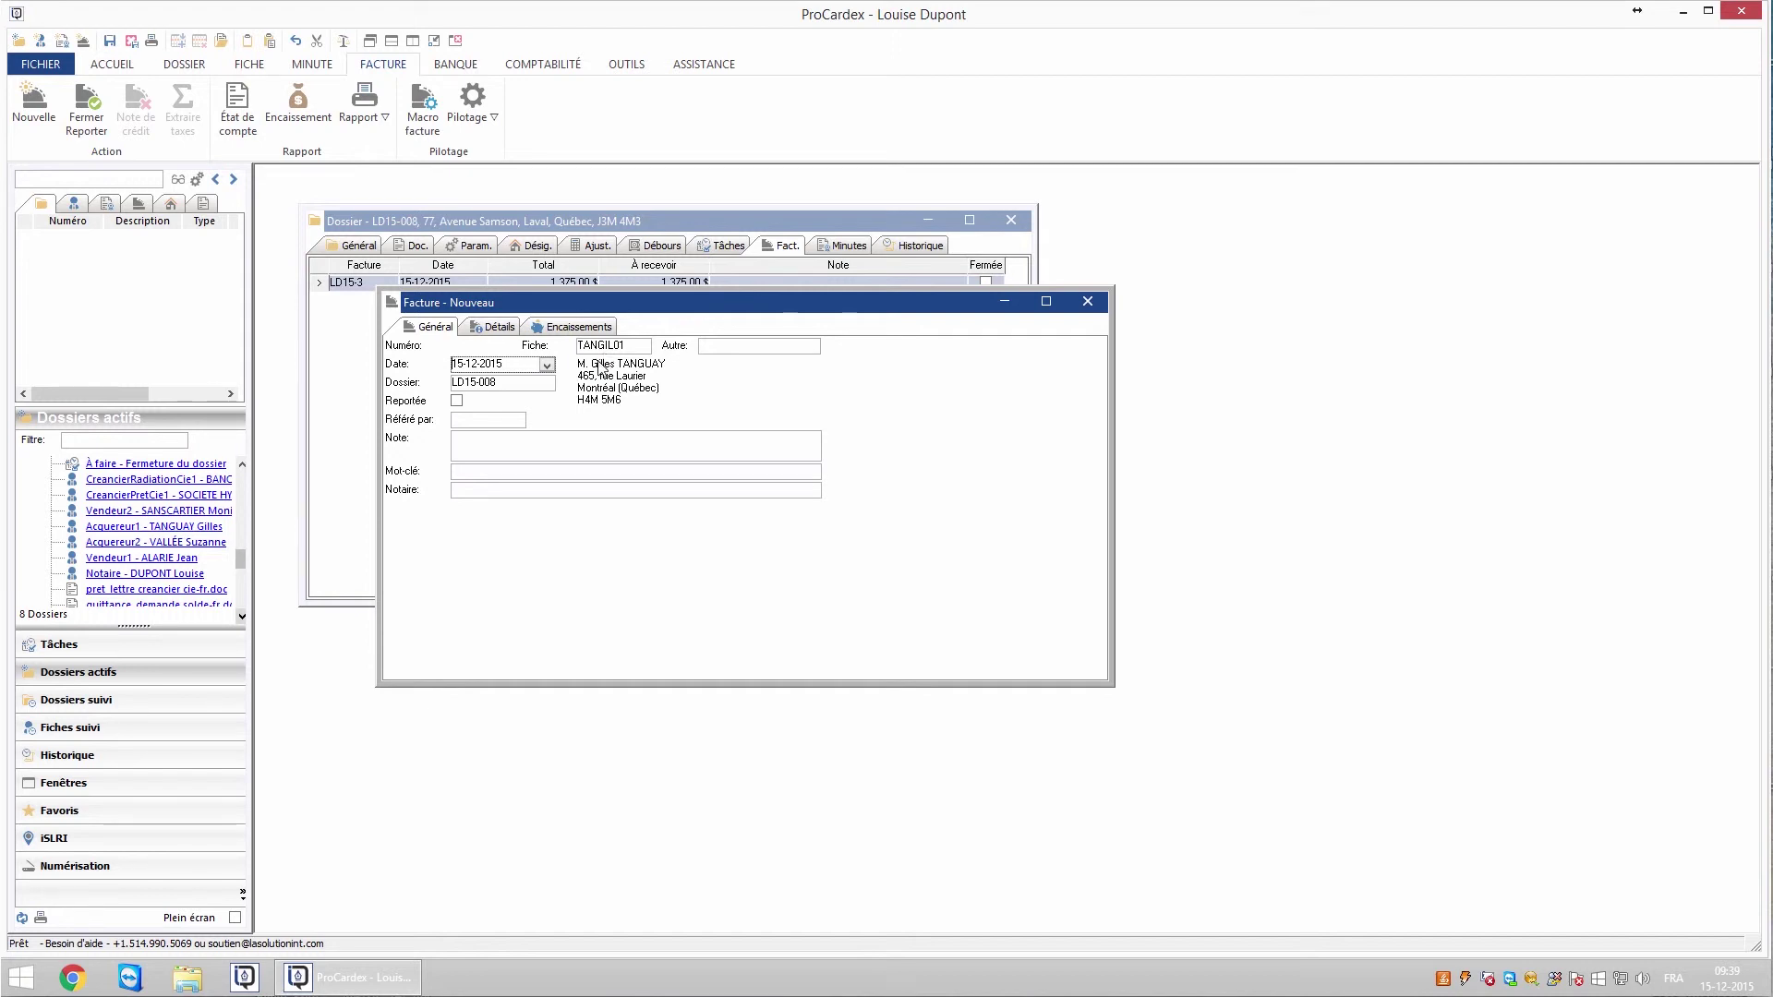
pyautogui.moveTo(181, 561)
pyautogui.moveTo(603, 351); pyautogui.dragTo(604, 351)
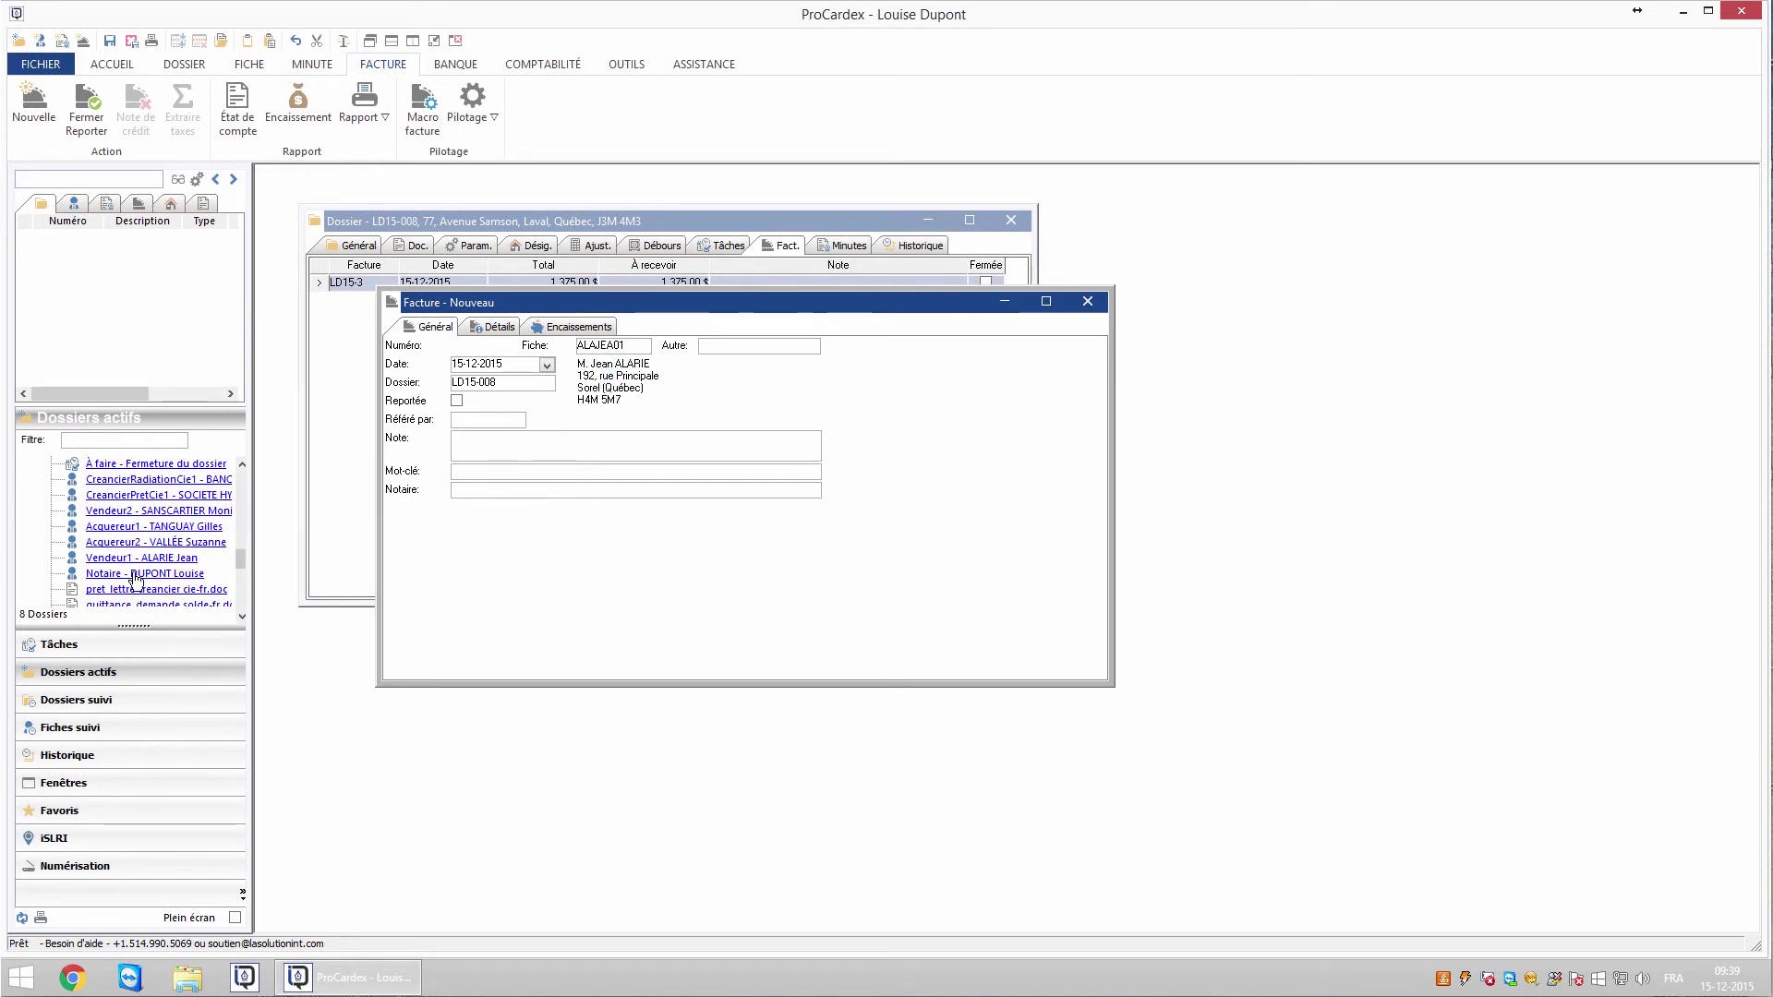
pyautogui.moveTo(189, 513); pyautogui.dragTo(716, 350)
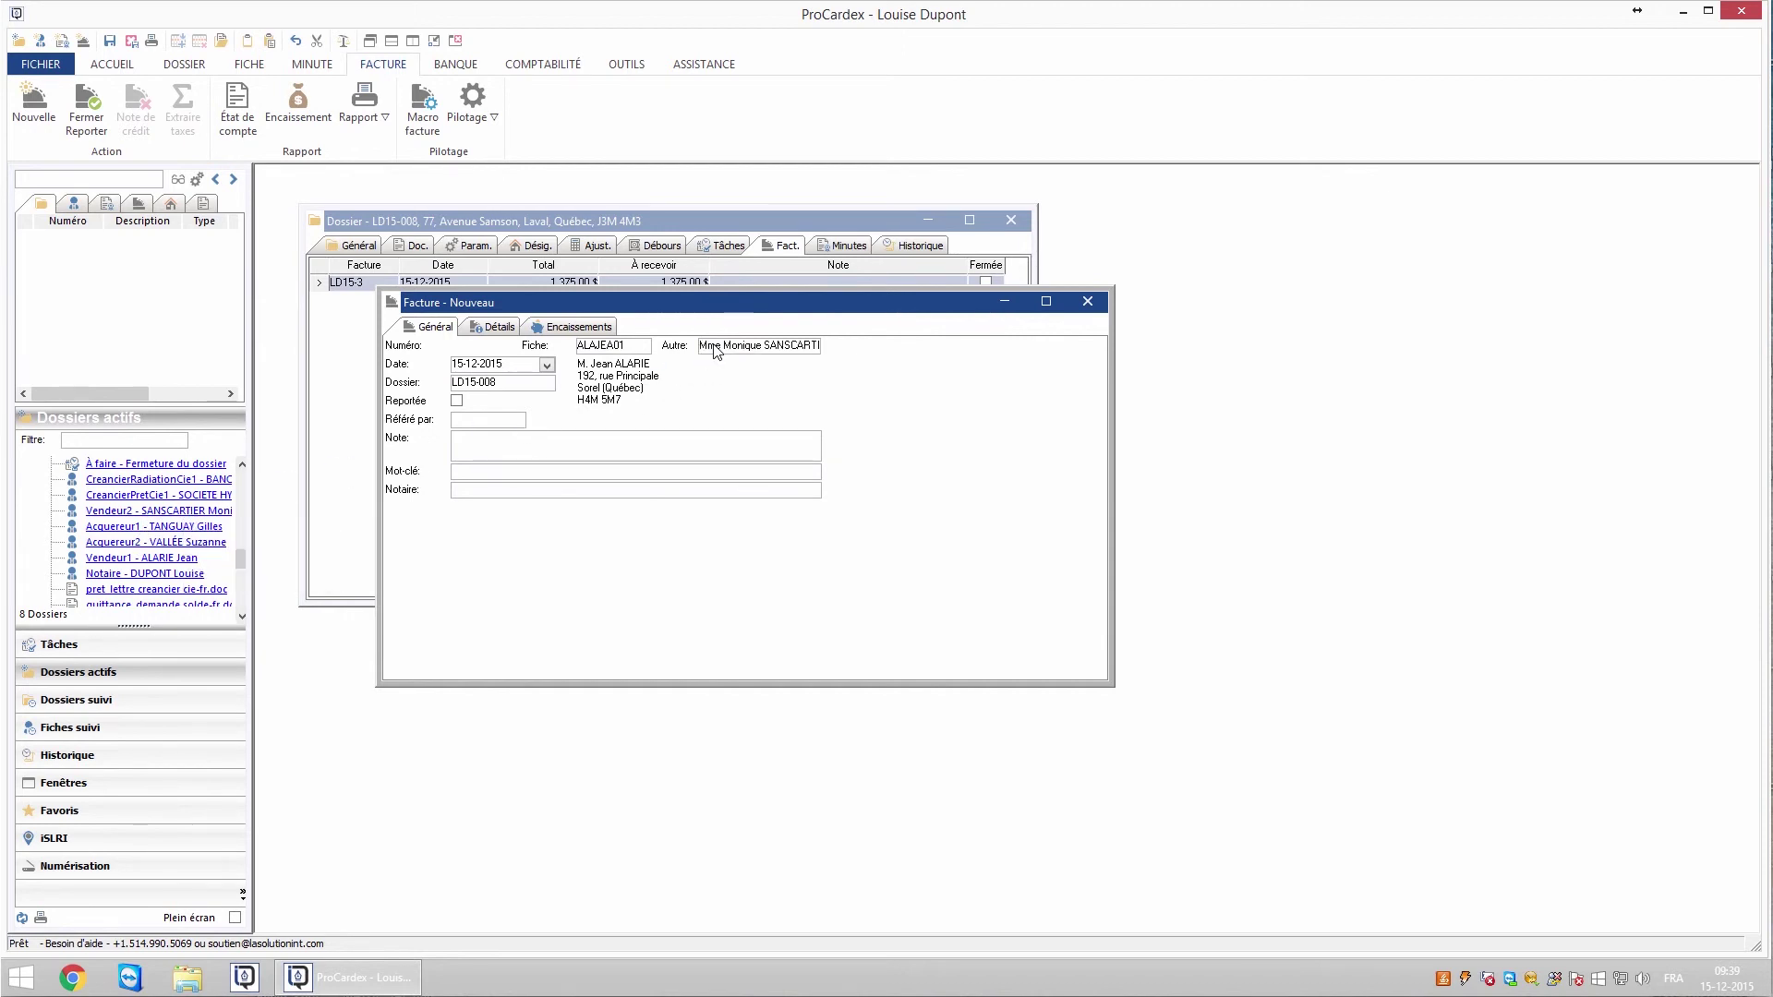
pyautogui.click(487, 329)
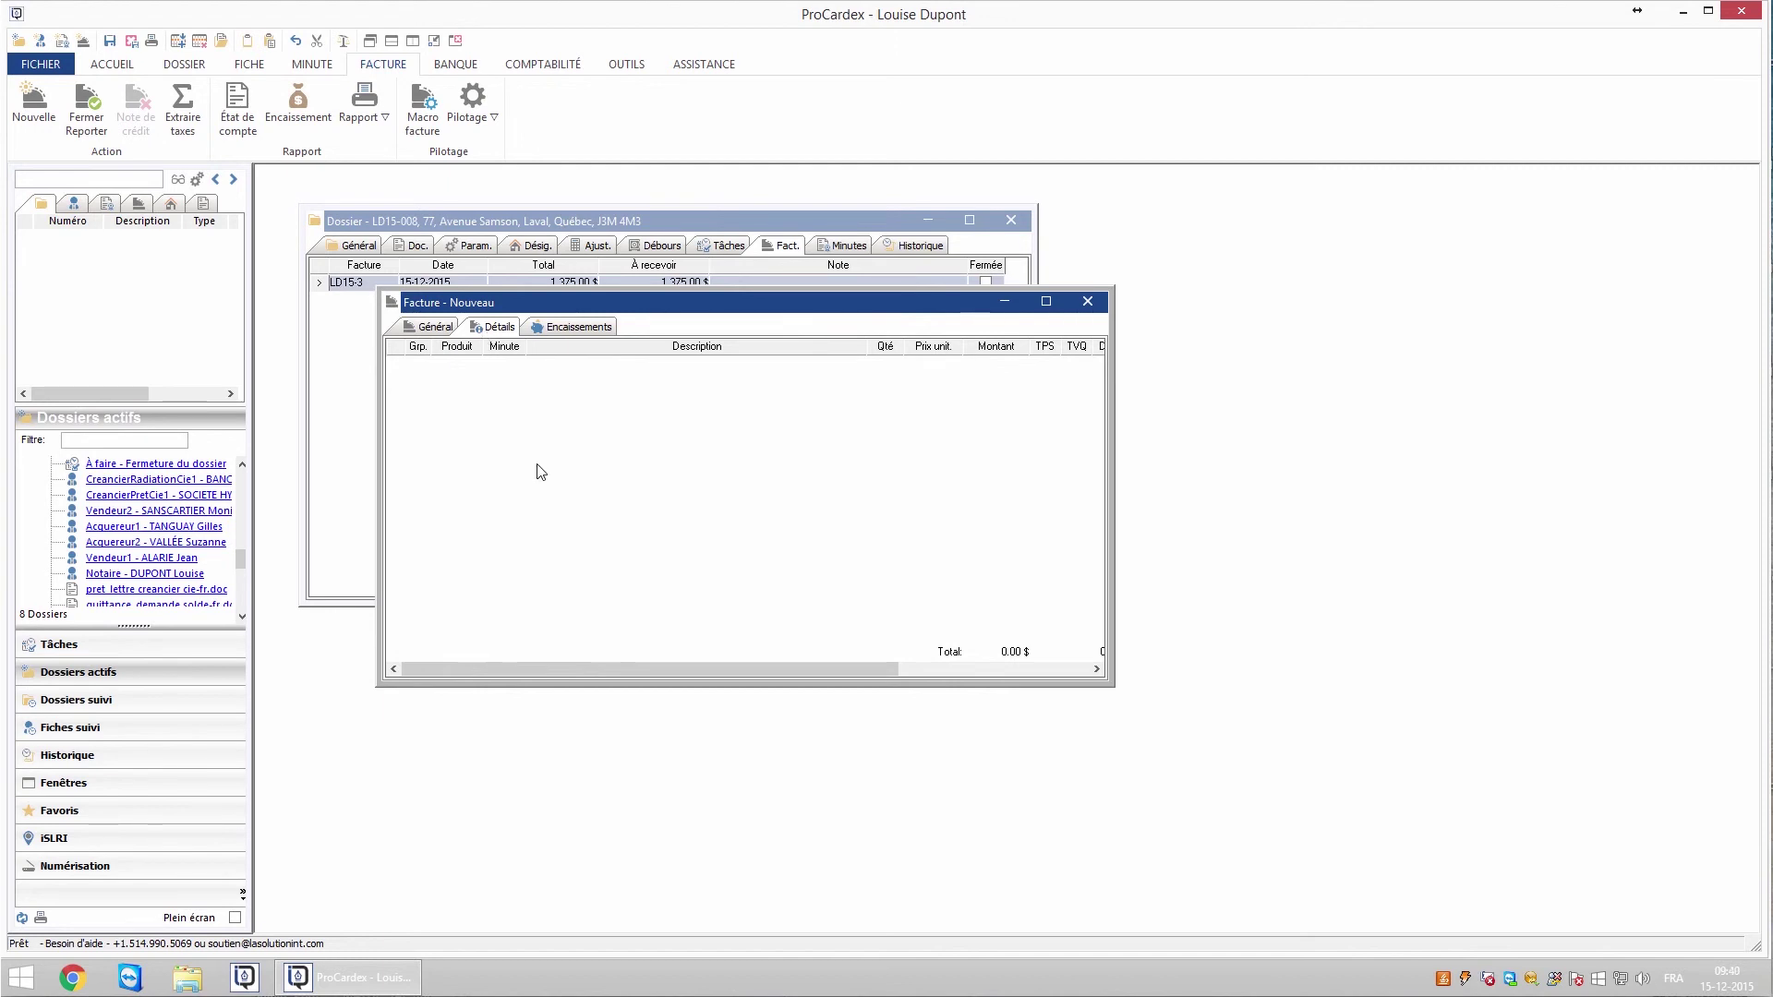
# - Add a line from the Qui - Quittance-fr macro-facture and save the invoice as LD15-4 for 423.04 $
pyautogui.rightClick(520, 422)
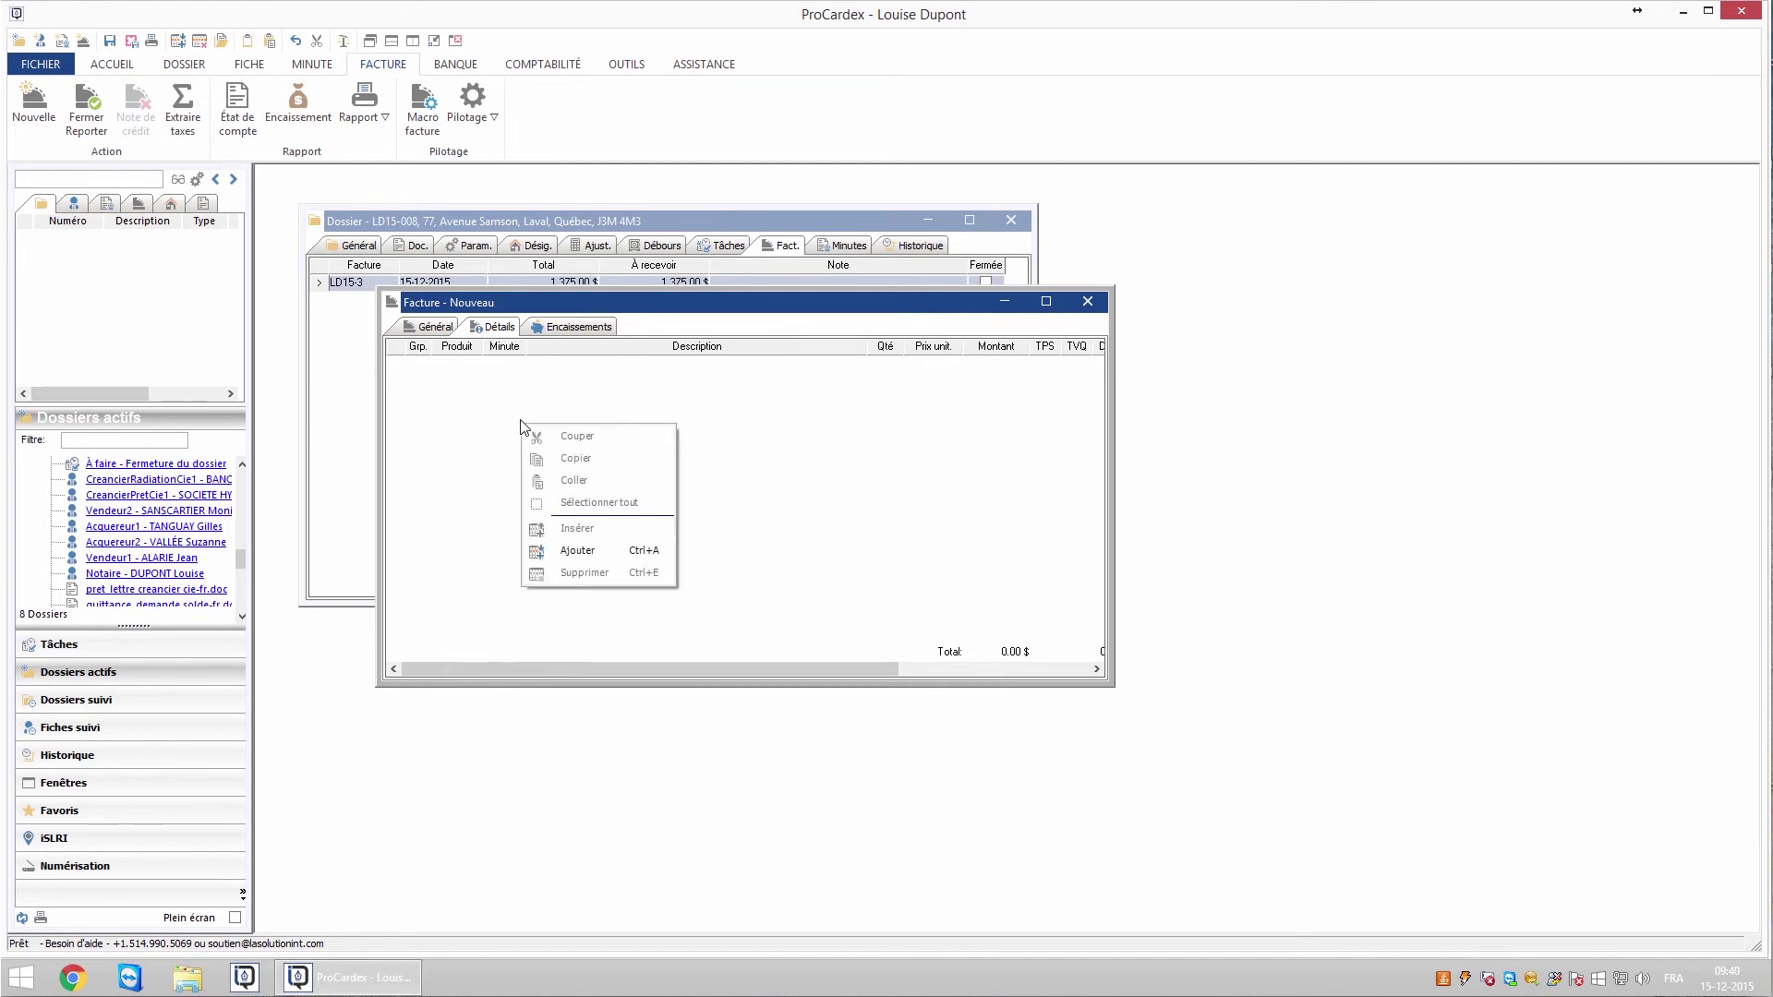
pyautogui.click(579, 550)
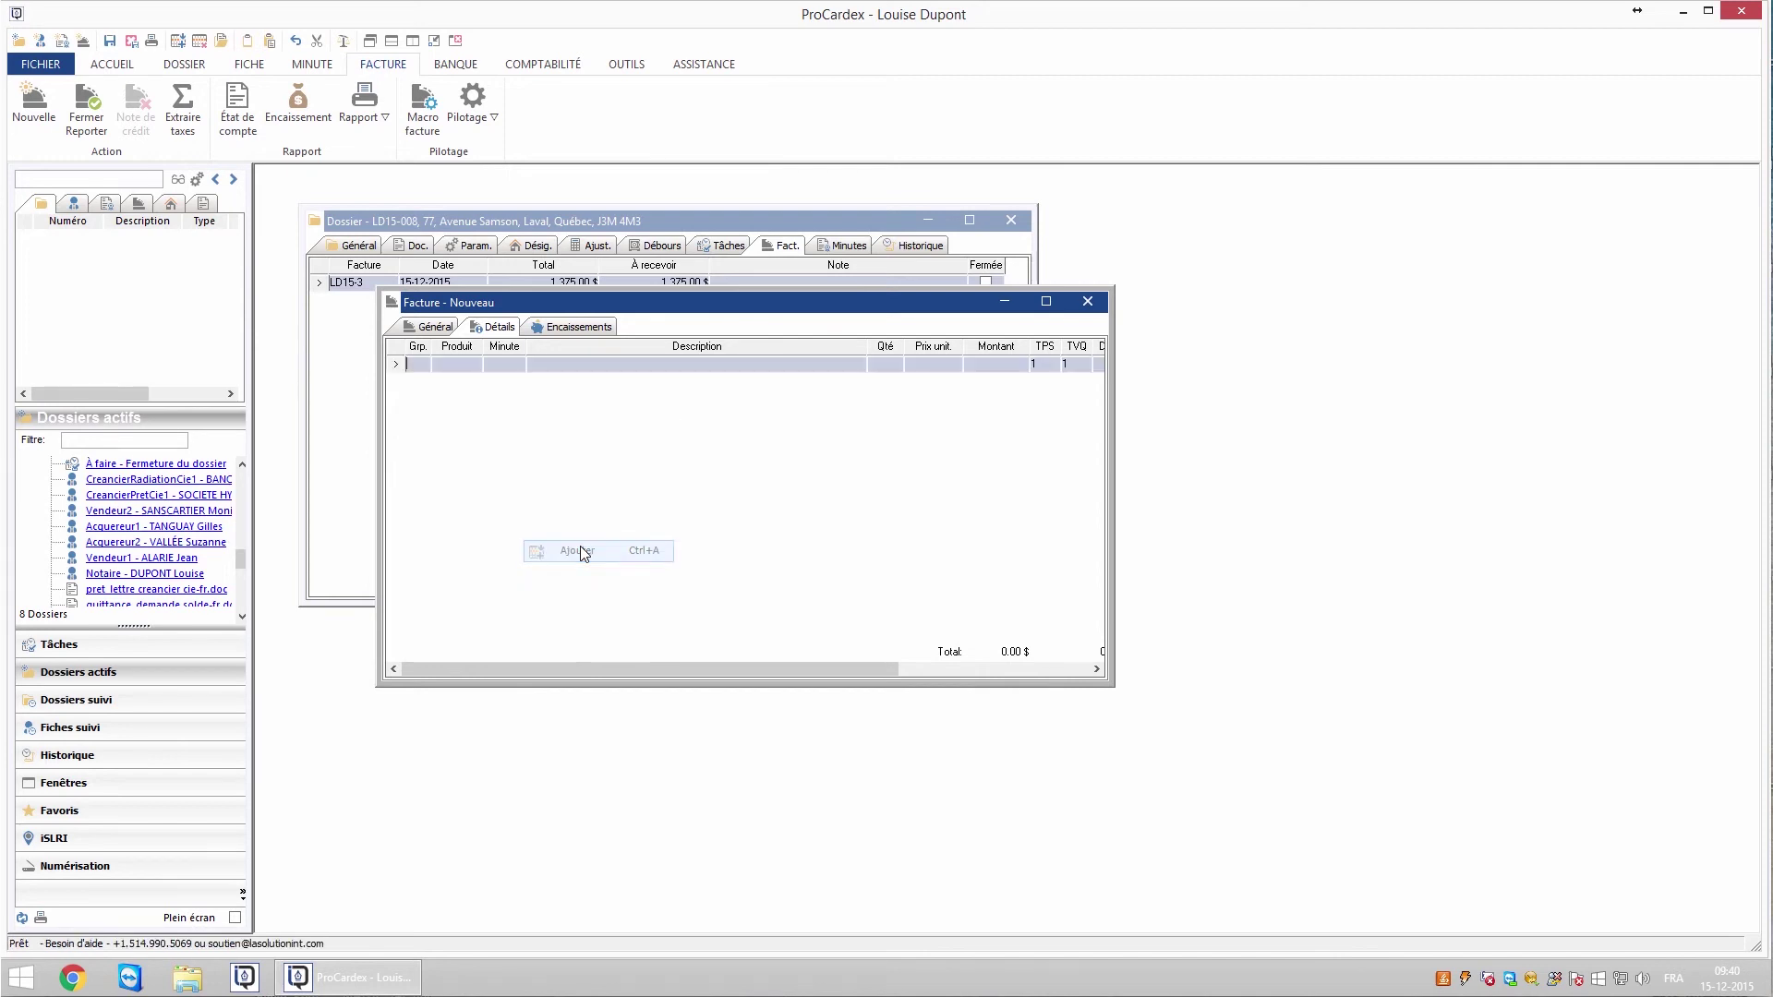
pyautogui.click(471, 368)
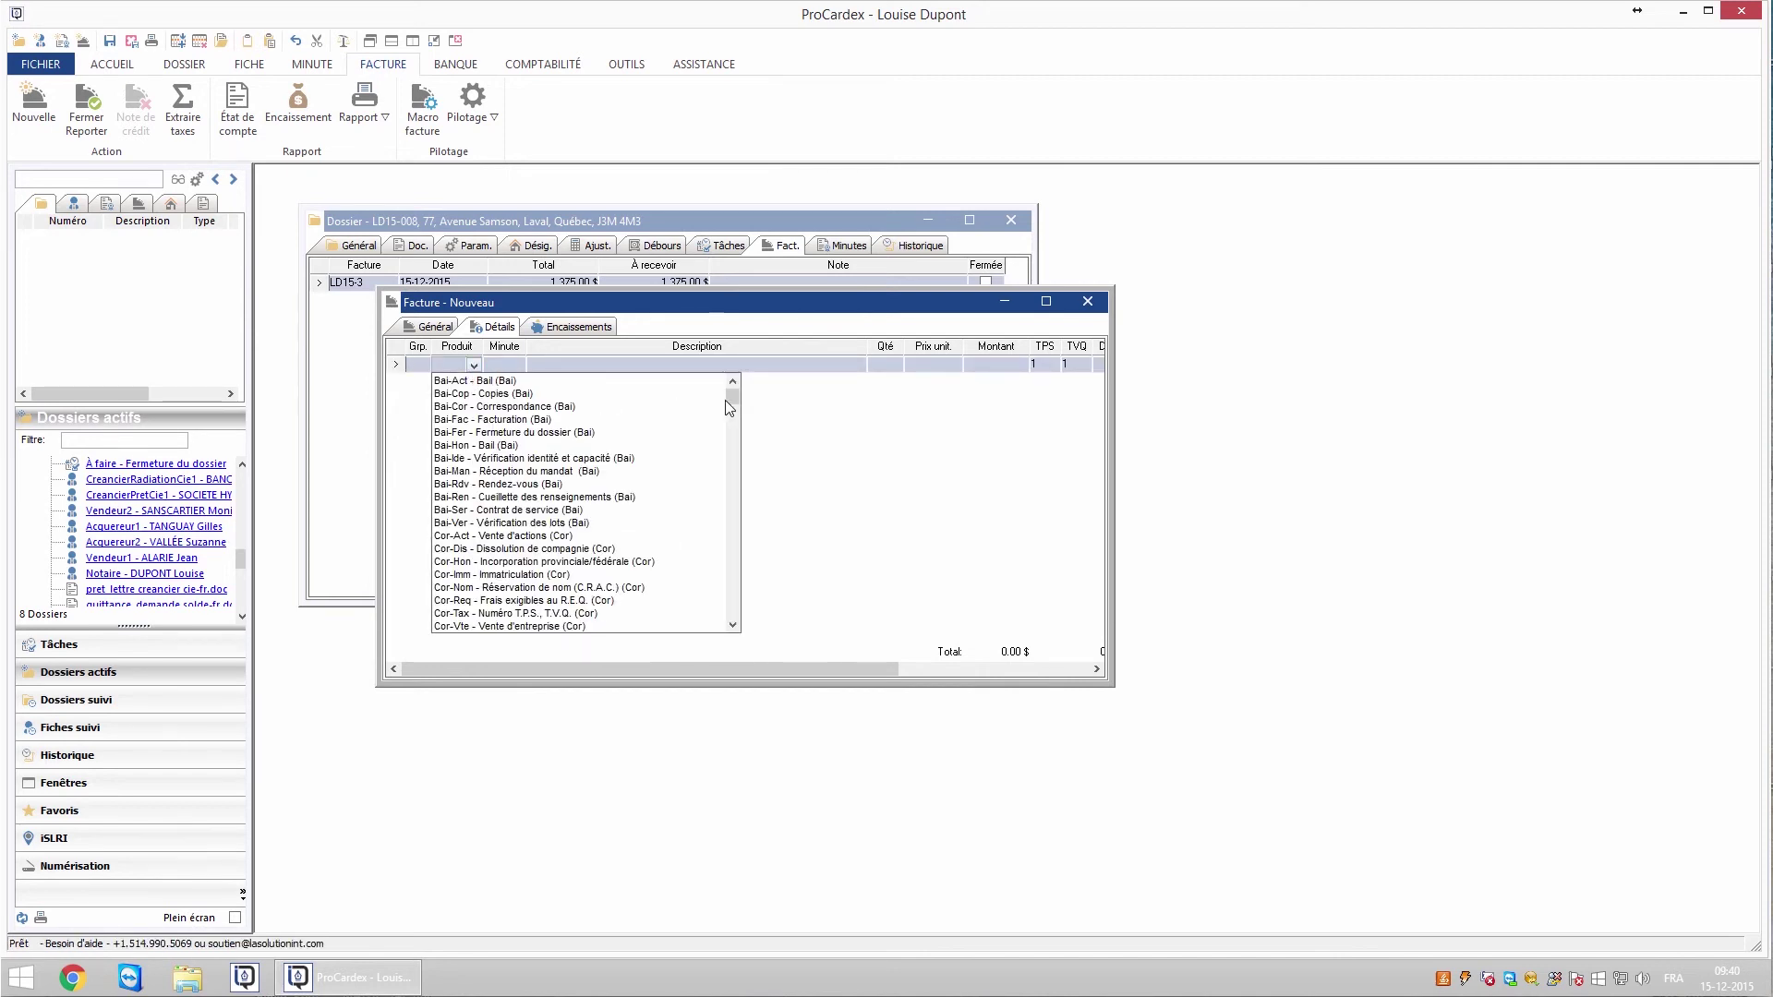
pyautogui.moveTo(733, 397); pyautogui.dragTo(734, 598)
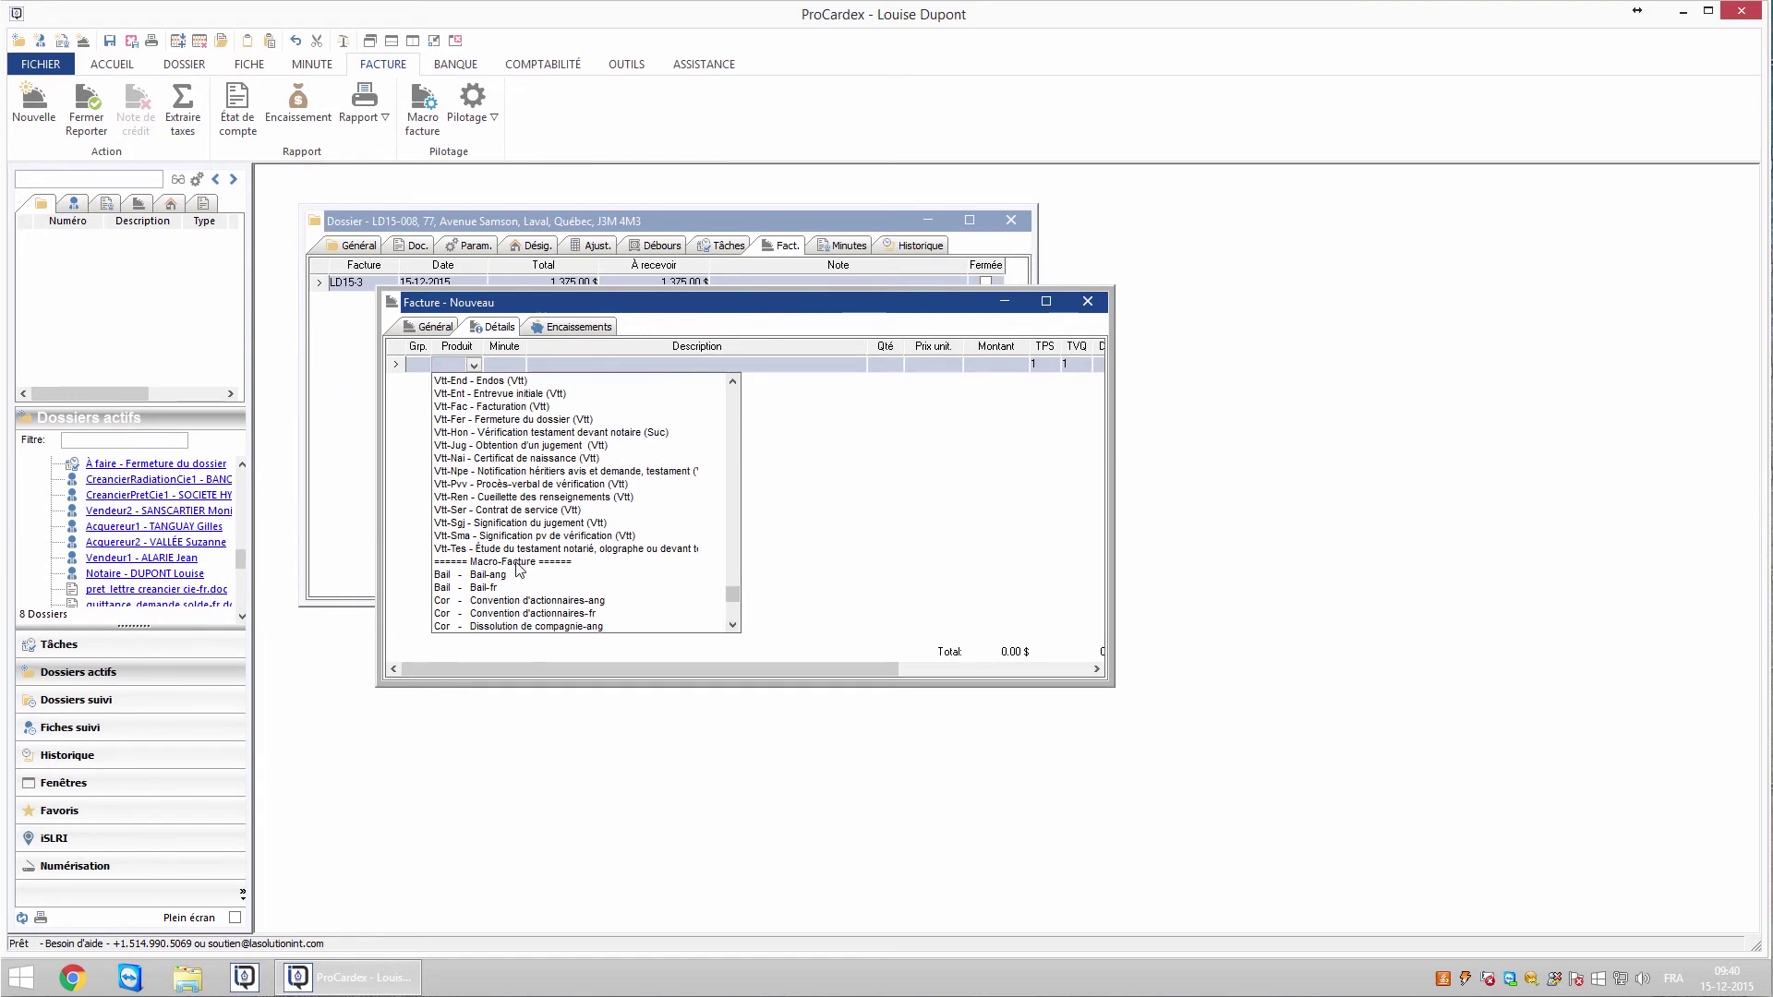
pyautogui.scroll(-7, 729, 607)
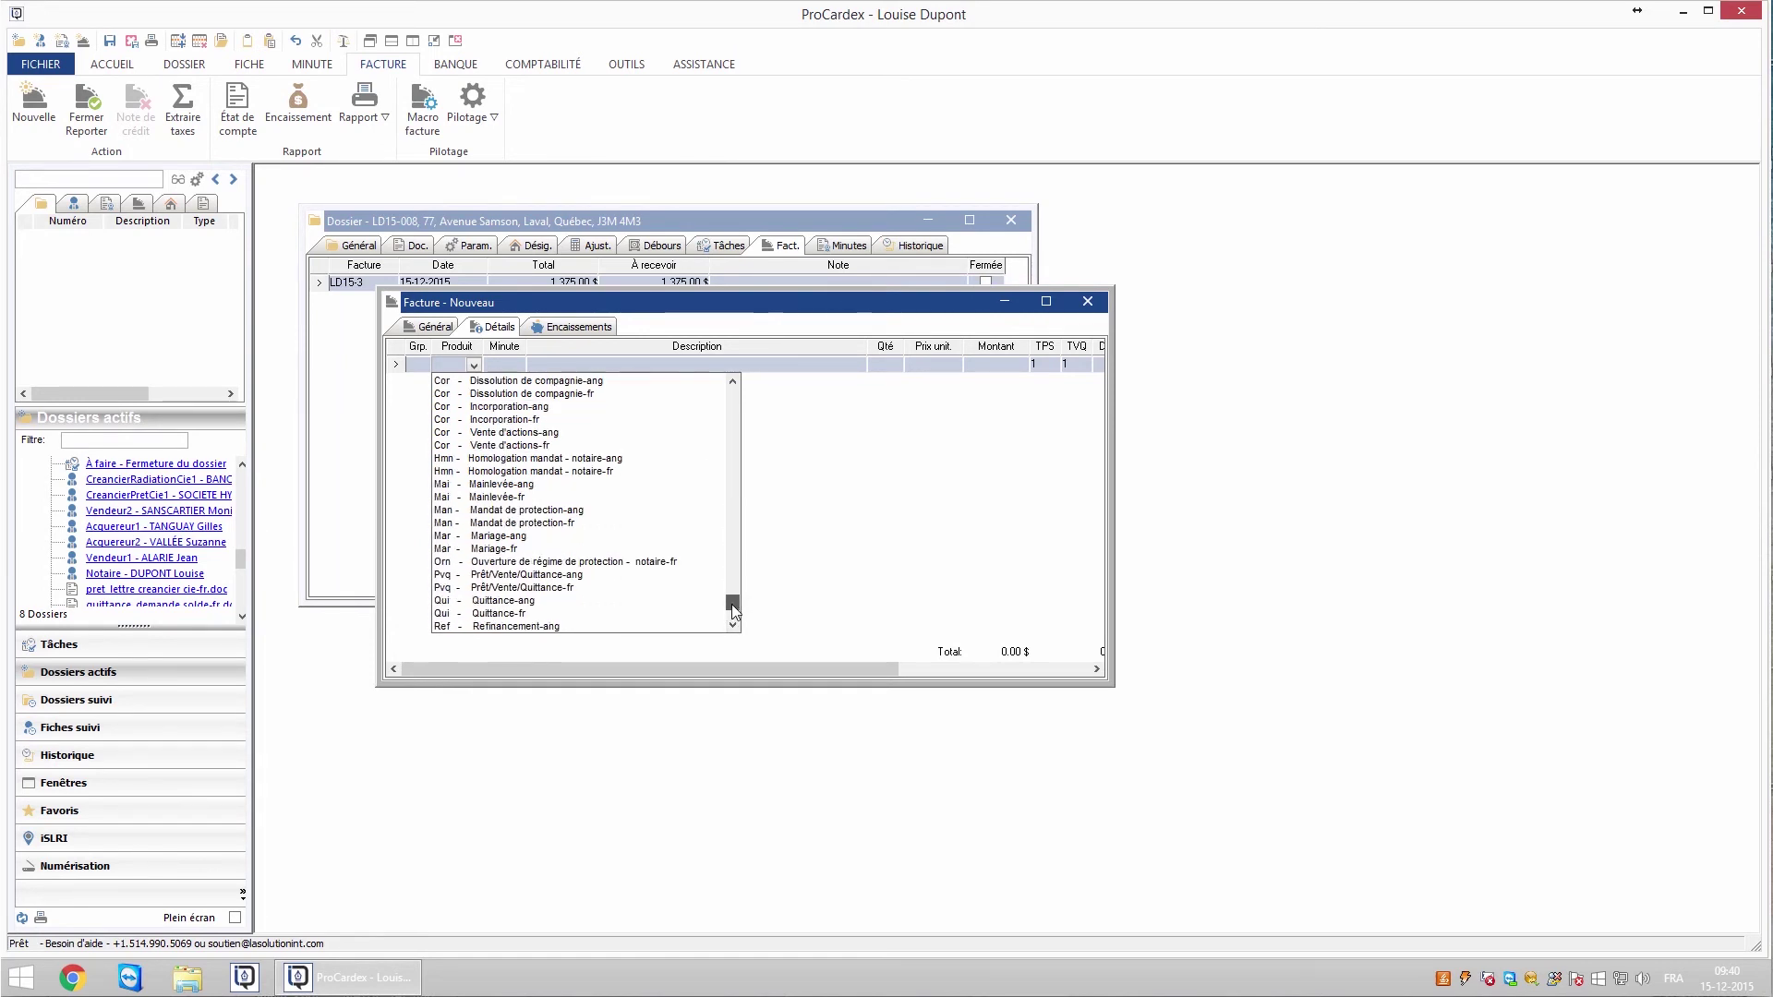
pyautogui.click(514, 589)
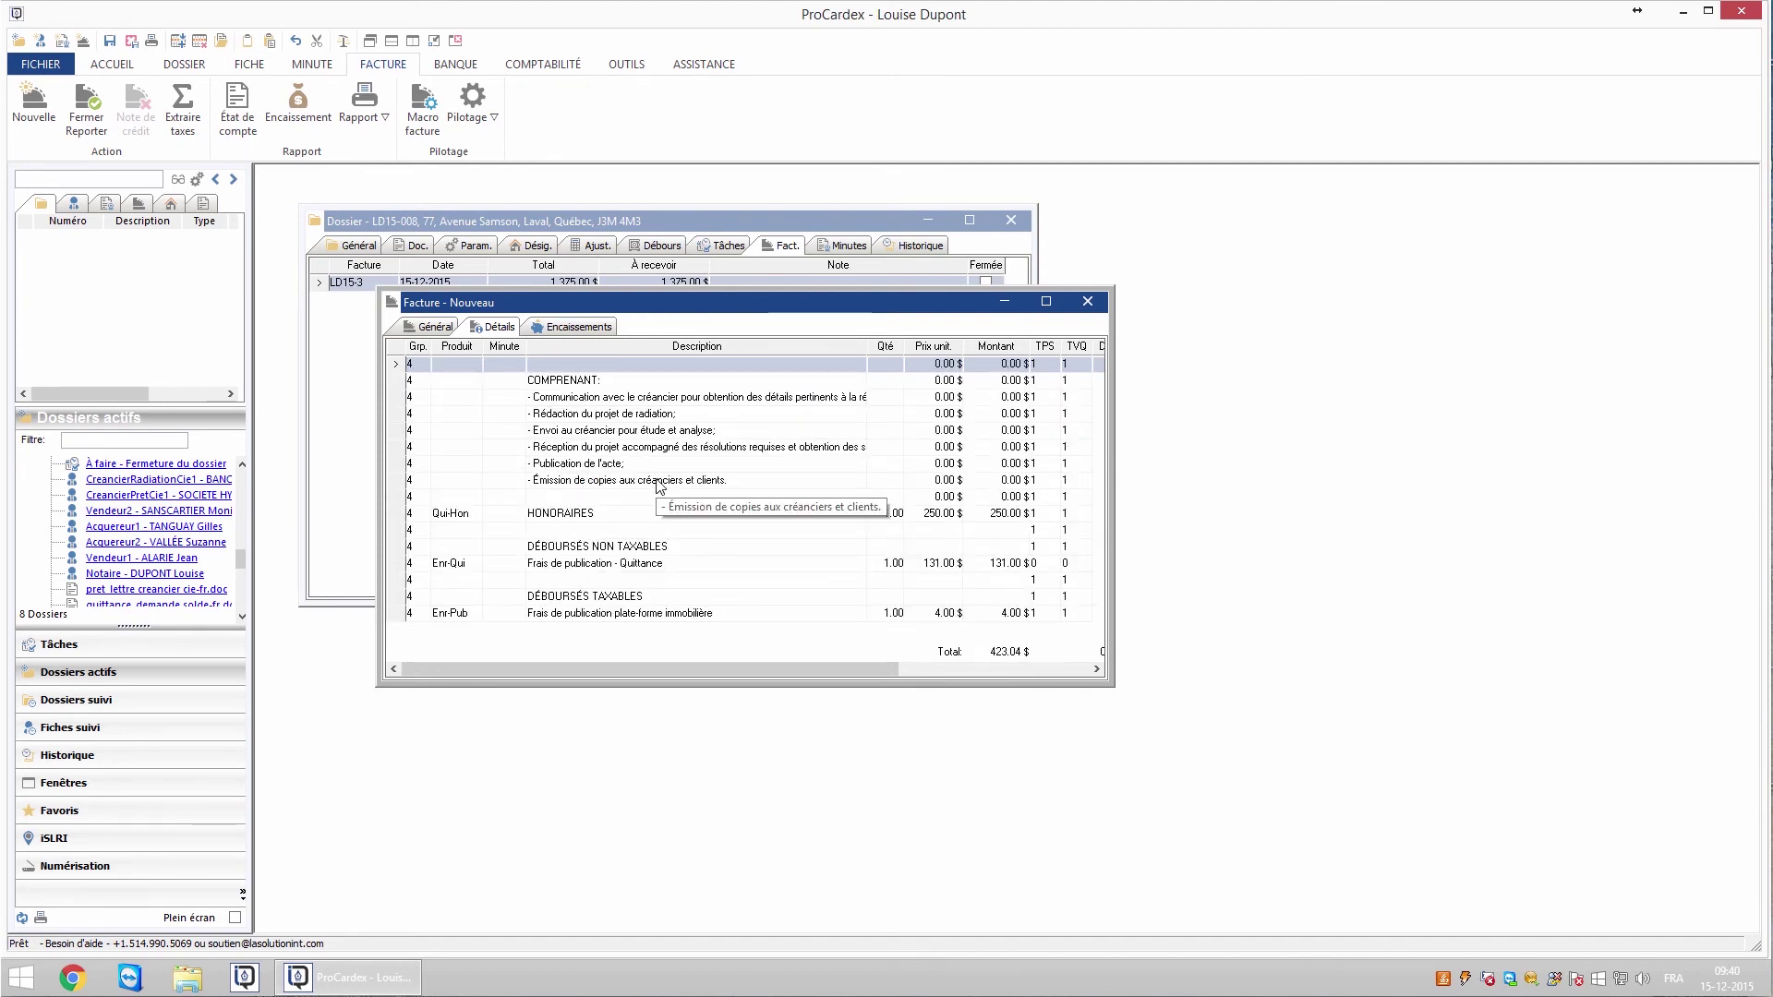
pyautogui.press('Escape')
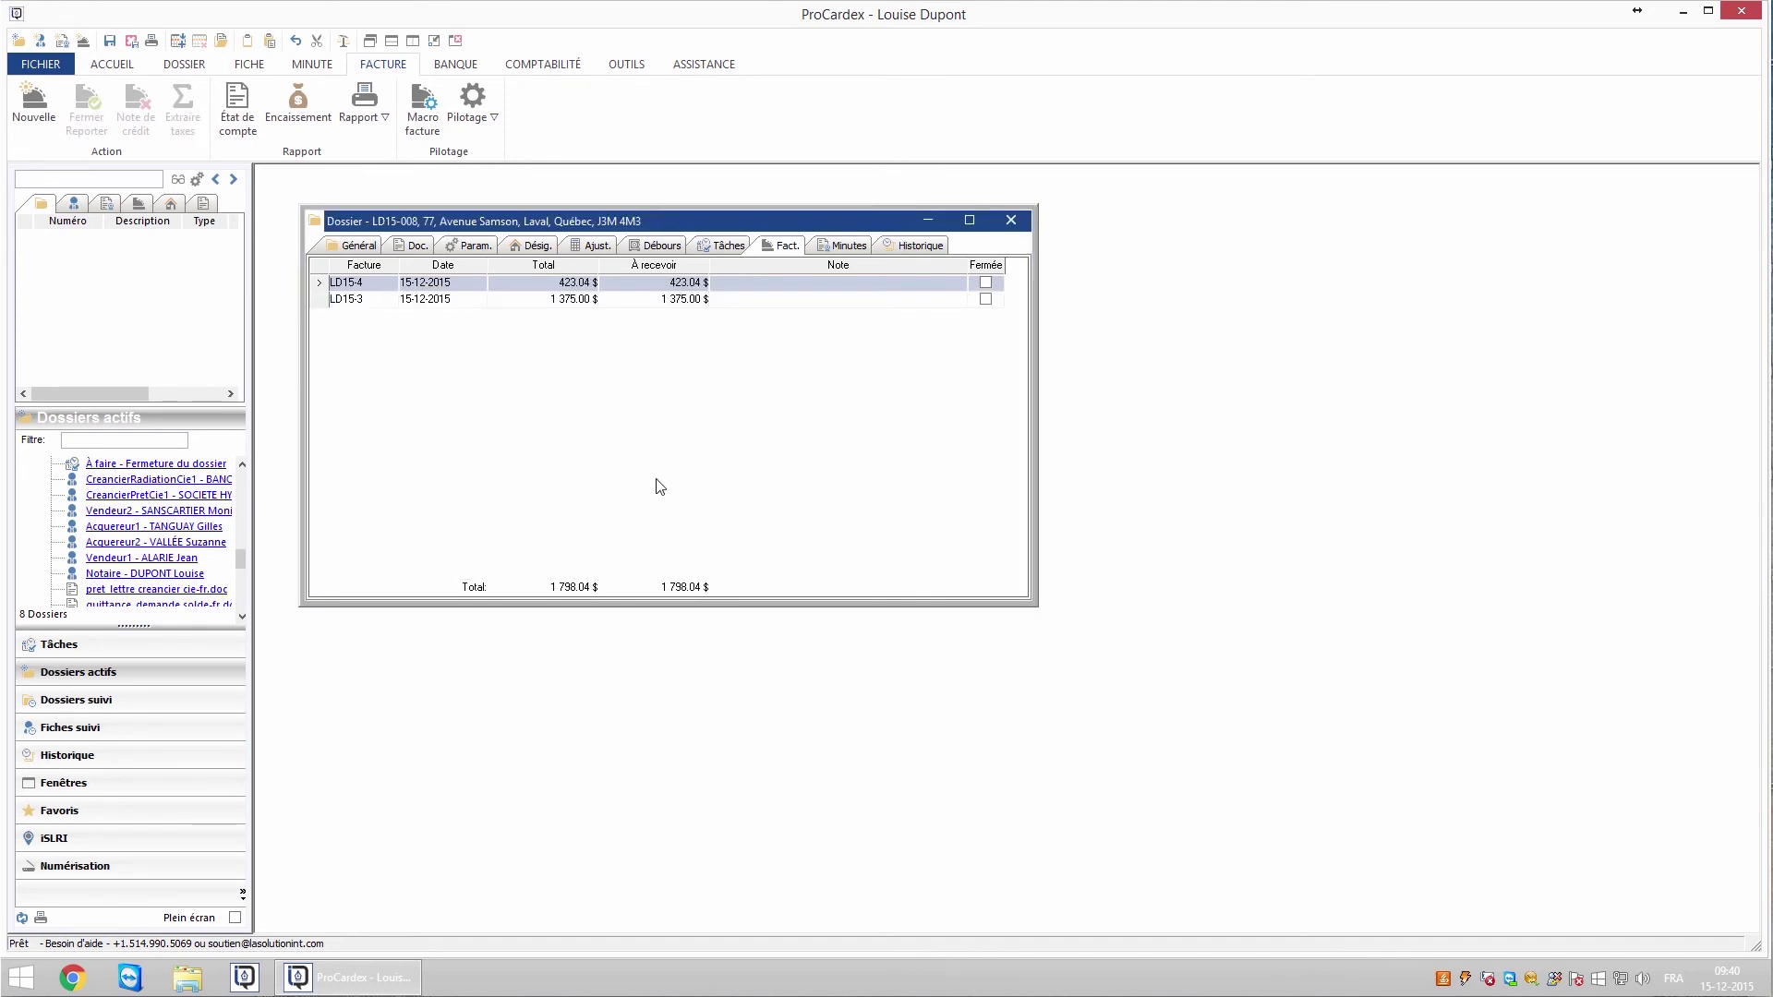